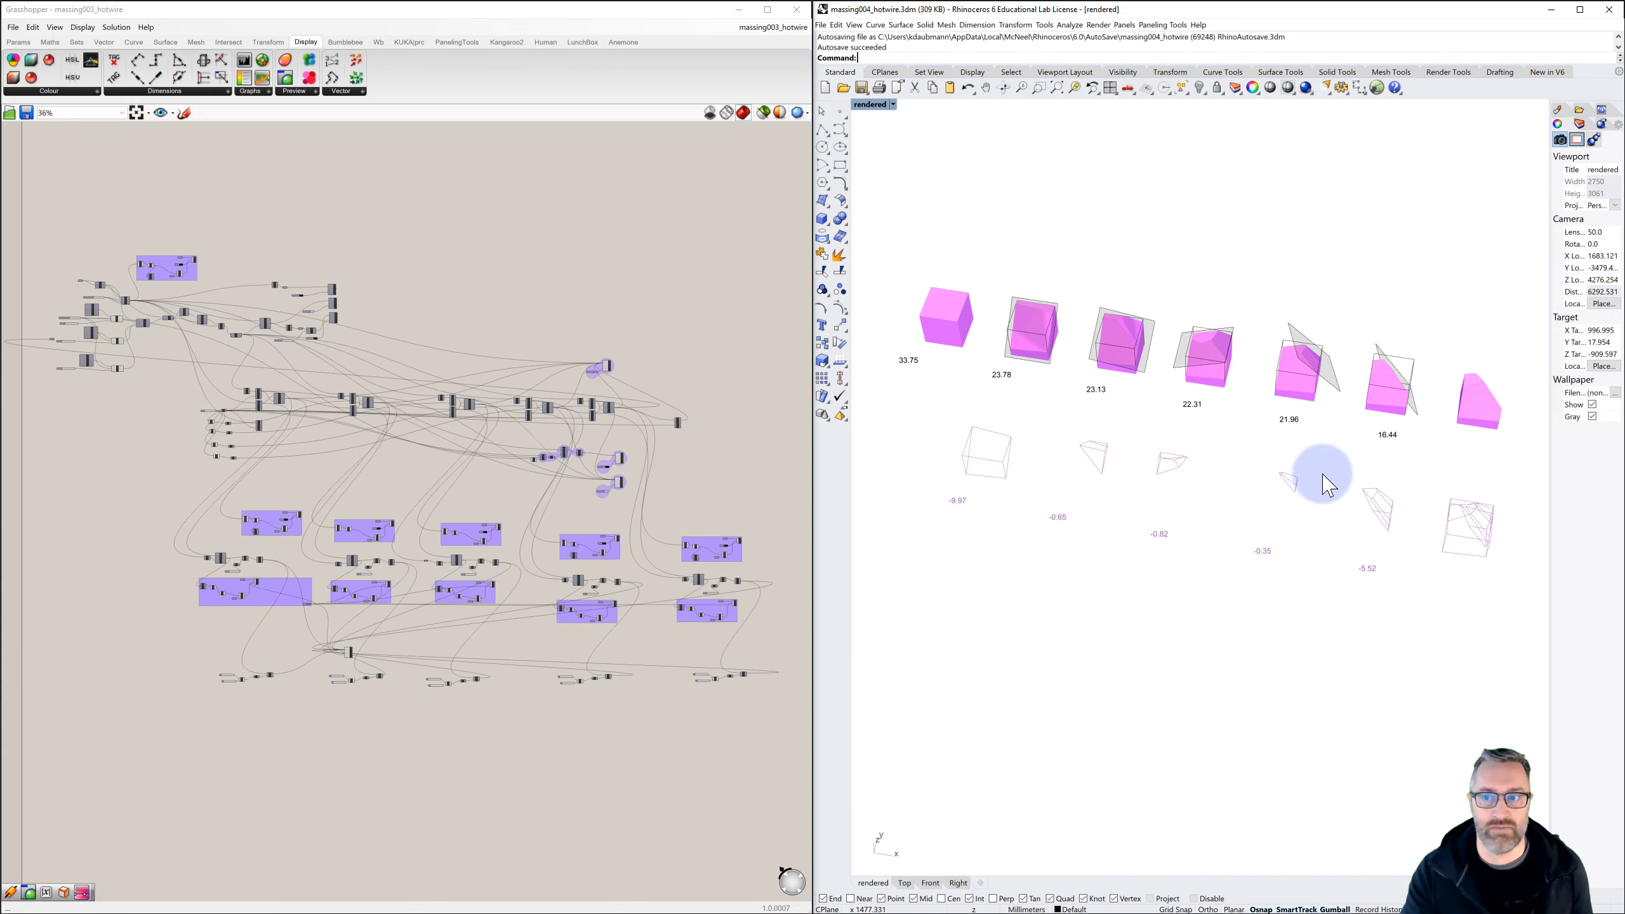
# Examine the row of progressively cut solids in the rendered viewport and the Grasshopper definition that generates them
pyautogui.moveTo(1419, 477); pyautogui.dragTo(1371, 469, button='right')
pyautogui.scroll(12, 1395, 457)
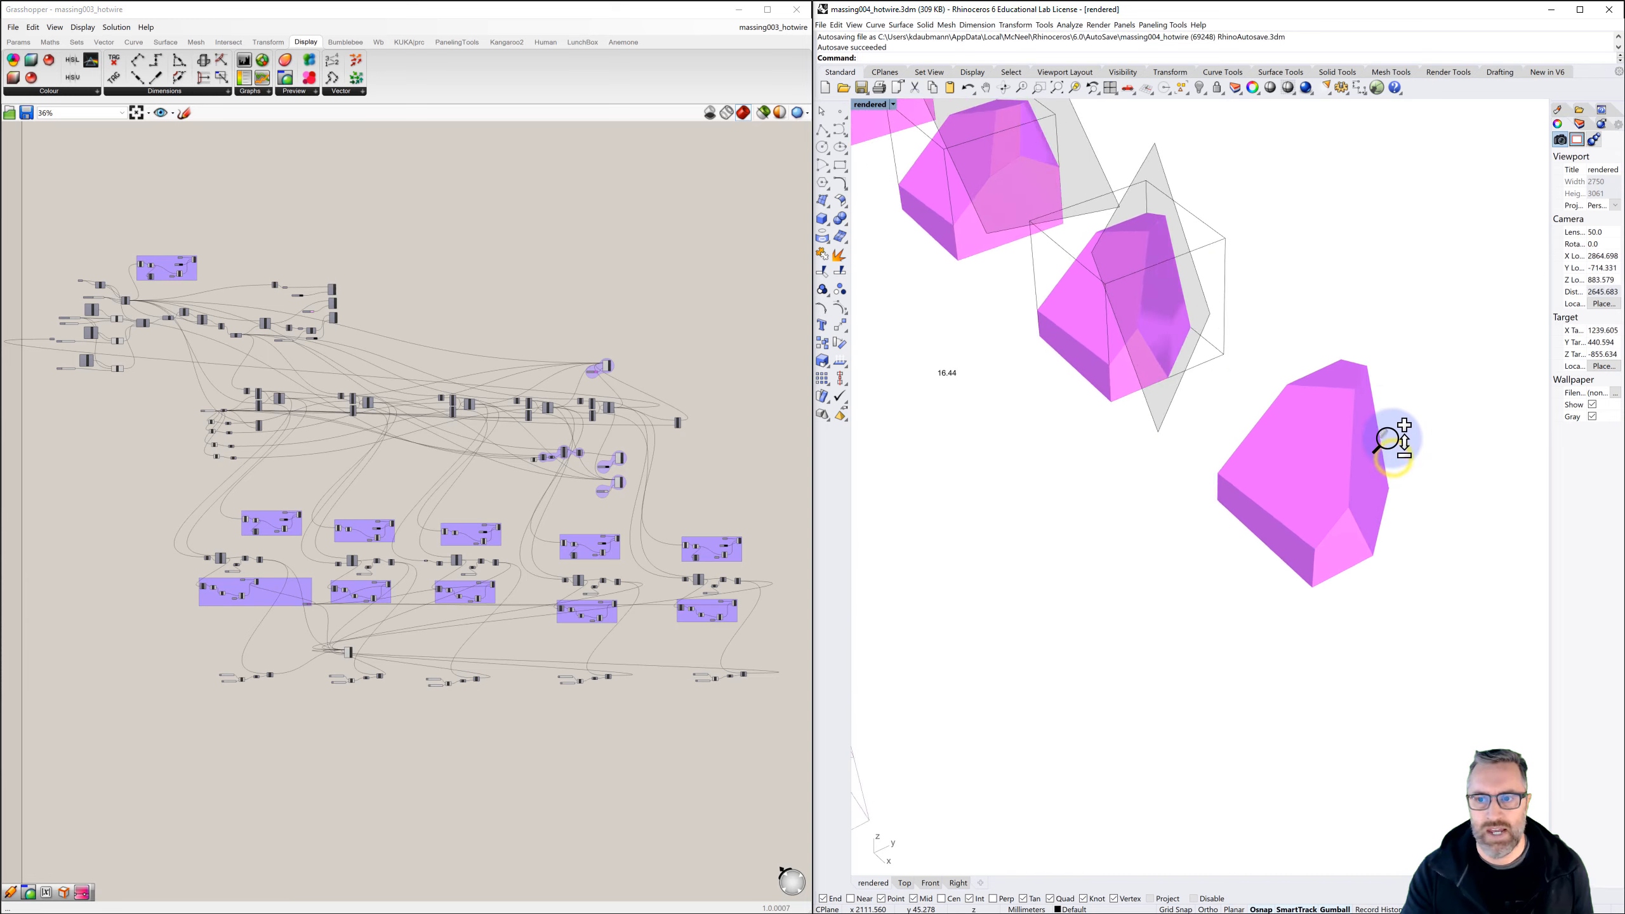
pyautogui.scroll(-7, 1392, 450)
pyautogui.moveTo(1369, 464); pyautogui.dragTo(1390, 464, button='right')
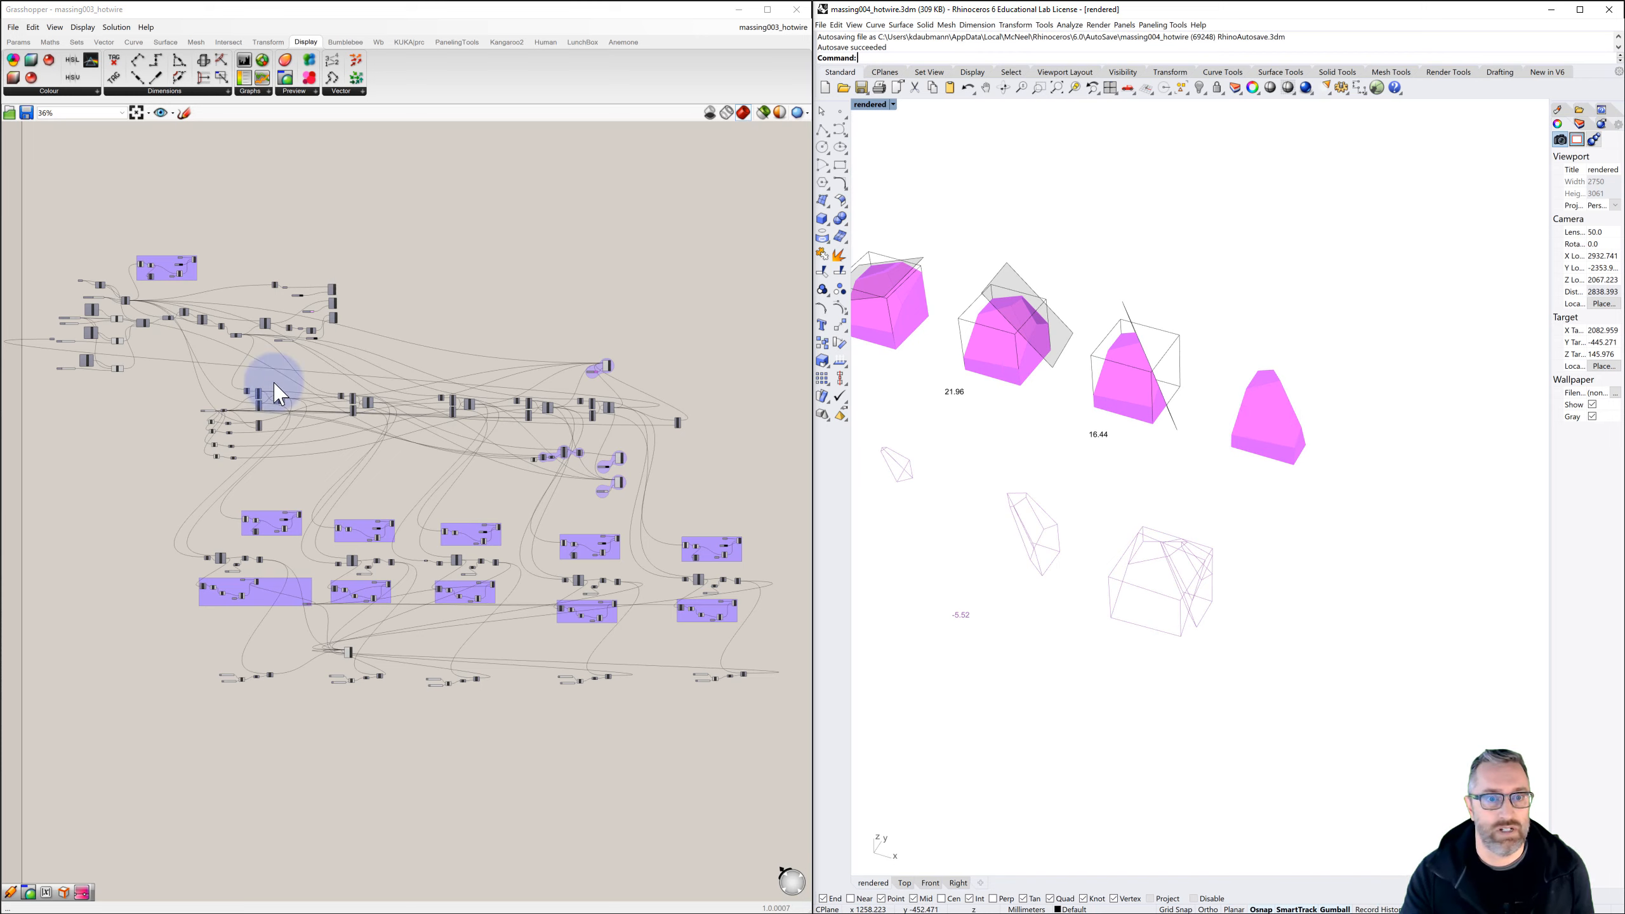
pyautogui.moveTo(273, 382); pyautogui.dragTo(360, 373, button='right')
pyautogui.scroll(5, 166, 307)
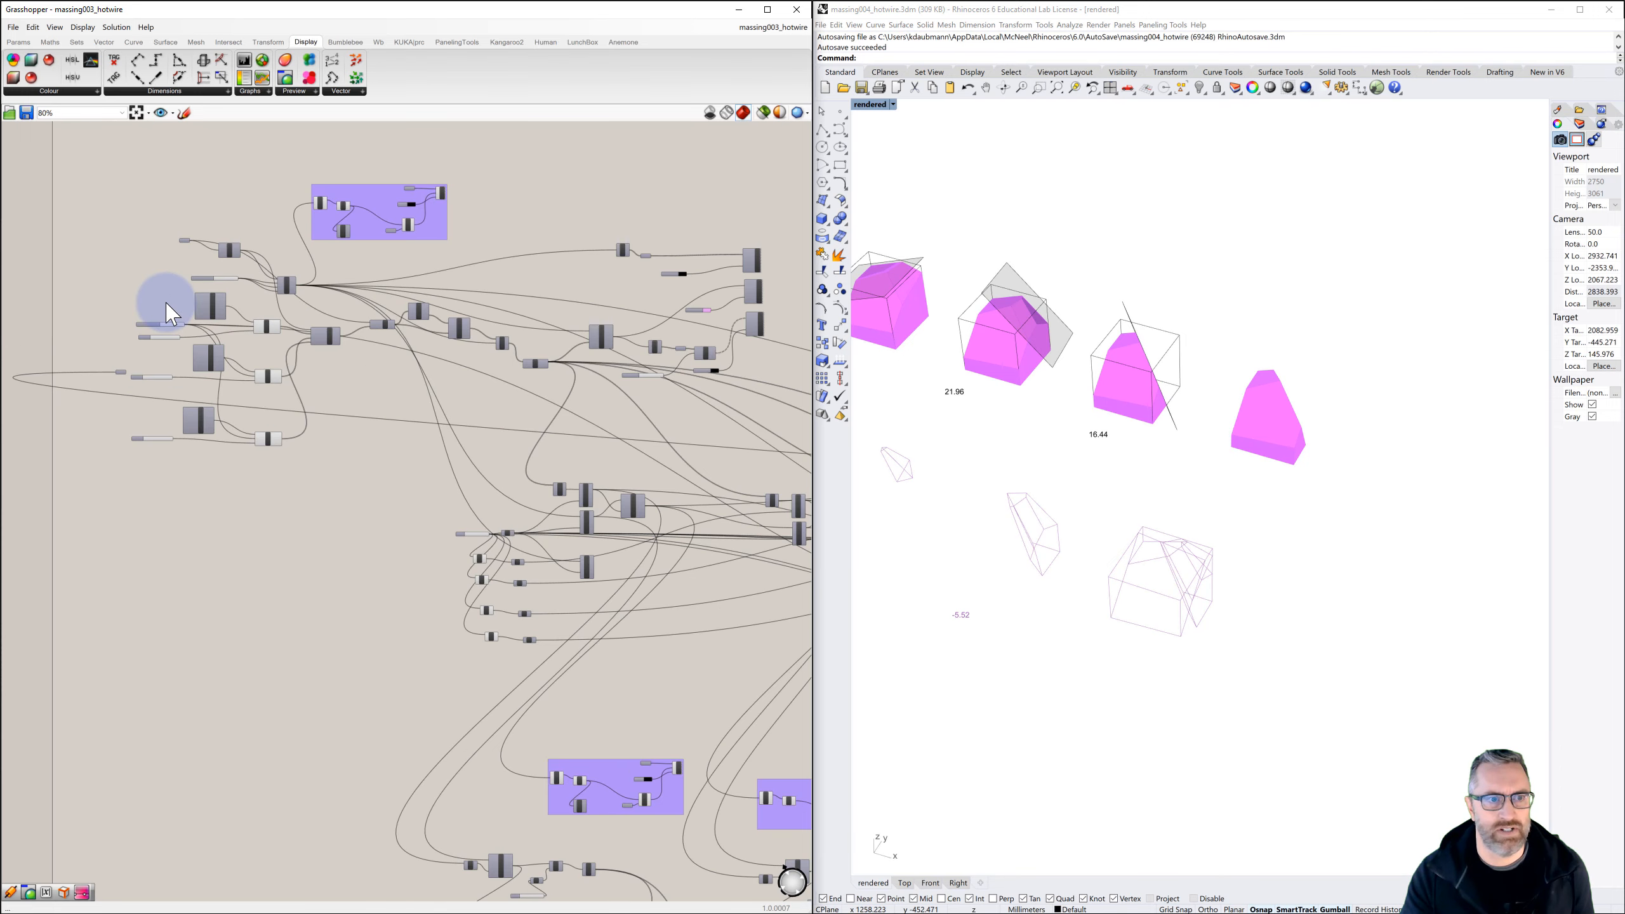
pyautogui.scroll(5, 122, 384)
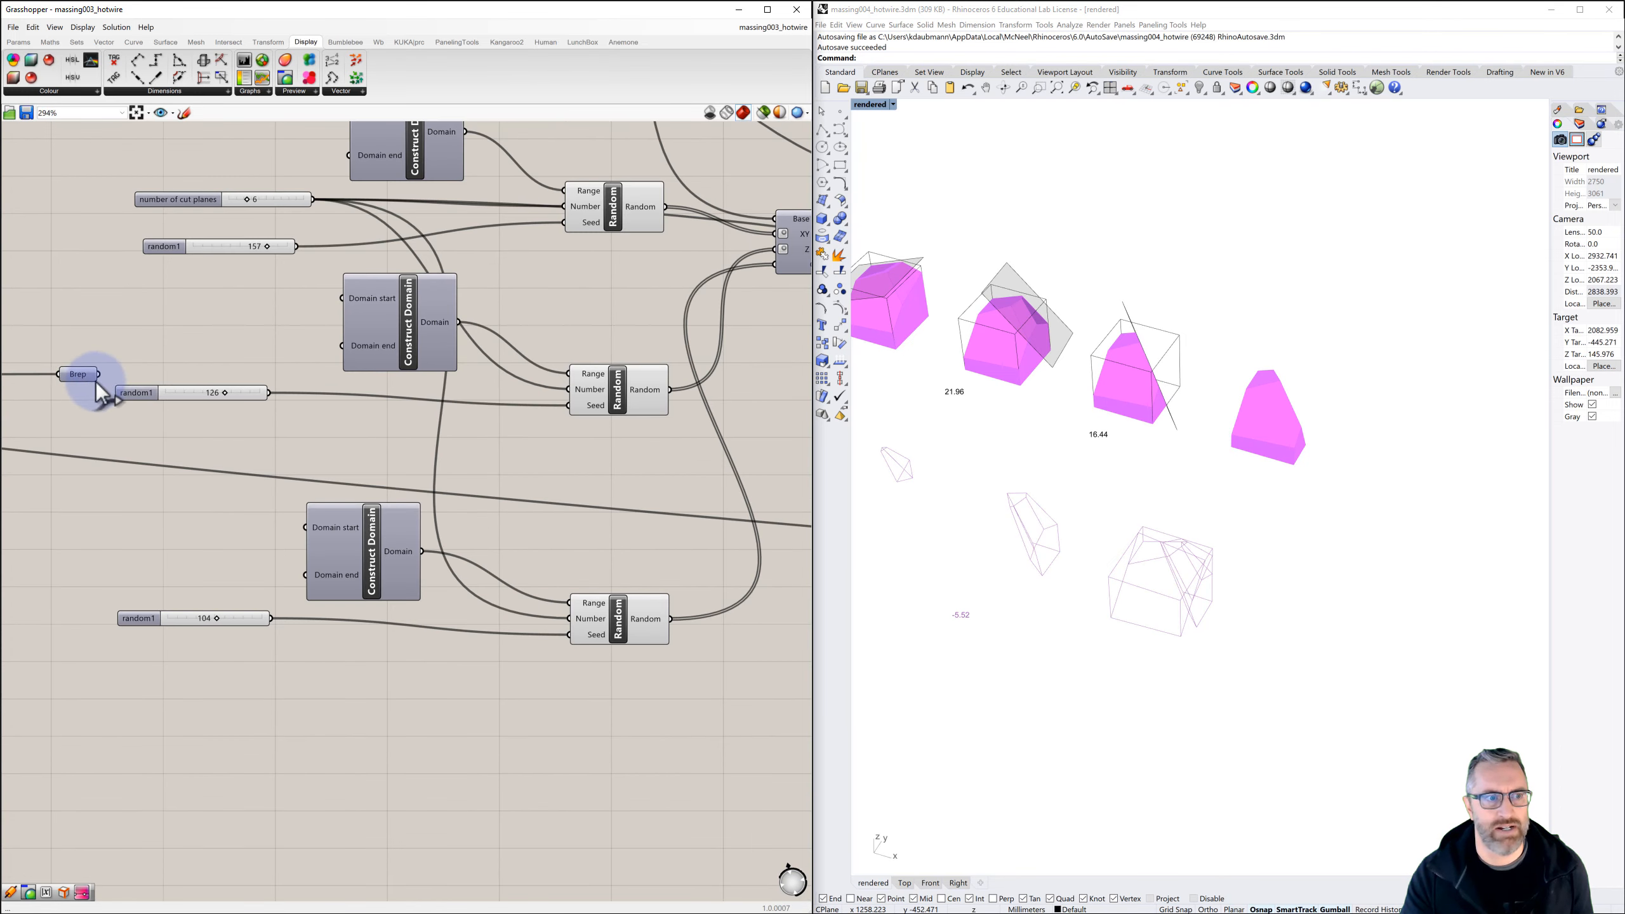
pyautogui.scroll(-5, 94, 389)
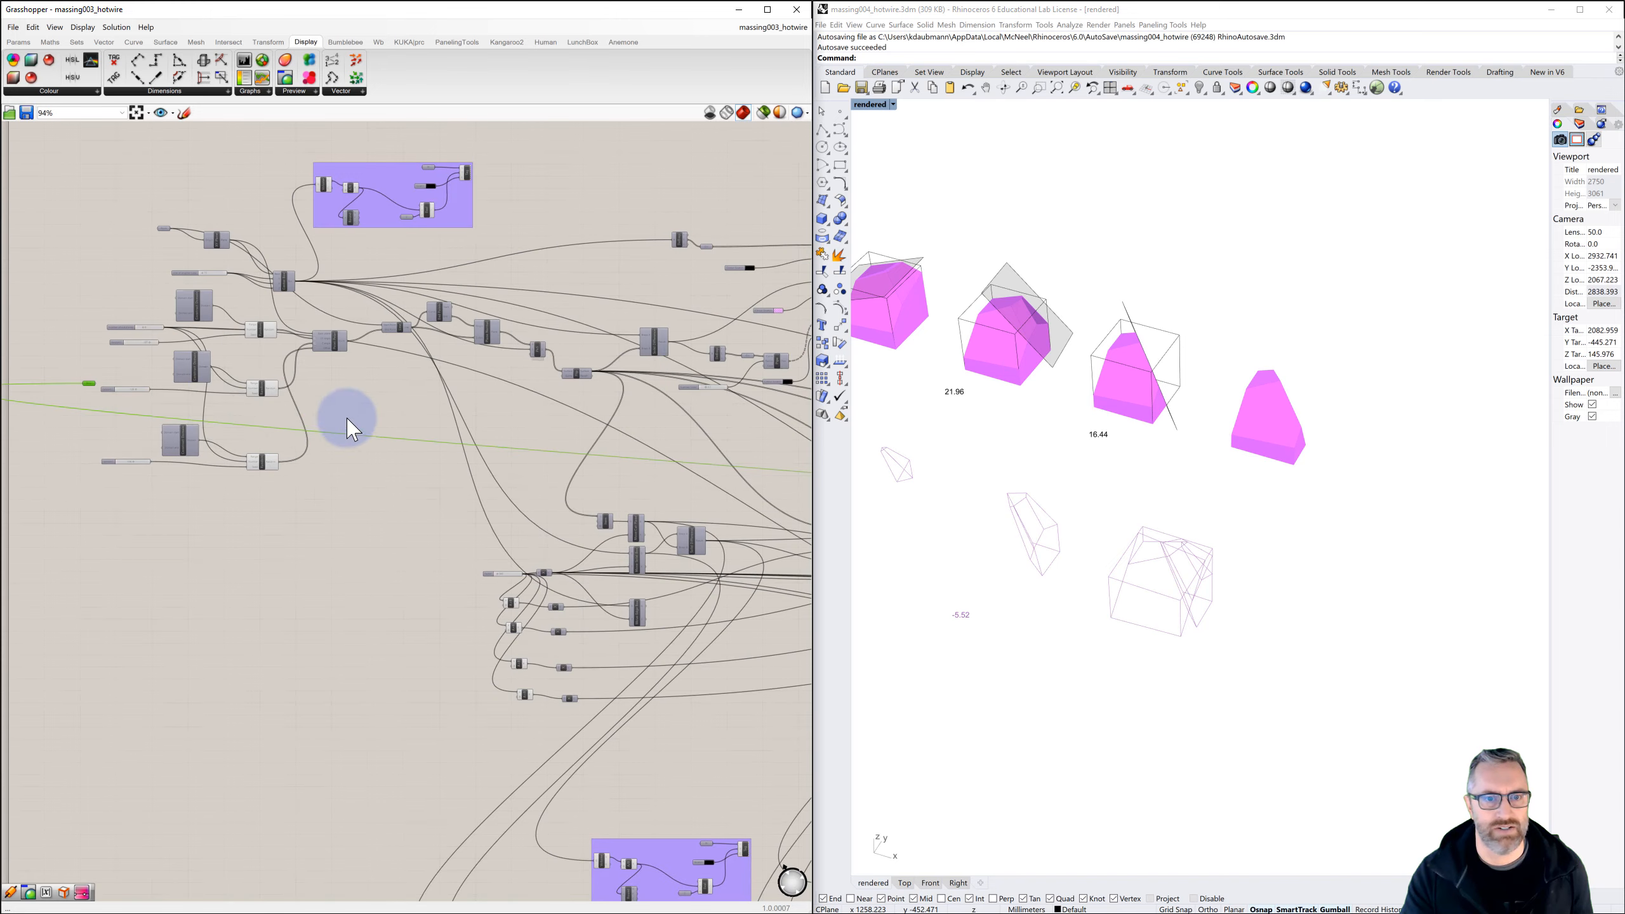
pyautogui.moveTo(304, 420); pyautogui.dragTo(142, 402, button='right')
pyautogui.moveTo(377, 415); pyautogui.dragTo(164, 378, button='right')
pyautogui.moveTo(385, 410); pyautogui.dragTo(303, 379, button='right')
pyautogui.scroll(4, 457, 383)
pyautogui.scroll(2, 543, 397)
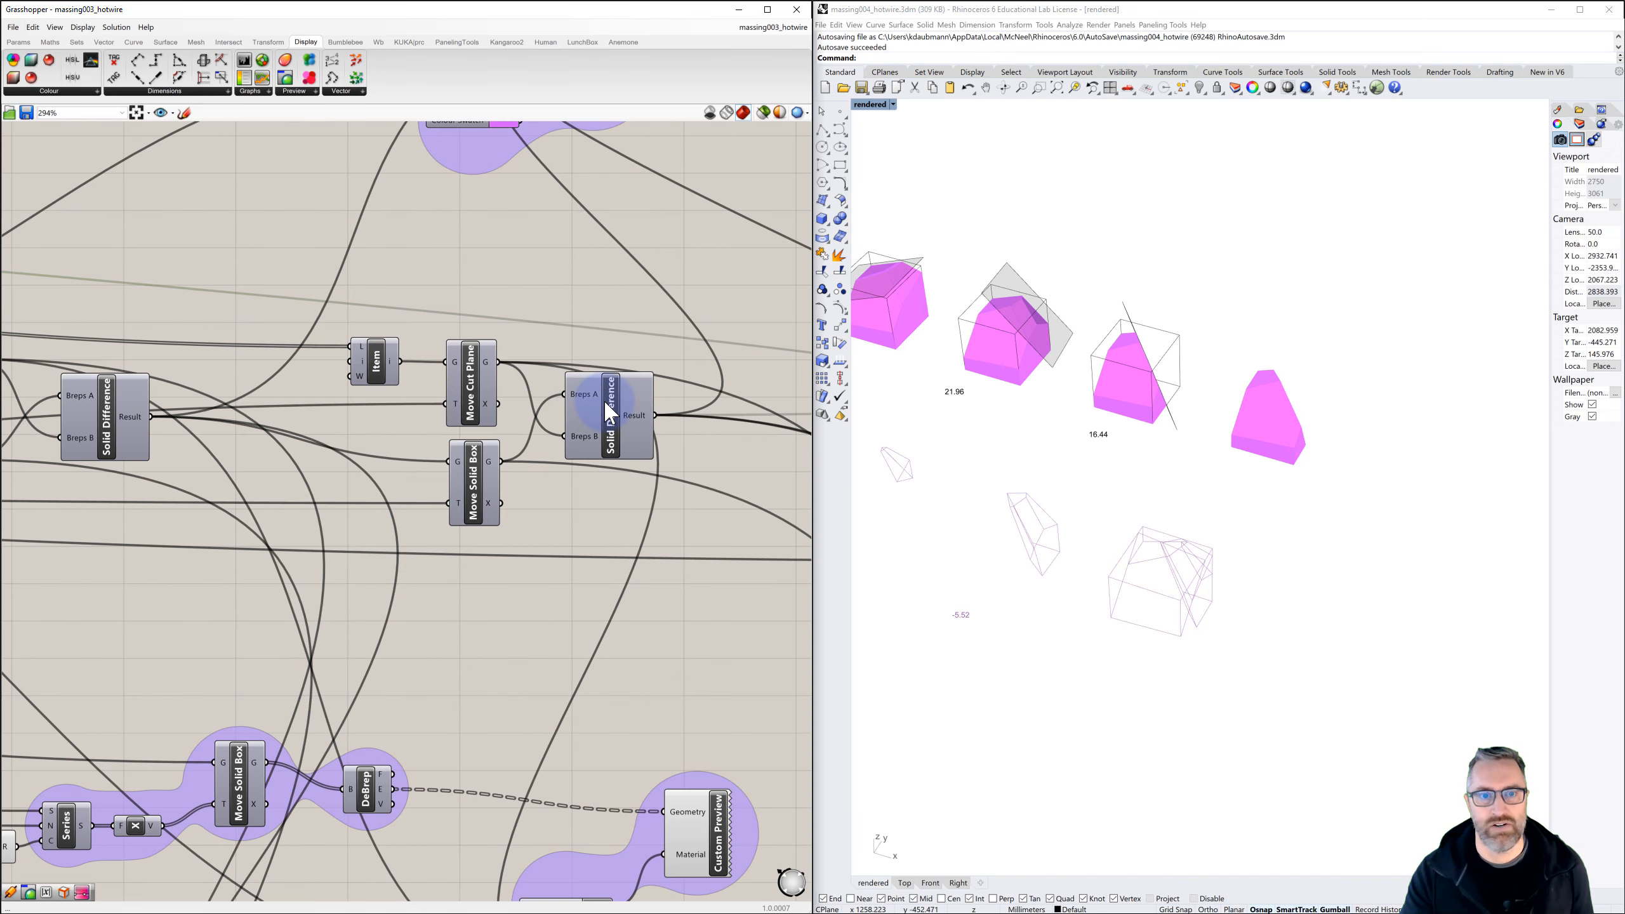
# Highlight the solids produced by the last Solid Difference and the final Move Solid Box to identify them in the viewport
pyautogui.click(613, 417)
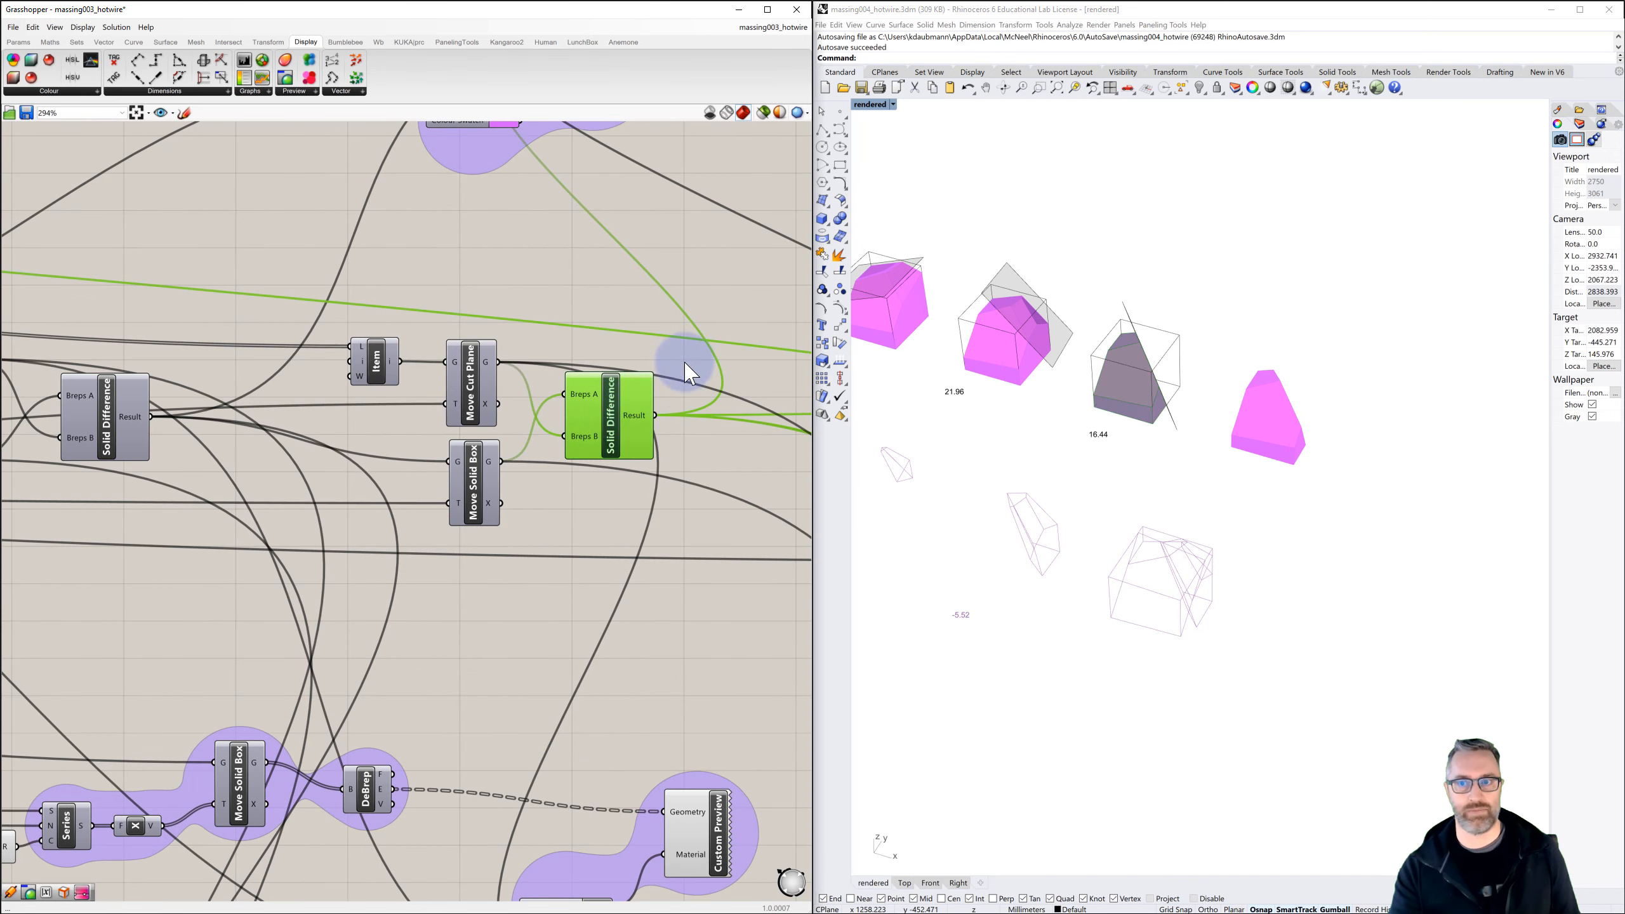
pyautogui.click(1194, 269)
pyautogui.moveTo(1118, 402); pyautogui.dragTo(1091, 372, button='right')
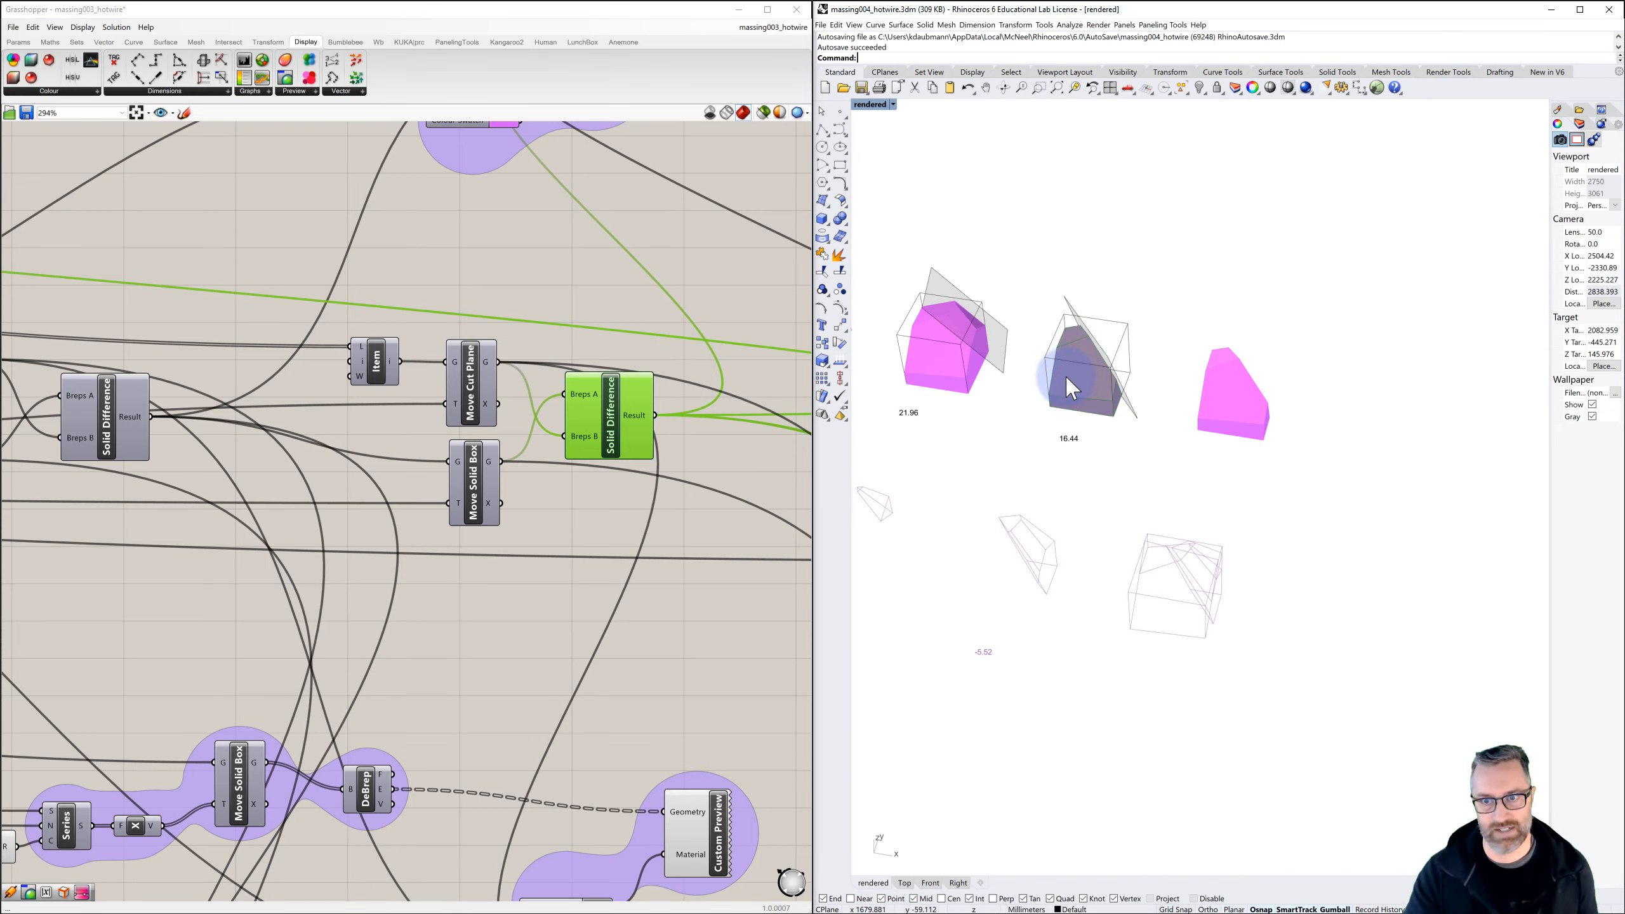
pyautogui.scroll(-3, 569, 406)
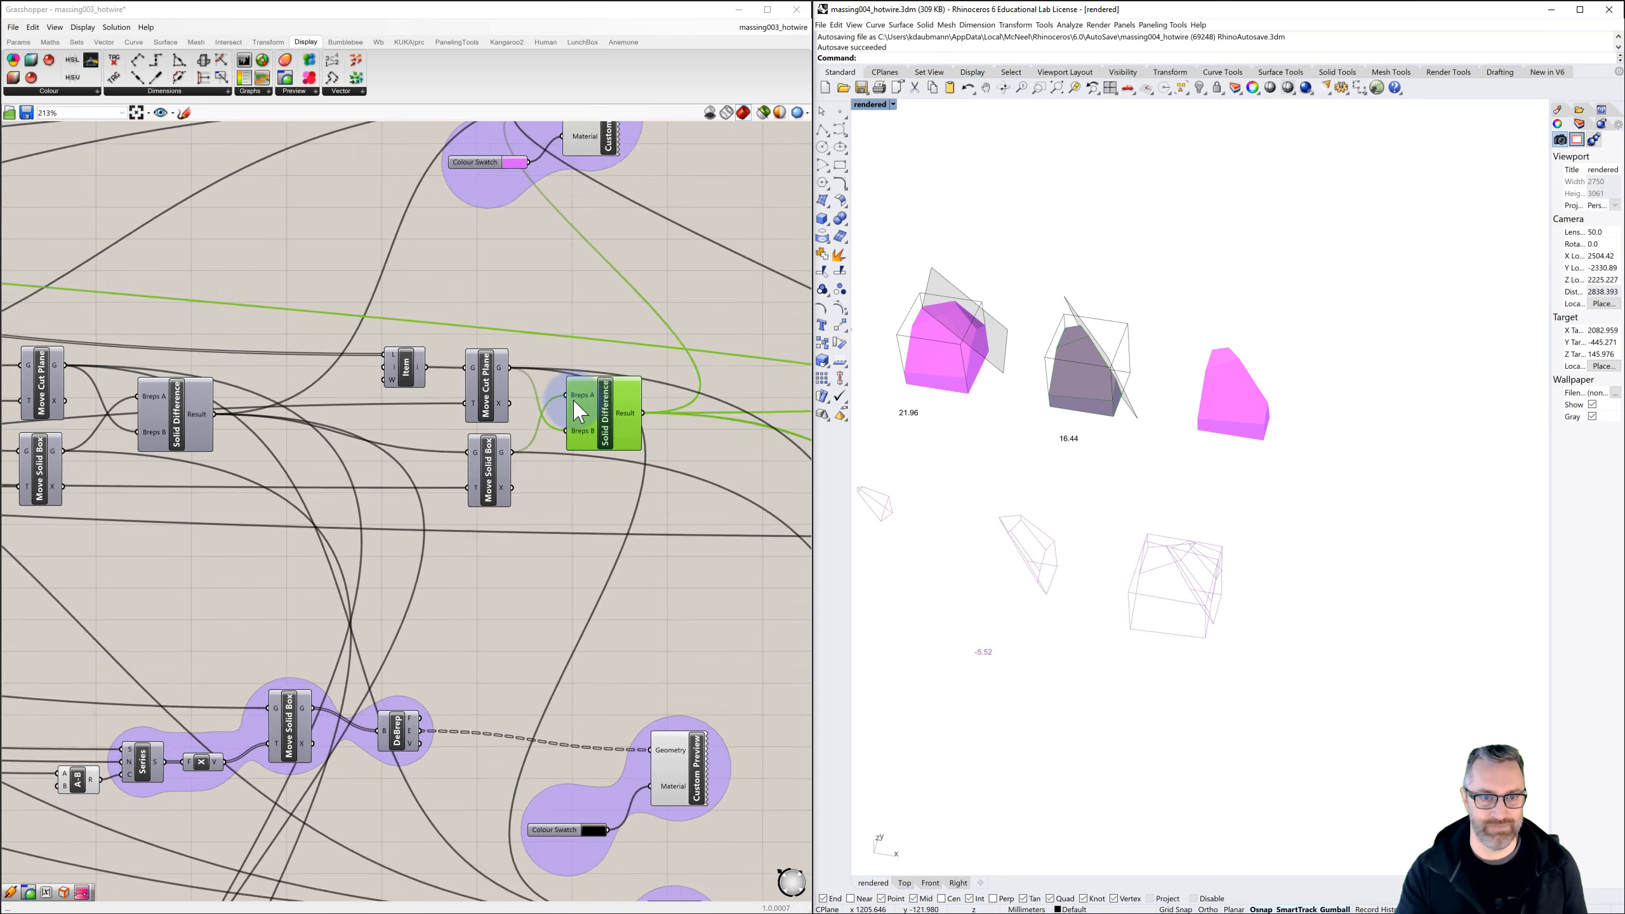
pyautogui.moveTo(523, 398); pyautogui.dragTo(384, 400, button='right')
pyautogui.moveTo(622, 425); pyautogui.dragTo(476, 410, button='right')
pyautogui.click(660, 478)
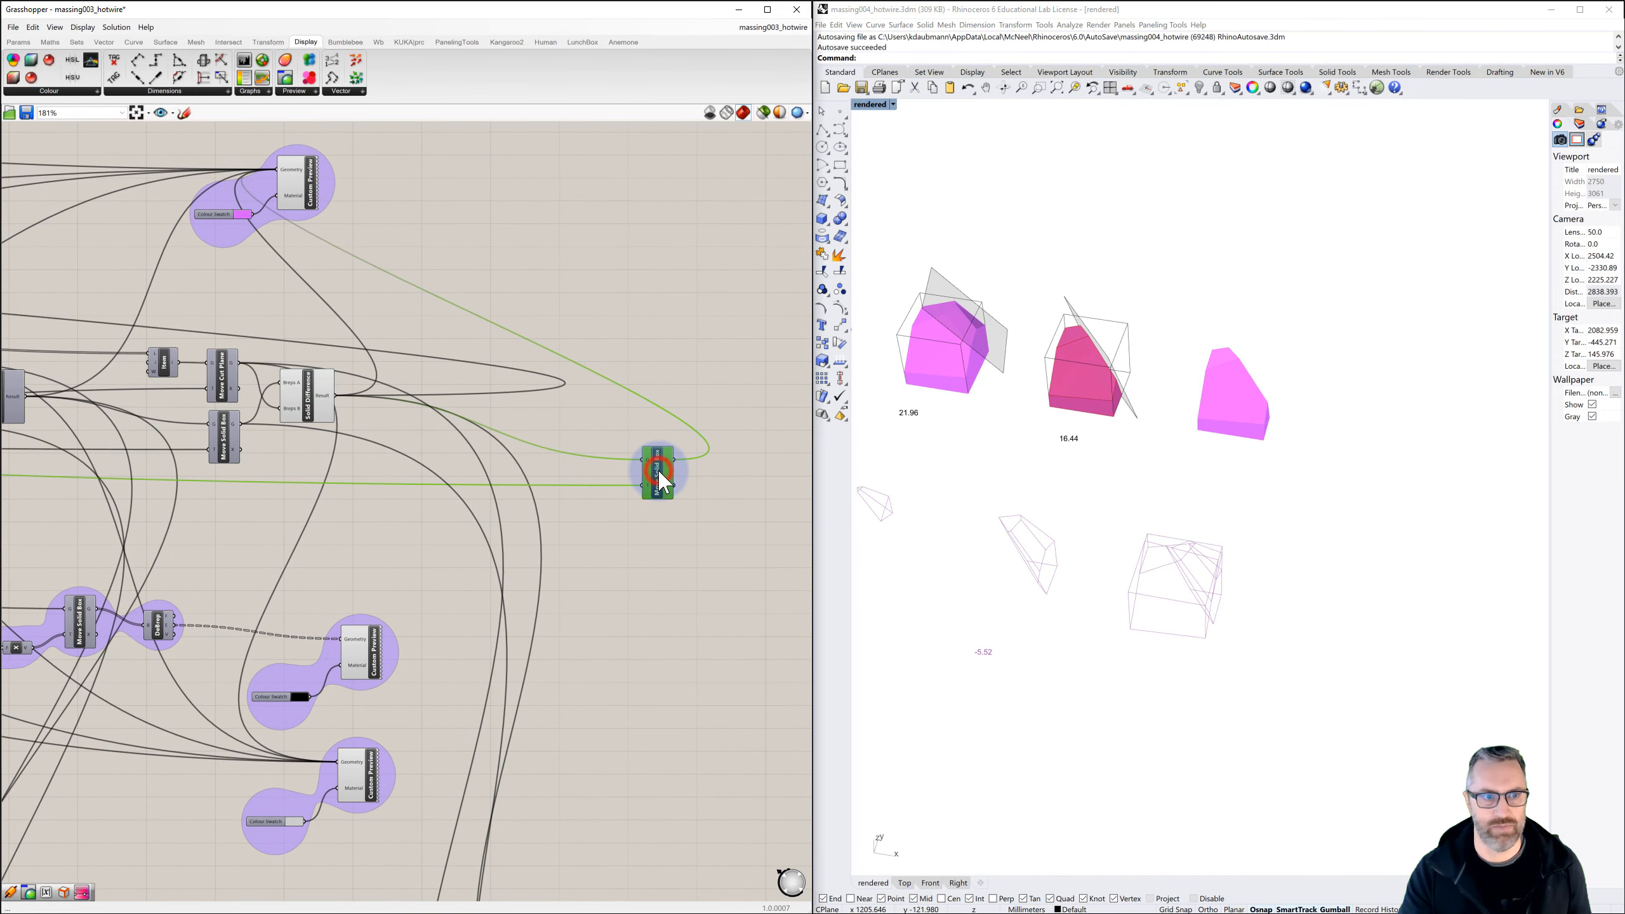
pyautogui.click(309, 402)
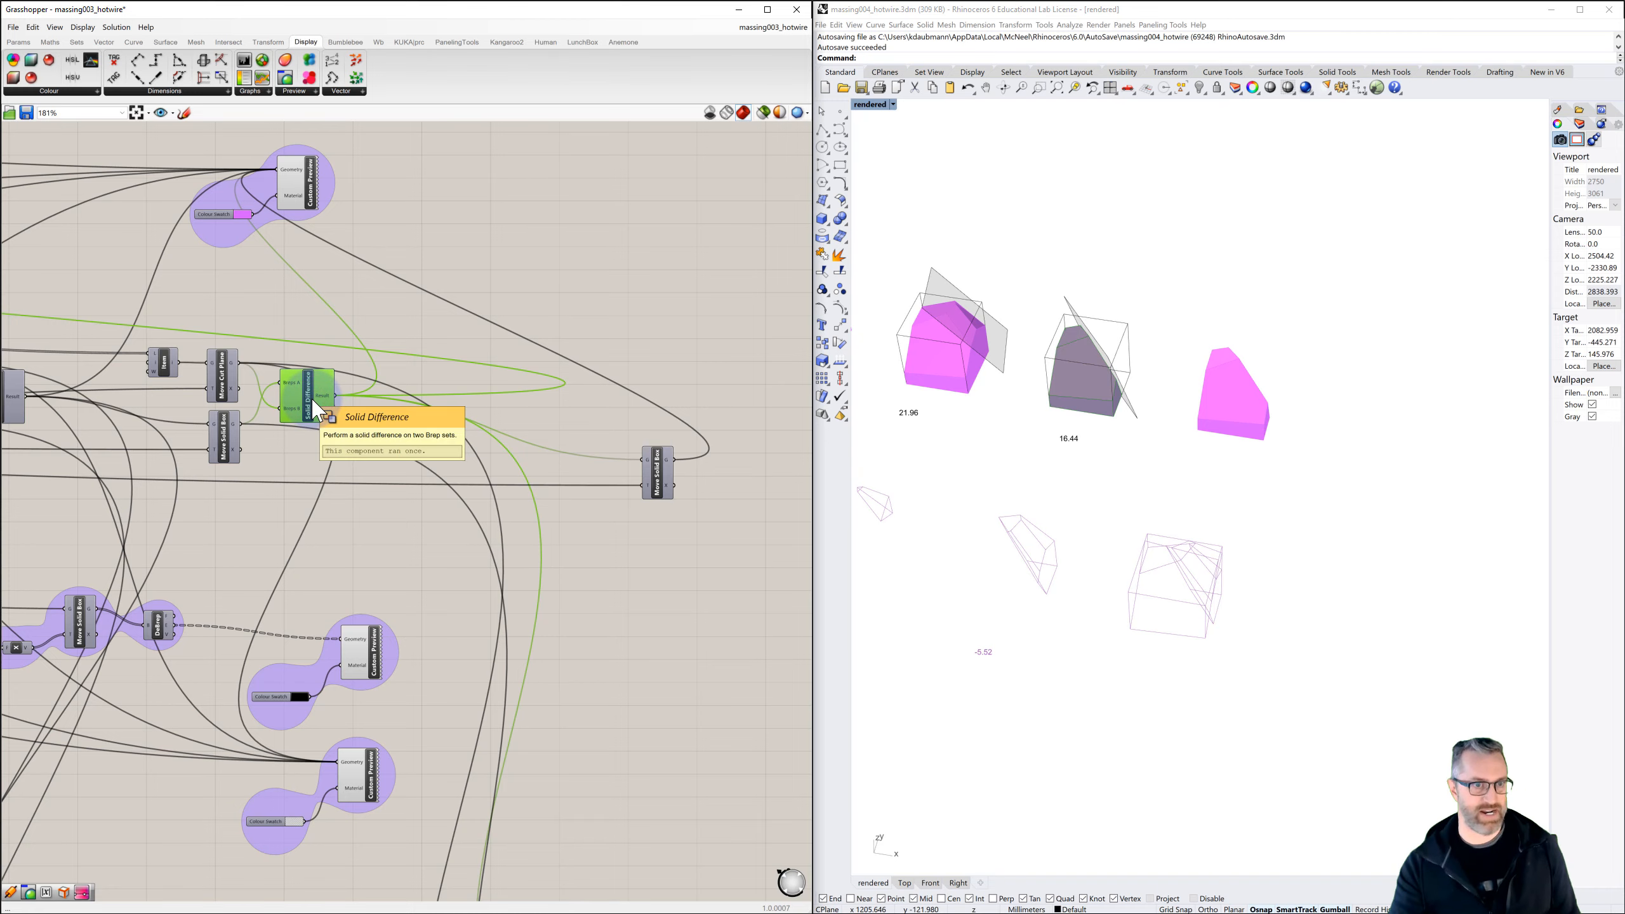
# Bake the Brep parameter beside the random1 sliders into the Rhino model
pyautogui.scroll(-10, 428, 435)
pyautogui.moveTo(279, 472); pyautogui.dragTo(595, 474, button='right')
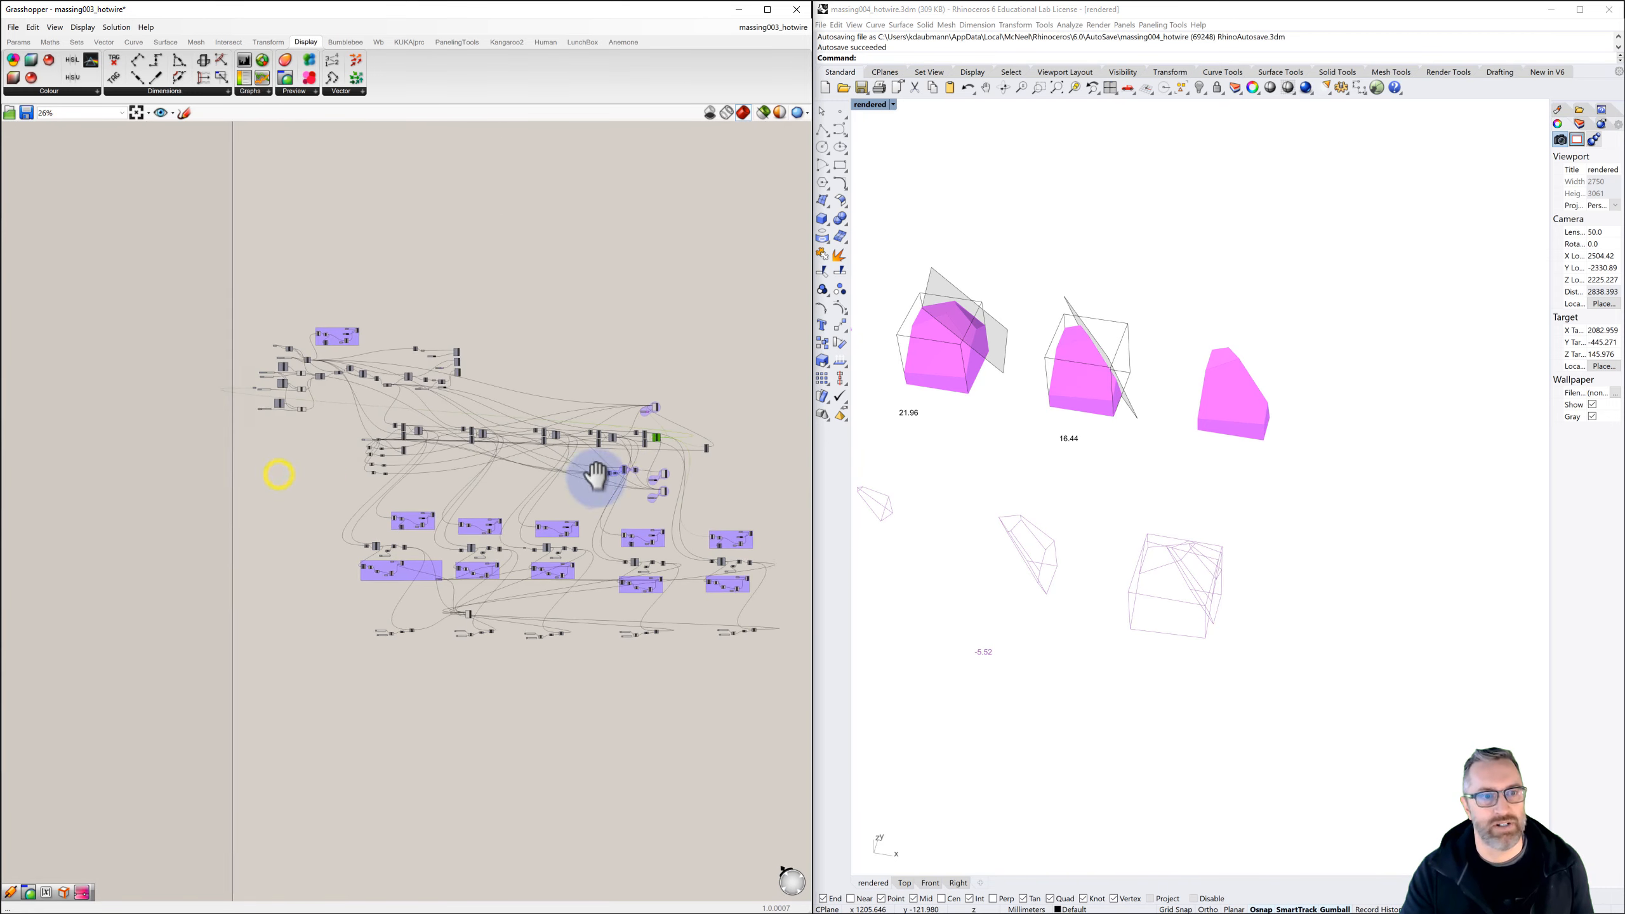
pyautogui.scroll(10, 333, 377)
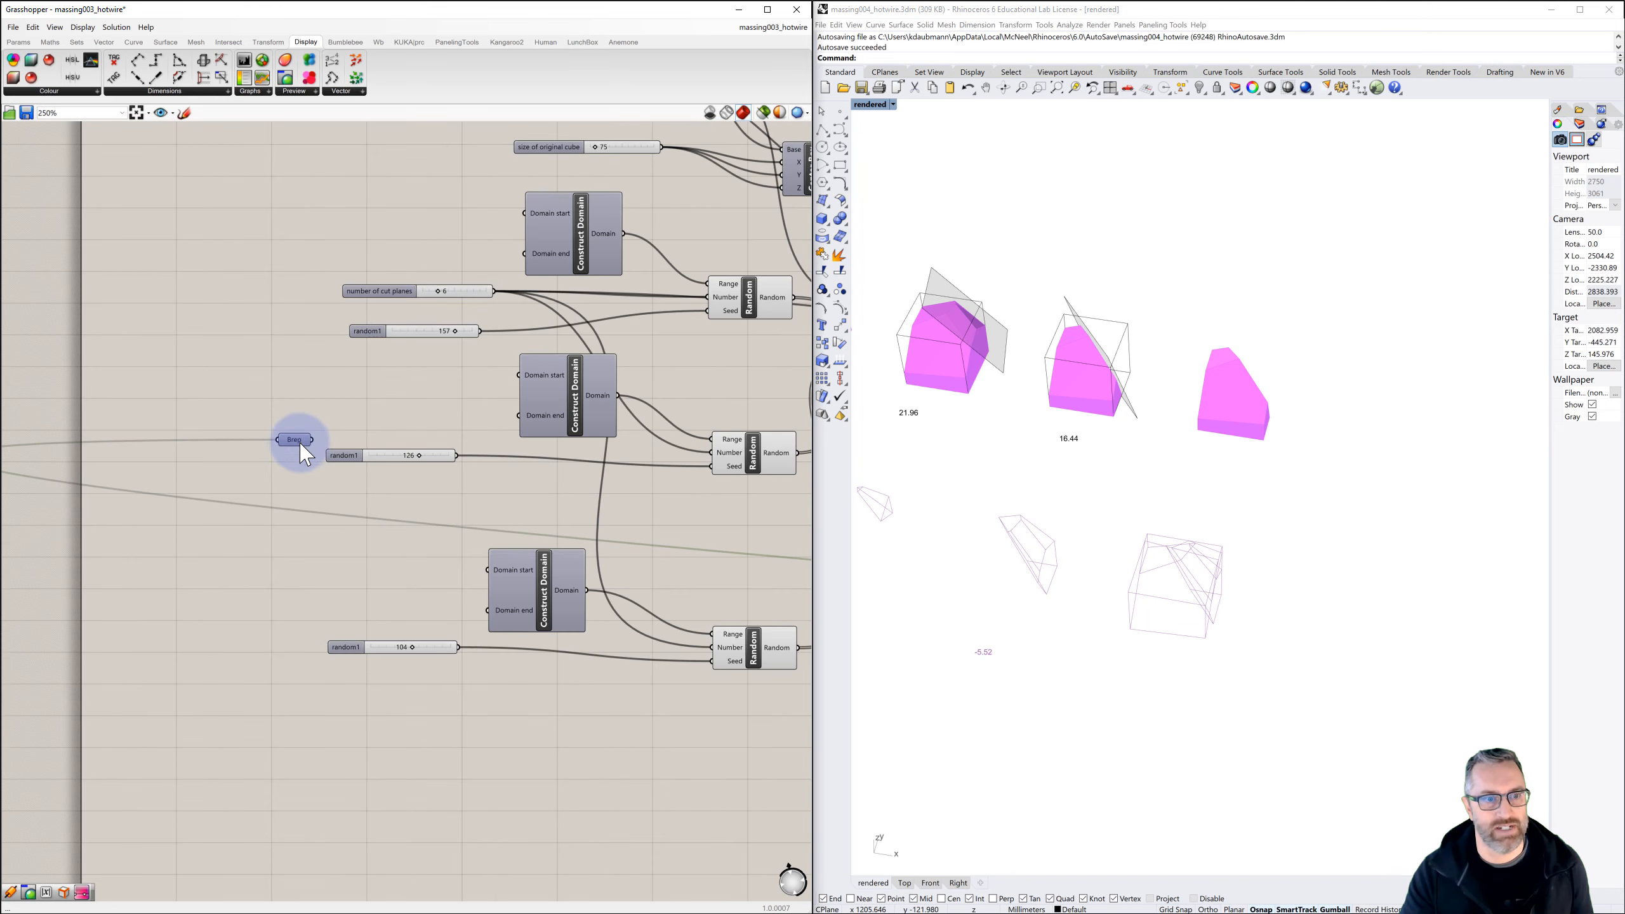
pyautogui.click(295, 440)
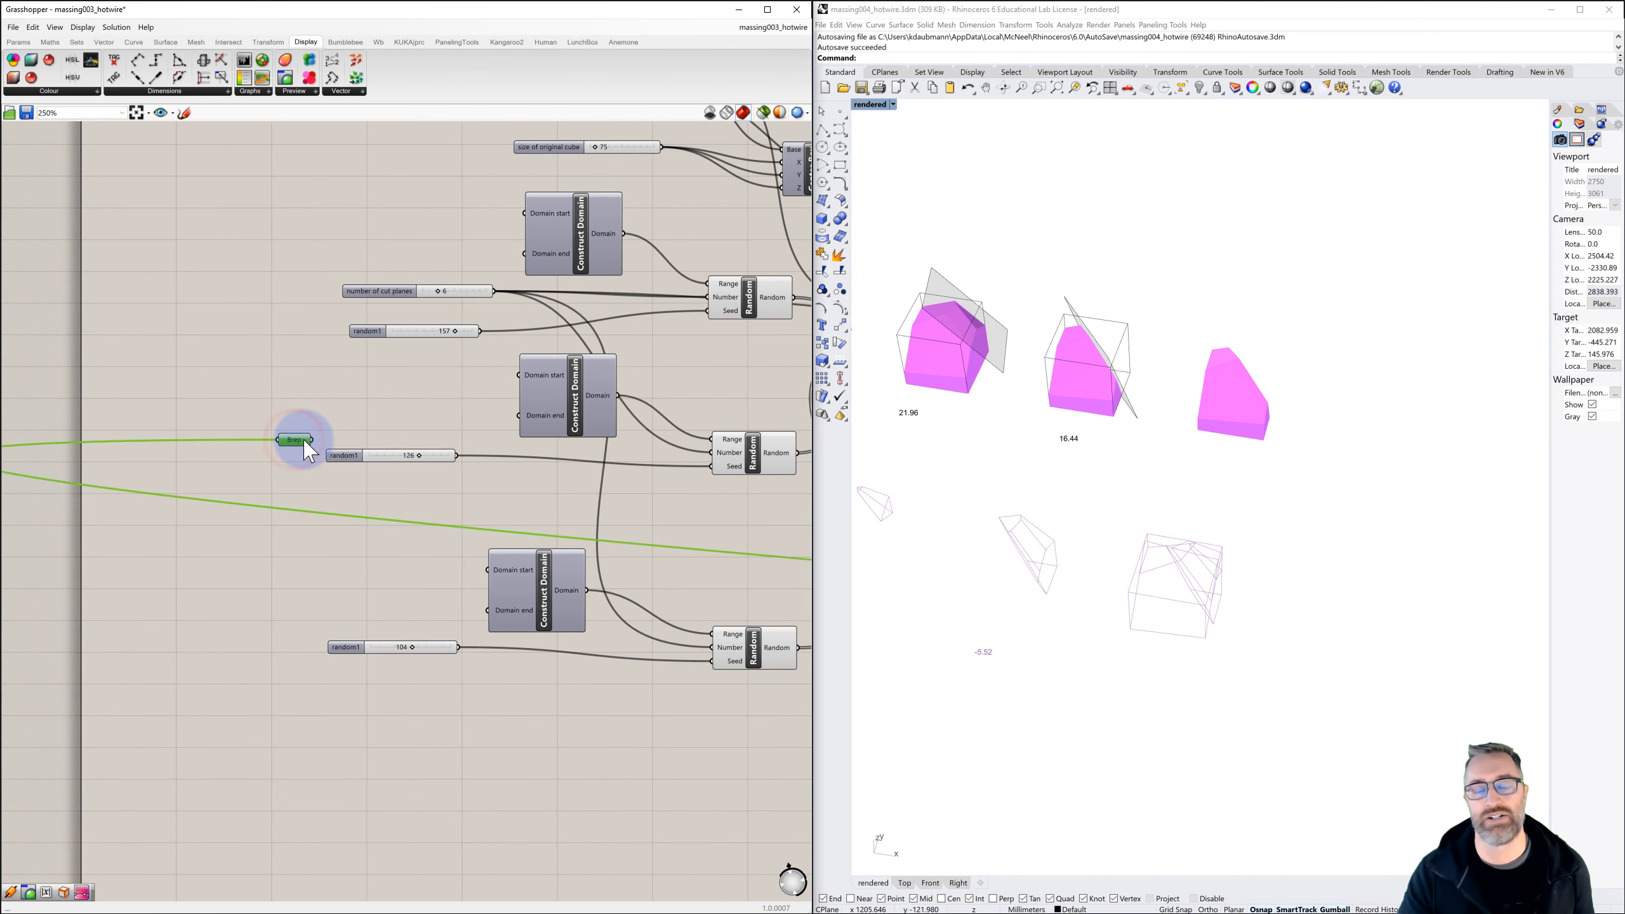
pyautogui.moveTo(398, 391); pyautogui.dragTo(378, 384, button='right')
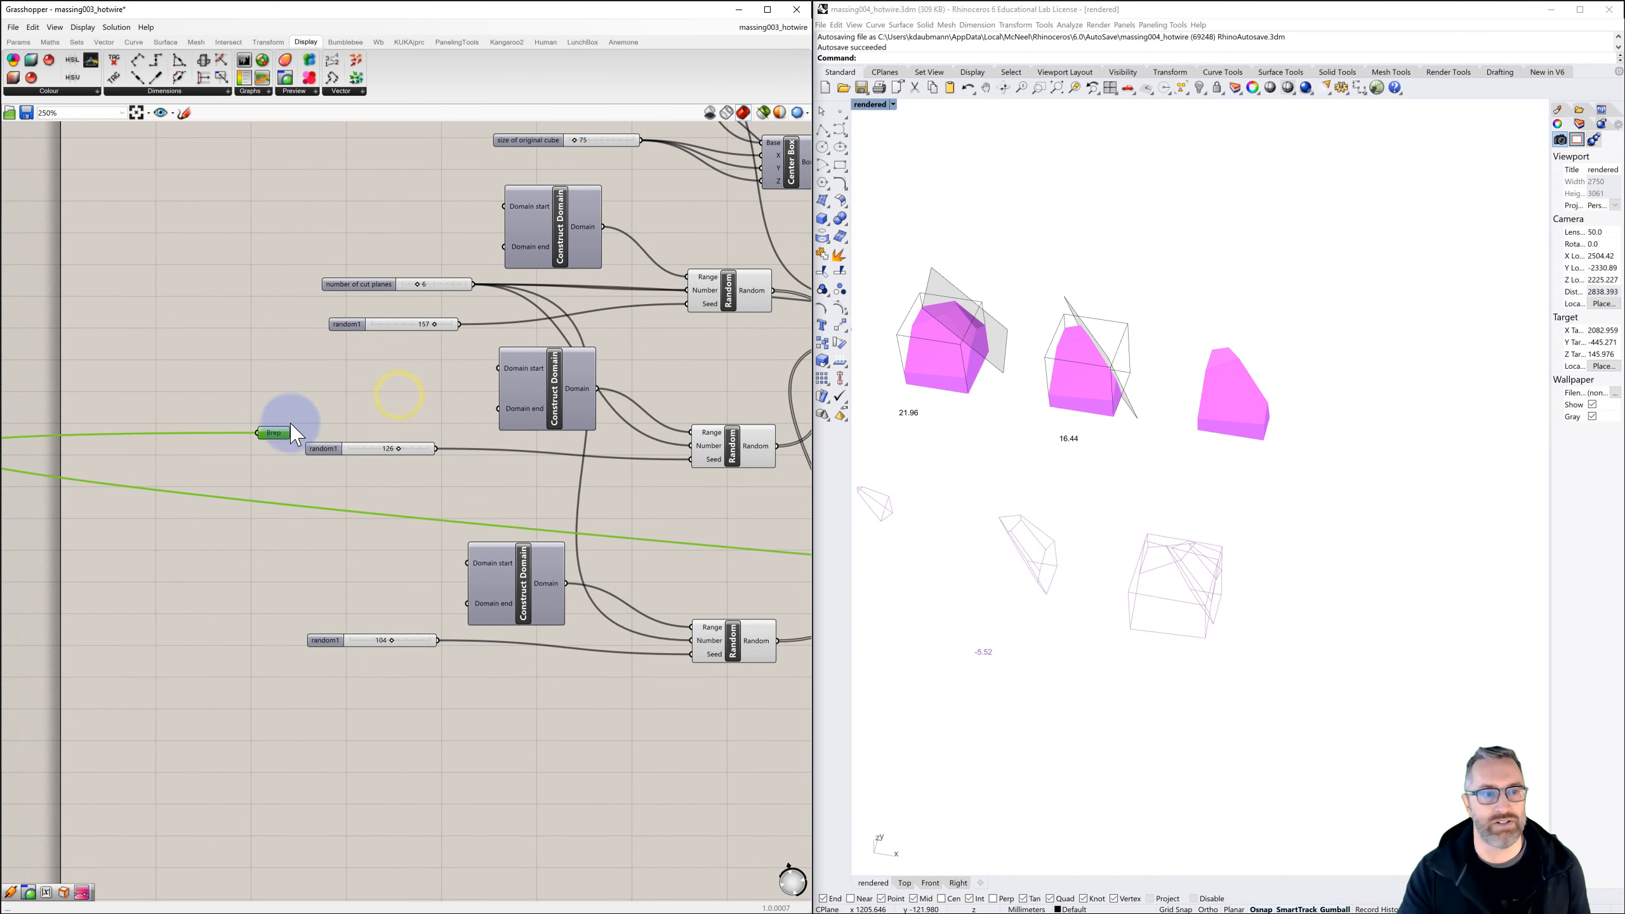
pyautogui.rightClick(276, 438)
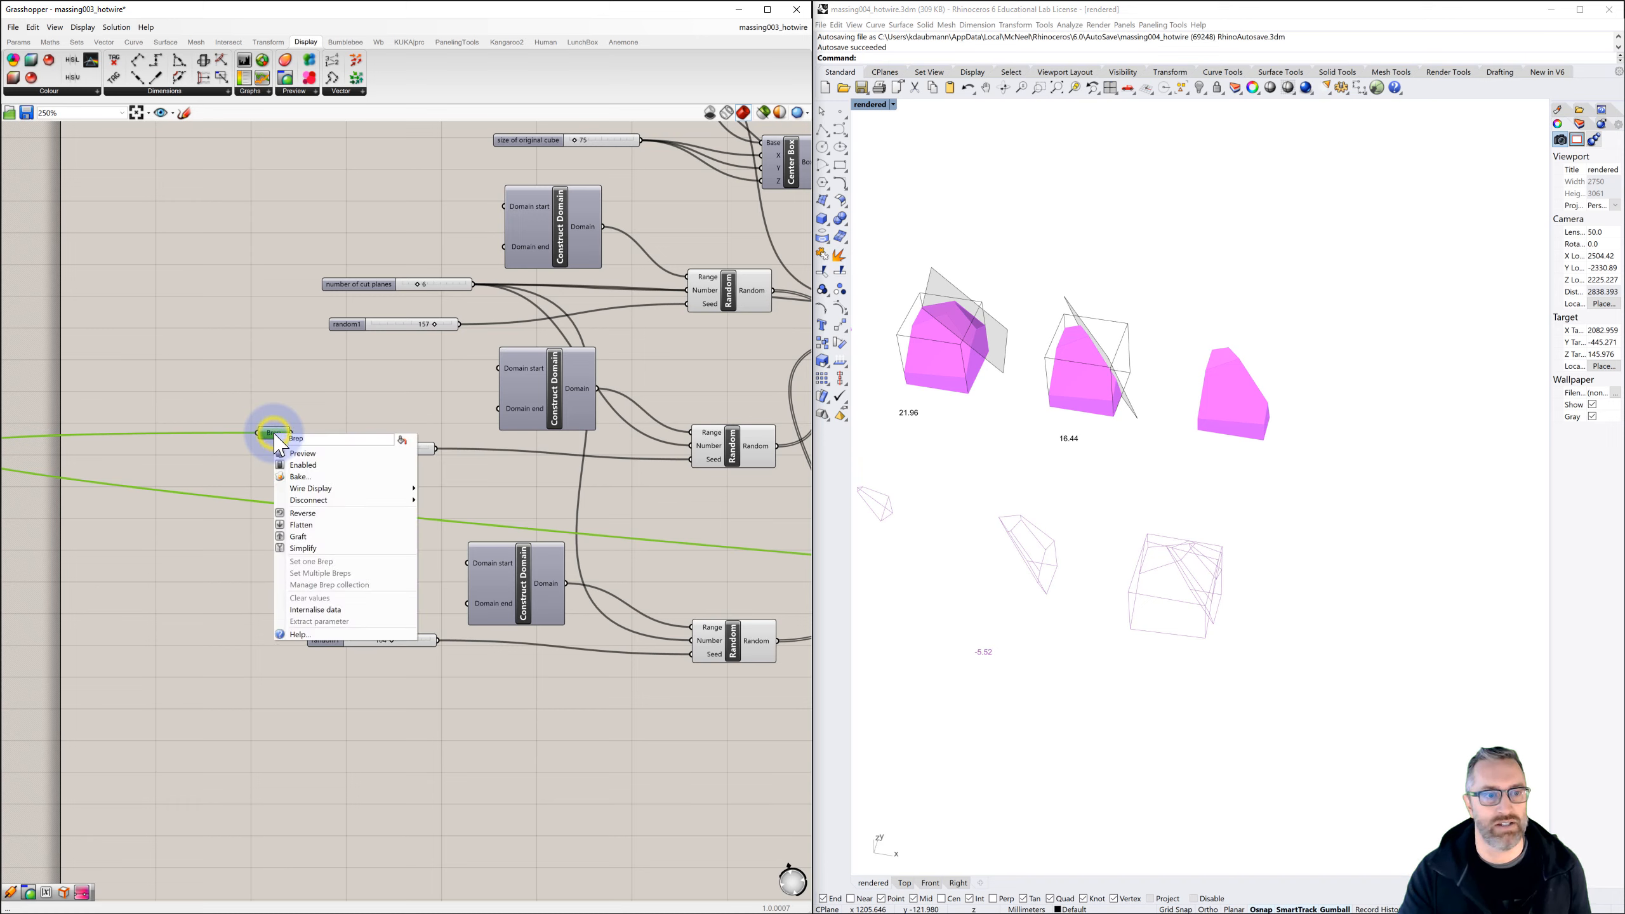
pyautogui.click(301, 477)
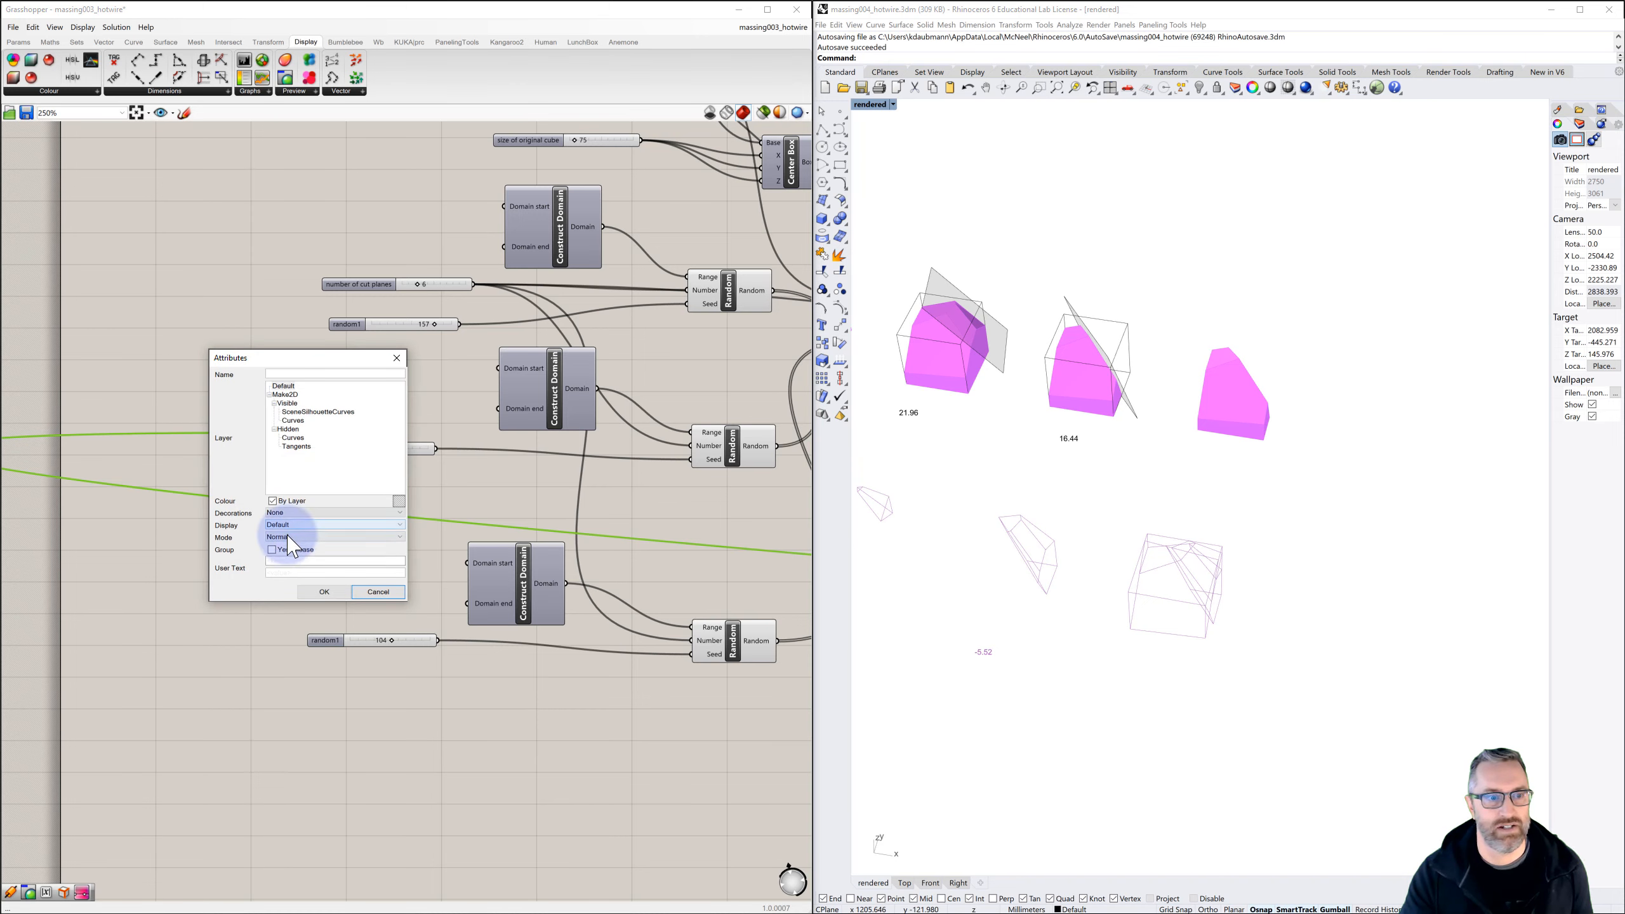
pyautogui.click(323, 592)
# Move the baked solid away from the preview row into the empty space behind it
pyautogui.click(1091, 379)
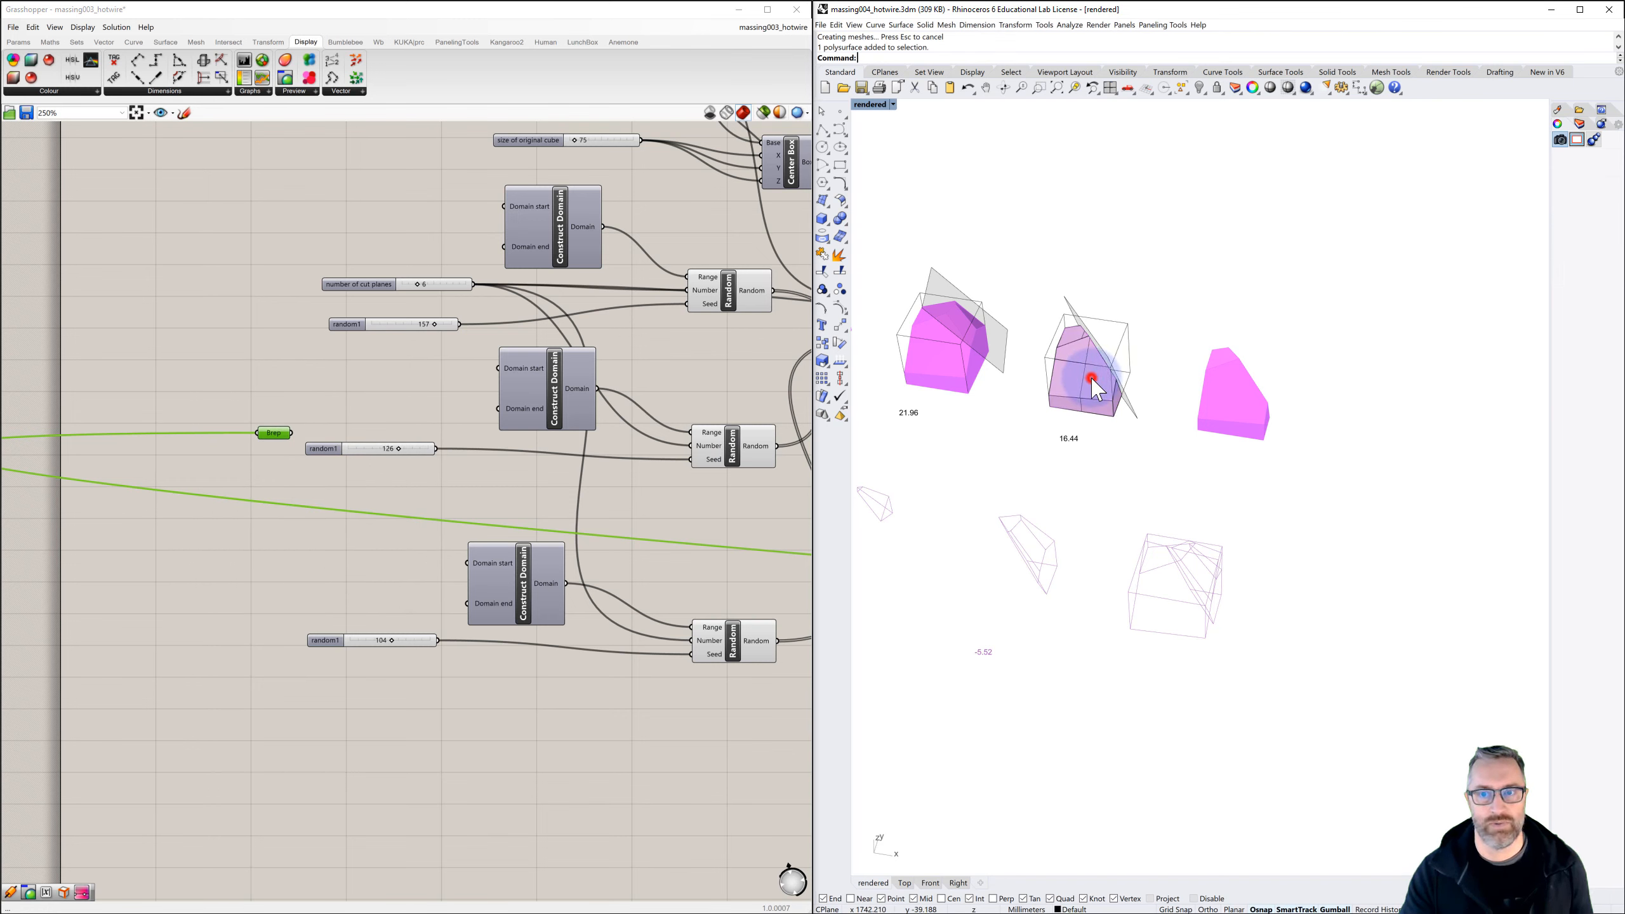
pyautogui.write('m')
pyautogui.press('Return')
pyautogui.click(1166, 318)
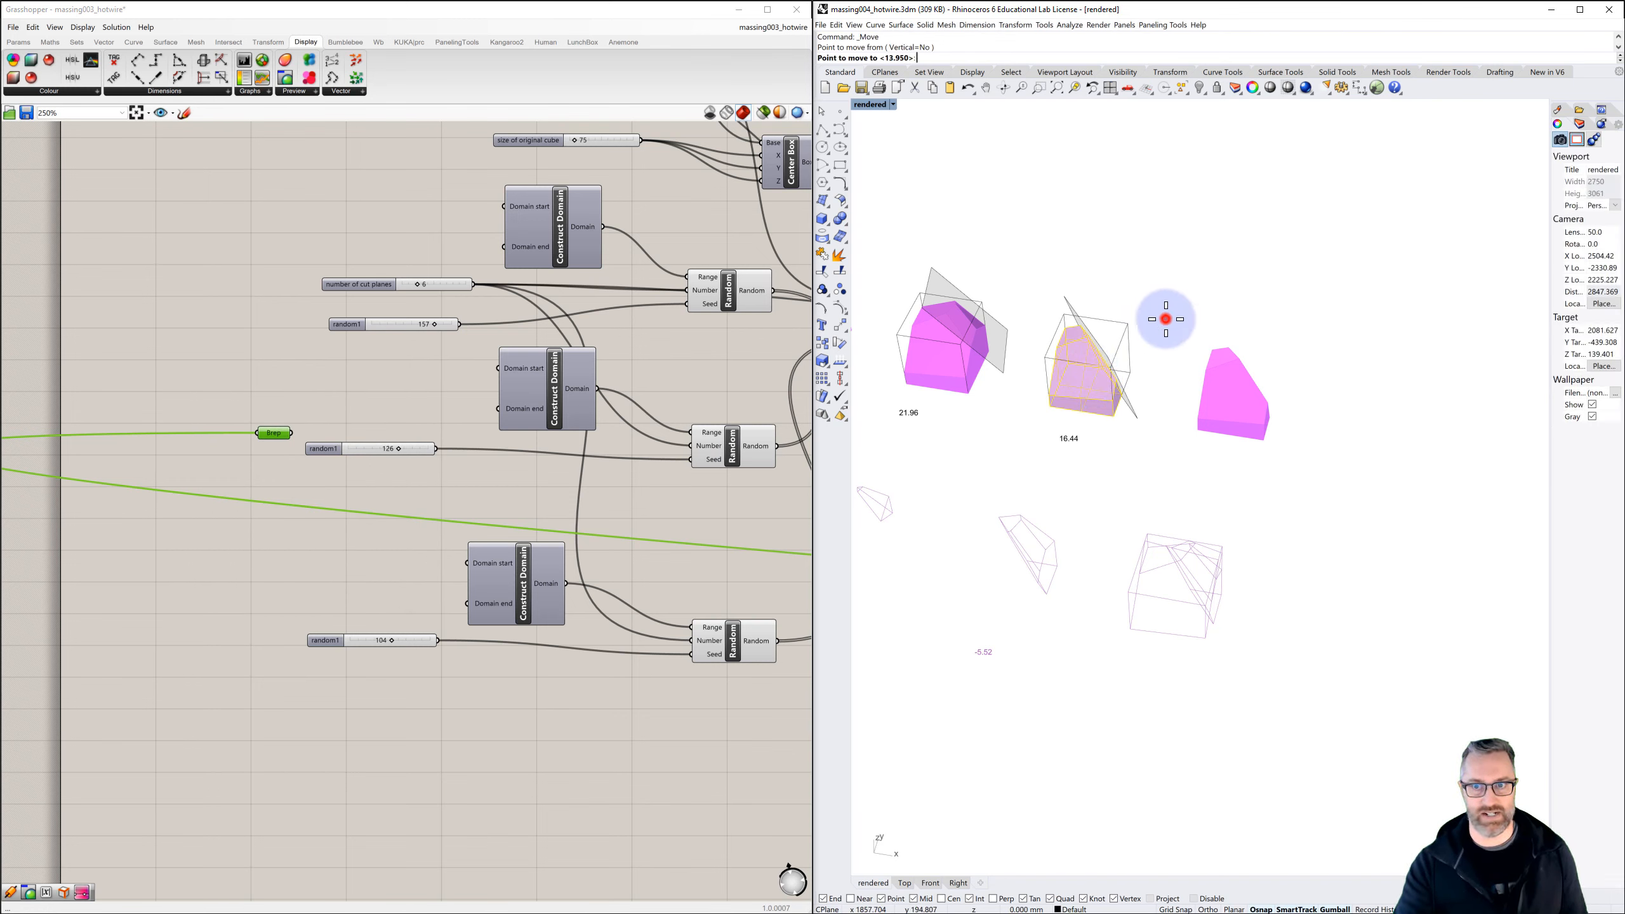
pyautogui.click(1212, 209)
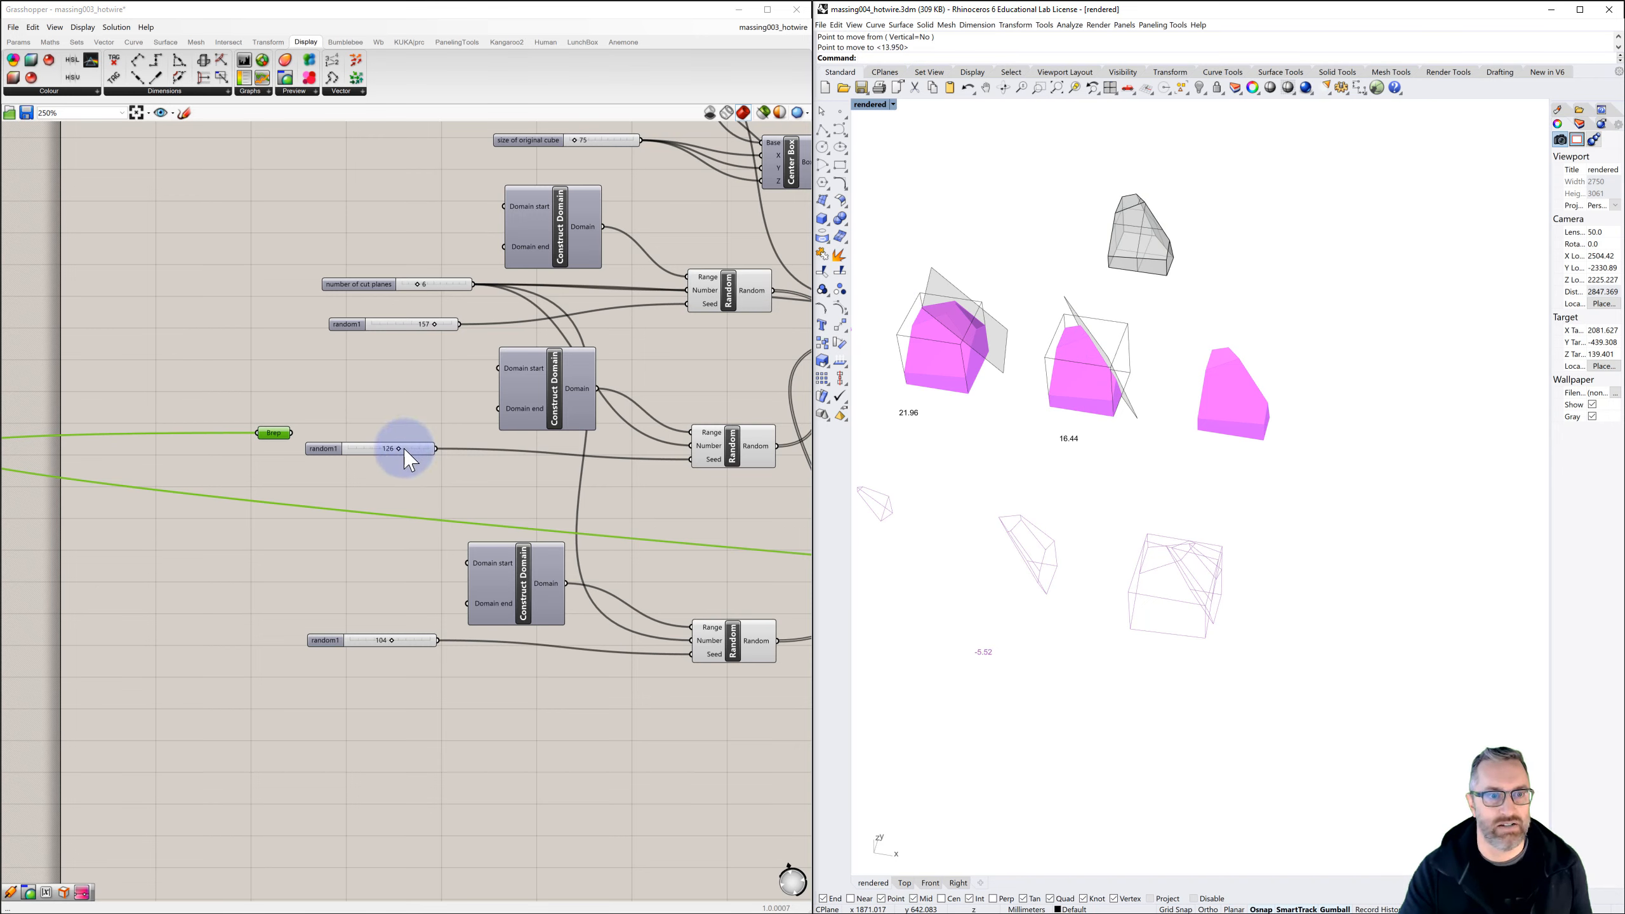
# Set the middle random1 seed to 51 and the lowest to 36, and bake the resulting Brep as a second solid
pyautogui.moveTo(398, 450); pyautogui.dragTo(371, 450)
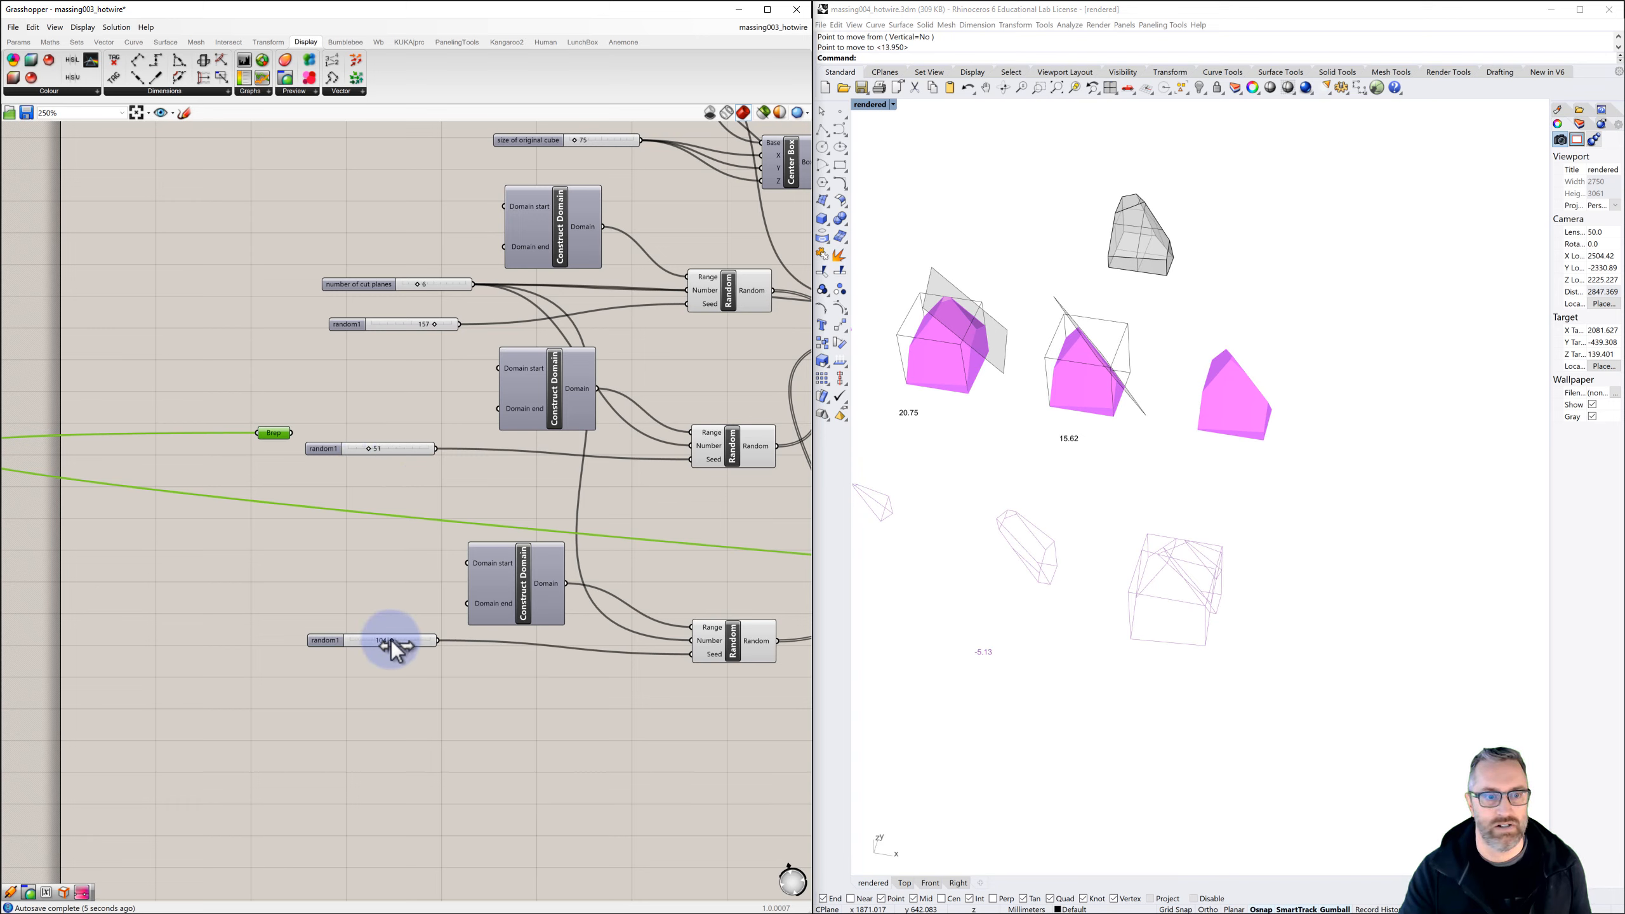
pyautogui.moveTo(385, 640); pyautogui.dragTo(363, 639)
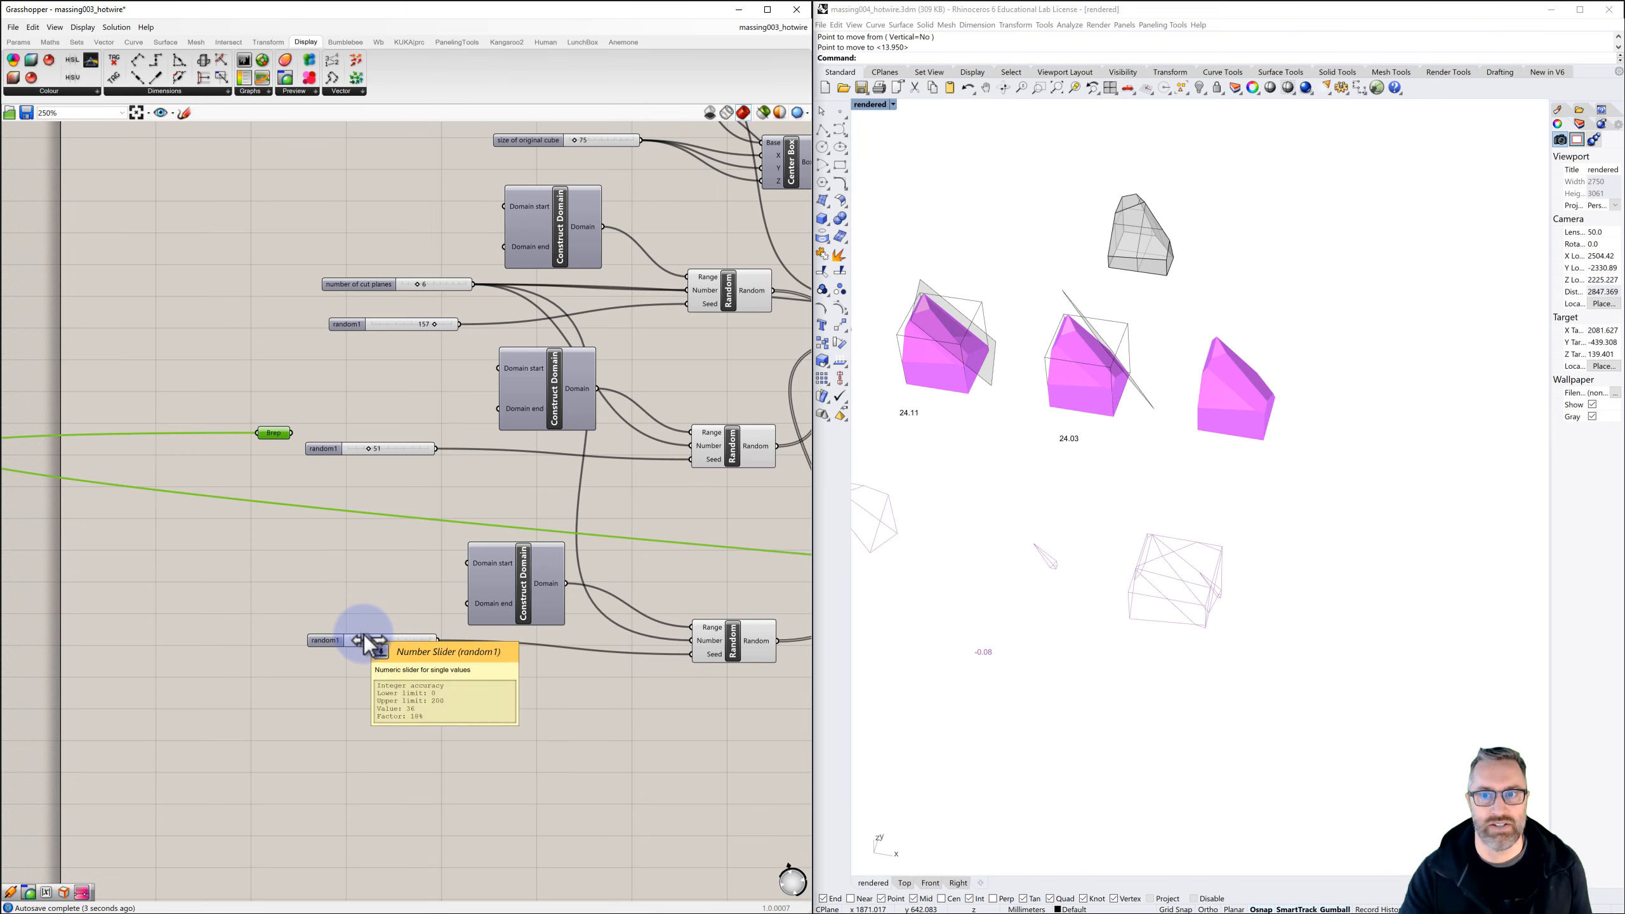
pyautogui.rightClick(272, 433)
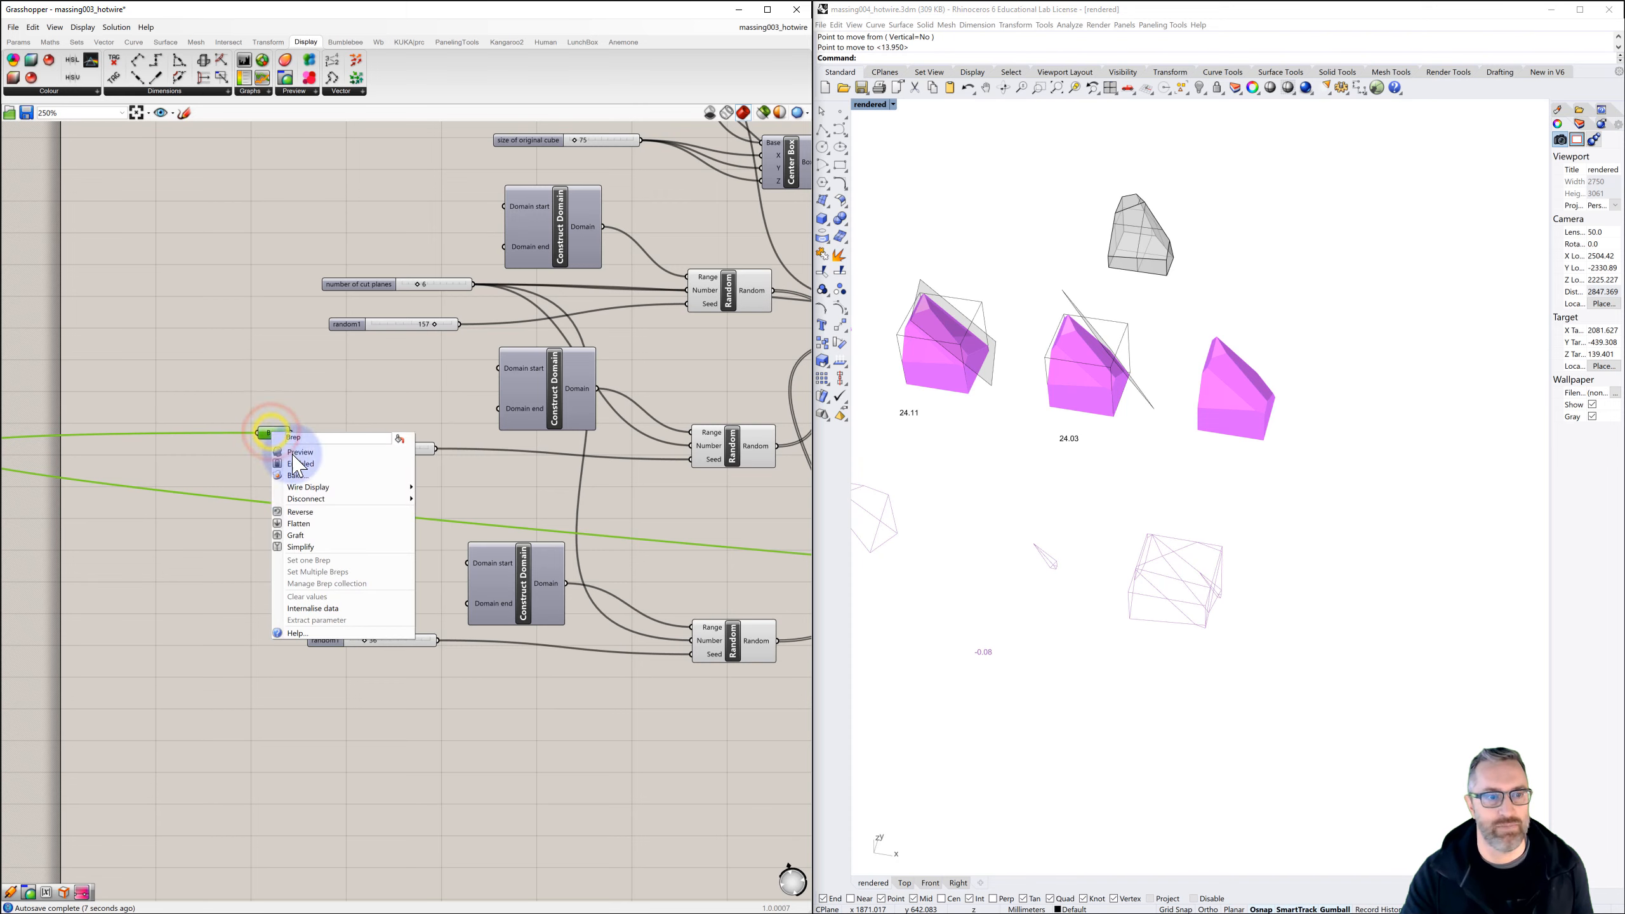
pyautogui.click(309, 476)
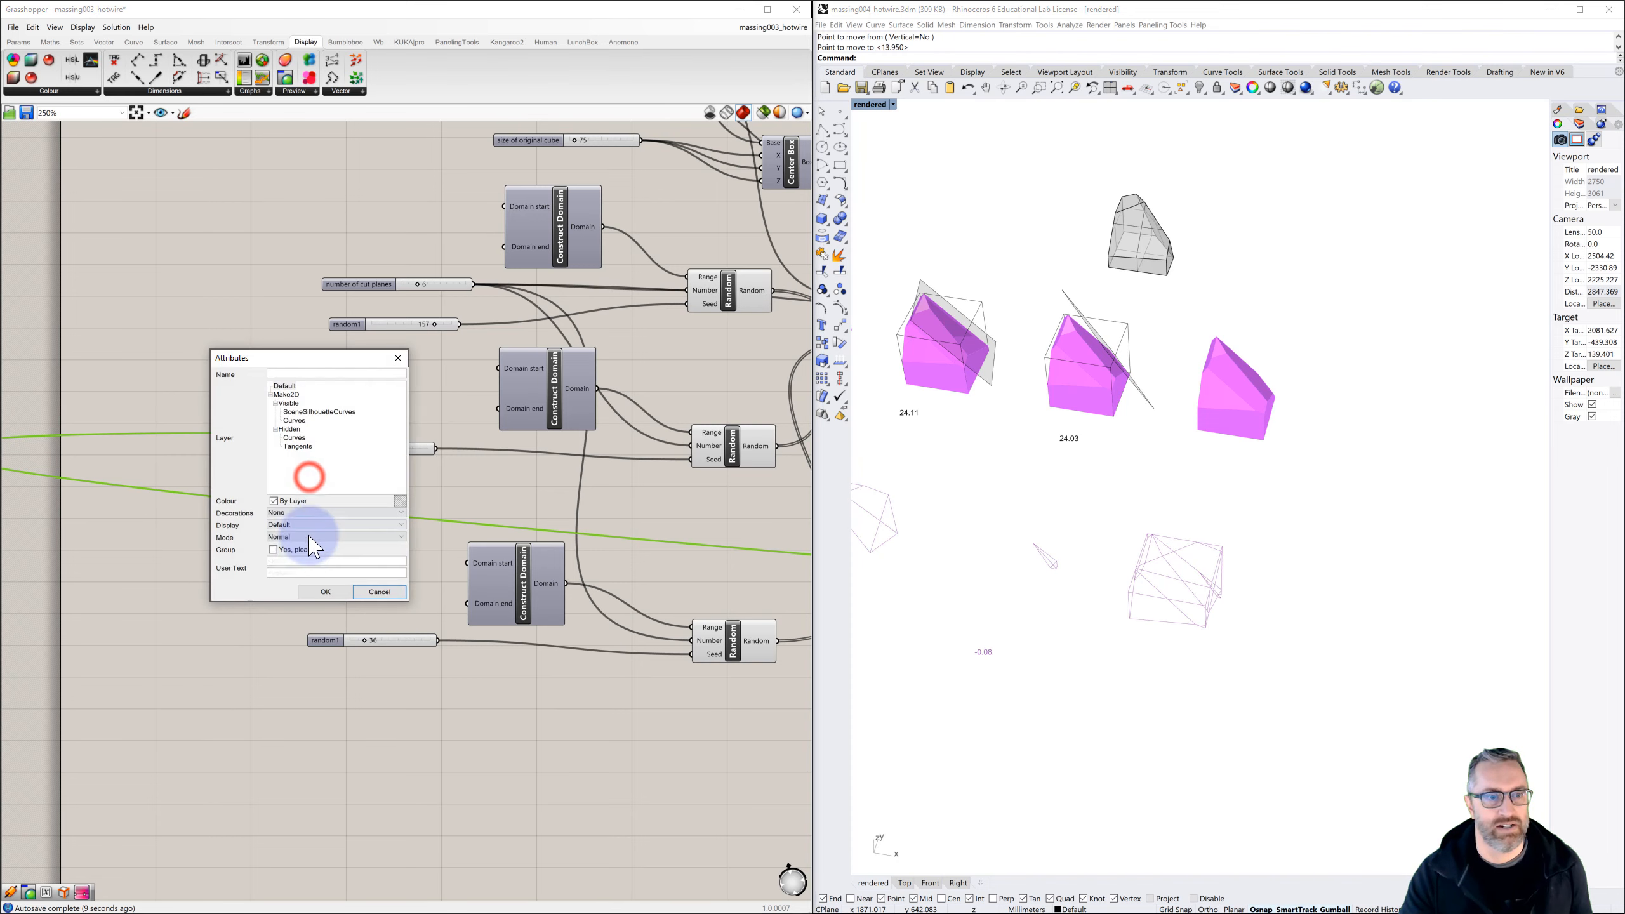
pyautogui.click(322, 593)
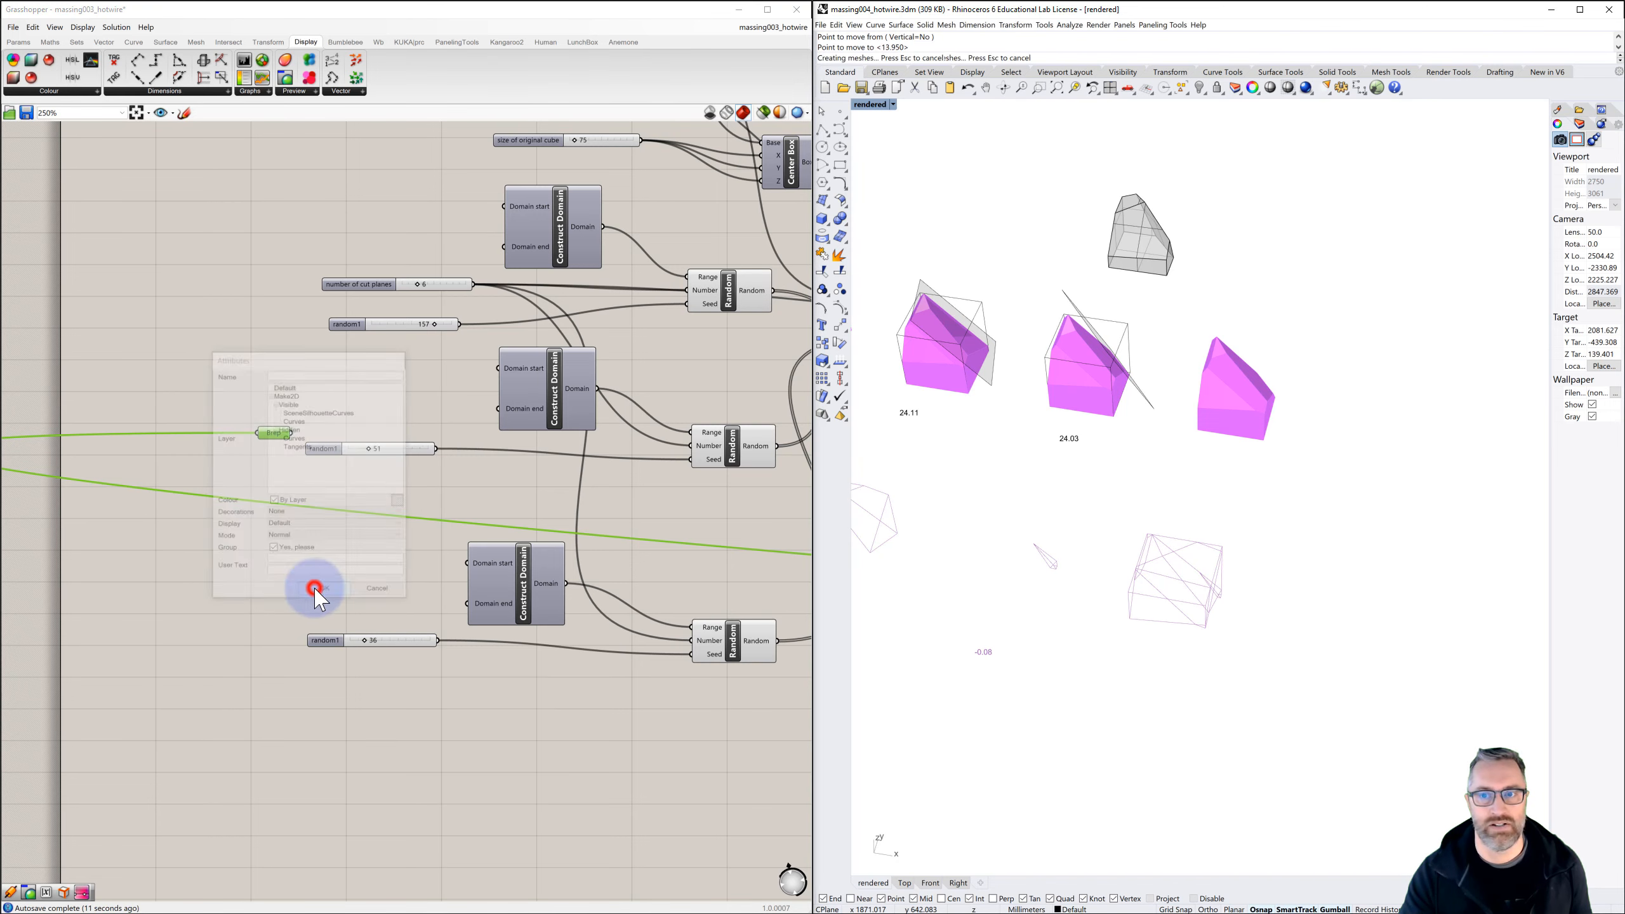
# Move the second baked solid out of the preview row to a spot just behind the first baked solid
pyautogui.click(1074, 402)
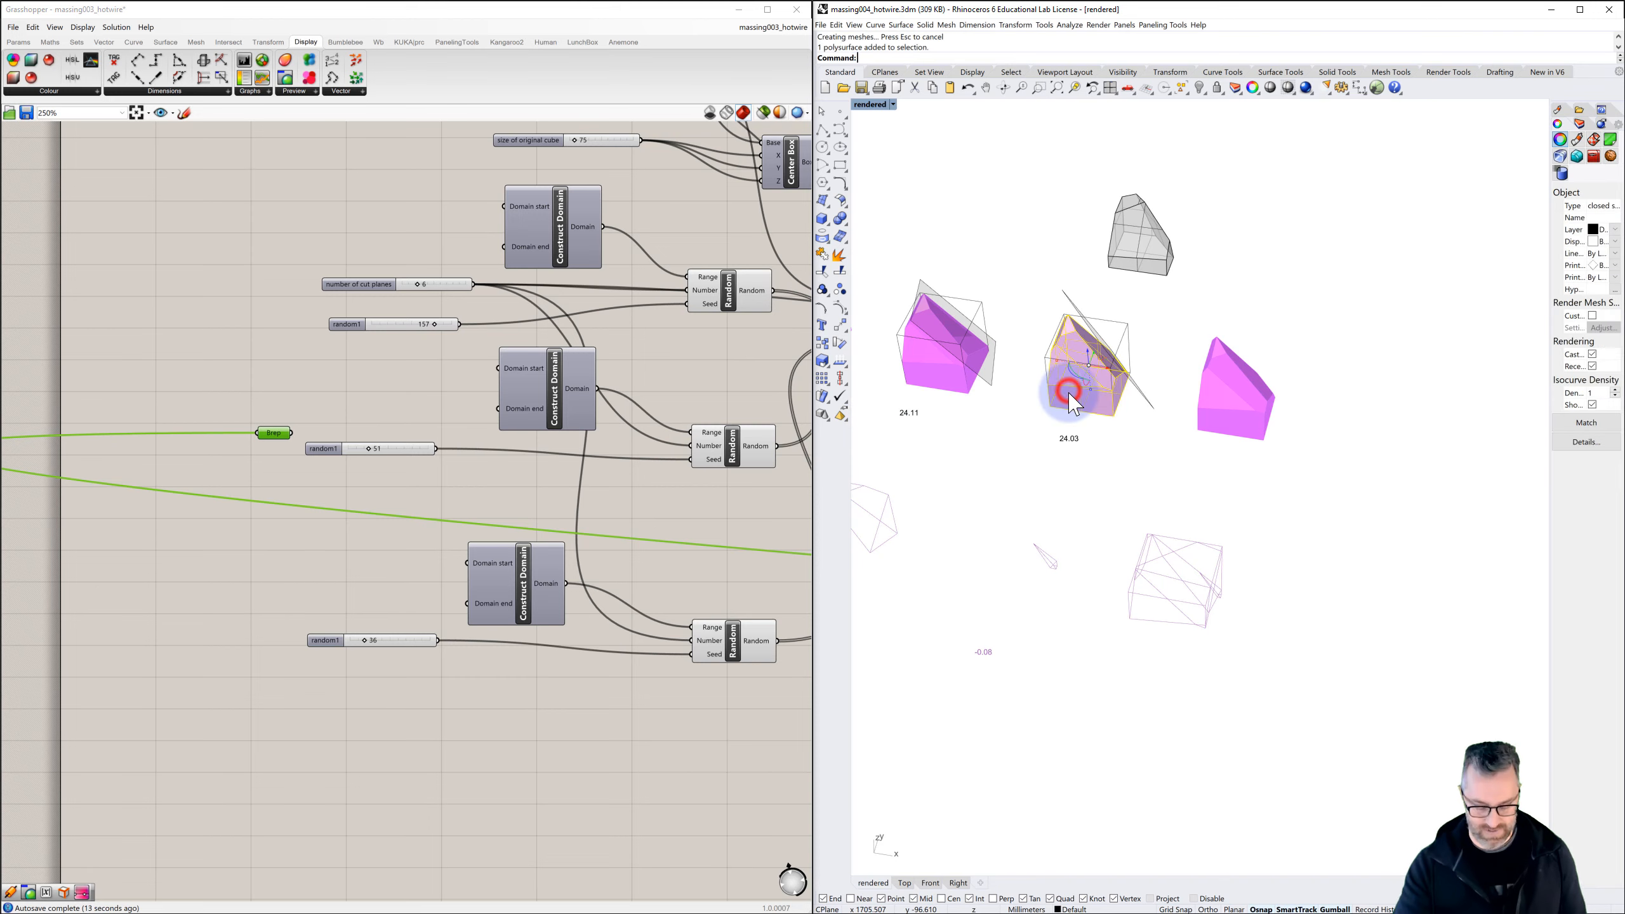
pyautogui.write('m')
pyautogui.press('Return')
pyautogui.click(1143, 421)
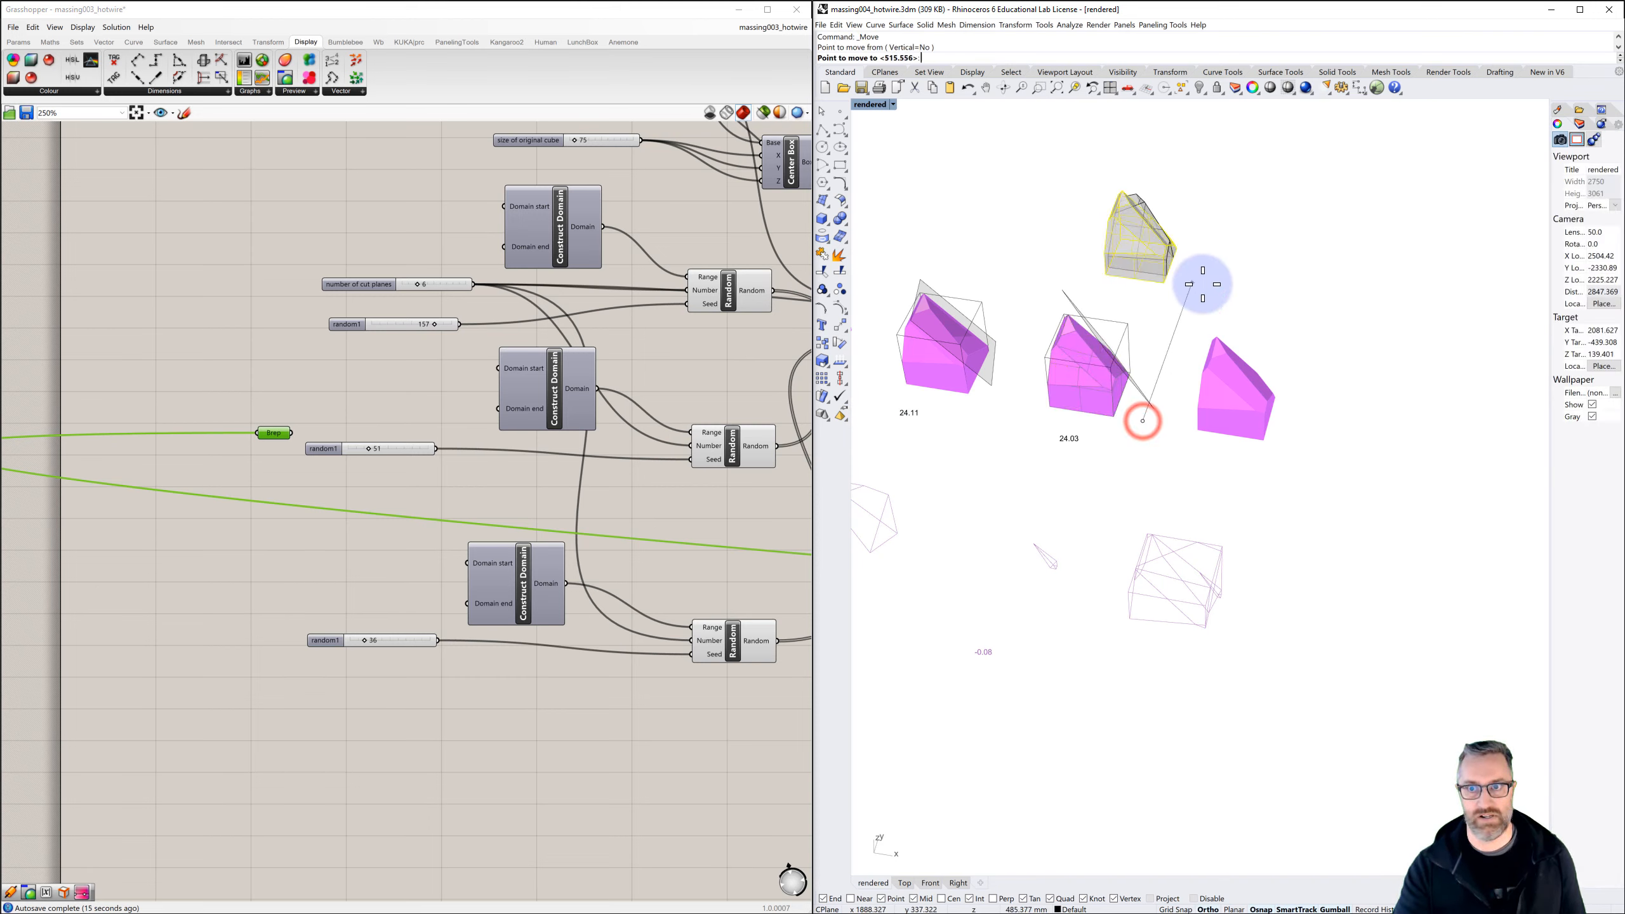
pyautogui.click(1225, 229)
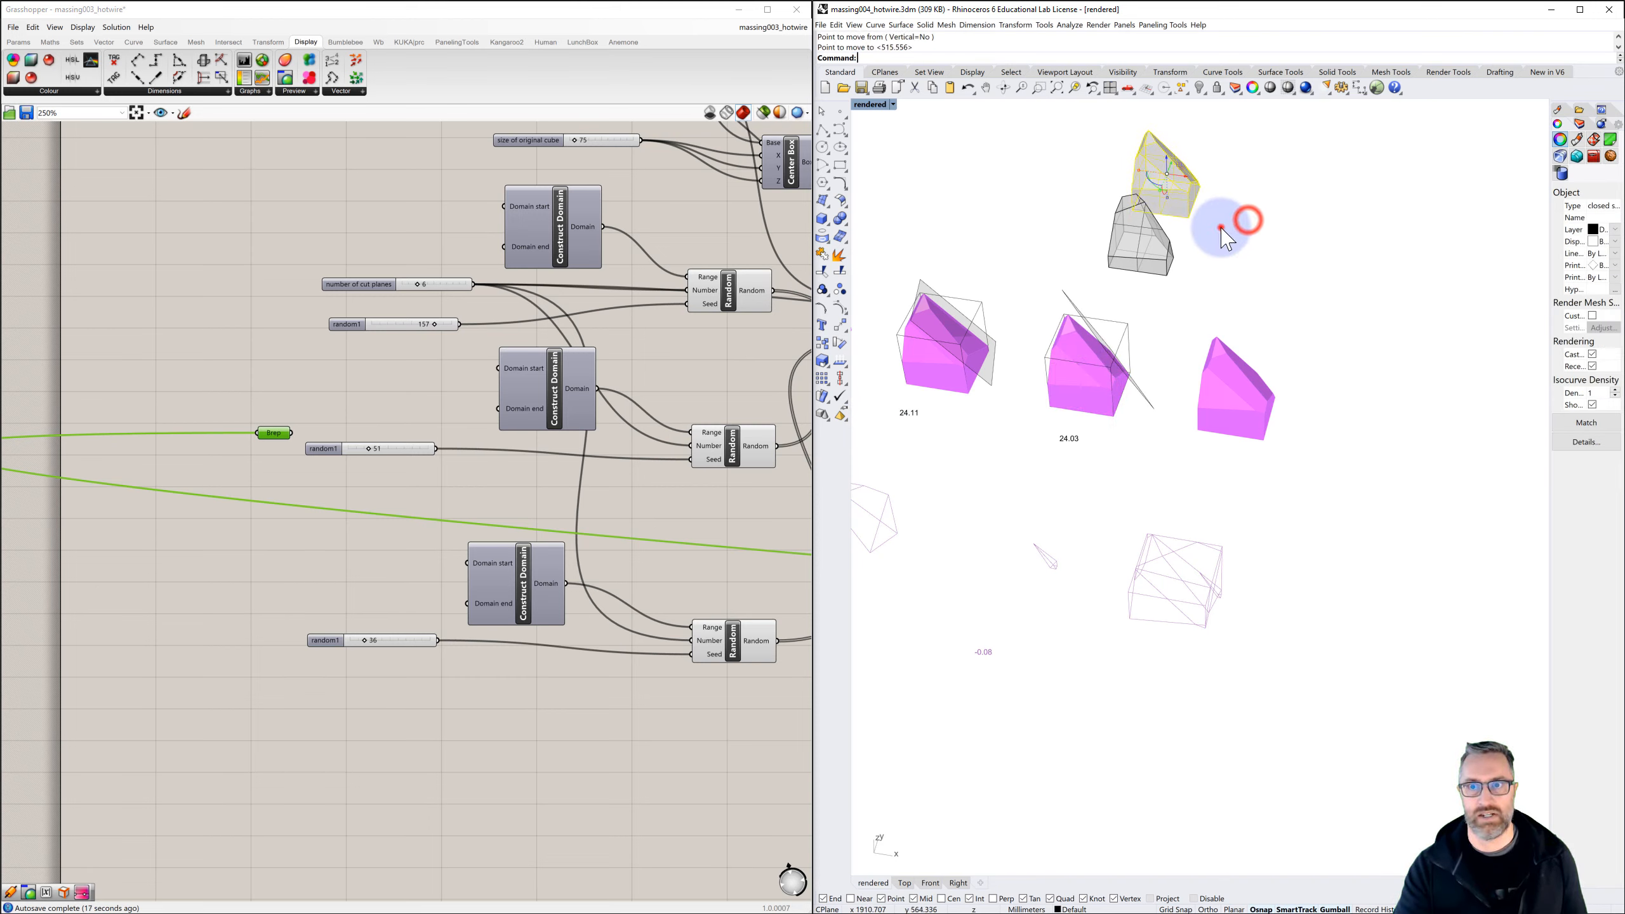
# Zoom to the second baked solid, narrow the Grasshopper window and widen the Rhino window to fill the freed space
pyautogui.click(1178, 192)
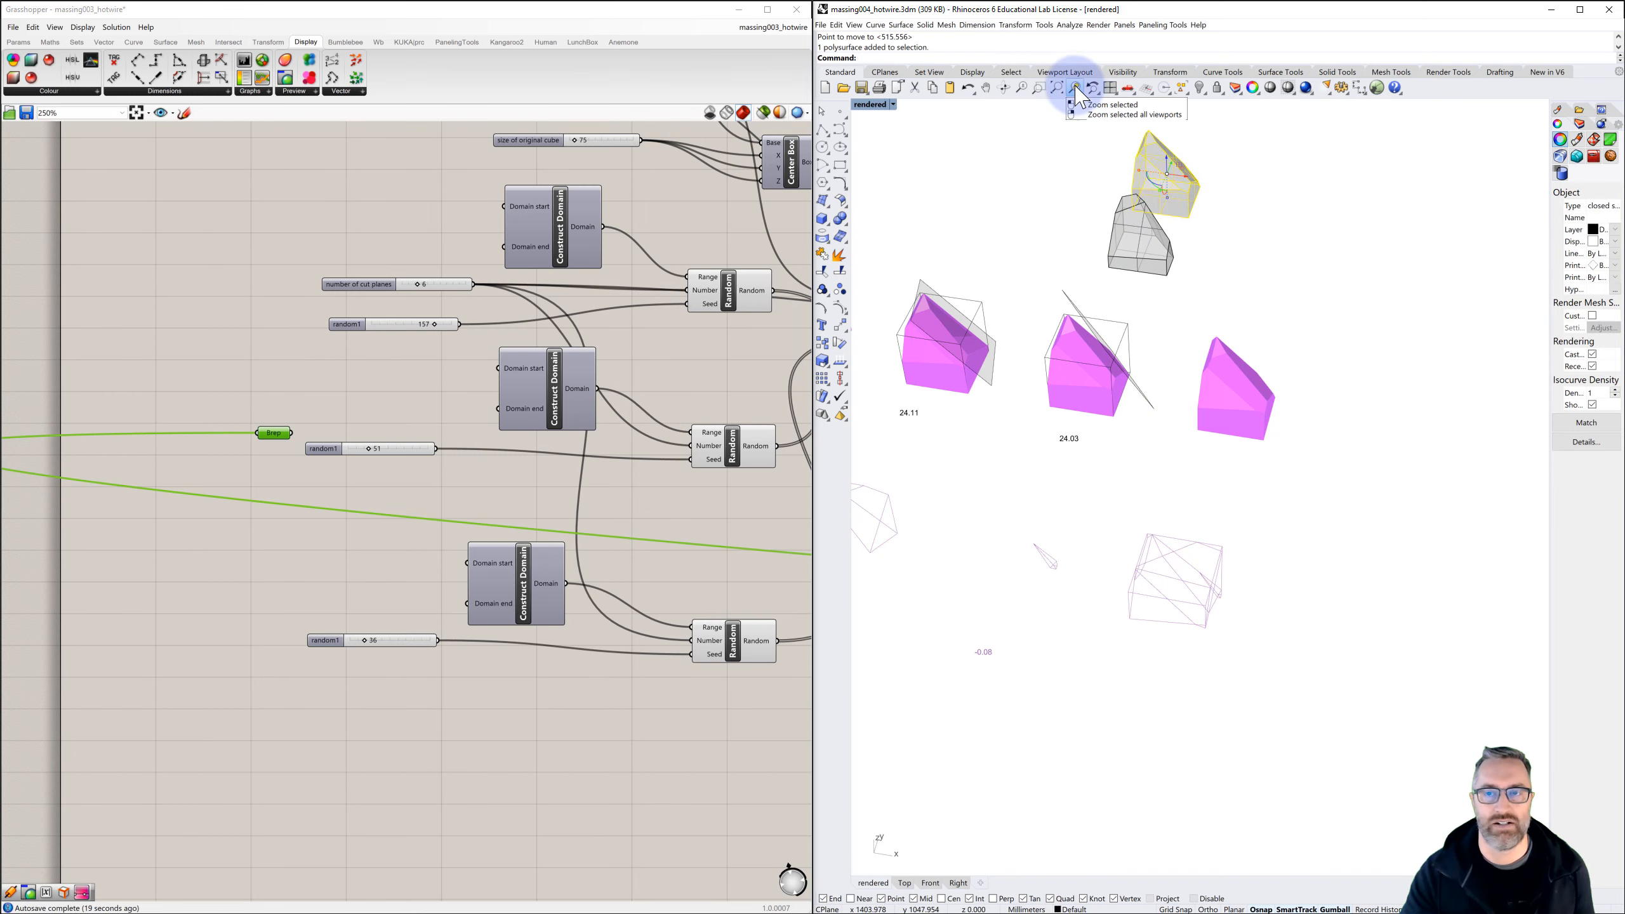
pyautogui.moveTo(1131, 298); pyautogui.dragTo(1131, 362, button='right')
pyautogui.scroll(-2, 1128, 351)
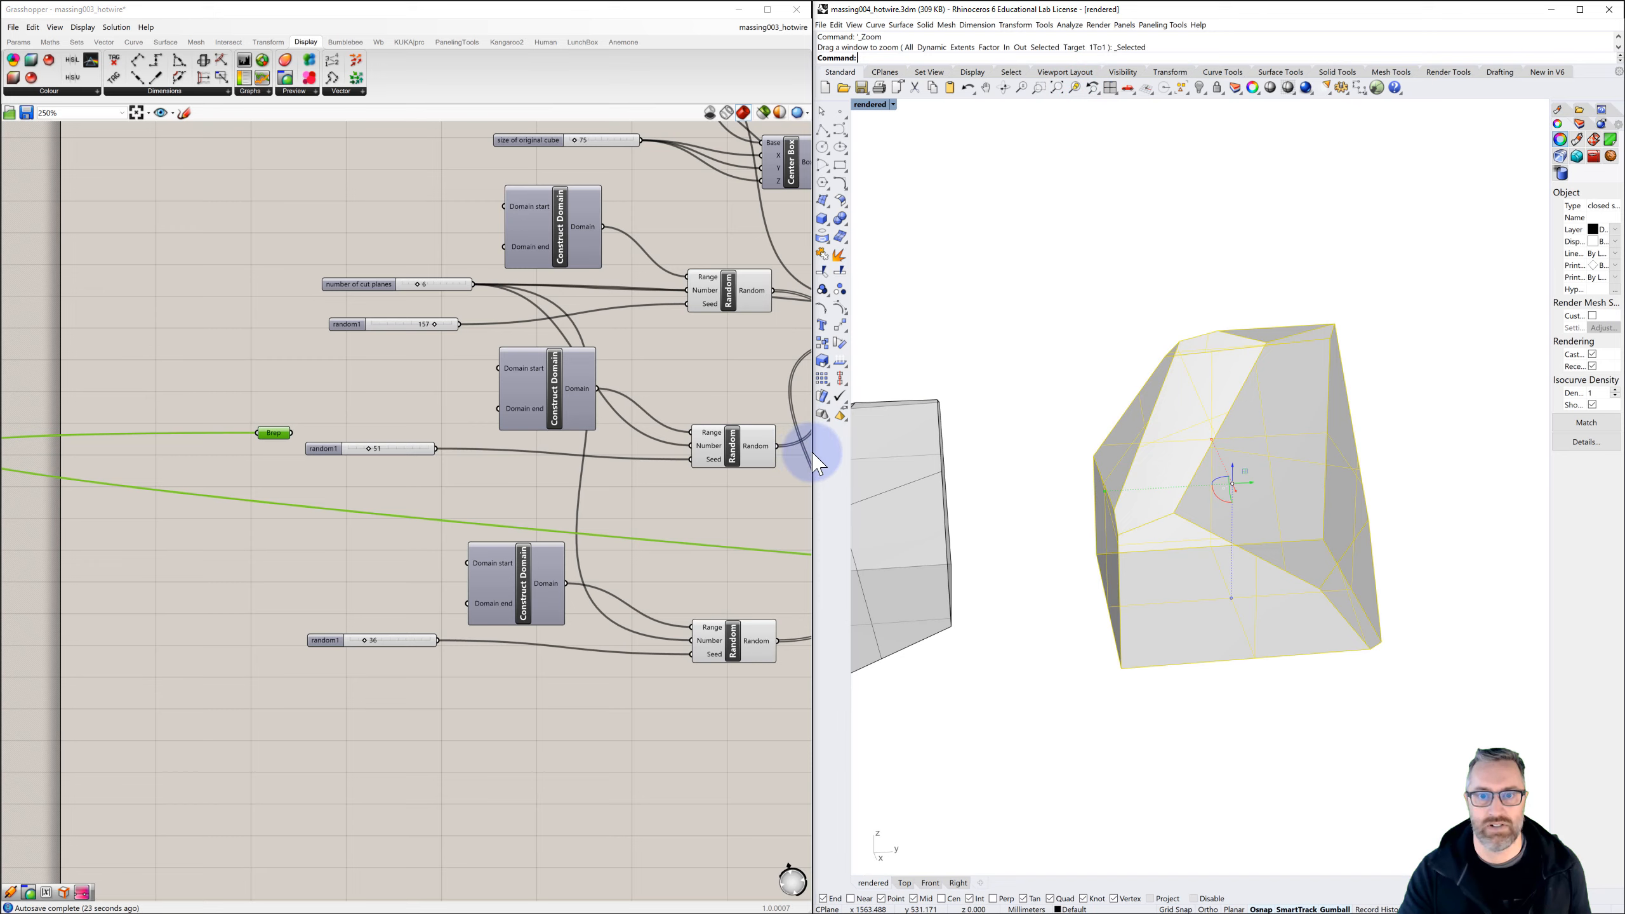
pyautogui.moveTo(813, 453); pyautogui.dragTo(352, 458)
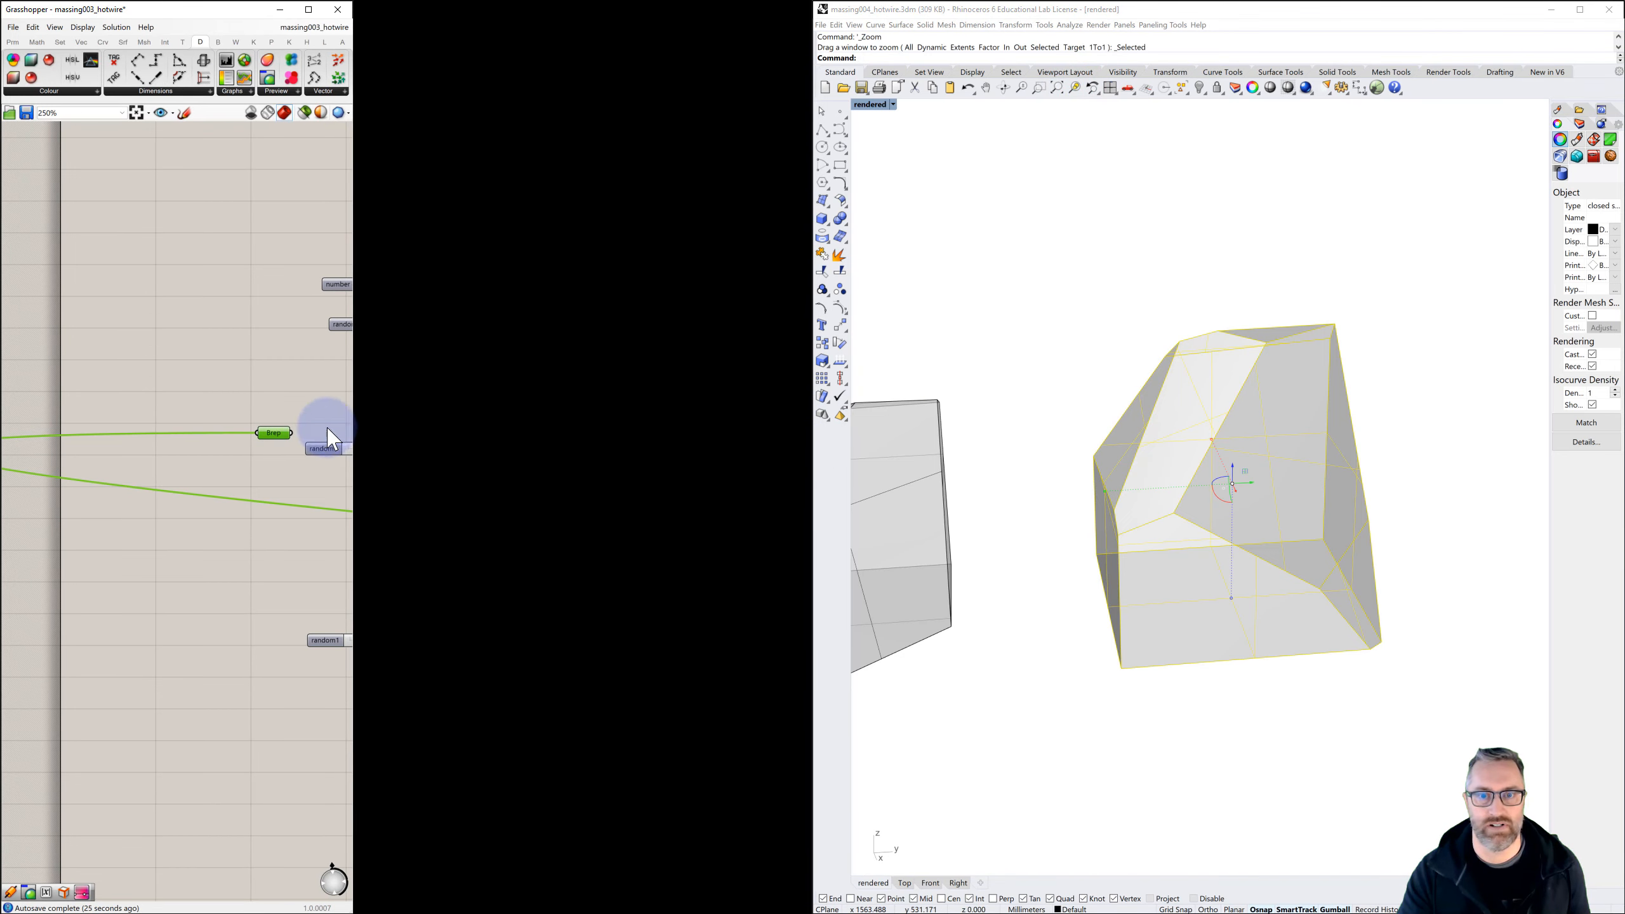
pyautogui.moveTo(812, 353); pyautogui.dragTo(293, 347)
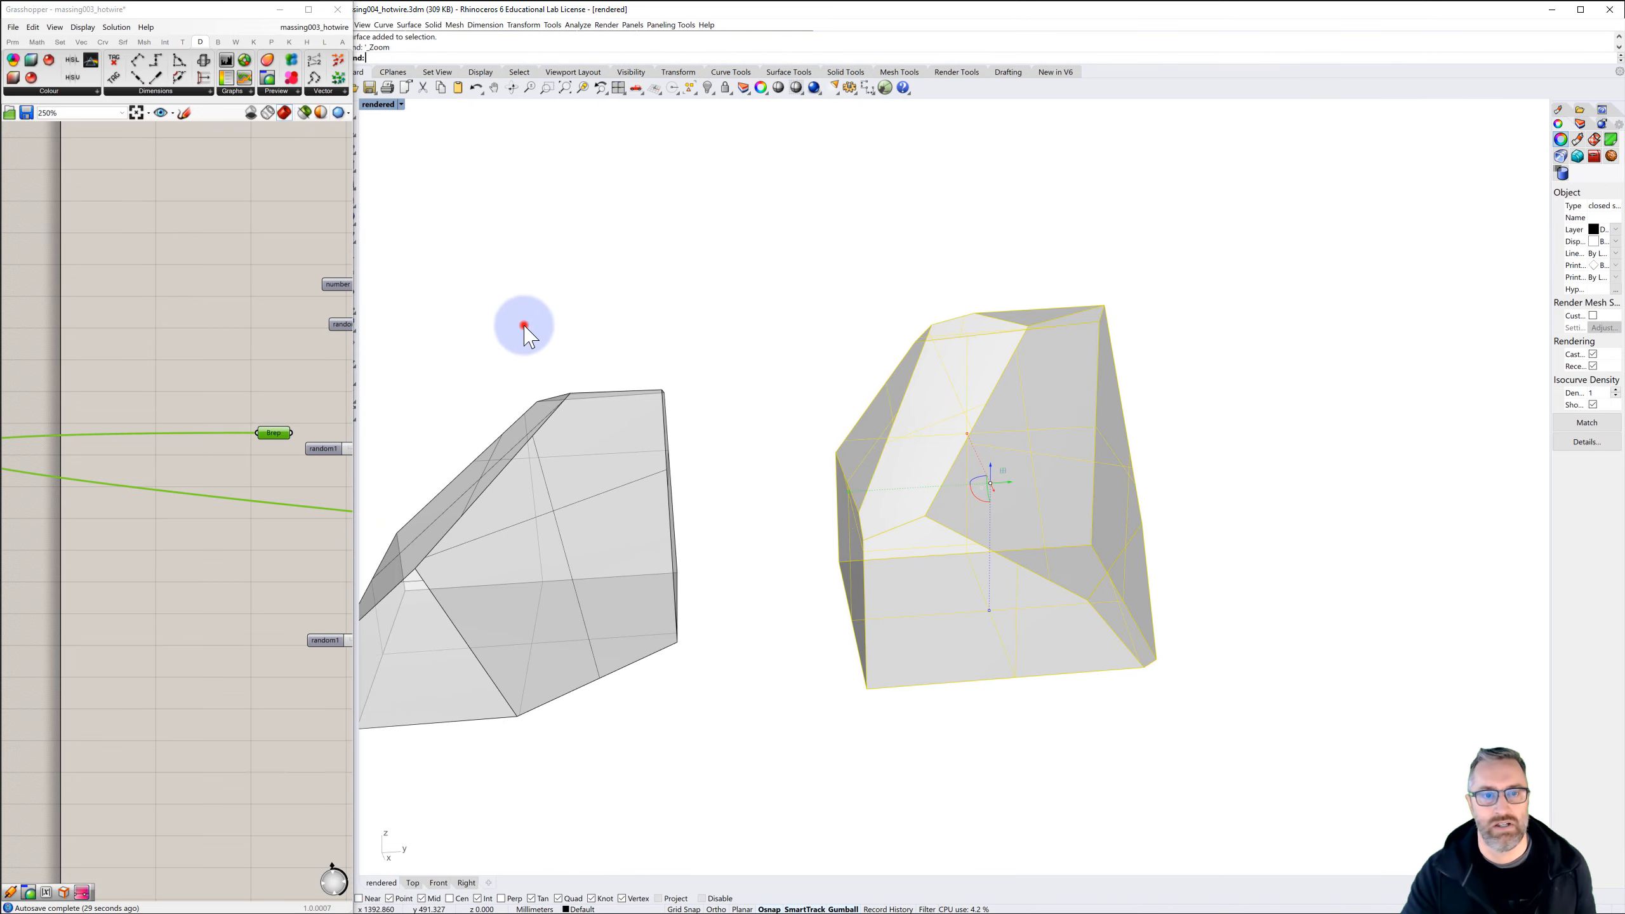
# Move the first baked solid into the second one so that the two volumes overlap
pyautogui.click(519, 324)
pyautogui.scroll(-5, 689, 351)
pyautogui.moveTo(707, 400); pyautogui.dragTo(953, 428, button='right')
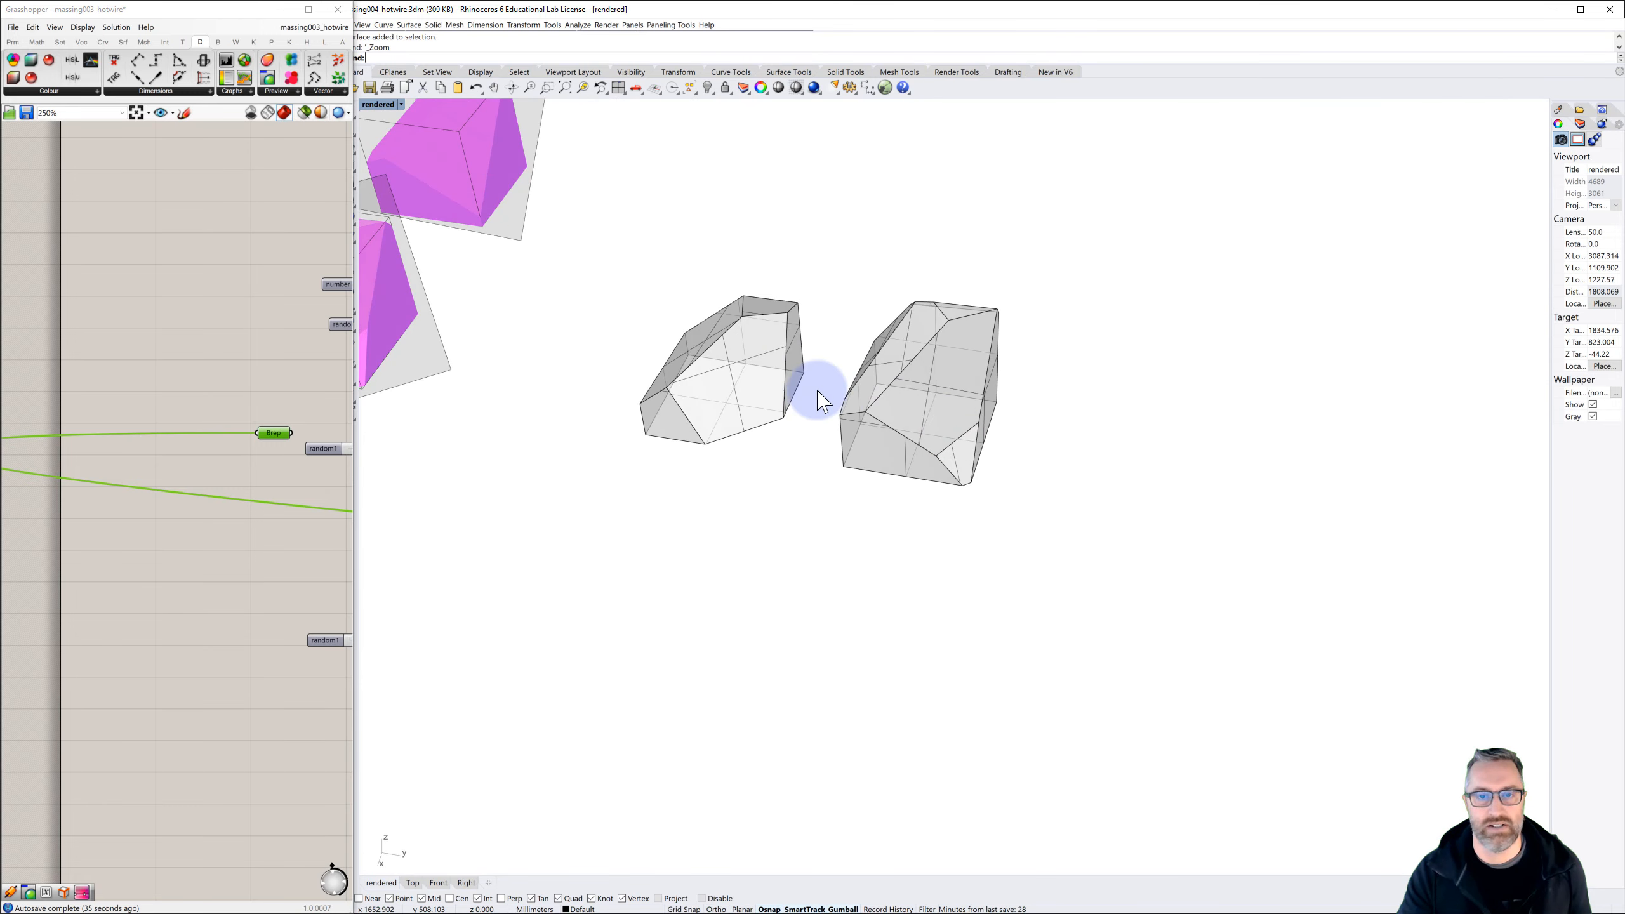
pyautogui.scroll(3, 729, 370)
pyautogui.click(725, 377)
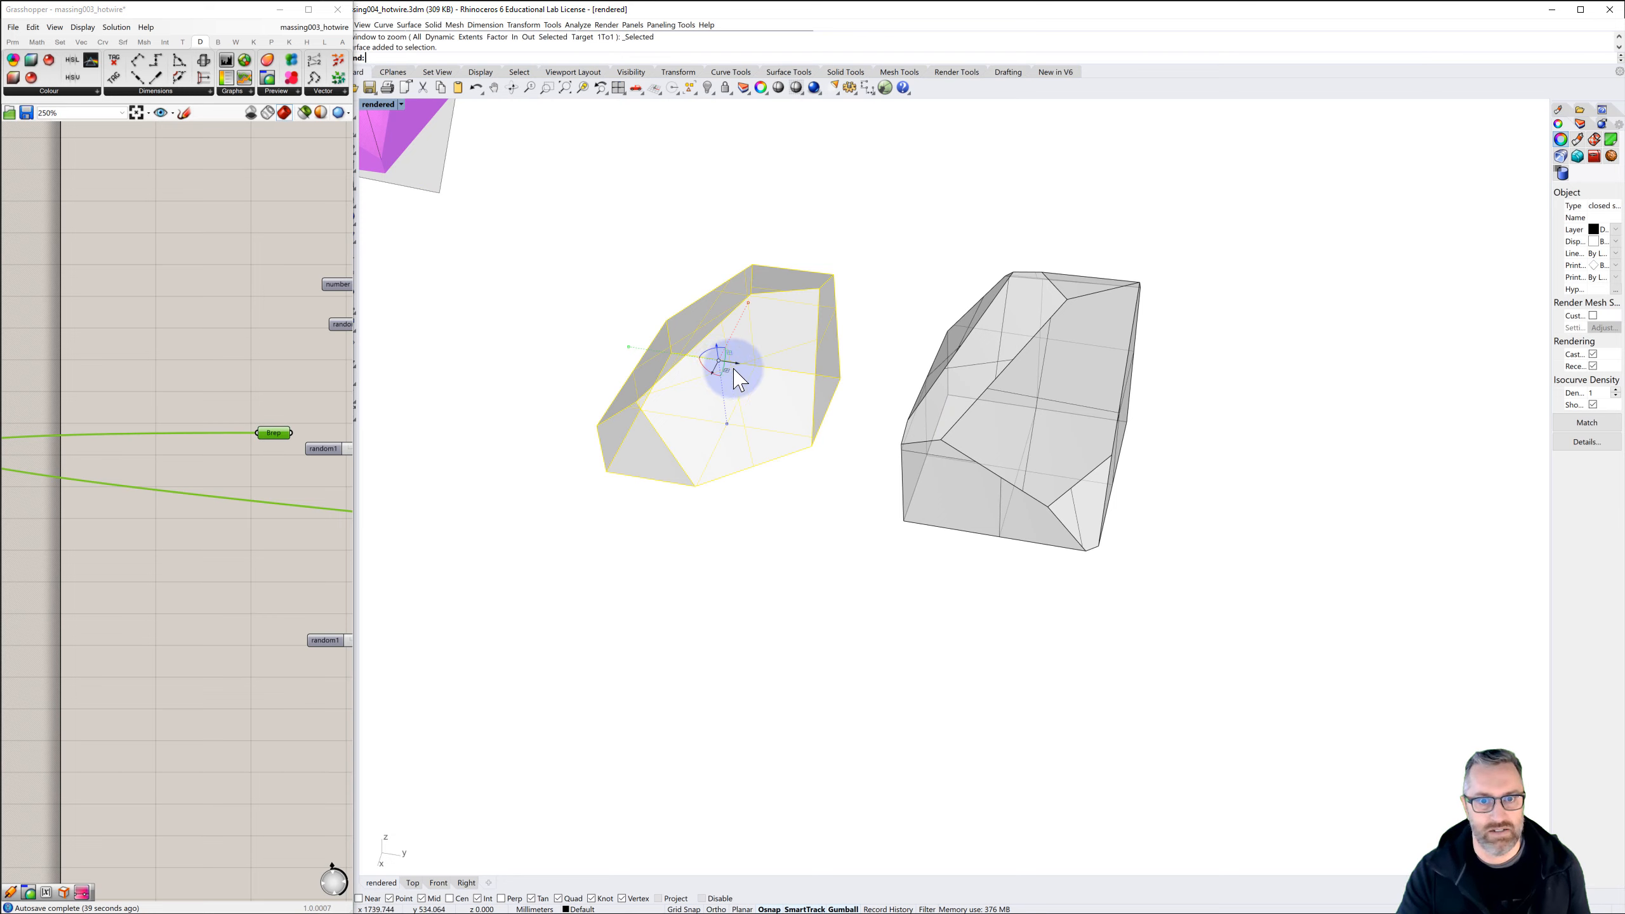
pyautogui.moveTo(734, 369); pyautogui.dragTo(1120, 410)
pyautogui.click(1247, 404)
pyautogui.moveTo(1153, 436); pyautogui.dragTo(1167, 440, button='right')
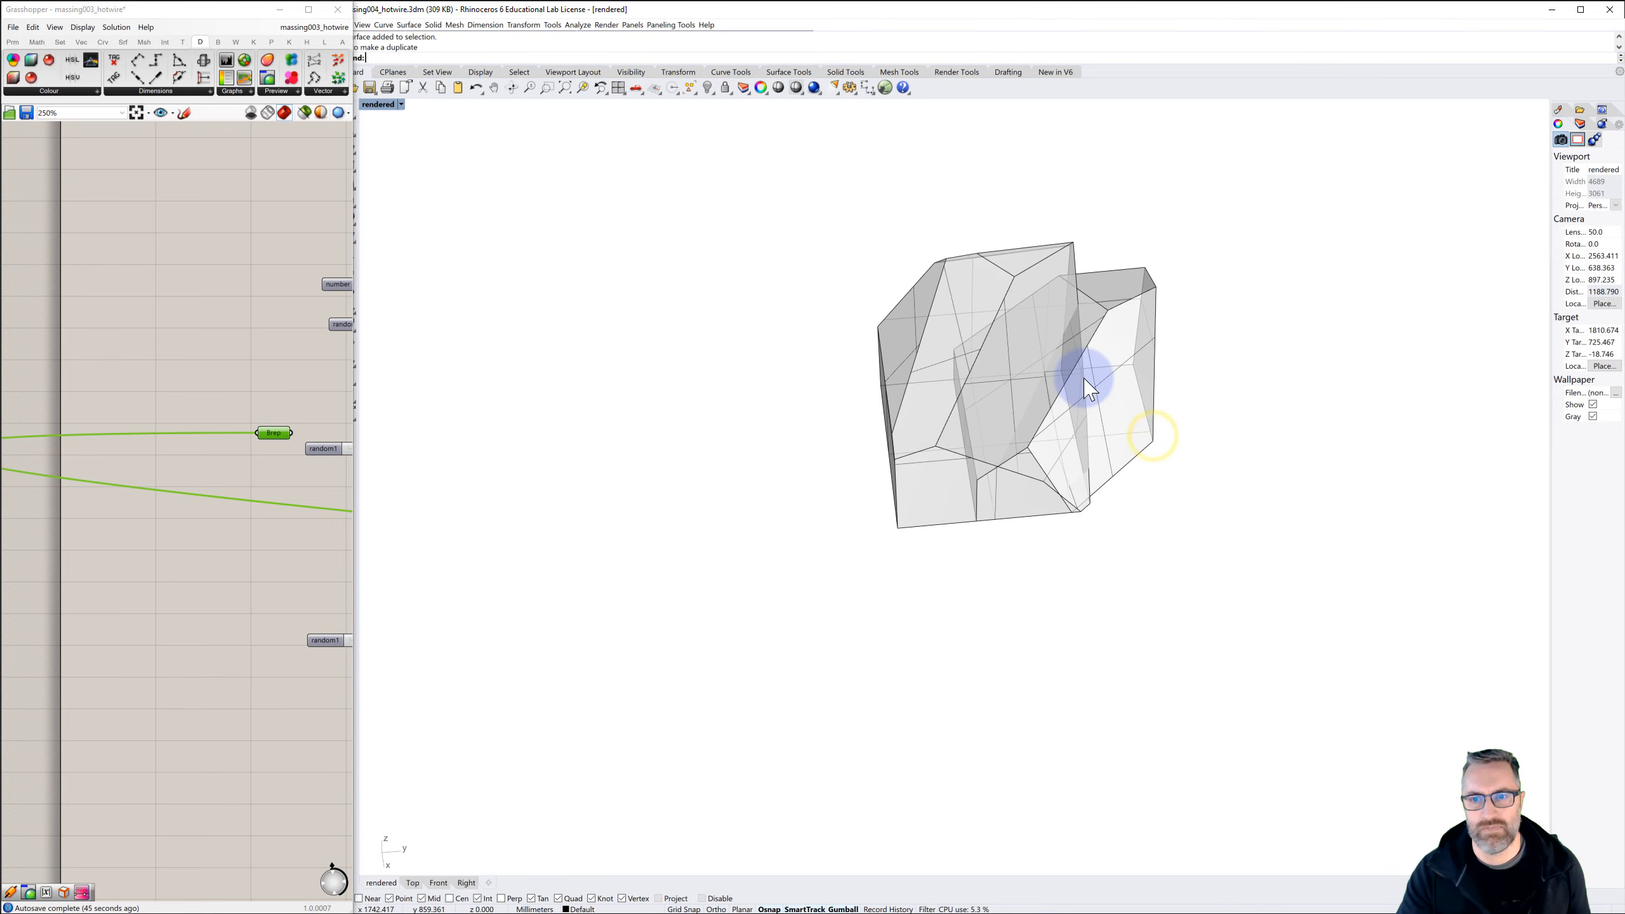
# Rotate the smaller solid with the Gumball and adjust how it overlaps the taller solid
pyautogui.scroll(2, 1086, 373)
pyautogui.click(1133, 371)
pyautogui.moveTo(1057, 407); pyautogui.dragTo(1117, 372)
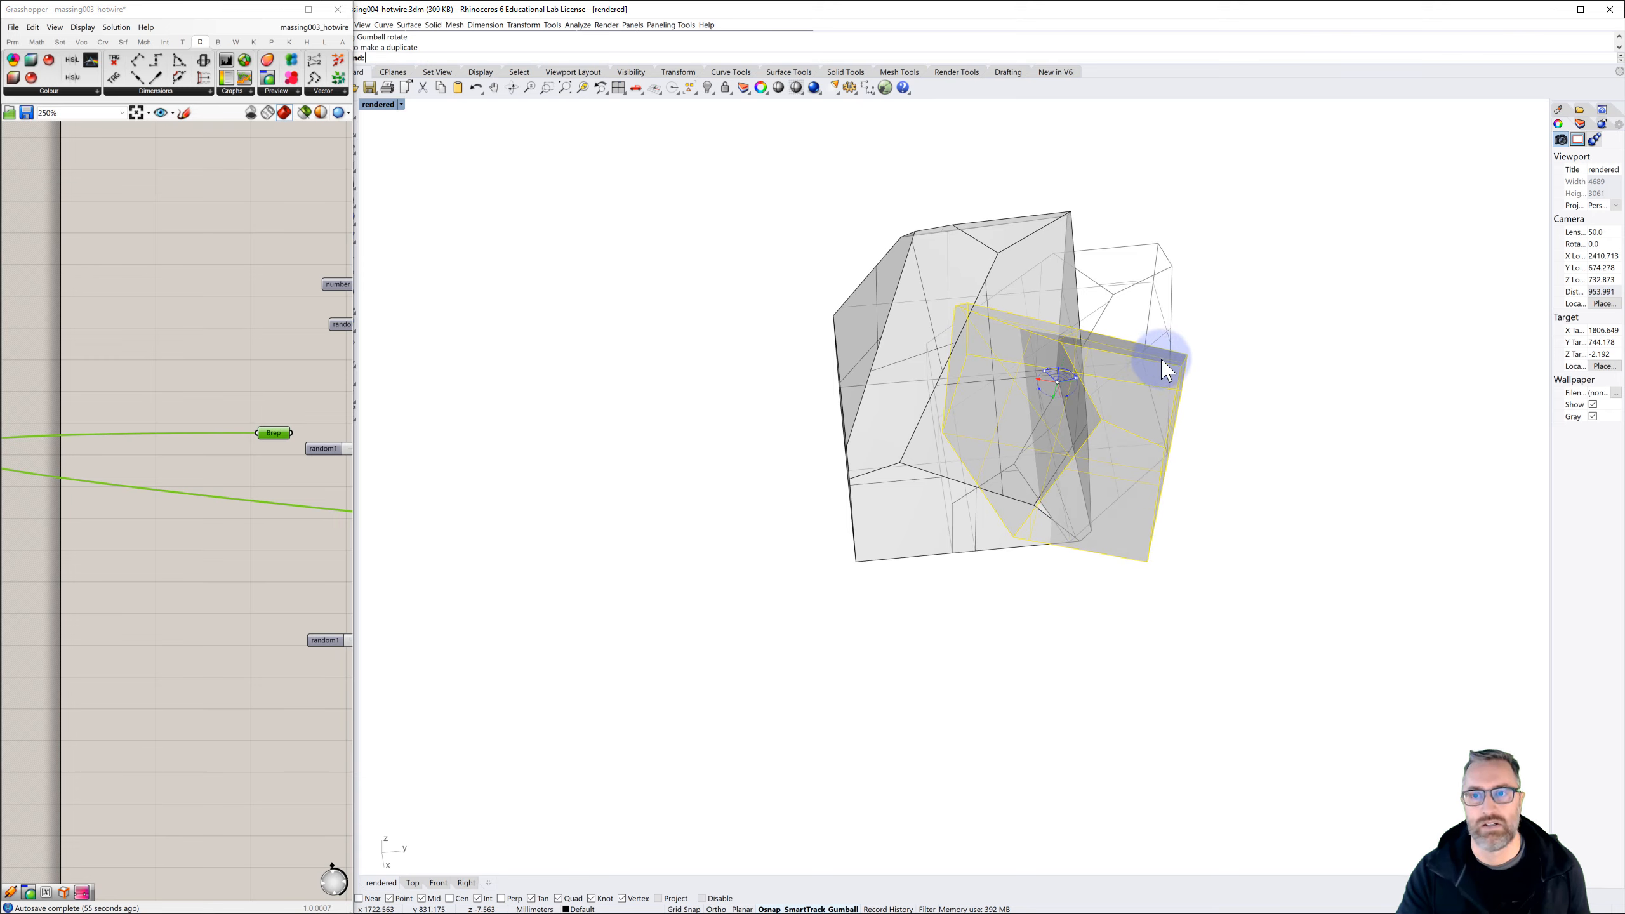
pyautogui.moveTo(1236, 378); pyautogui.dragTo(1057, 452, button='right')
pyautogui.moveTo(1038, 448); pyautogui.dragTo(1088, 472)
pyautogui.click(1182, 467)
pyautogui.moveTo(1132, 539)
pyautogui.mouseDown(button='right')
pyautogui.moveTo(1093, 511)
pyautogui.moveTo(971, 519)
pyautogui.moveTo(816, 579)
pyautogui.moveTo(870, 526)
pyautogui.moveTo(1023, 520)
pyautogui.moveTo(1130, 529)
pyautogui.moveTo(1142, 541)
pyautogui.moveTo(1128, 548)
pyautogui.mouseUp(button='right')
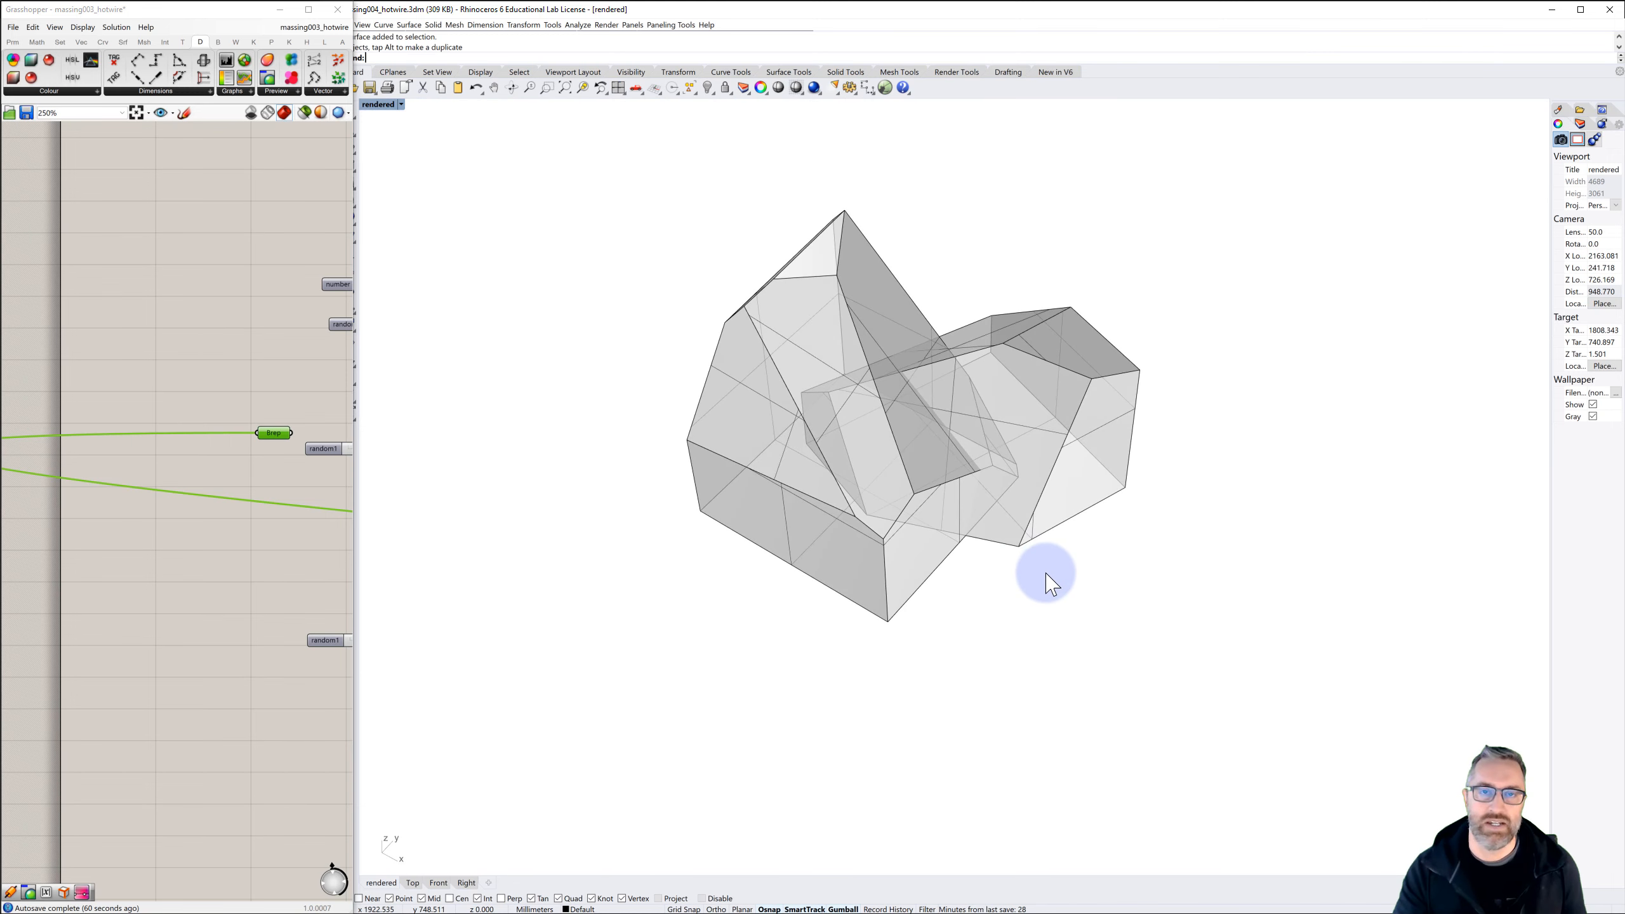
# Combine the two overlapping solids into one massing with a Boolean Union
pyautogui.moveTo(1045, 573); pyautogui.dragTo(907, 461)
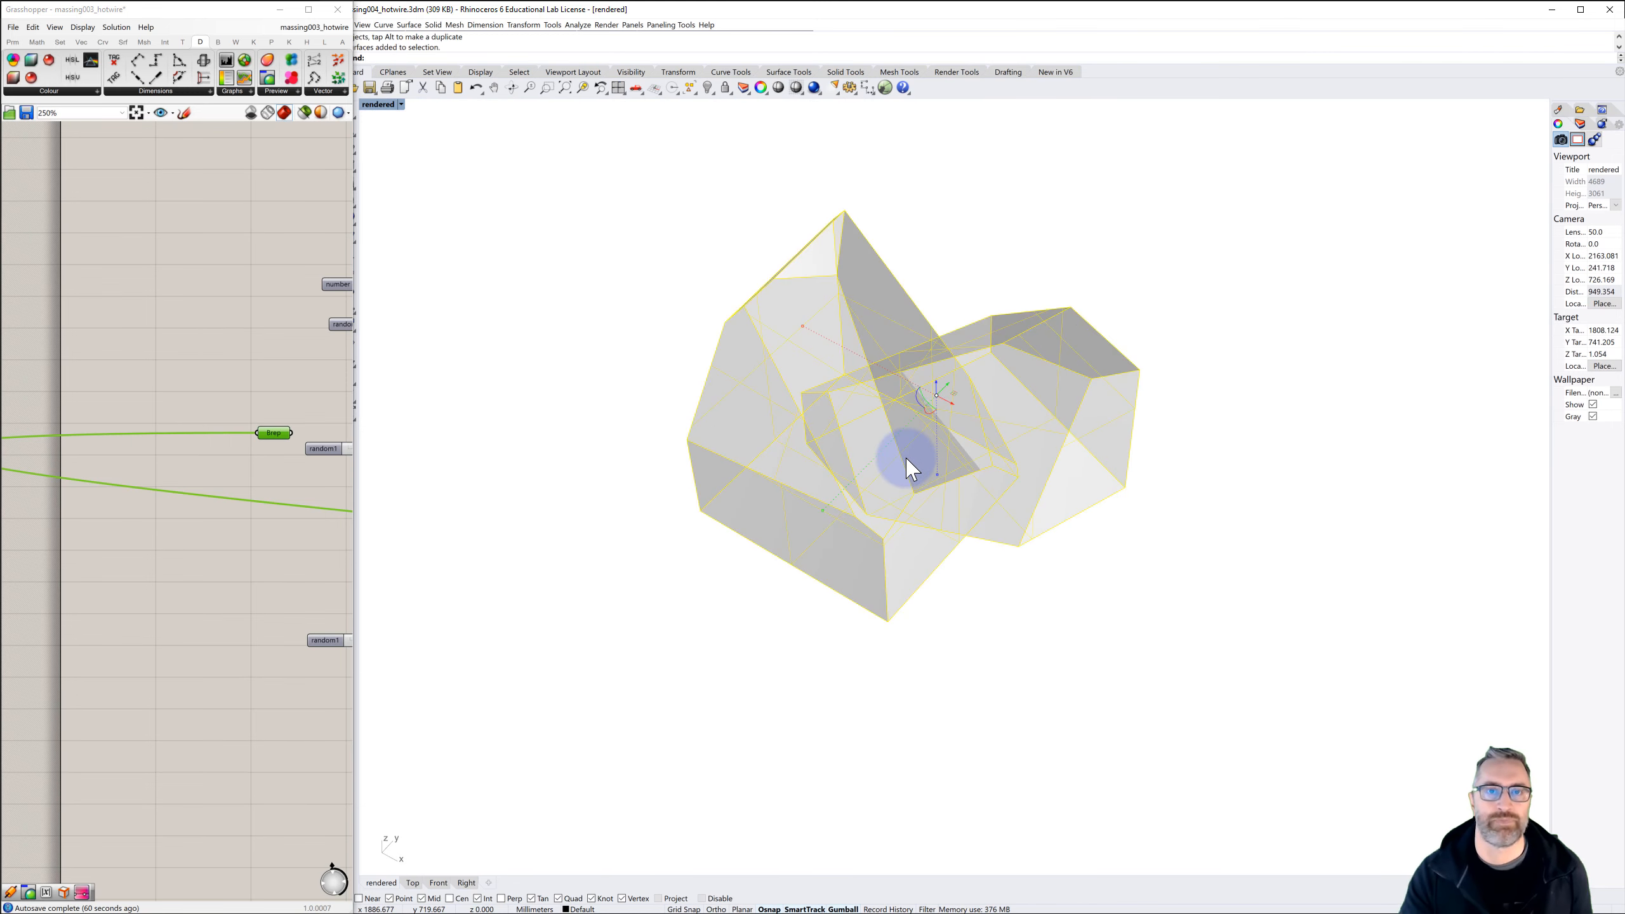
pyautogui.click(433, 25)
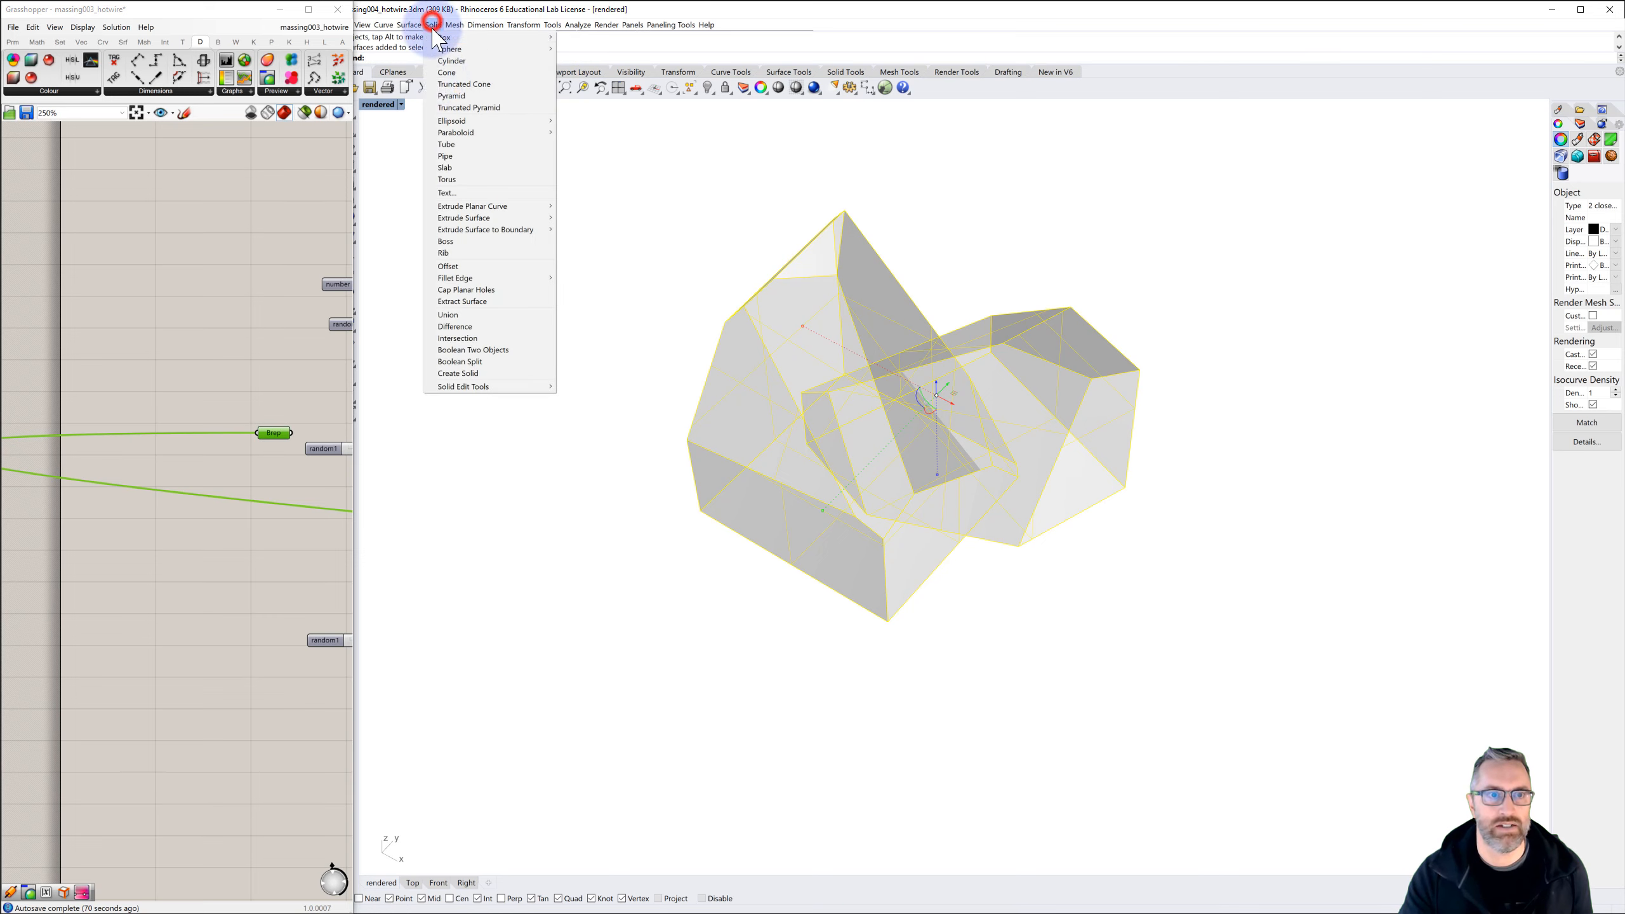
pyautogui.click(453, 315)
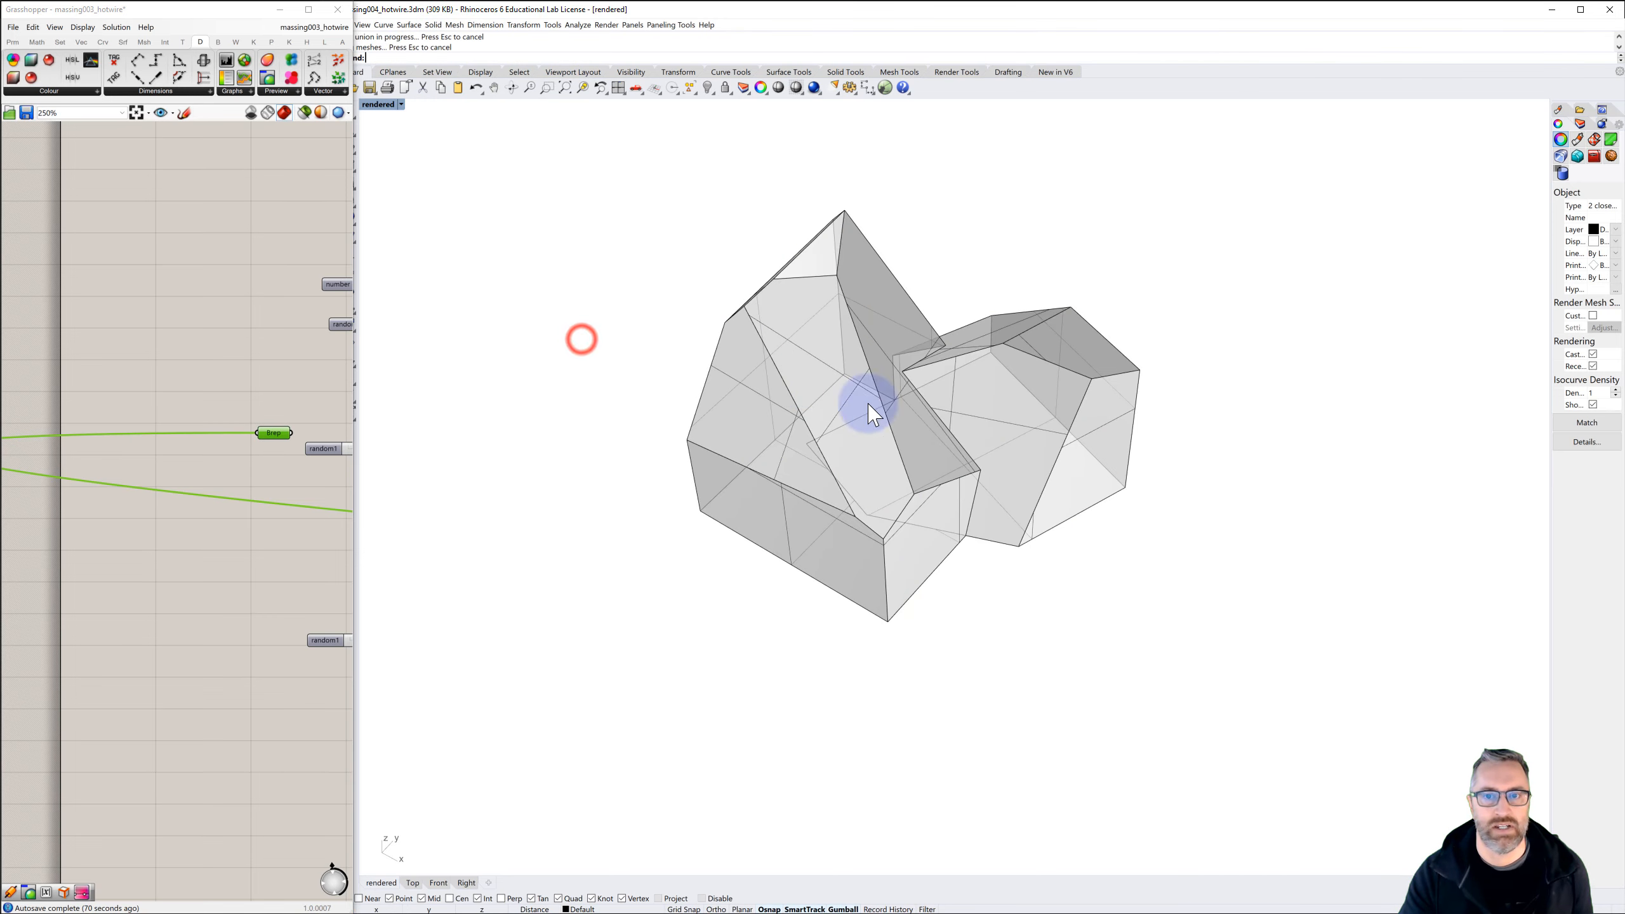
# Copy the unioned massing to a free spot beside the original
pyautogui.moveTo(934, 438); pyautogui.dragTo(844, 439, button='right')
pyautogui.scroll(-4, 930, 435)
pyautogui.click(845, 441)
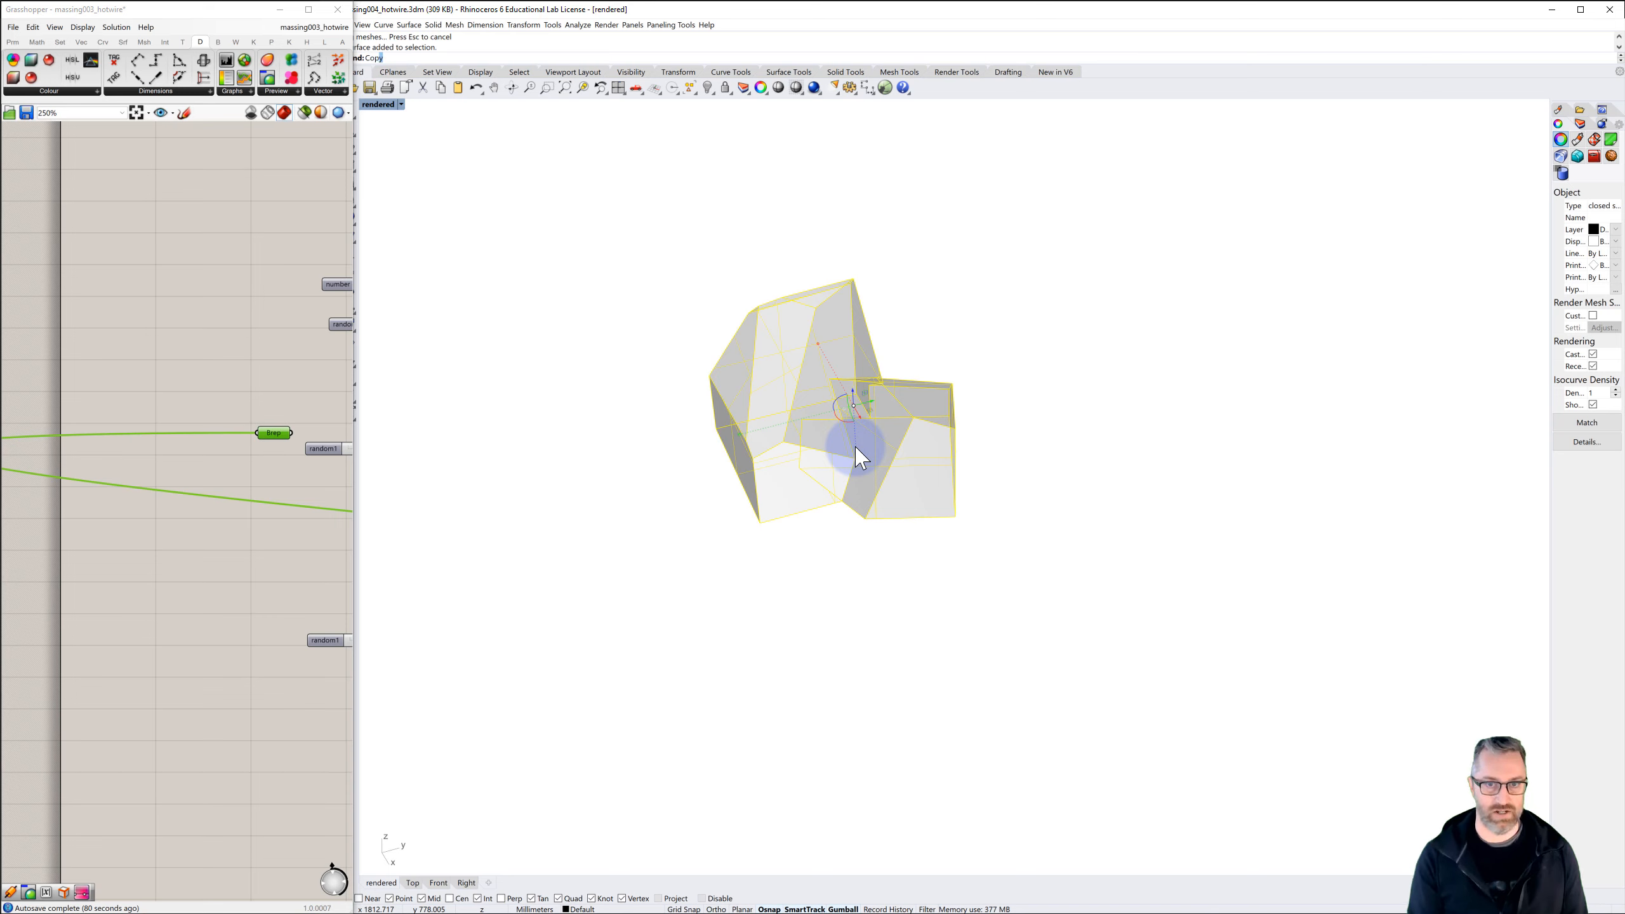
pyautogui.press('Return')
pyautogui.click(860, 576)
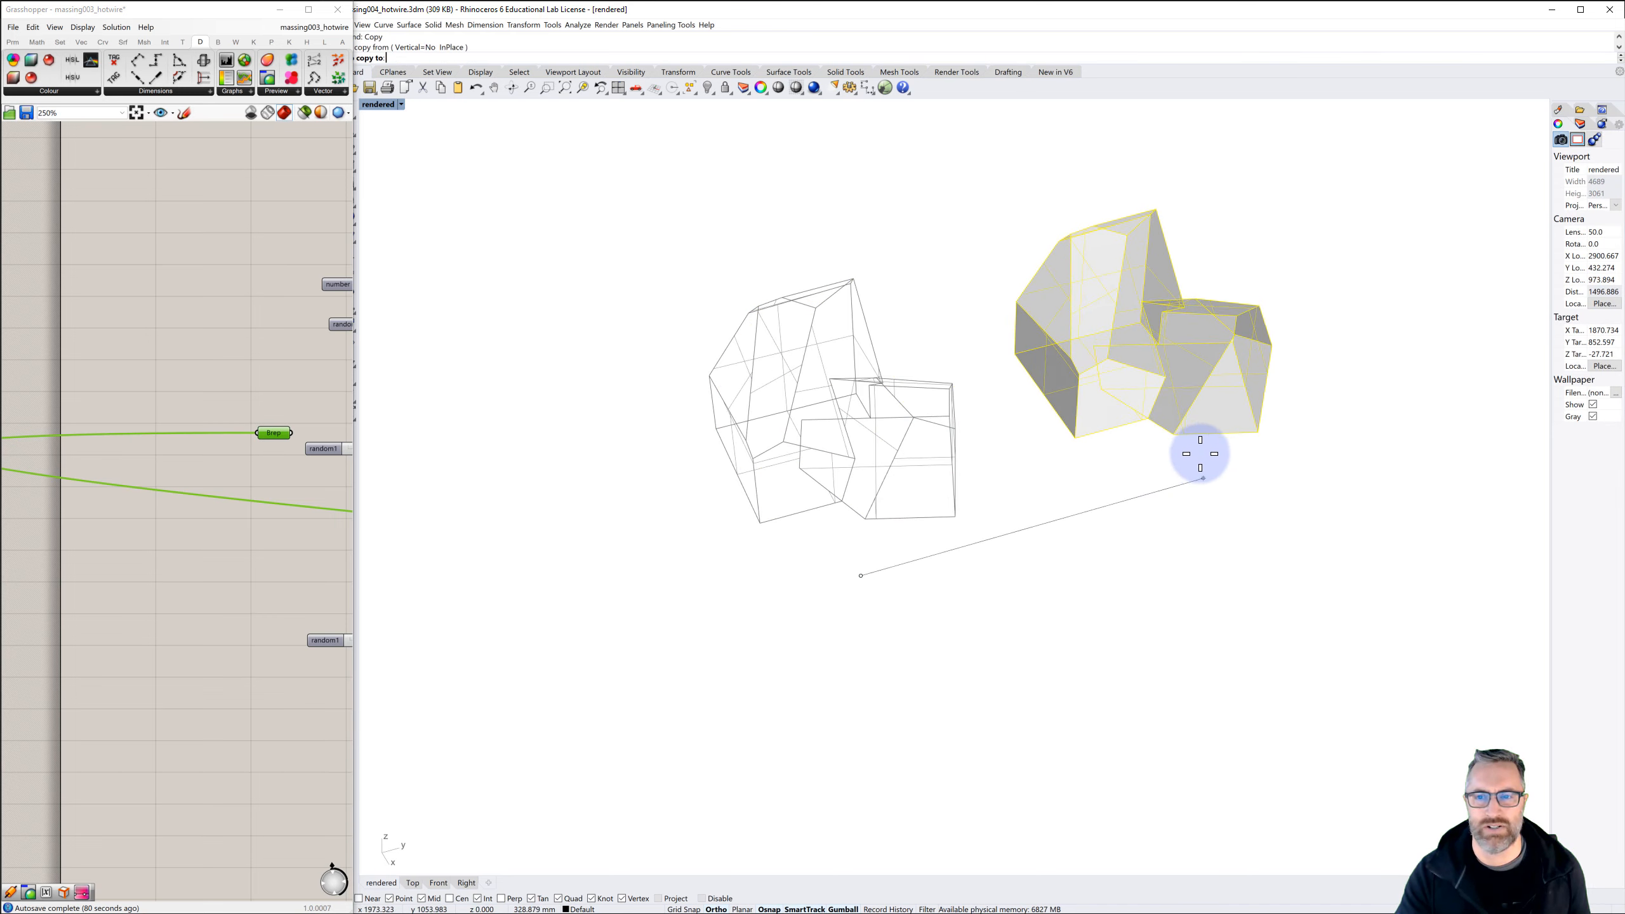
pyautogui.keyDown('shift'); pyautogui.click(1200, 454); pyautogui.keyUp('shift')
pyautogui.rightClick(1200, 453)
# Explode the copied massing into its separate surfaces
pyautogui.click(1164, 470)
pyautogui.keyDown('shift'); pyautogui.moveTo(1161, 455); pyautogui.dragTo(1087, 475, button='right'); pyautogui.keyUp('shift')
pyautogui.click(1020, 522)
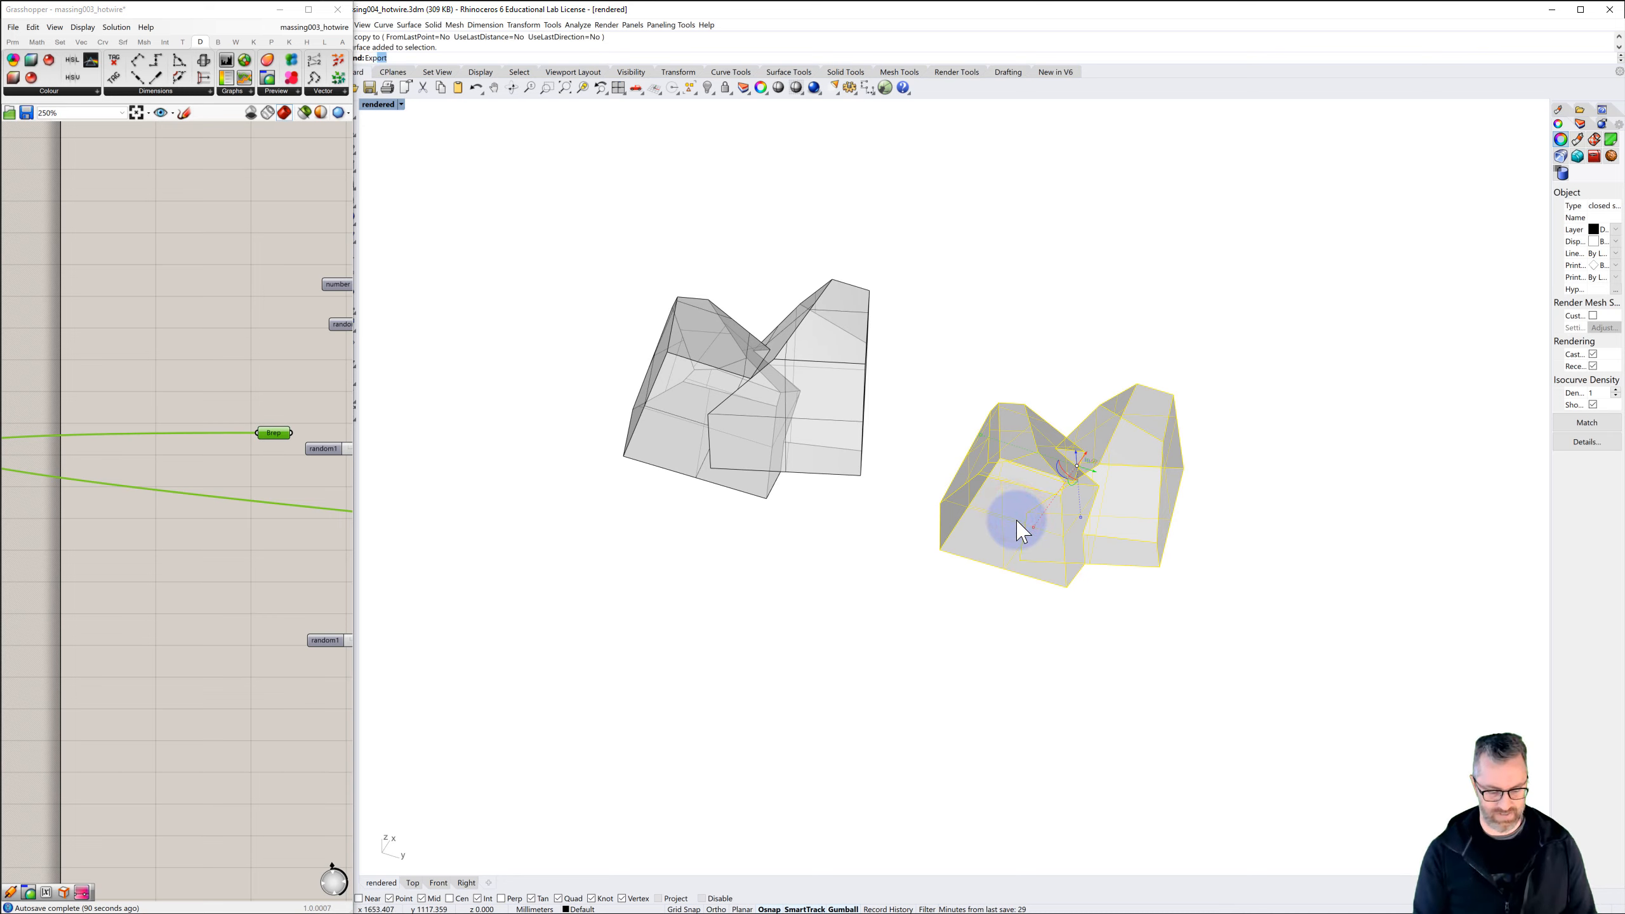
pyautogui.press('Return')
pyautogui.click(889, 544)
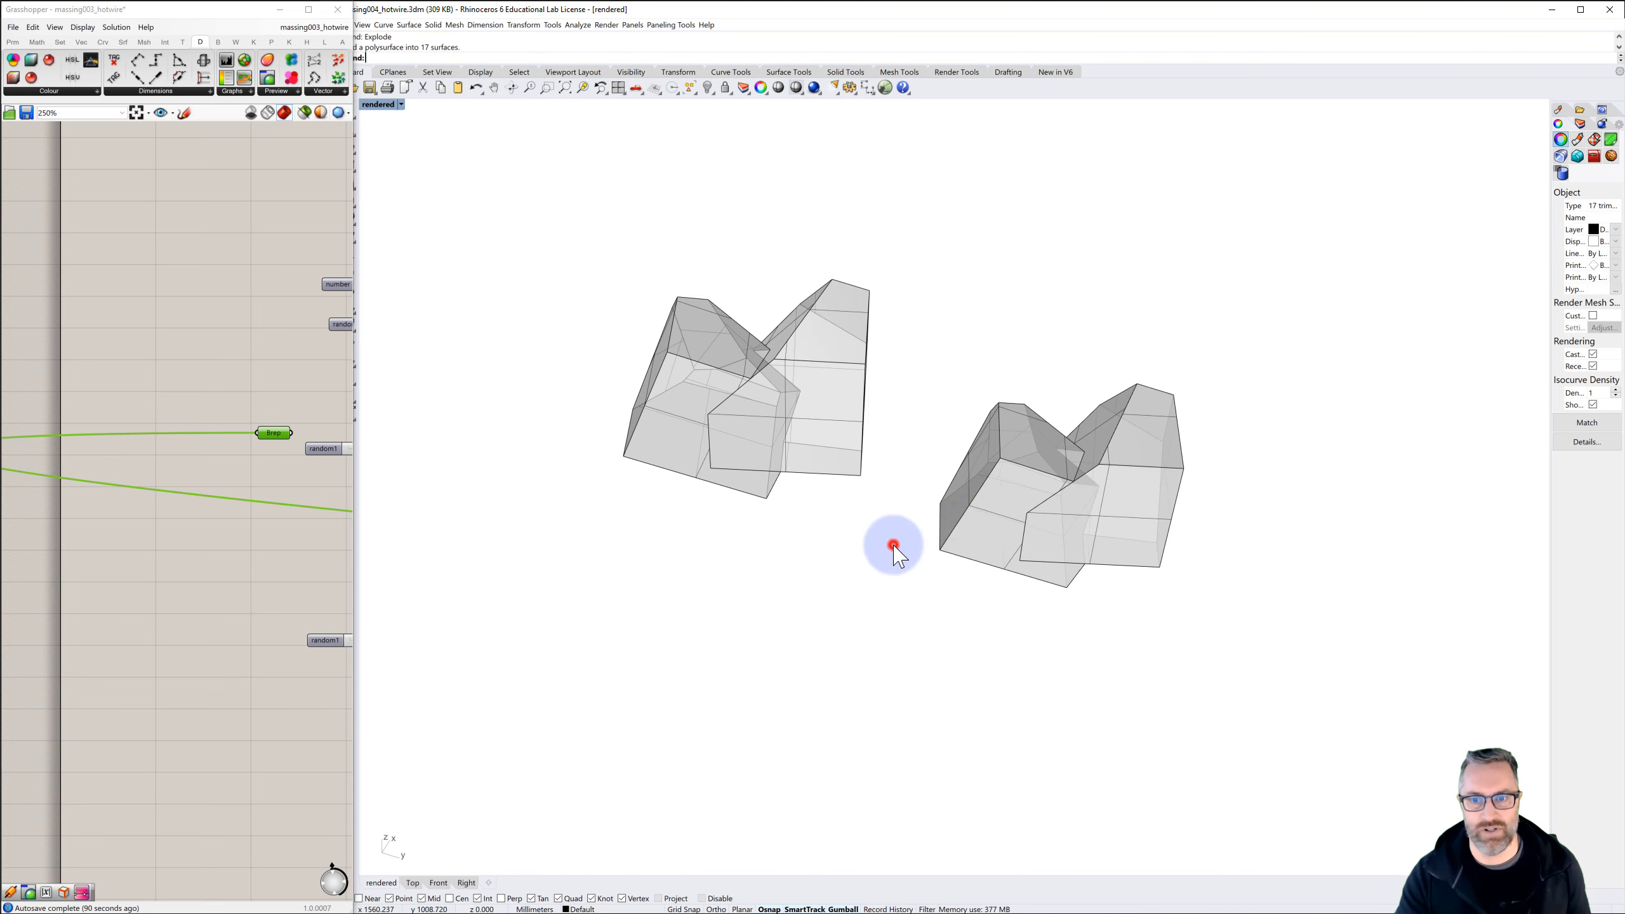
# Ungroup the exploded surfaces of the copy and delete one face on its lower part
pyautogui.moveTo(1062, 511); pyautogui.dragTo(1056, 515, button='right')
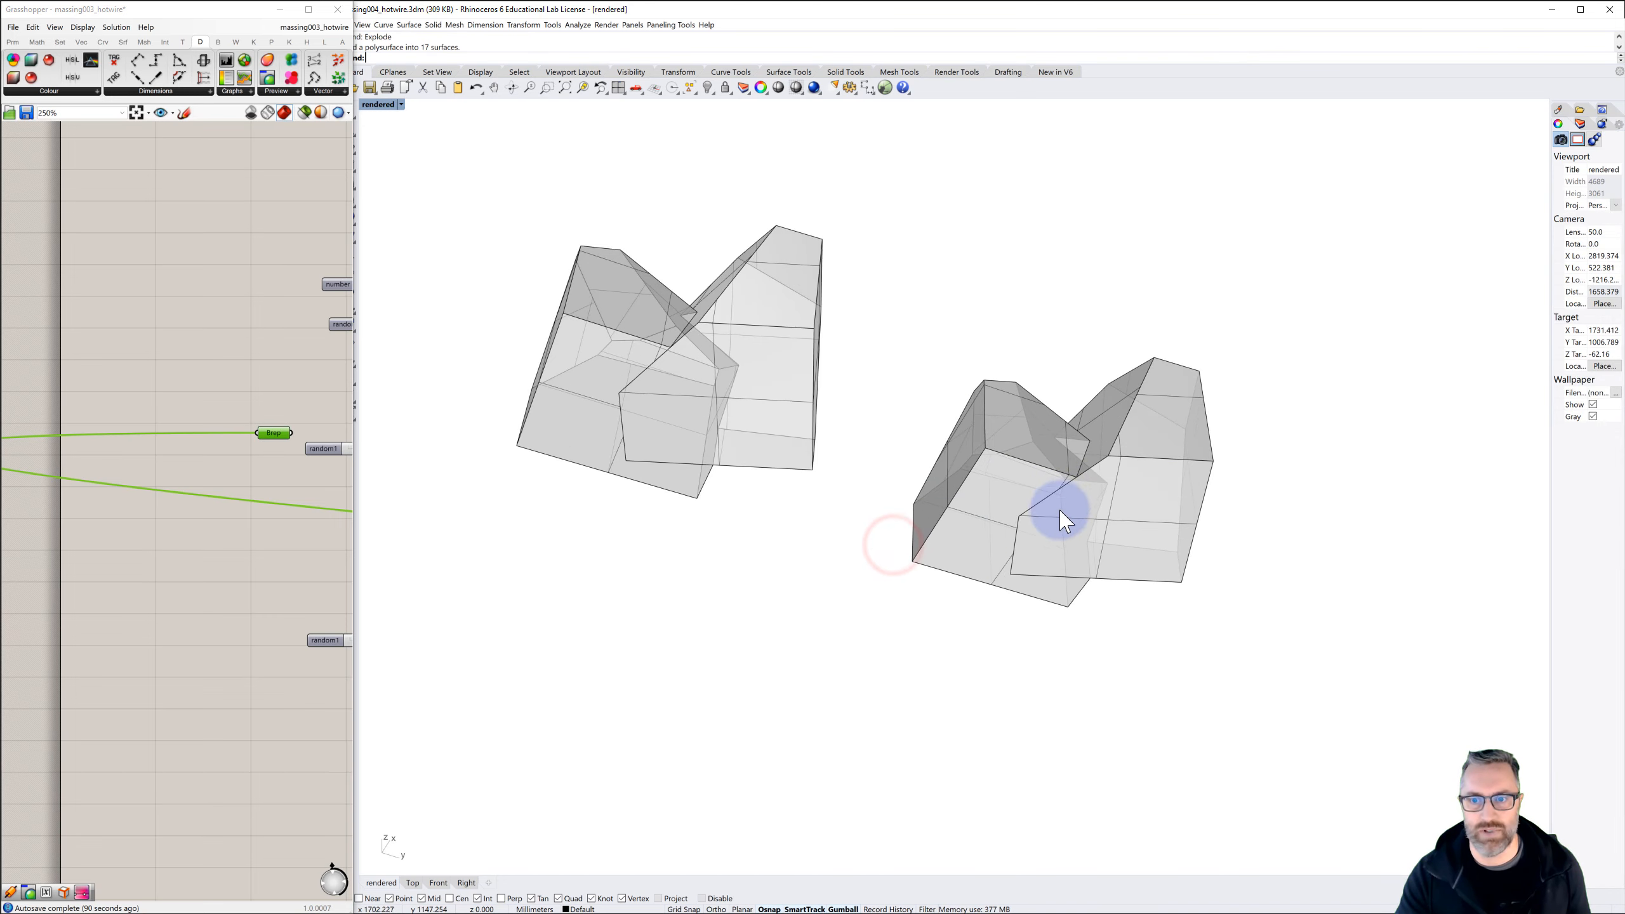
pyautogui.click(985, 554)
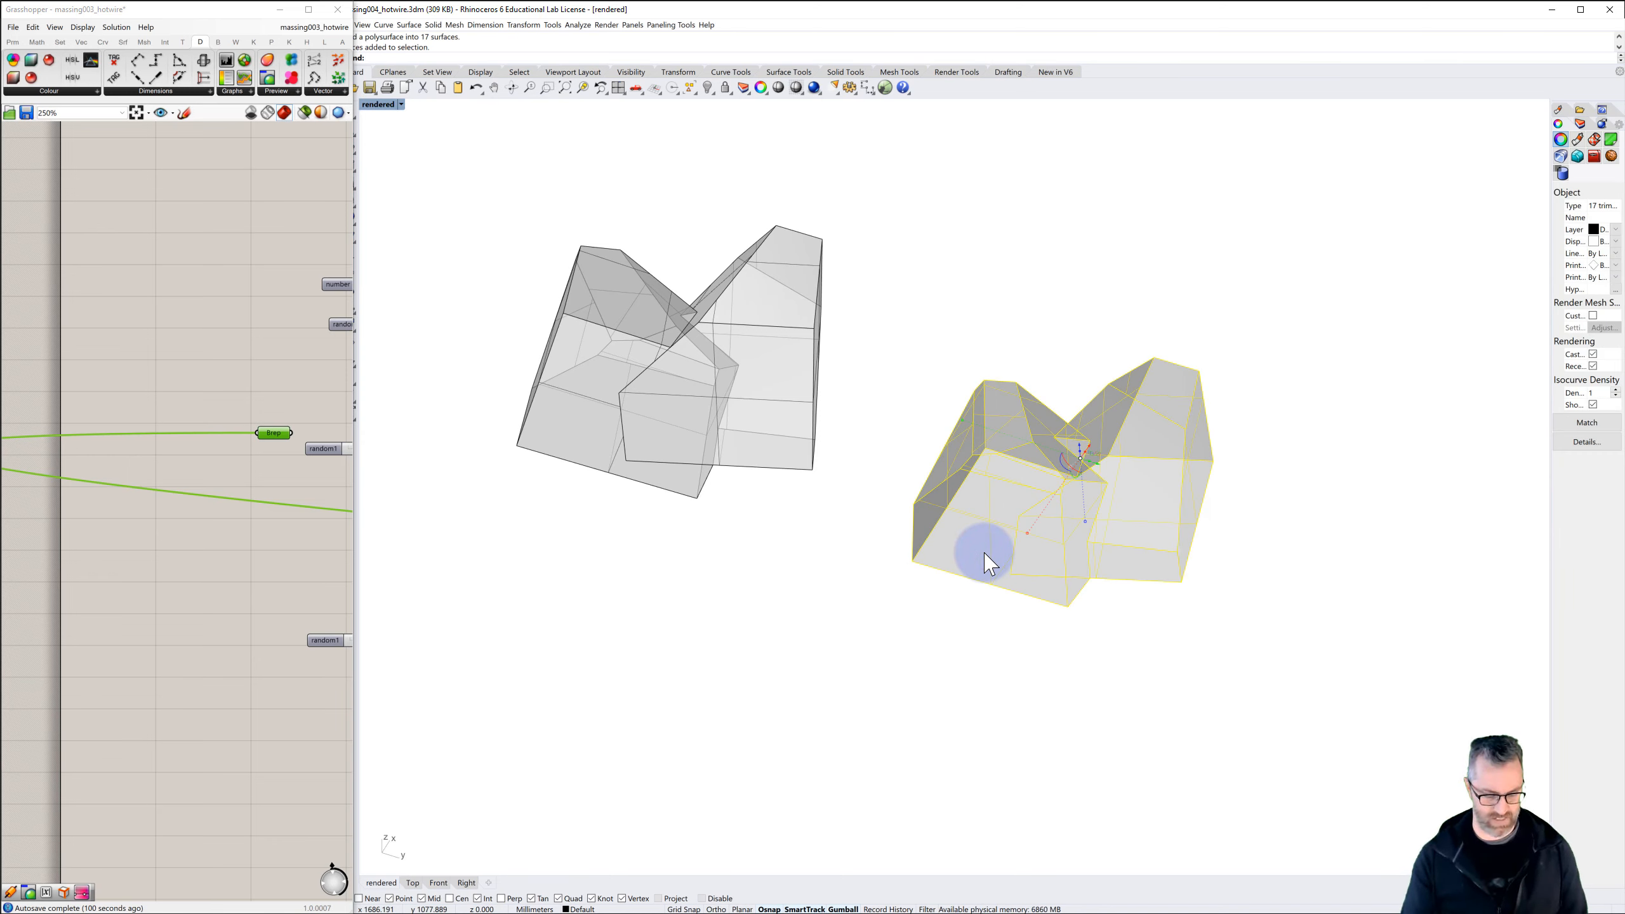
pyautogui.hotkey('ctrl', 'shift', 'g')
pyautogui.click(966, 624)
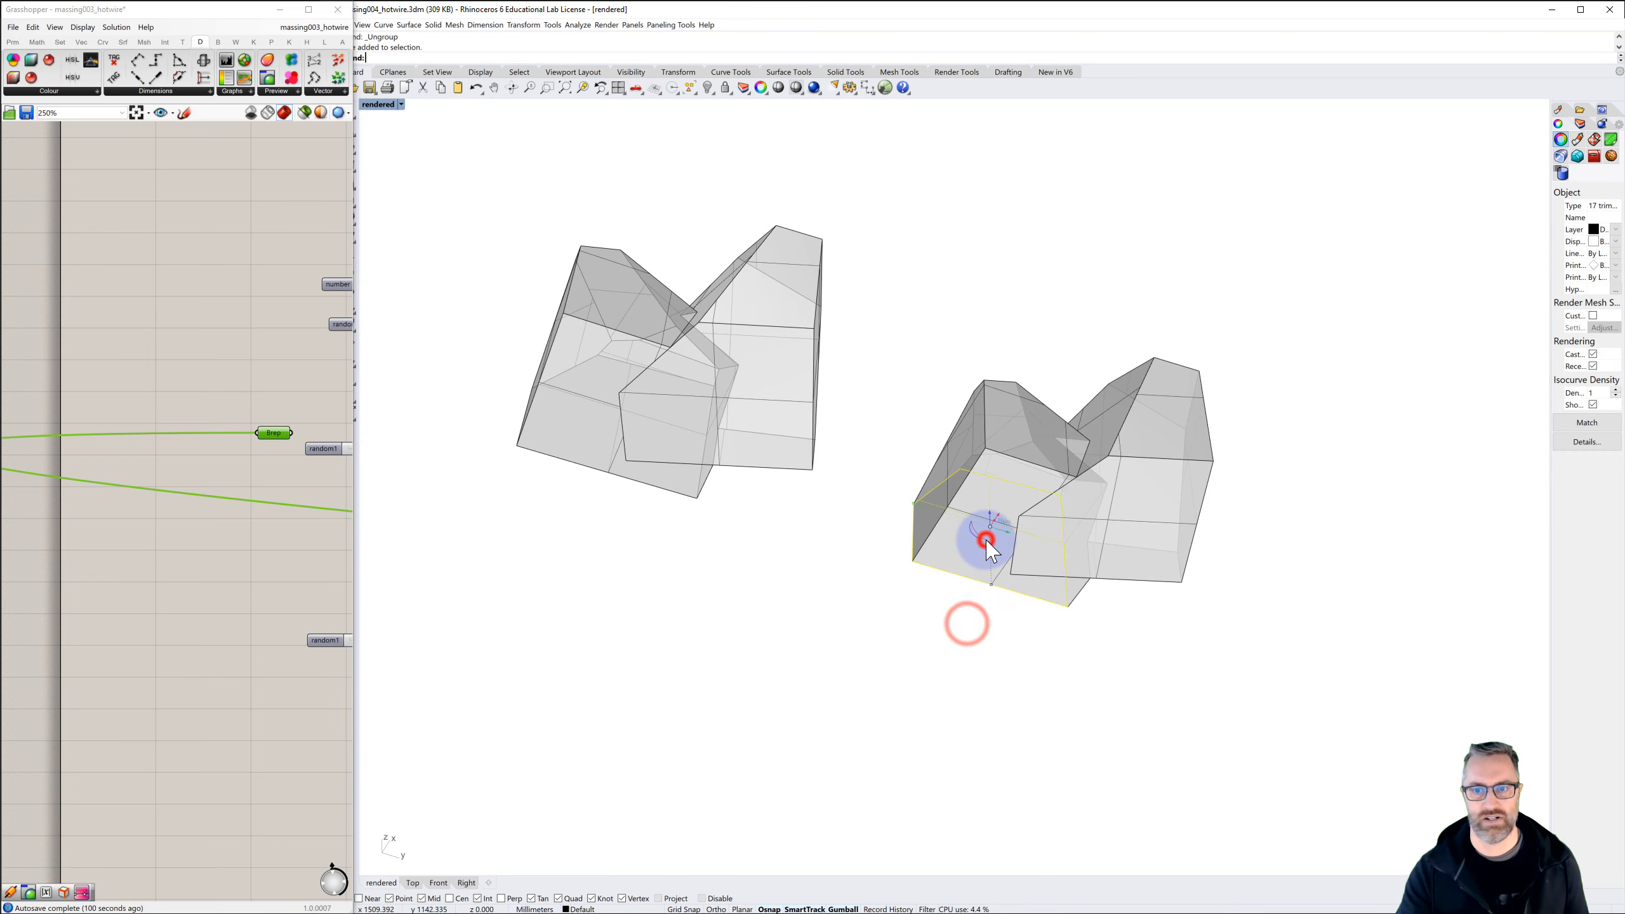
pyautogui.moveTo(958, 563); pyautogui.dragTo(958, 570, button='right')
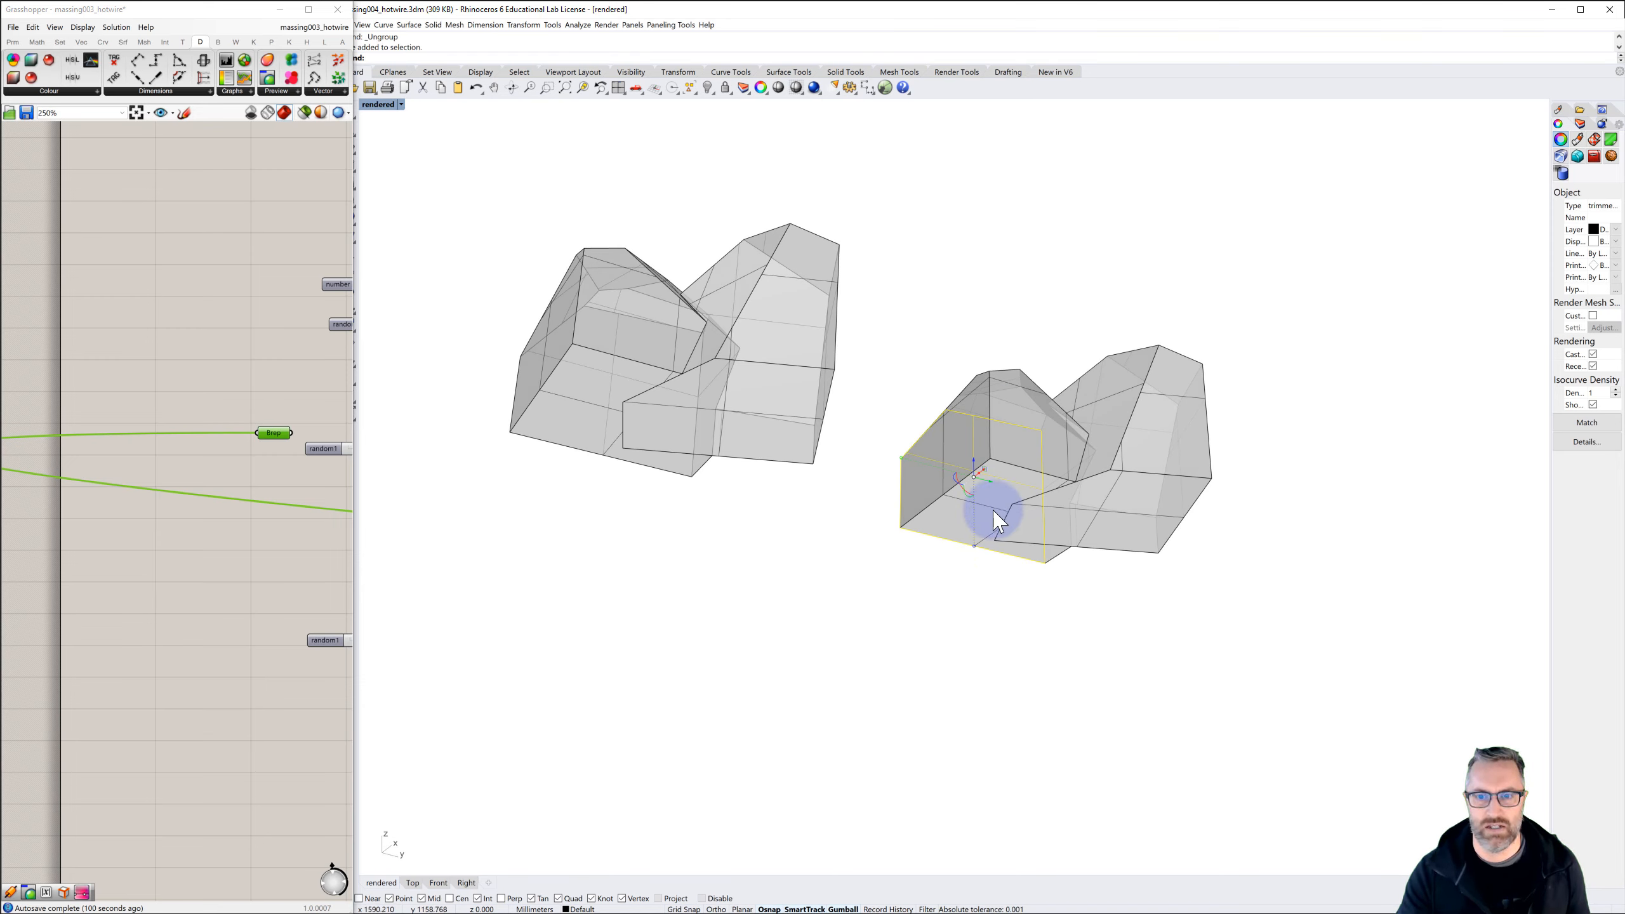
pyautogui.press('Delete')
# Join all remaining surfaces of the copied massing into one open polysurface
pyautogui.moveTo(1016, 606); pyautogui.dragTo(1024, 643, button='right')
pyautogui.moveTo(1246, 550); pyautogui.dragTo(932, 261)
pyautogui.hotkey('ctrl', 'j')
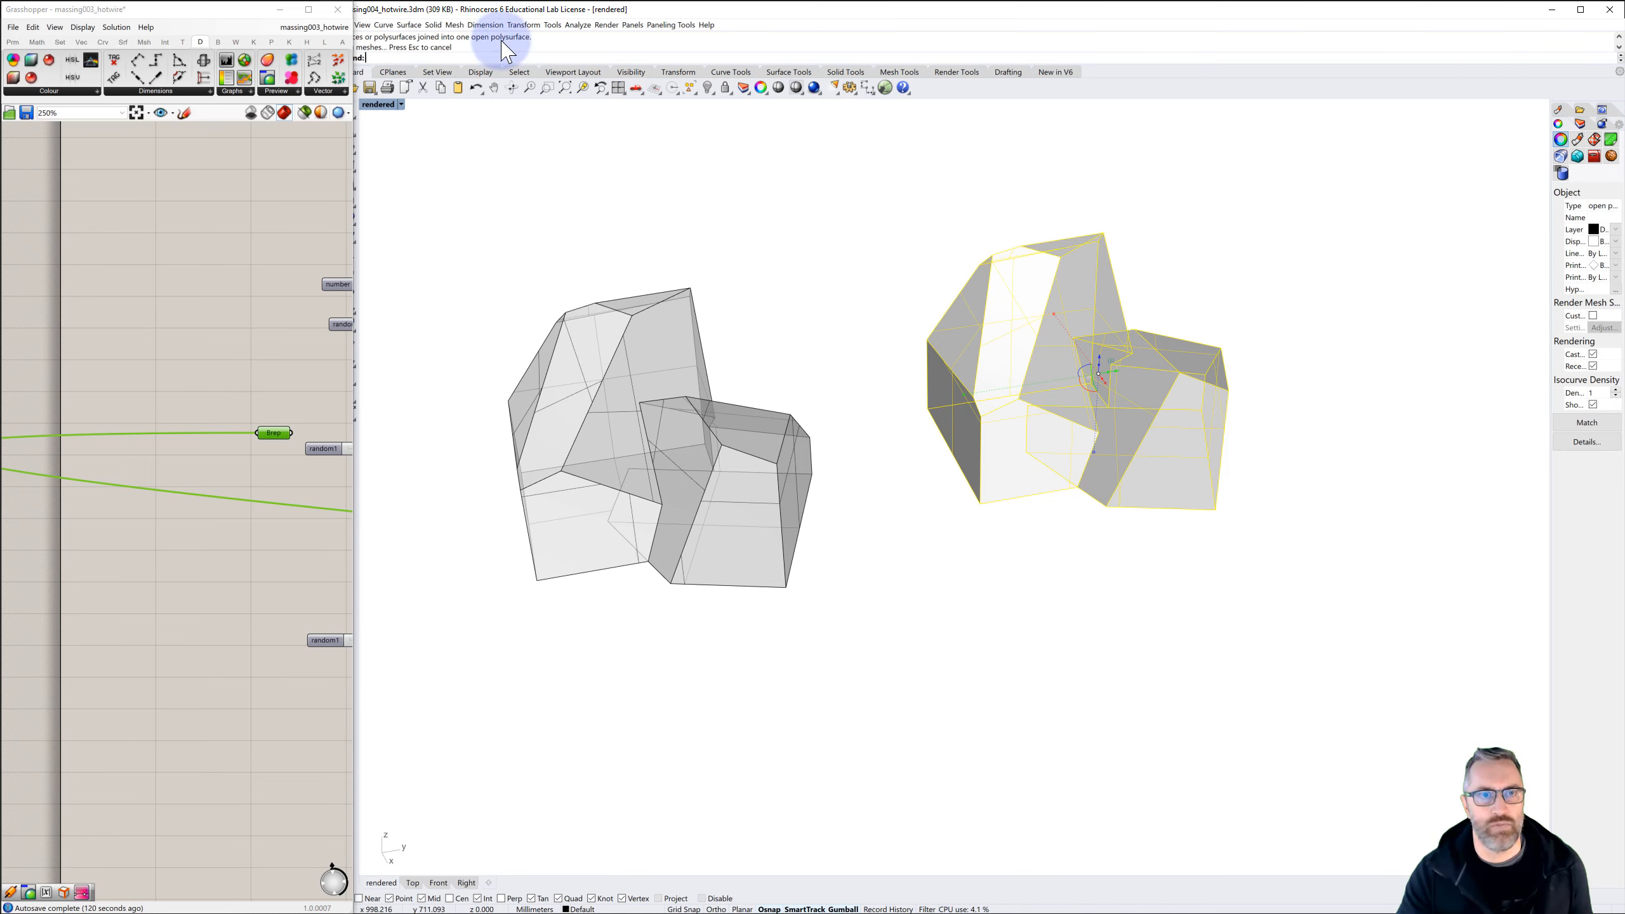
pyautogui.click(463, 203)
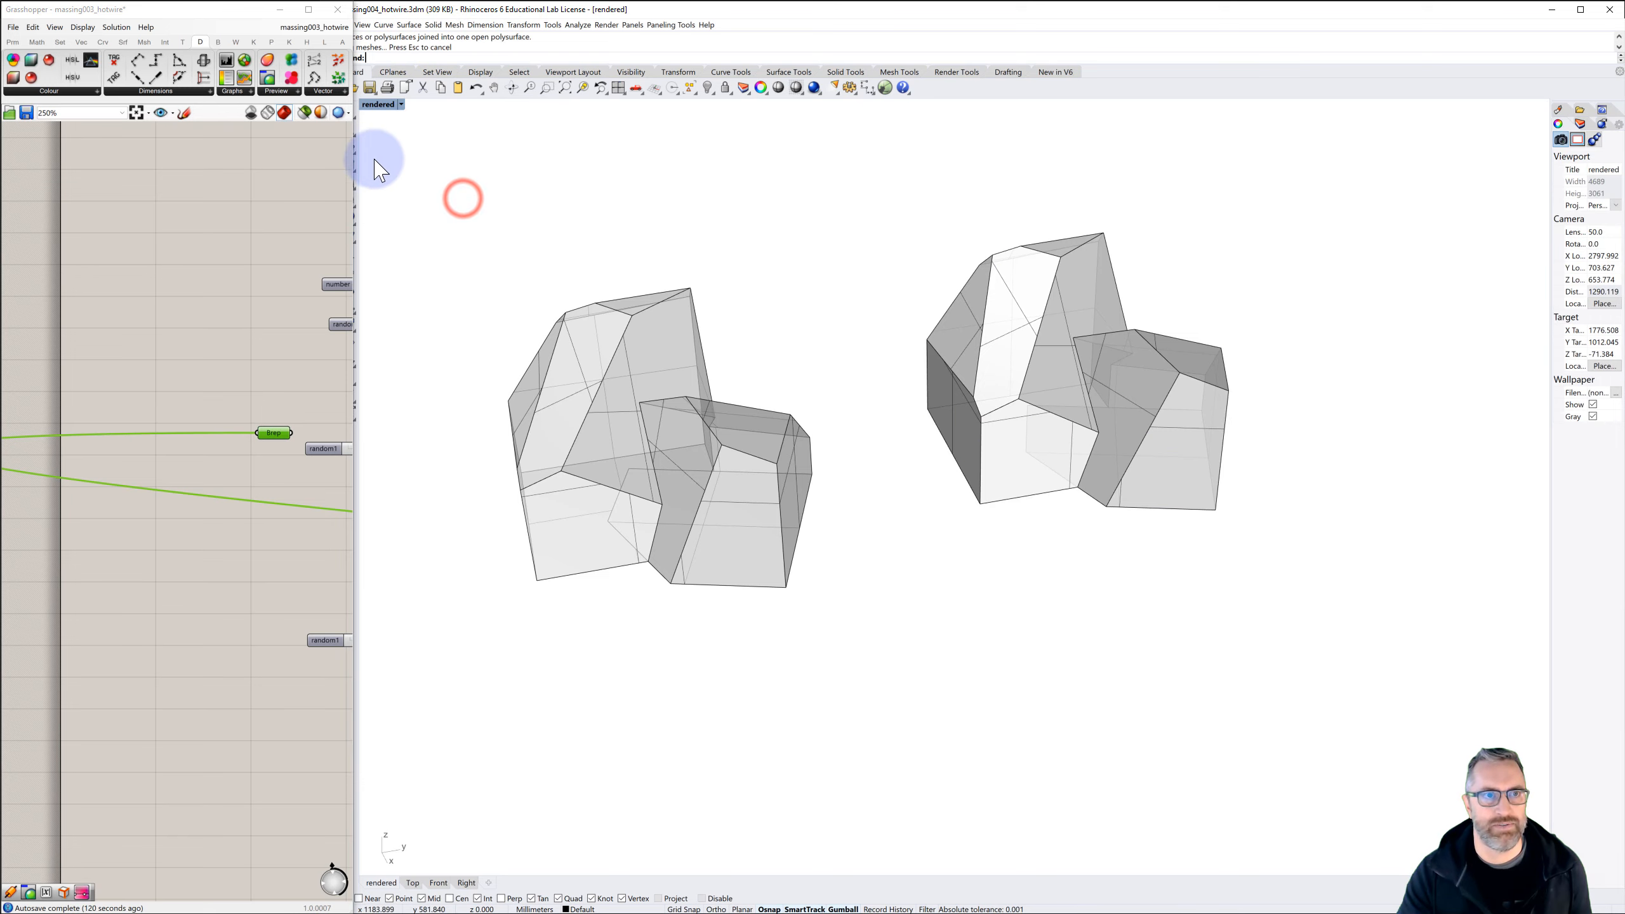
# Narrow the Grasshopper window so that the full width of the Rhino window is uncovered
pyautogui.moveTo(354, 22); pyautogui.dragTo(317, 38)
pyautogui.click(580, 172)
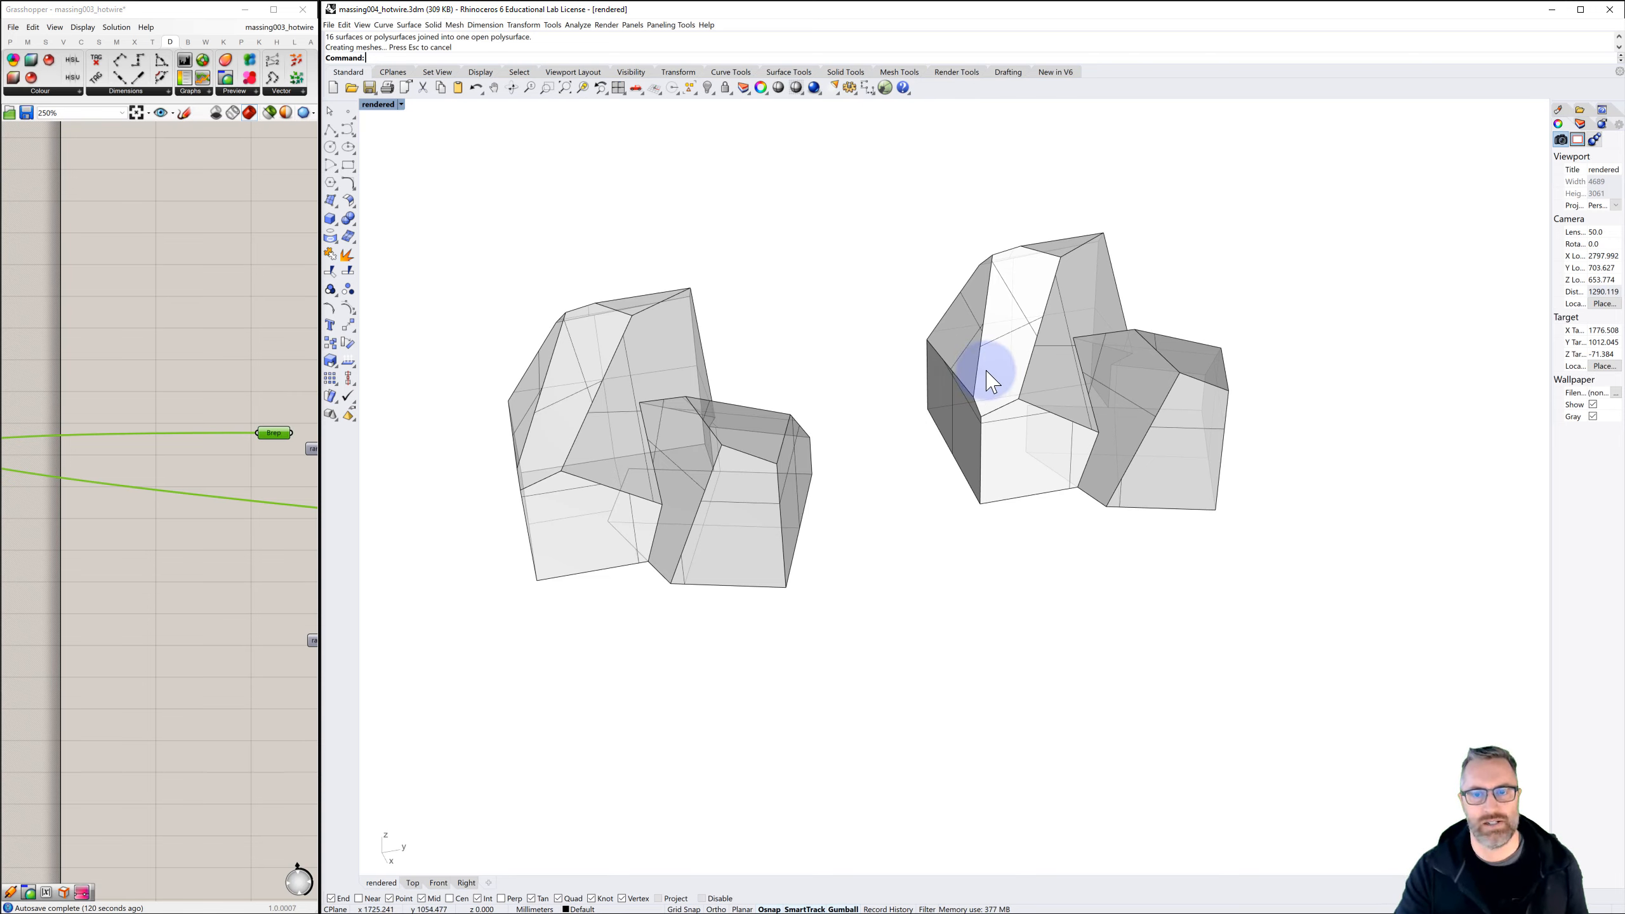
# Select only the open copy of the massing and start exporting it in STL (Stereolithography) format
pyautogui.scroll(-5, 893, 438)
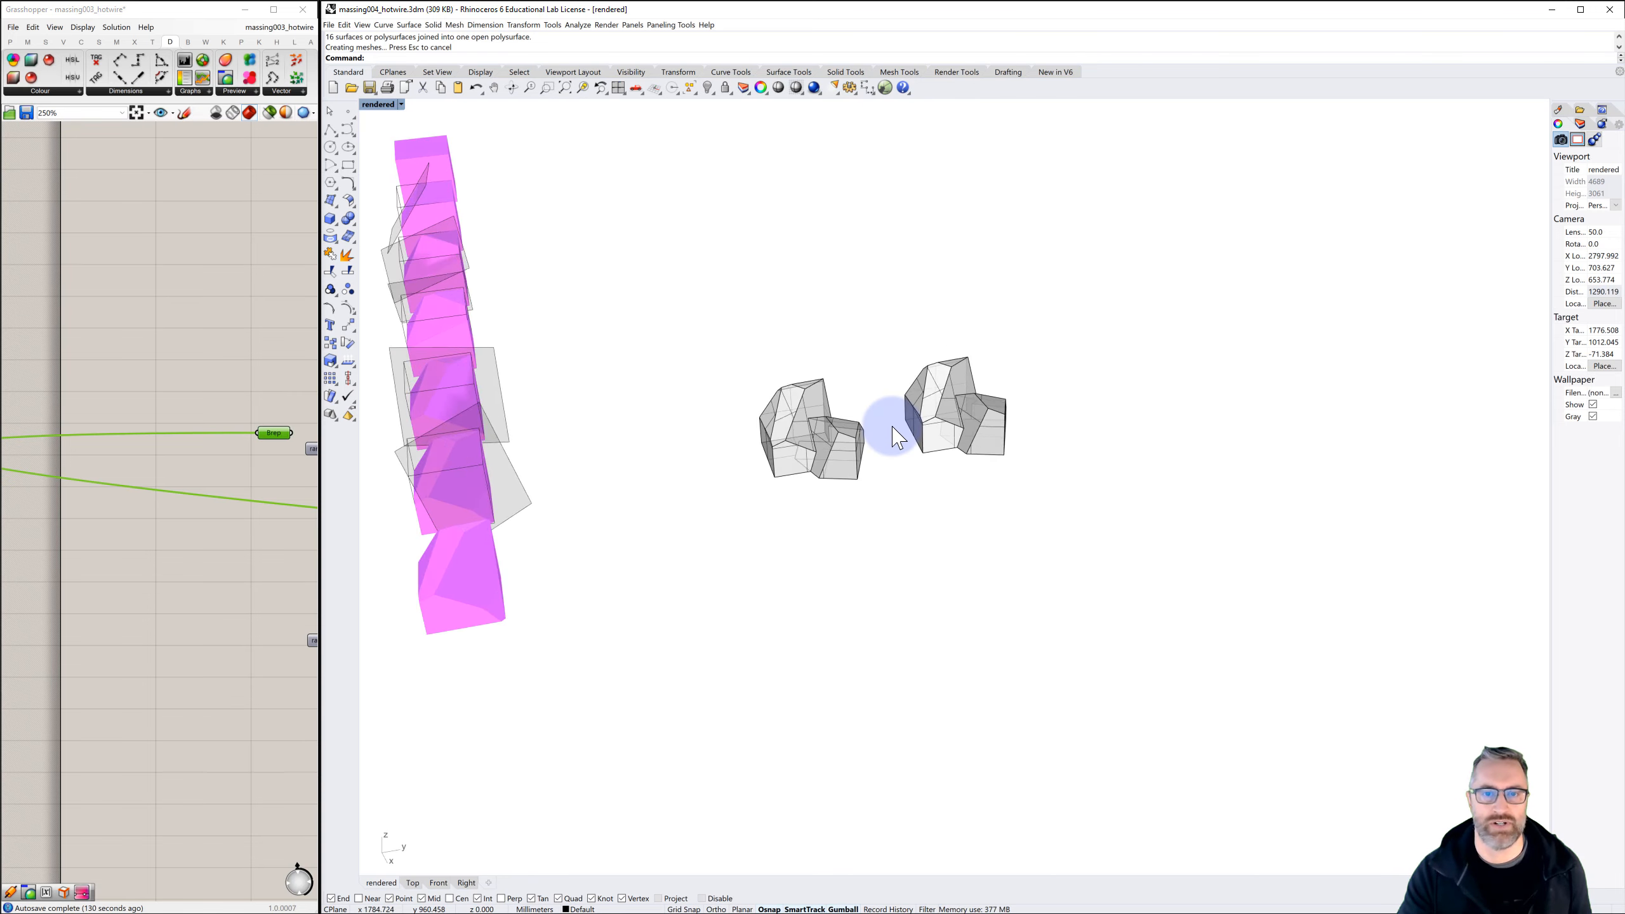
pyautogui.moveTo(815, 486); pyautogui.dragTo(861, 501, button='right')
pyautogui.keyDown('shift'); pyautogui.moveTo(802, 548); pyautogui.dragTo(1032, 365, button='right'); pyautogui.keyUp('shift')
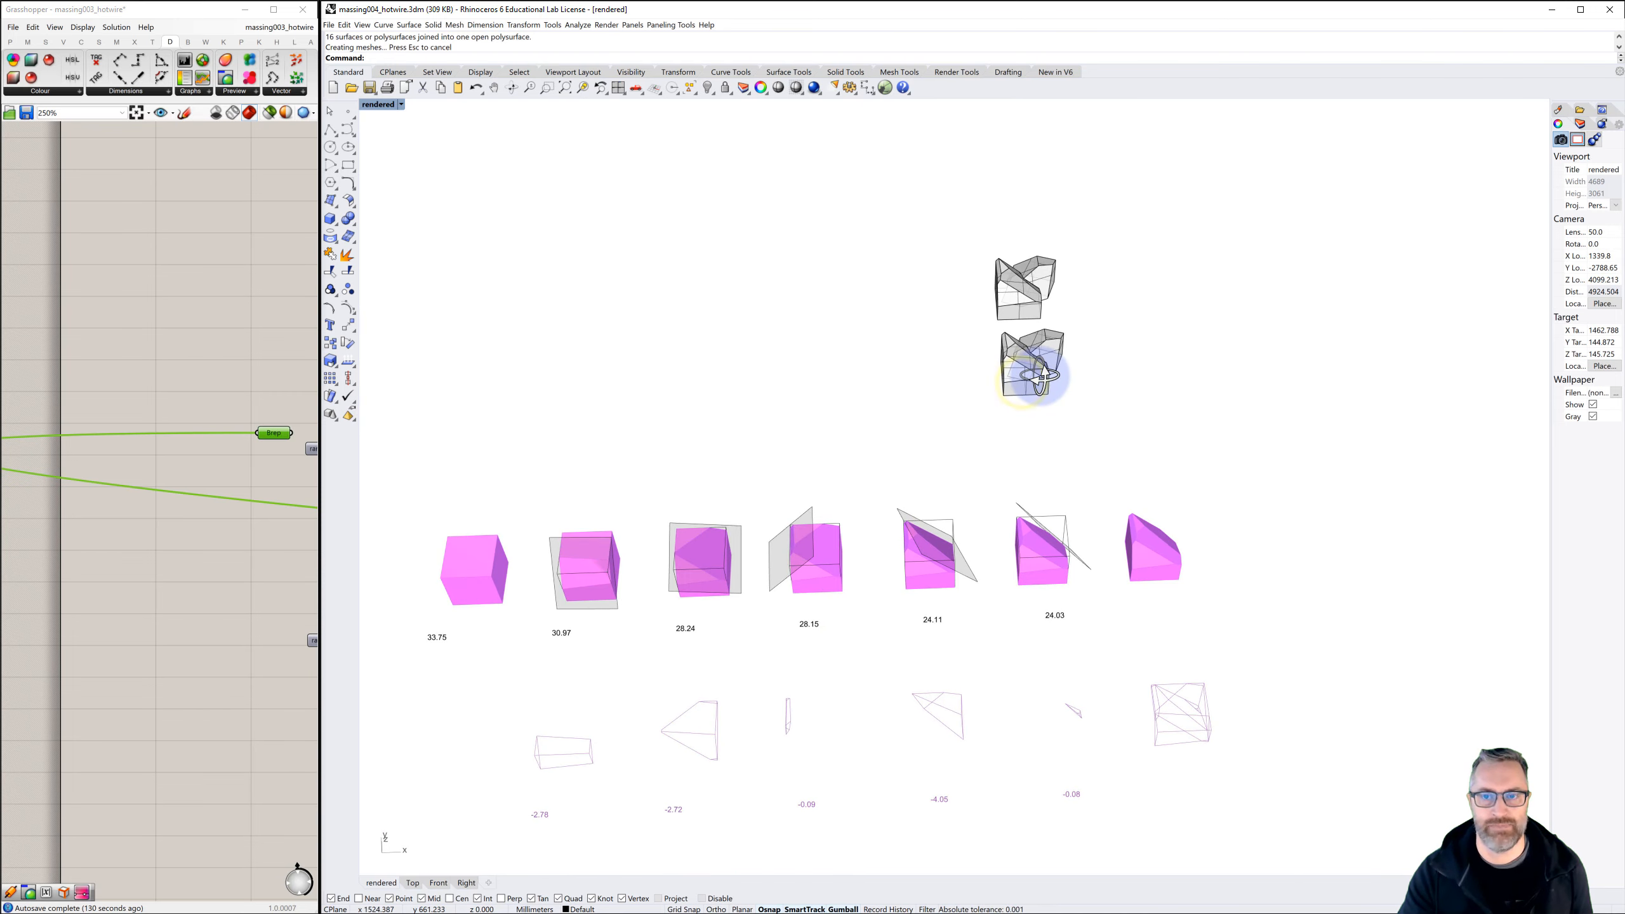
pyautogui.click(1024, 300)
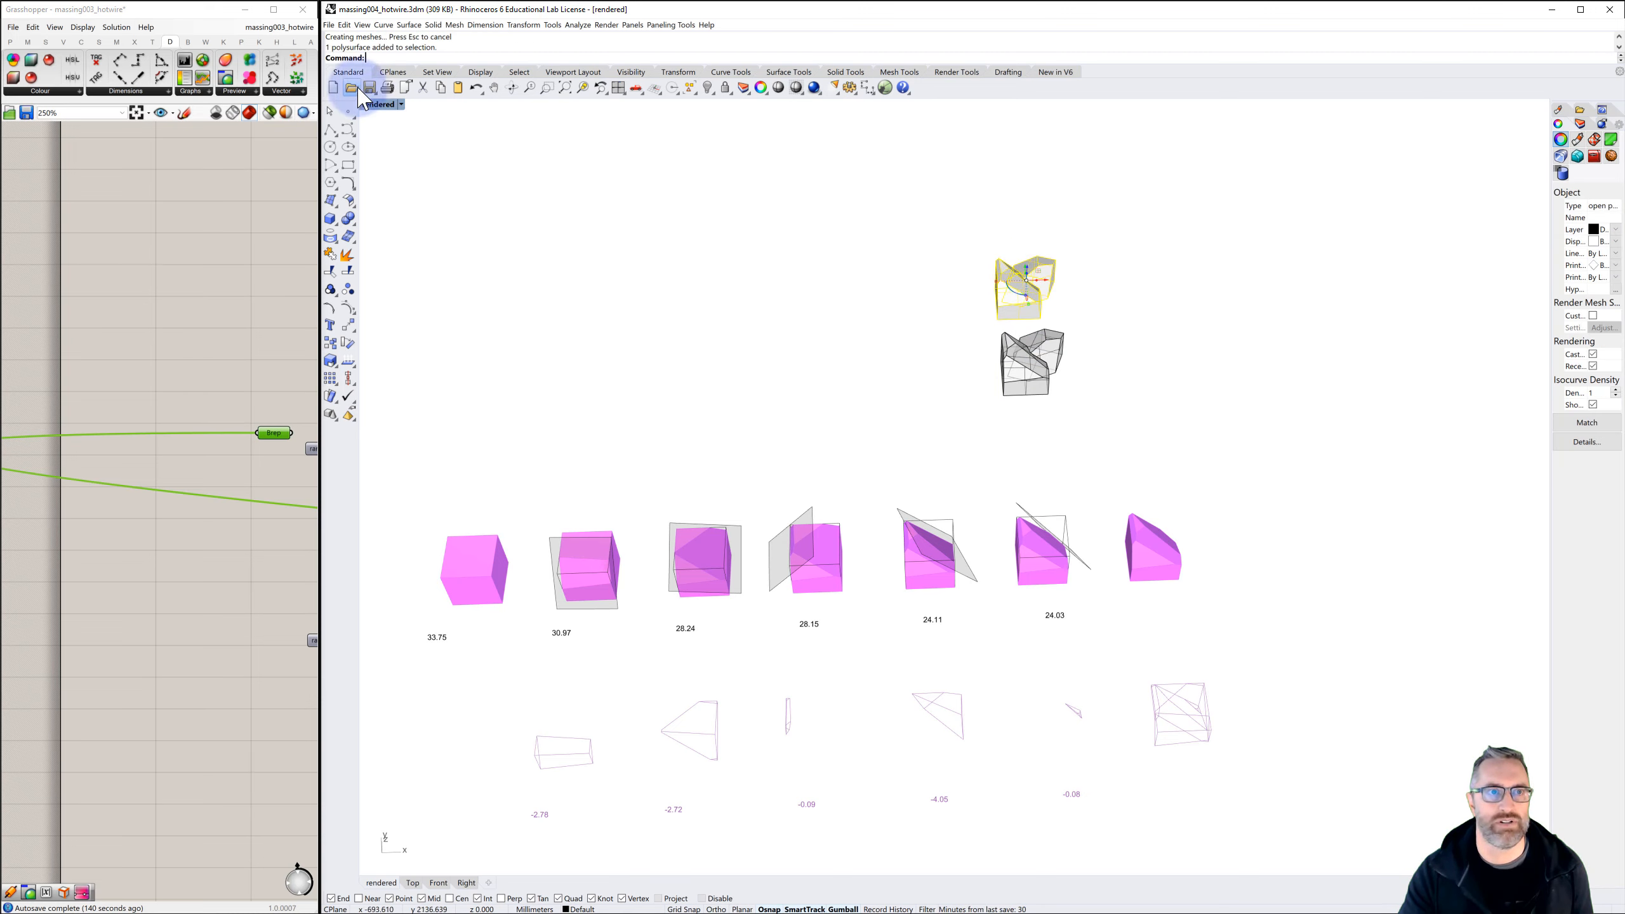
pyautogui.click(326, 24)
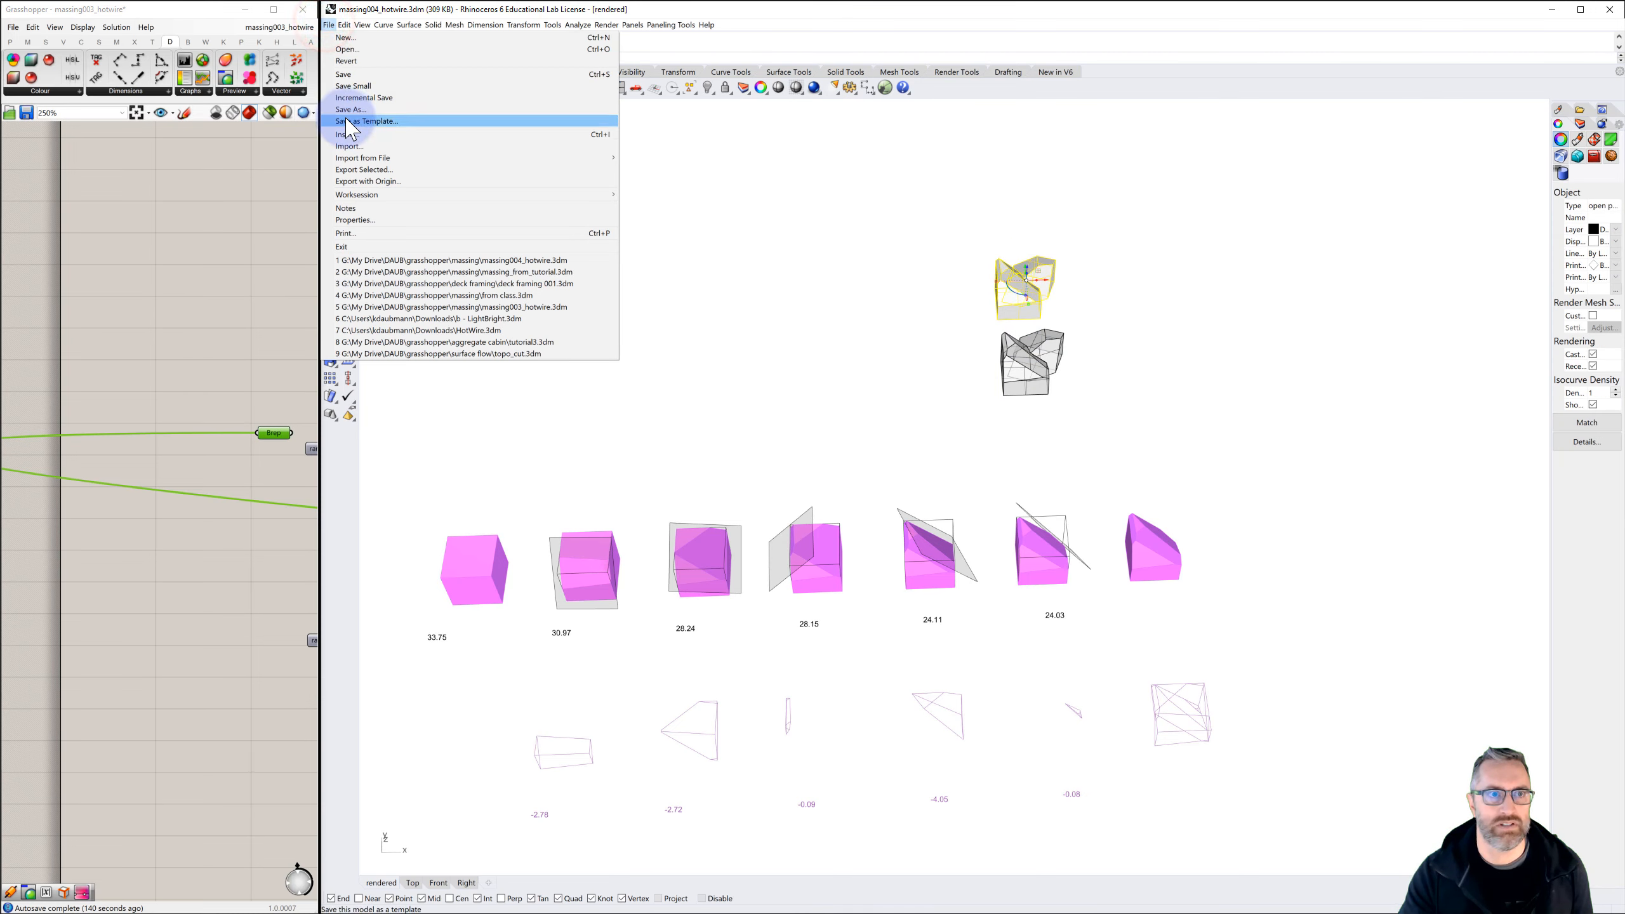
pyautogui.click(352, 170)
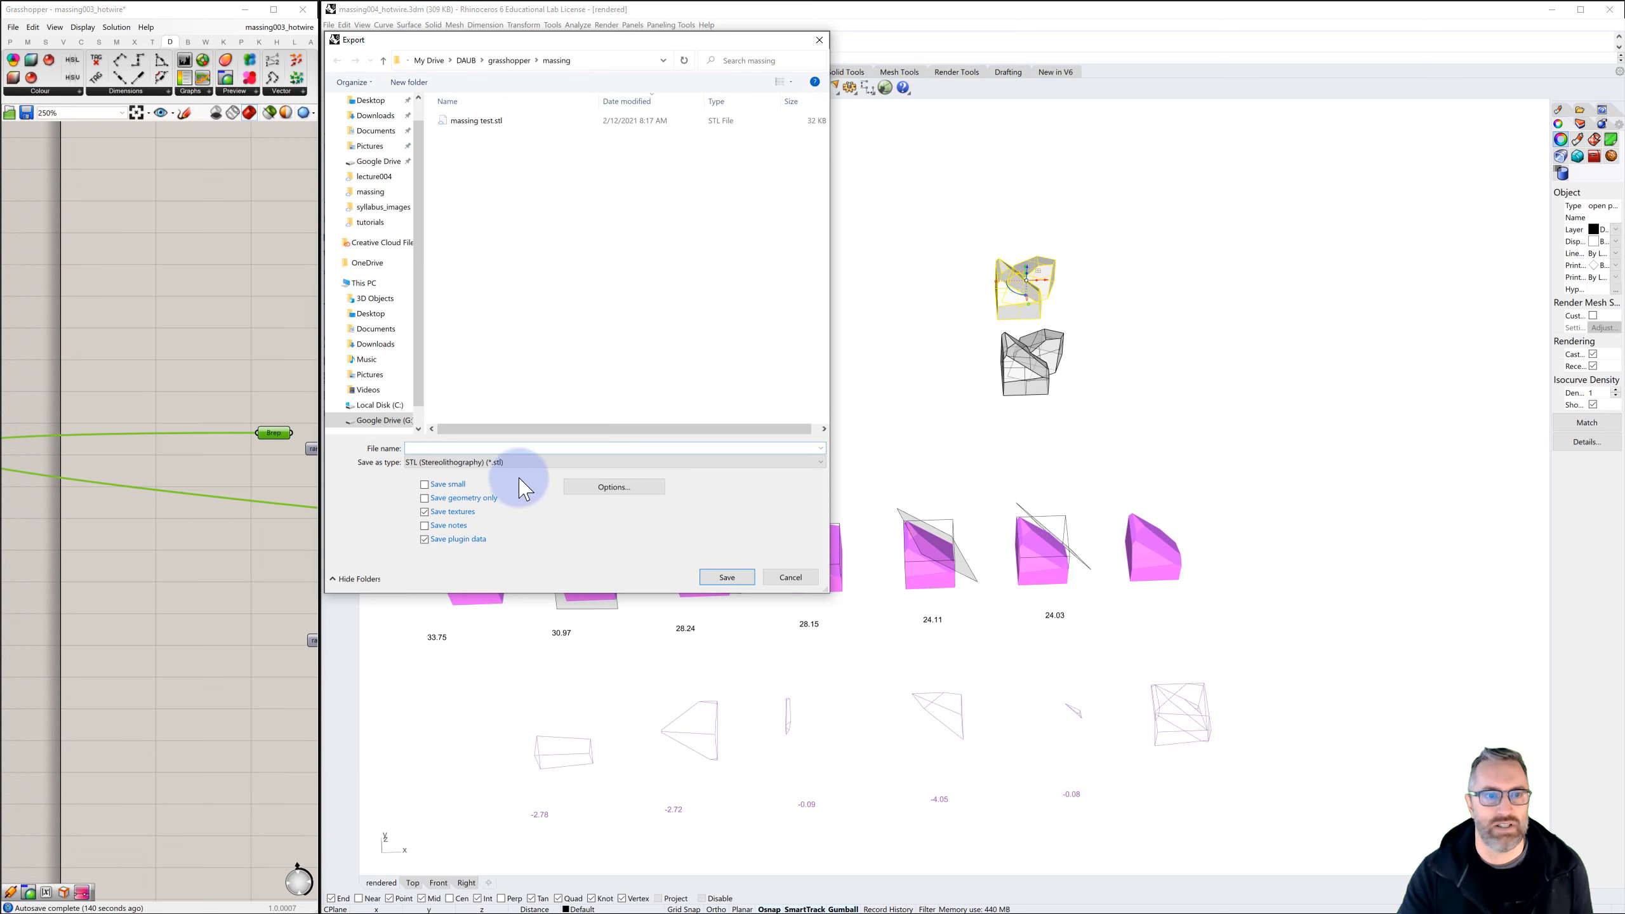
pyautogui.click(451, 461)
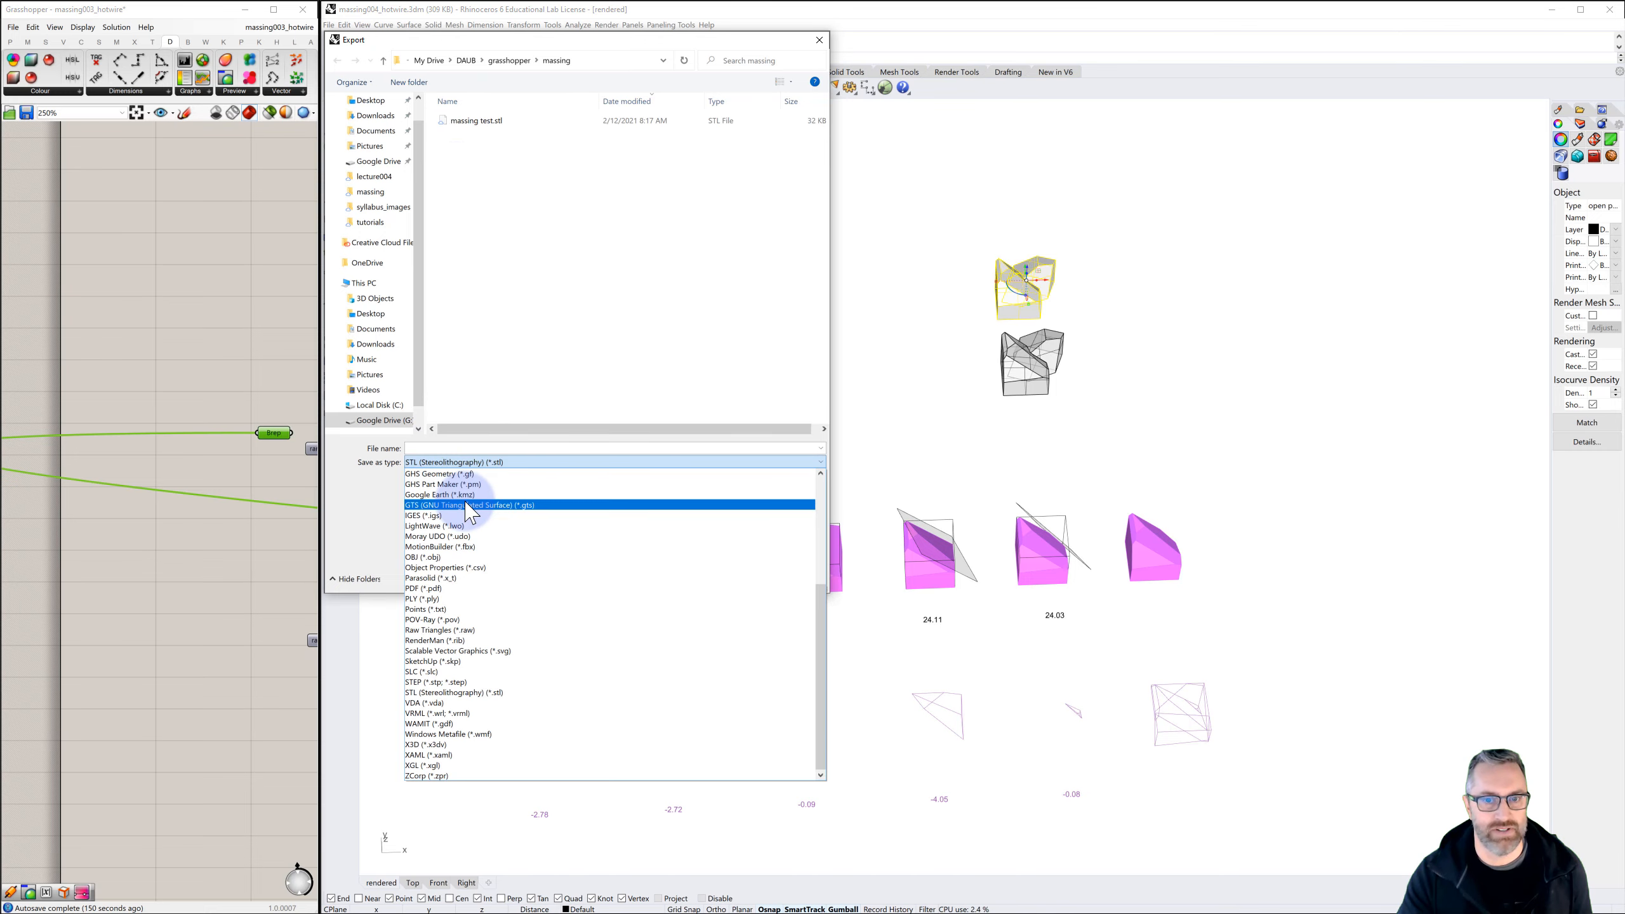
pyautogui.scroll(6, 471, 509)
pyautogui.scroll(-4, 470, 509)
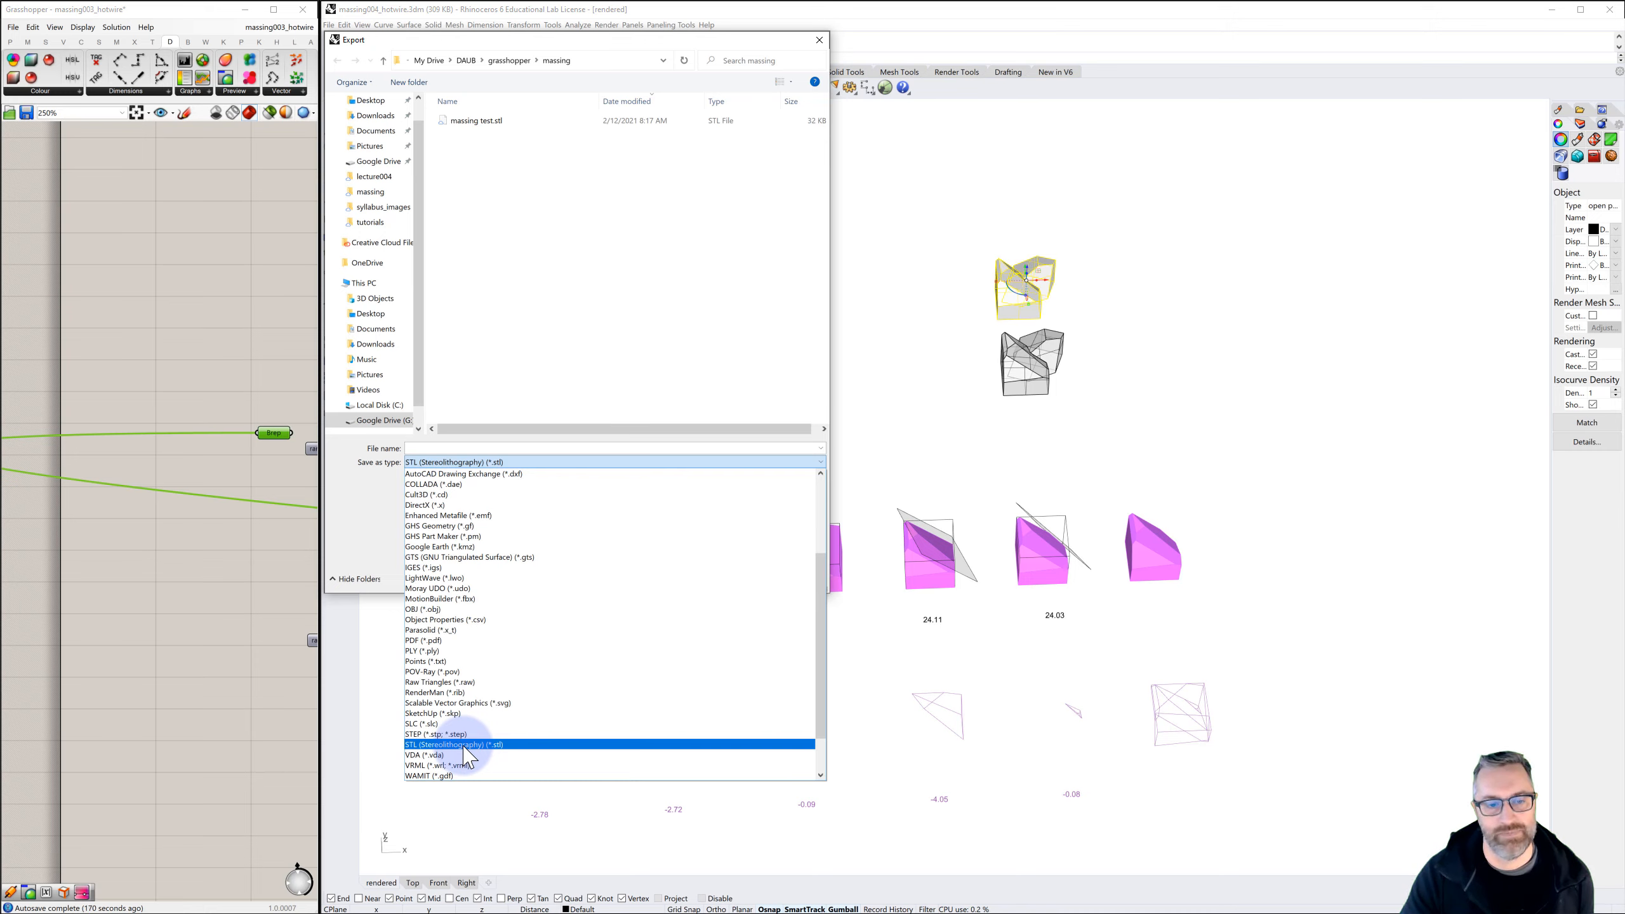
pyautogui.click(463, 744)
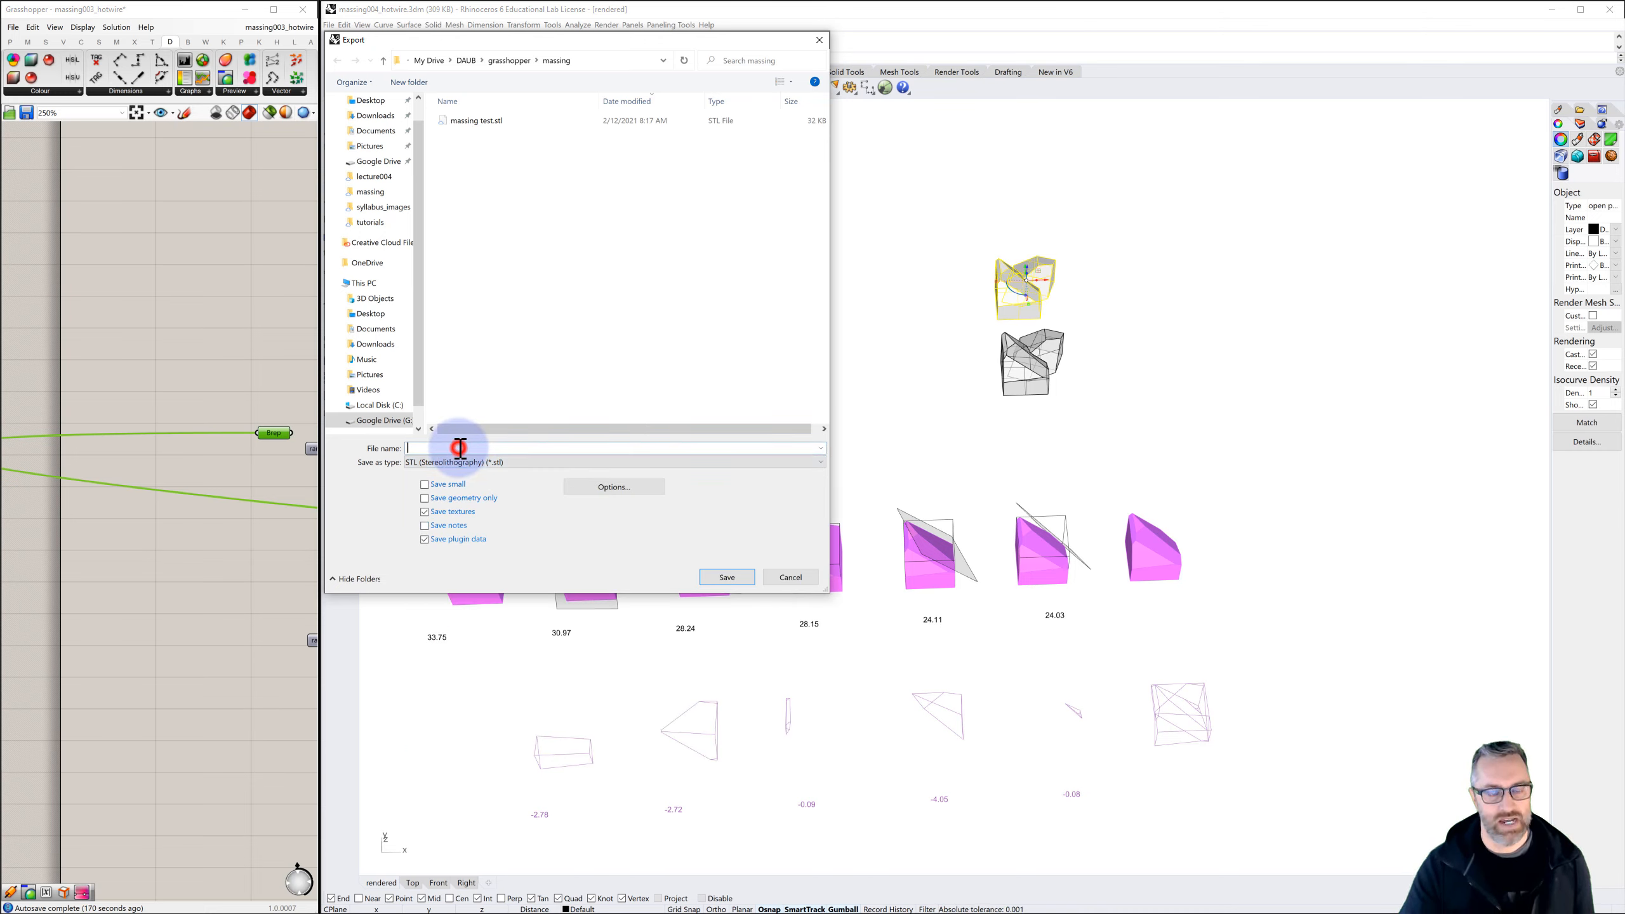
# Name the export massing_test_open and save it with the default mesh tolerance as a binary STL that includes open objects
pyautogui.write('ma')
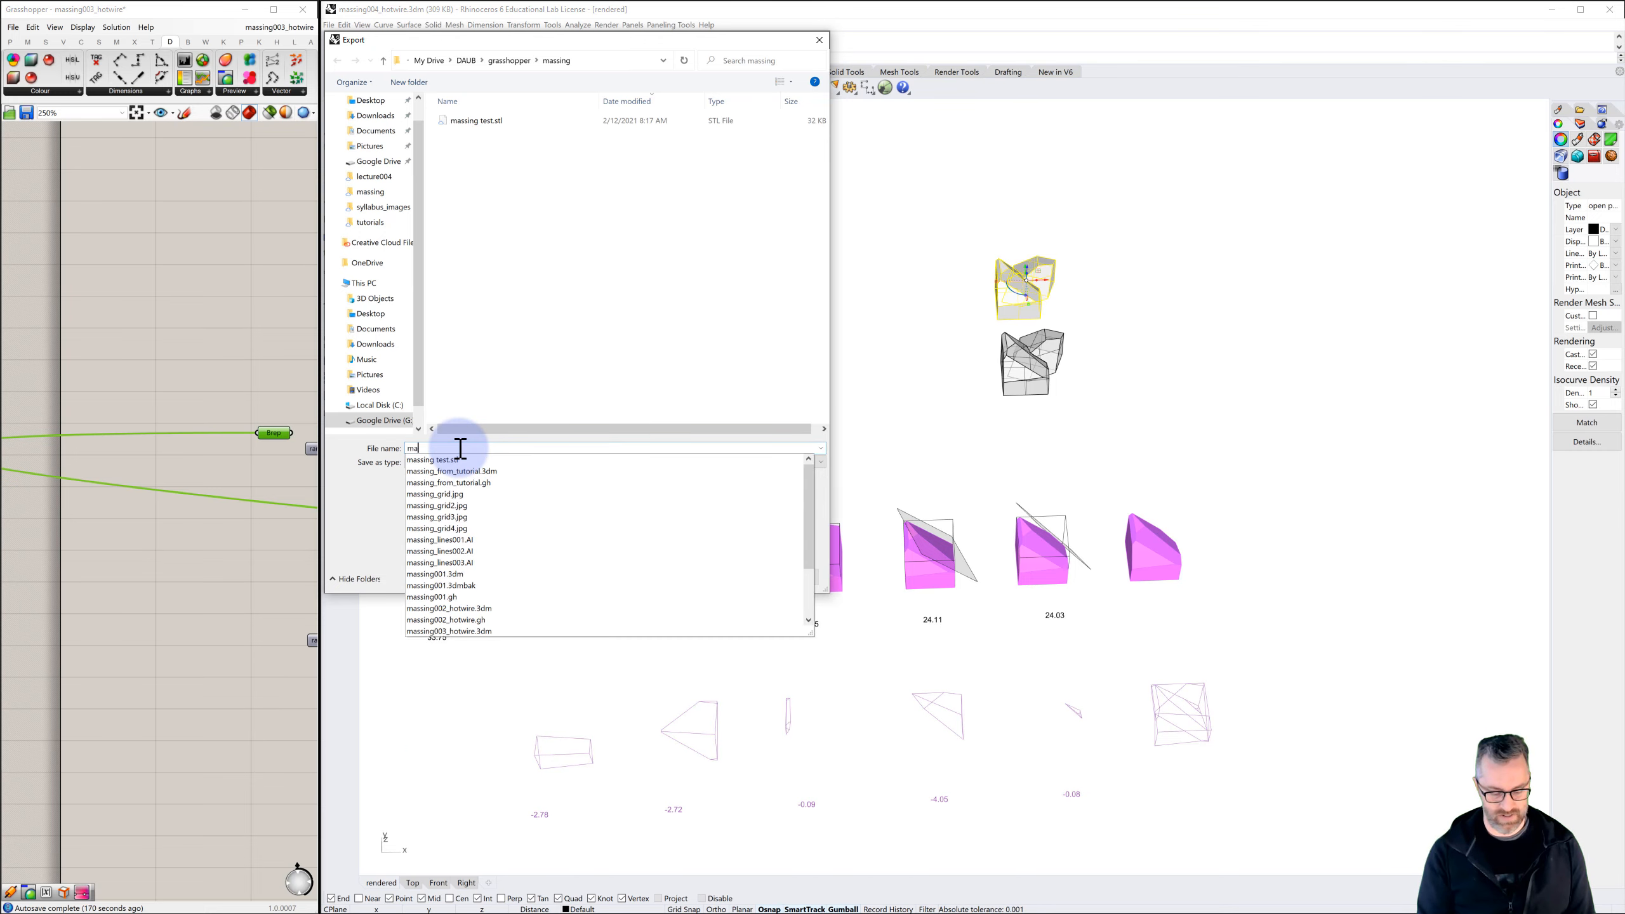
pyautogui.write('ssing_test_open')
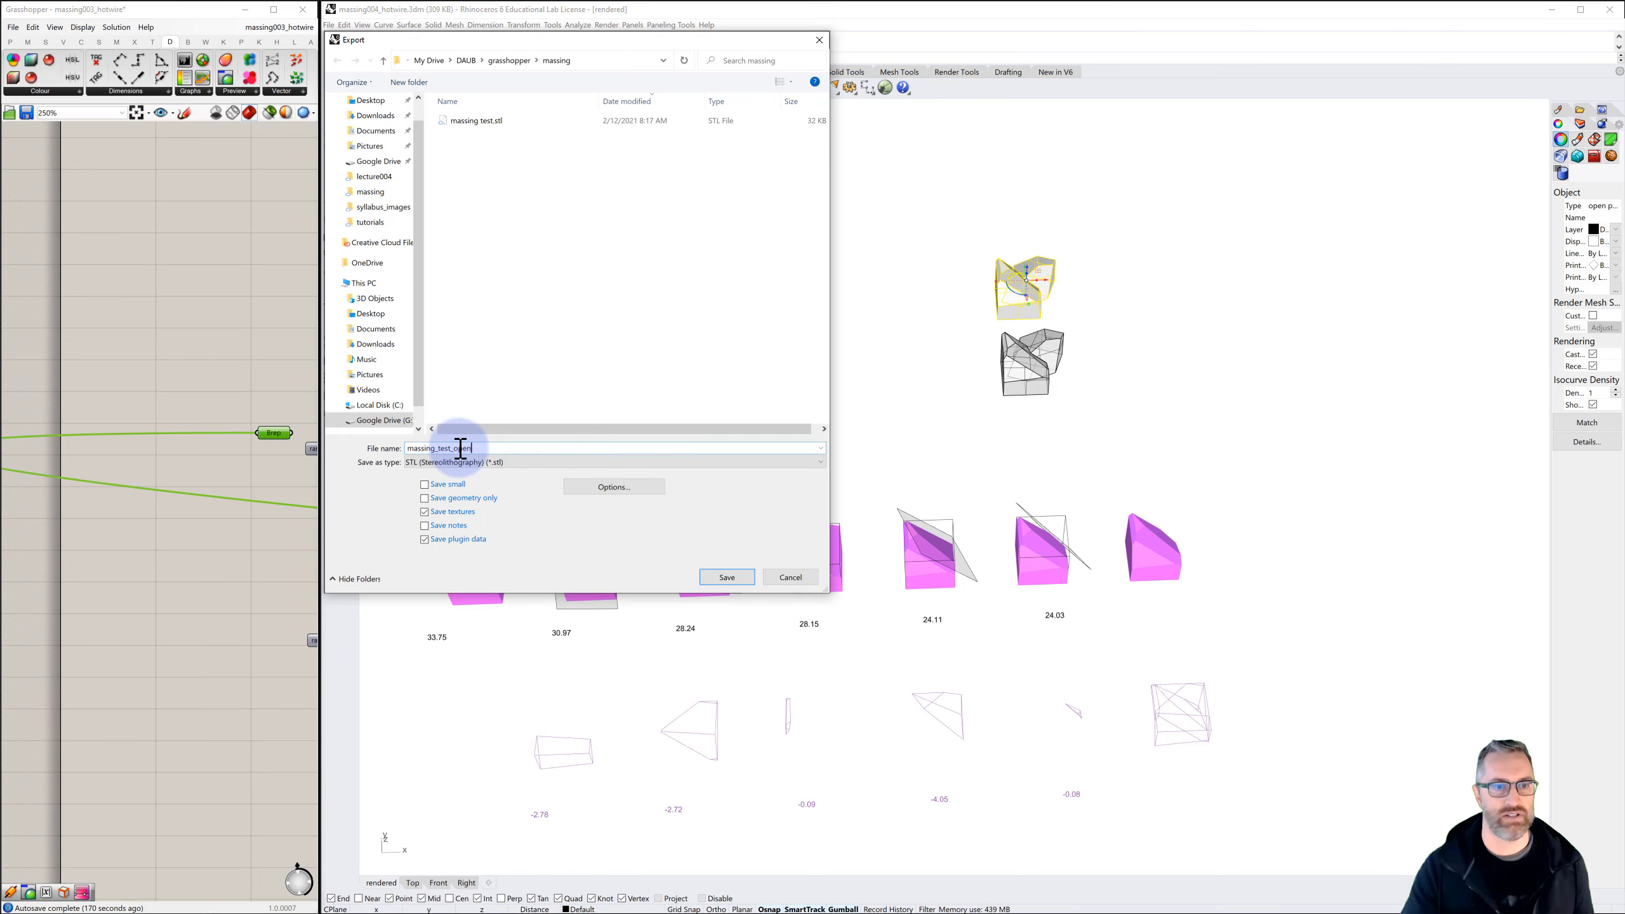
pyautogui.click(727, 577)
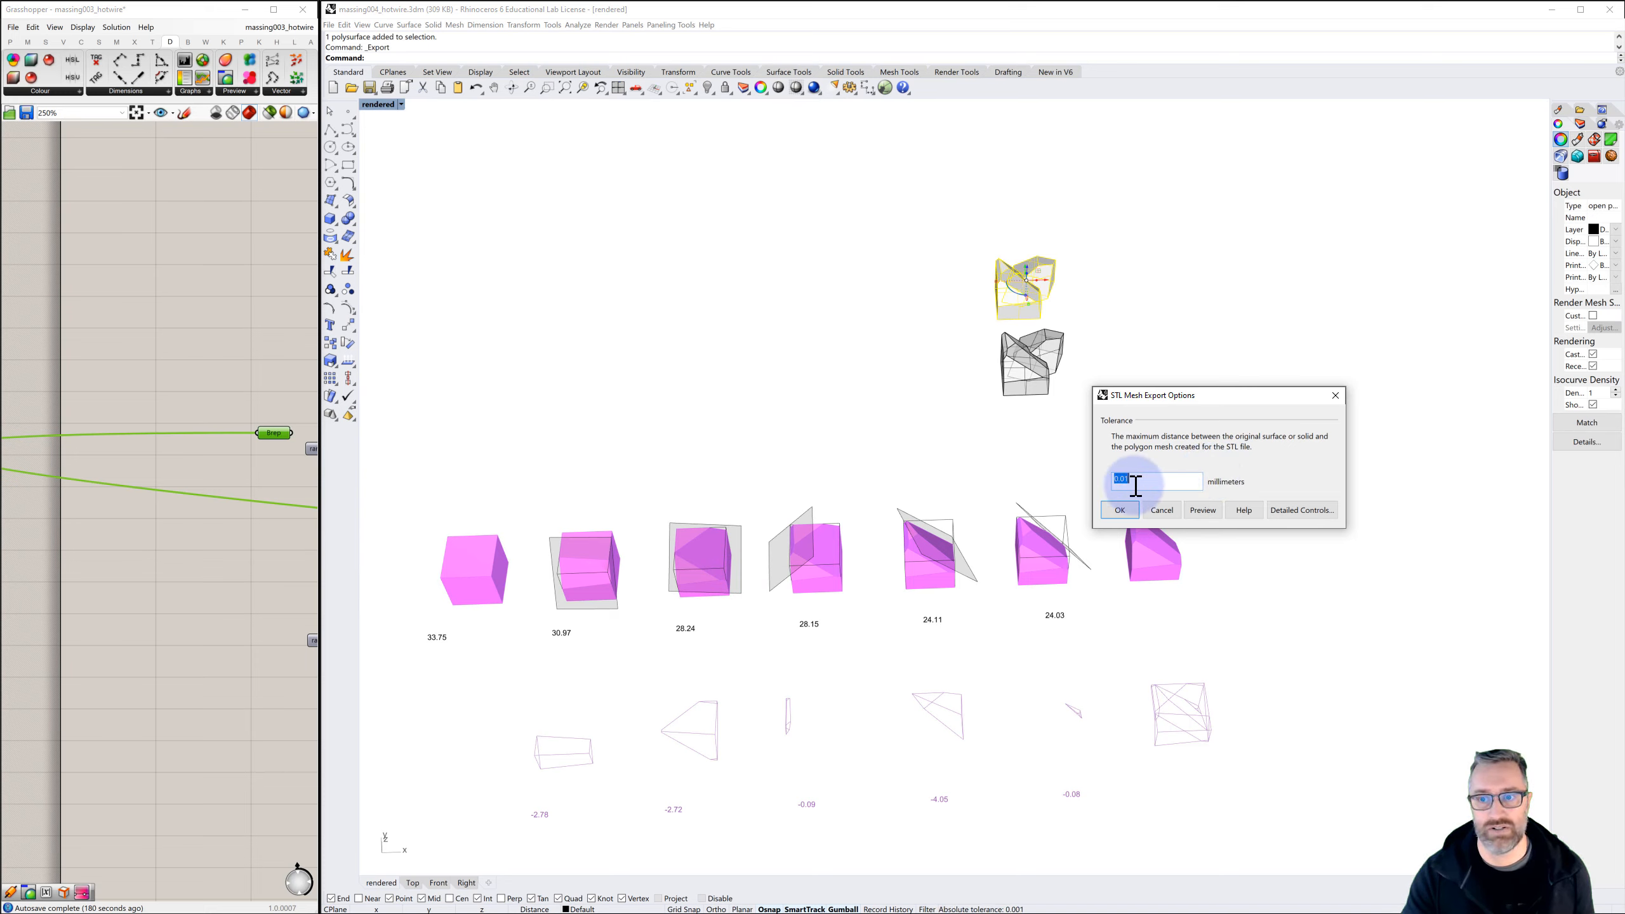
pyautogui.click(1121, 511)
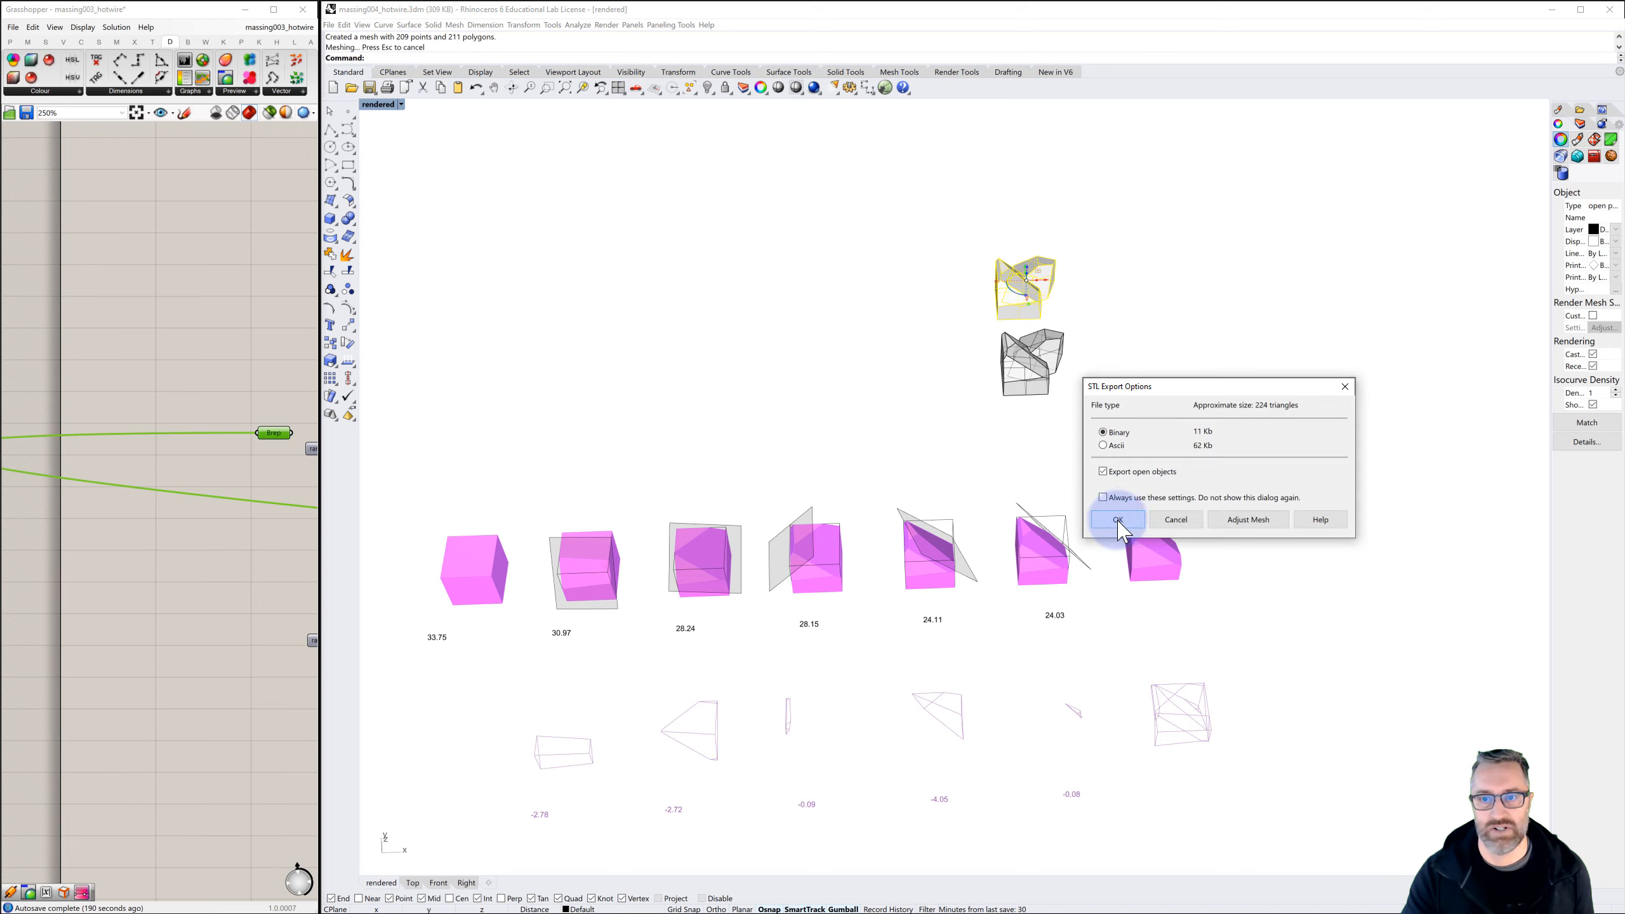
pyautogui.click(1118, 521)
# Select only the closed massing solid and start exporting the selection
pyautogui.click(1040, 378)
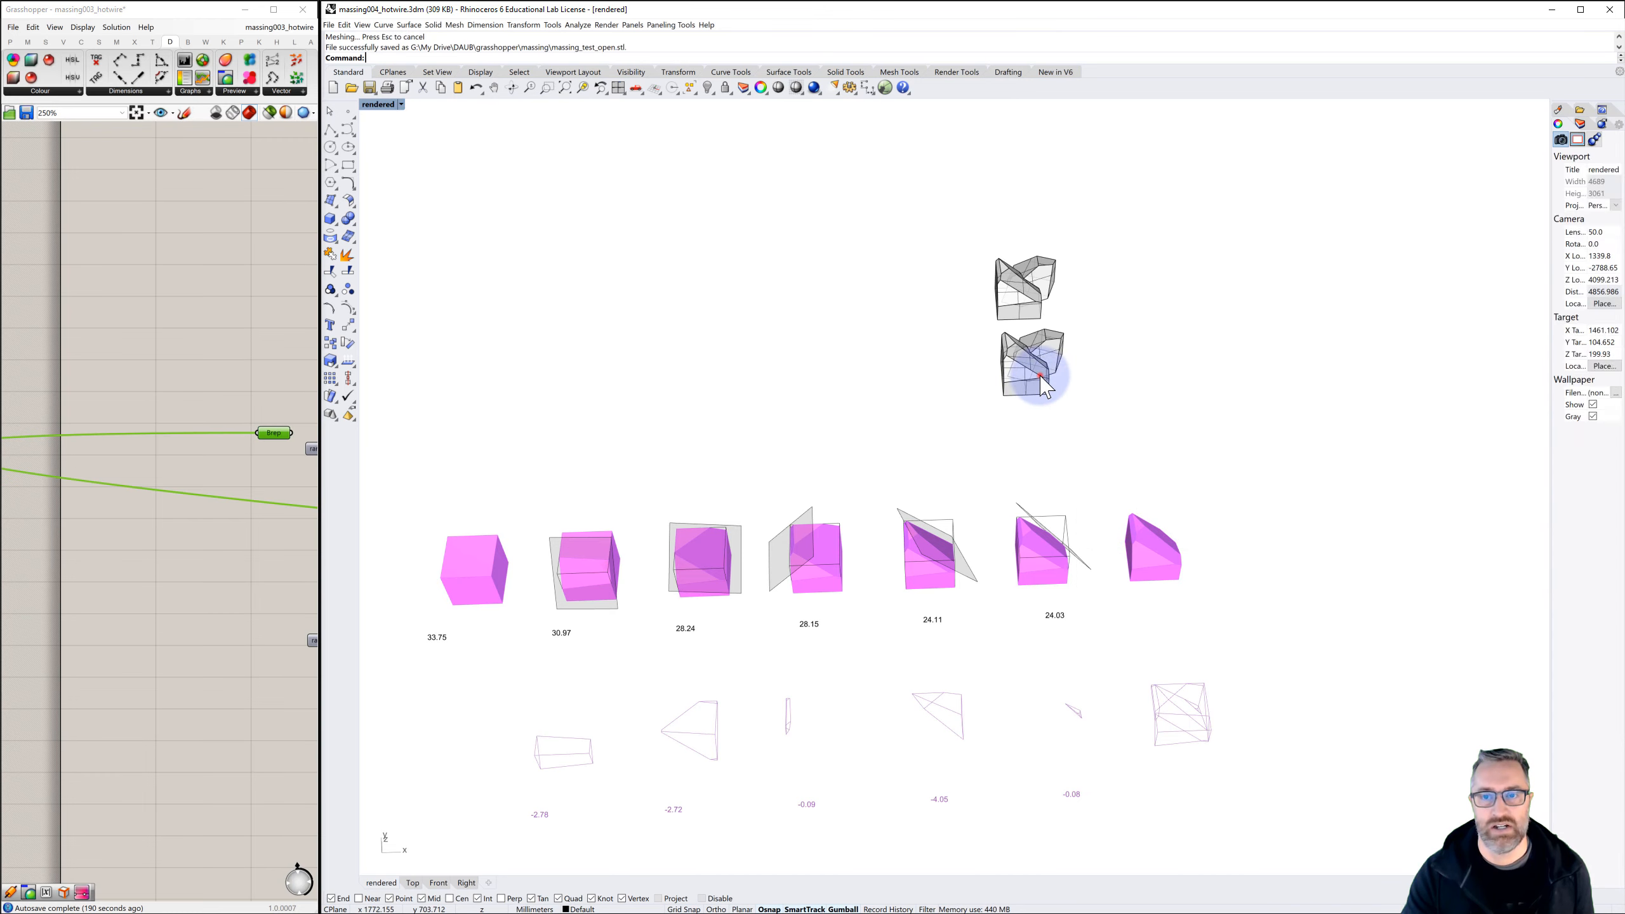
pyautogui.click(1040, 381)
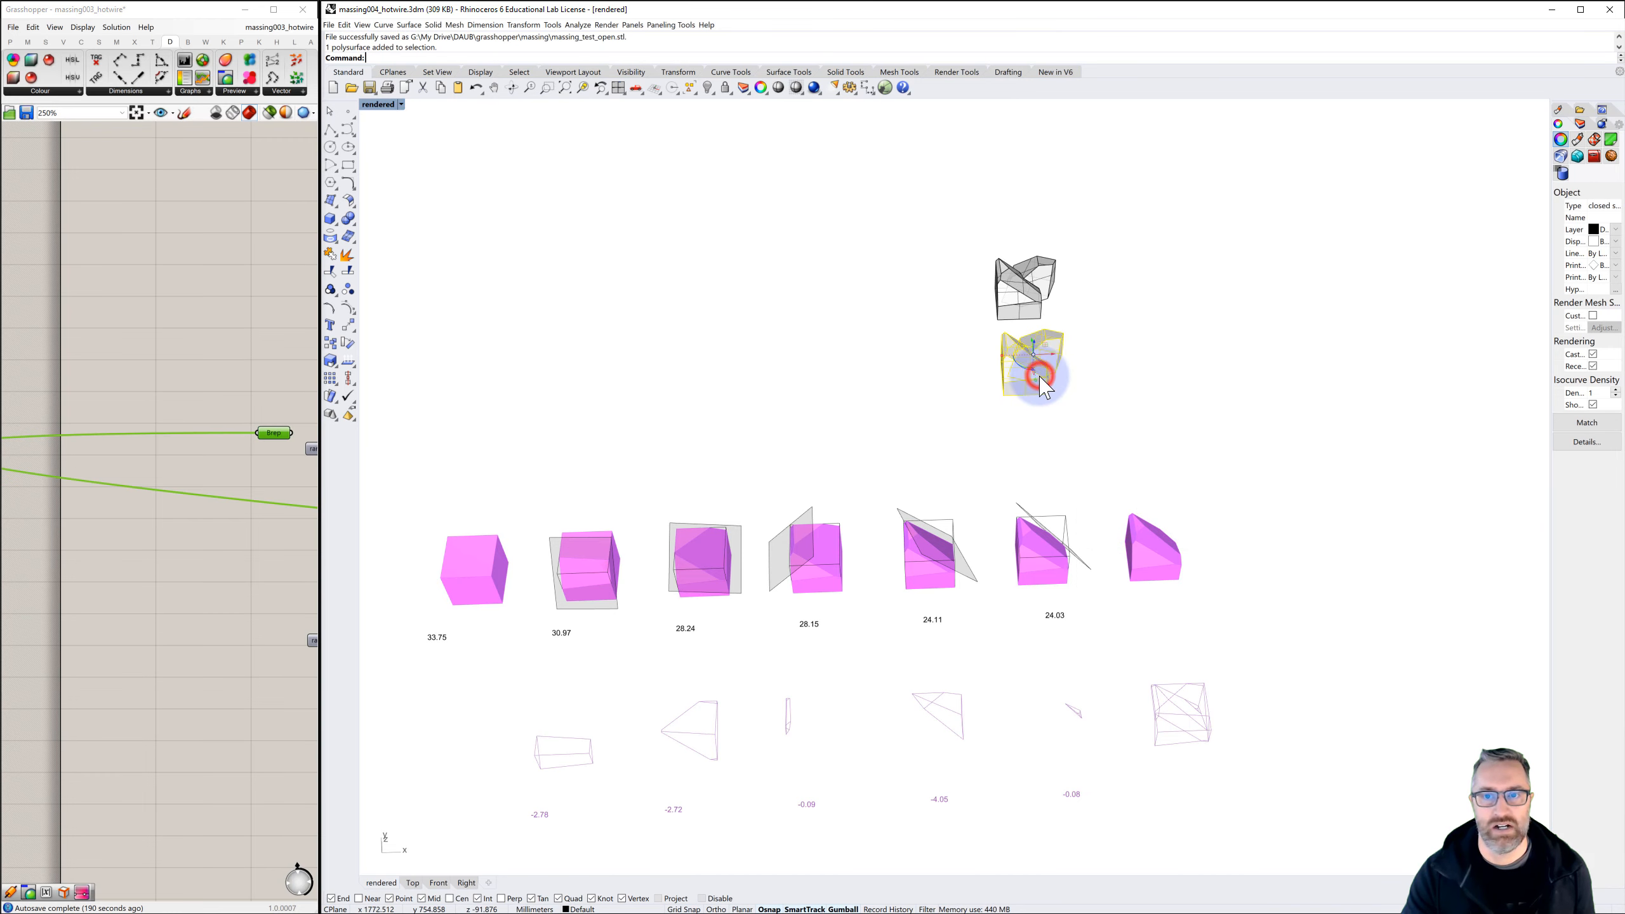
pyautogui.click(328, 25)
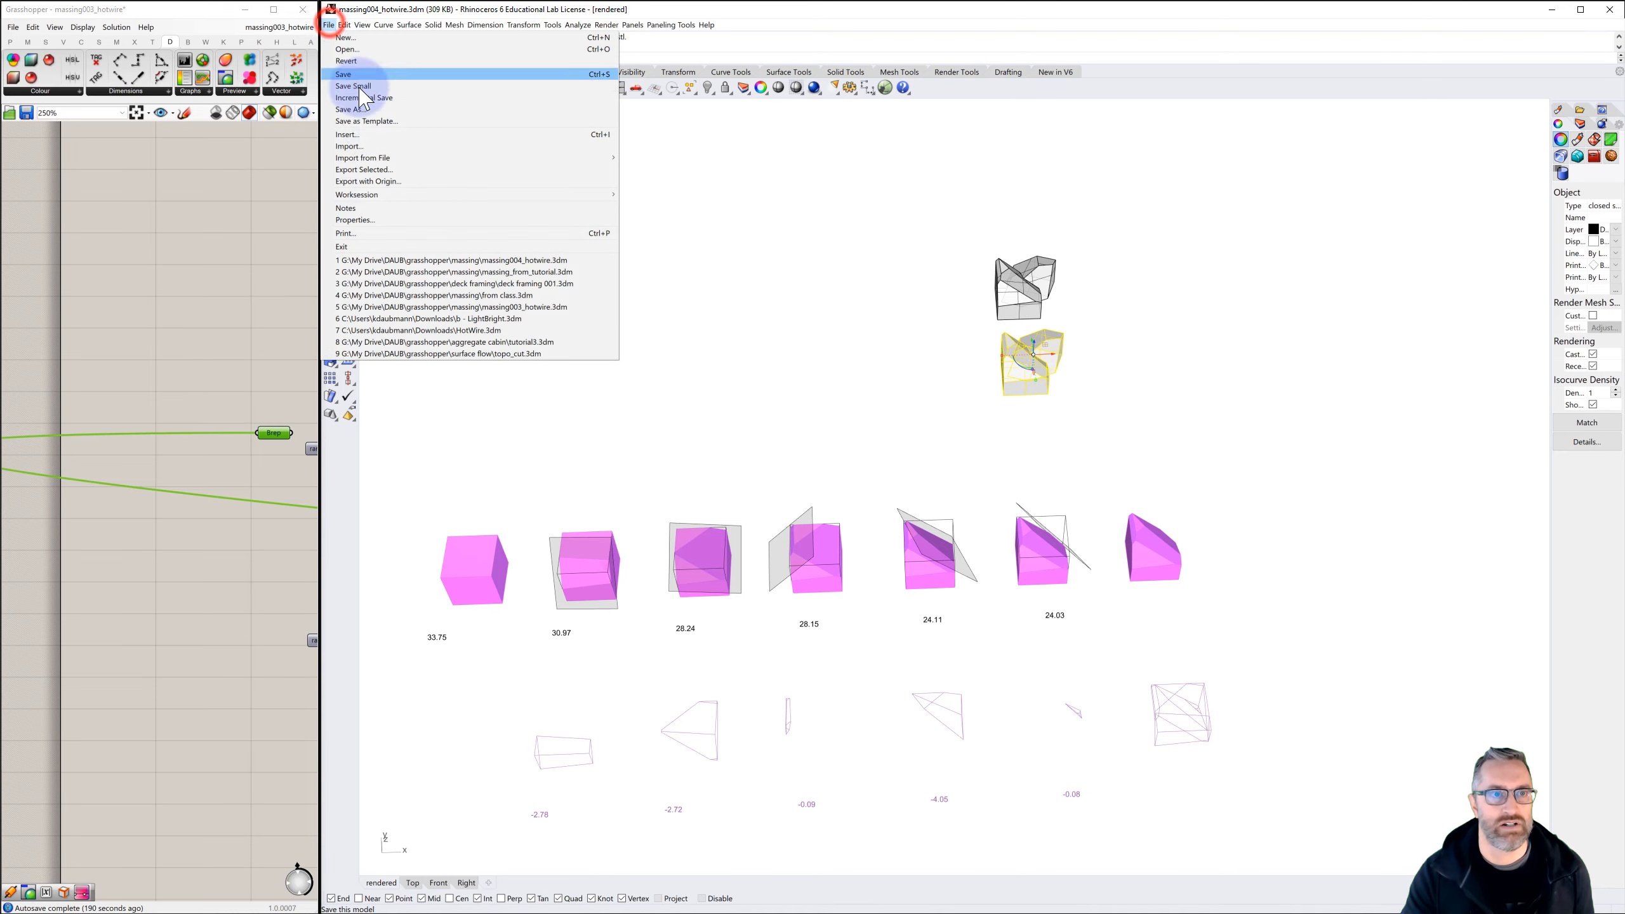
pyautogui.click(370, 171)
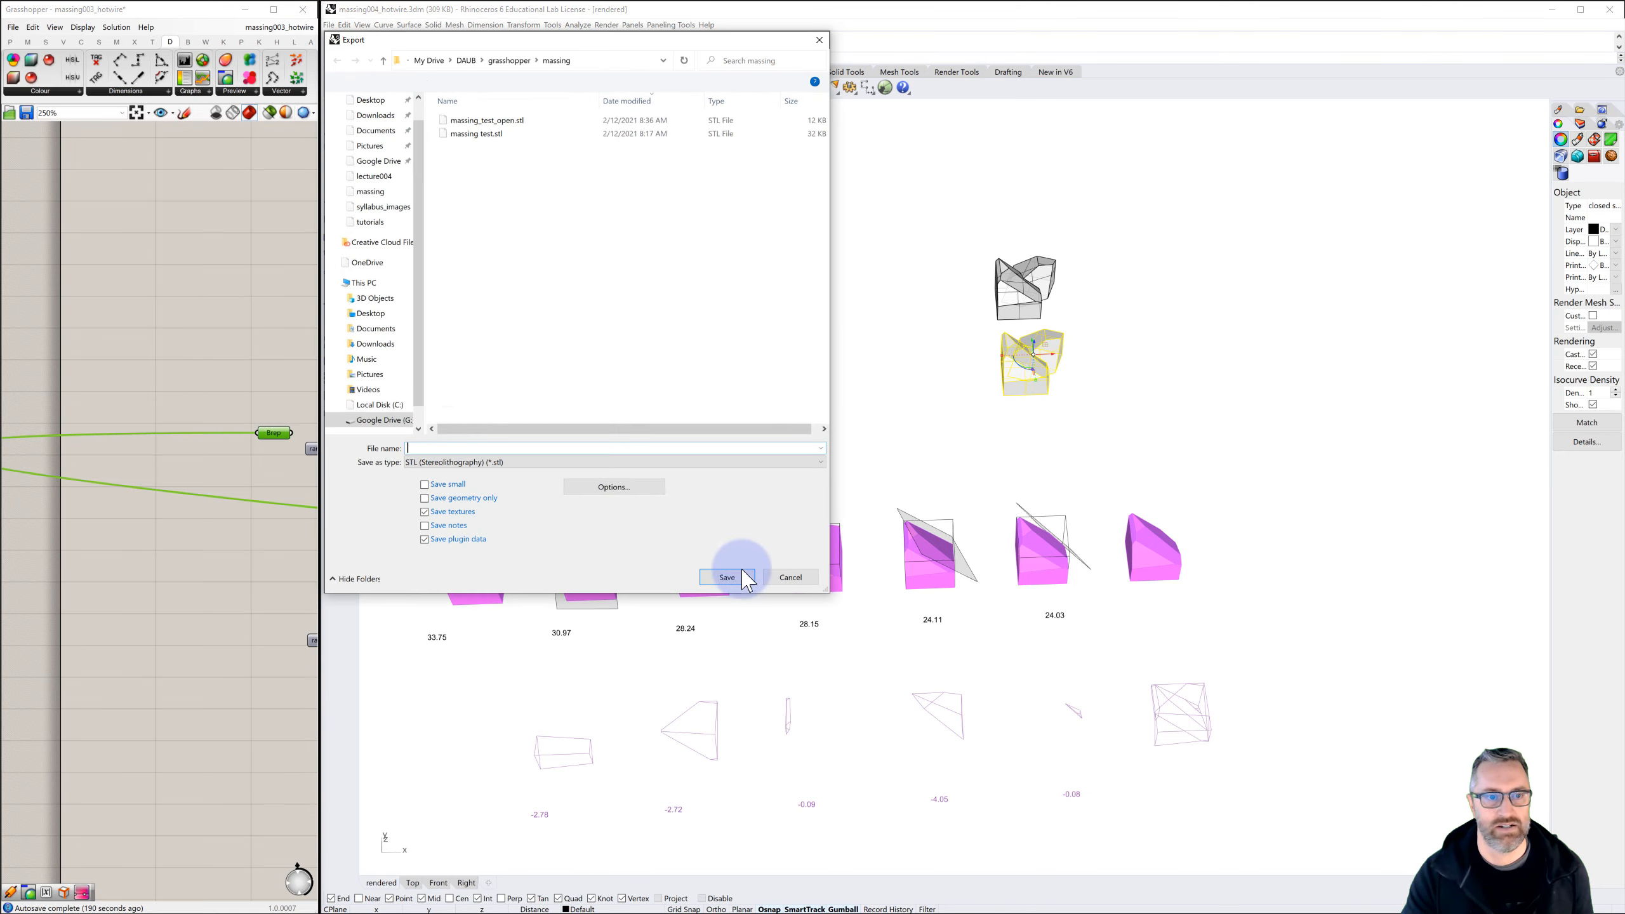
# Name the export massing_test_closed and save it with the default mesh tolerance as a binary STL that includes open objects
pyautogui.click(490, 129)
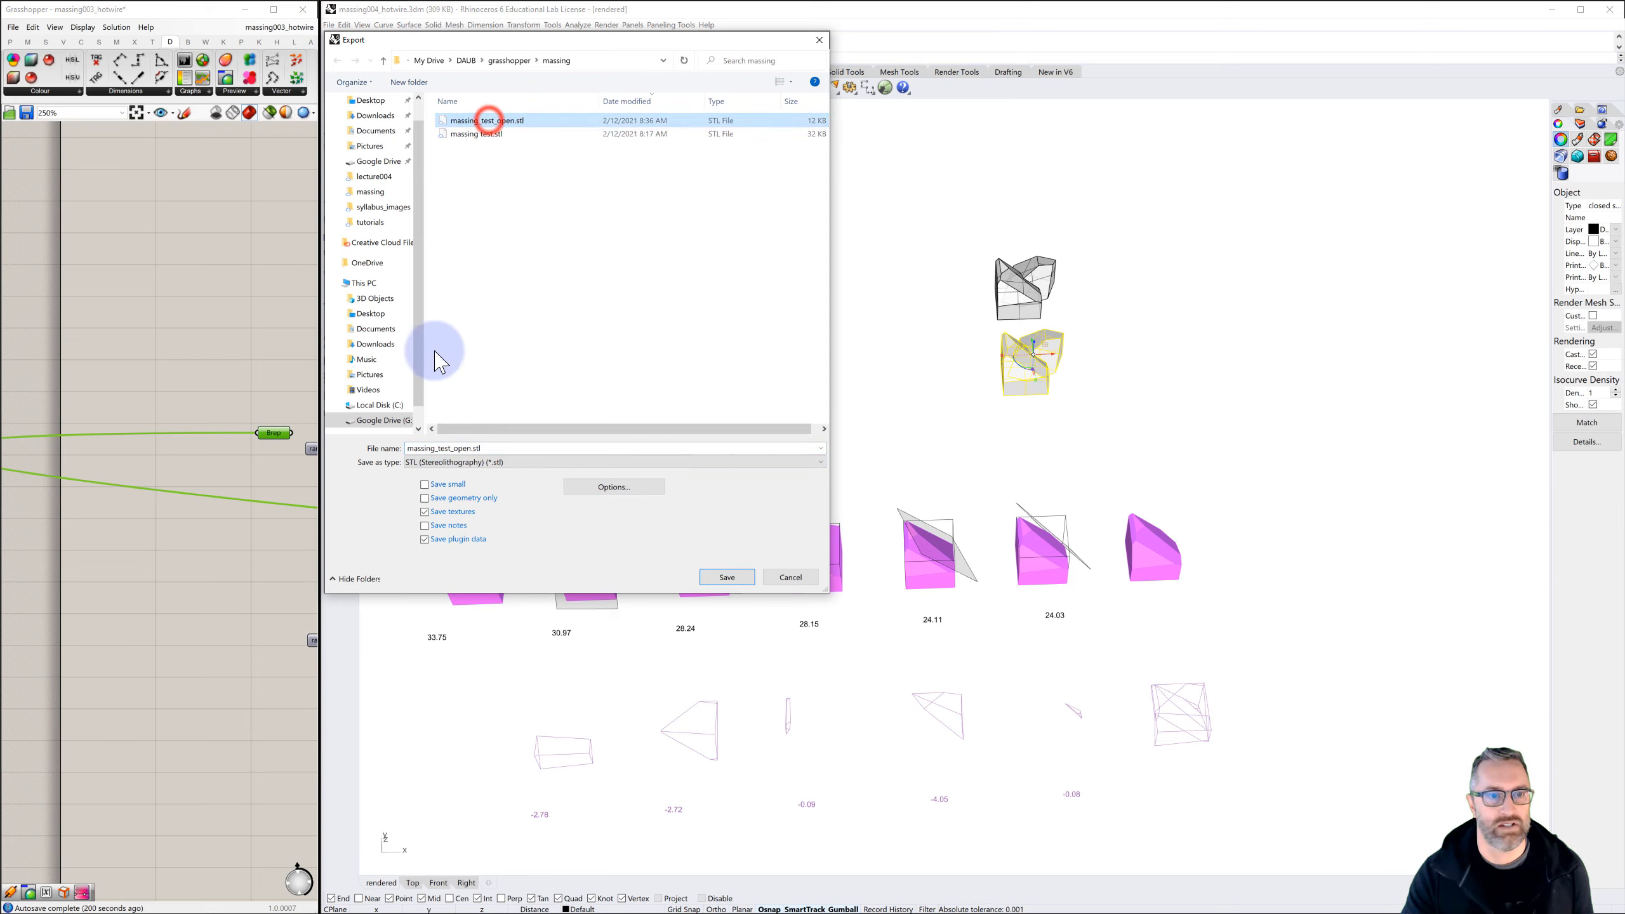
pyautogui.click(456, 448)
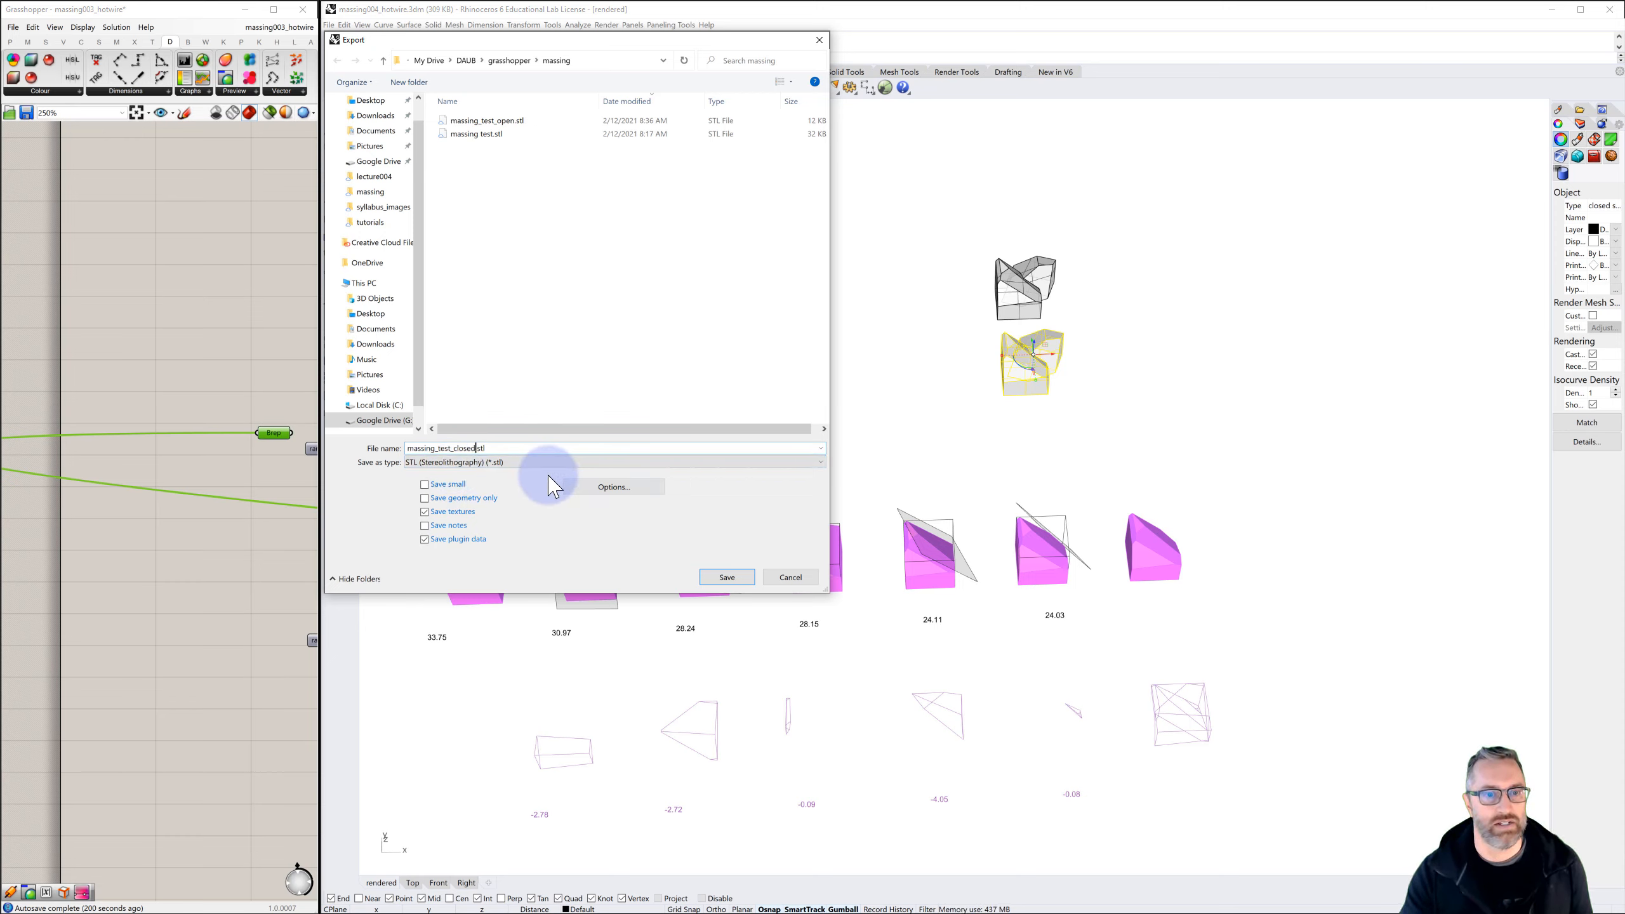
pyautogui.click(727, 577)
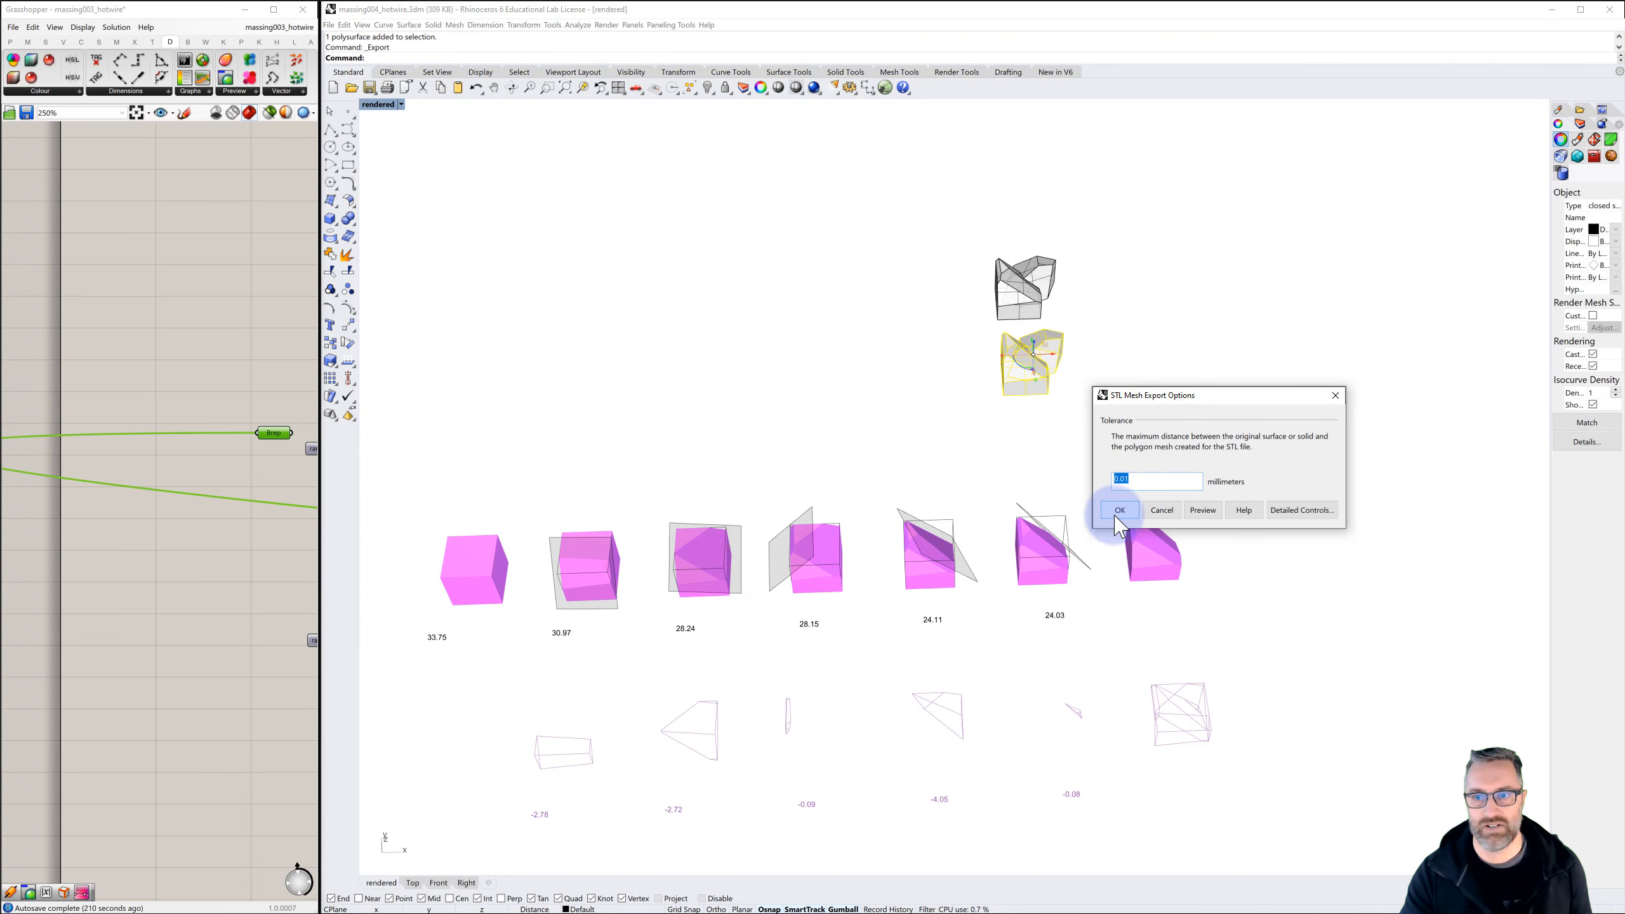
pyautogui.click(1117, 515)
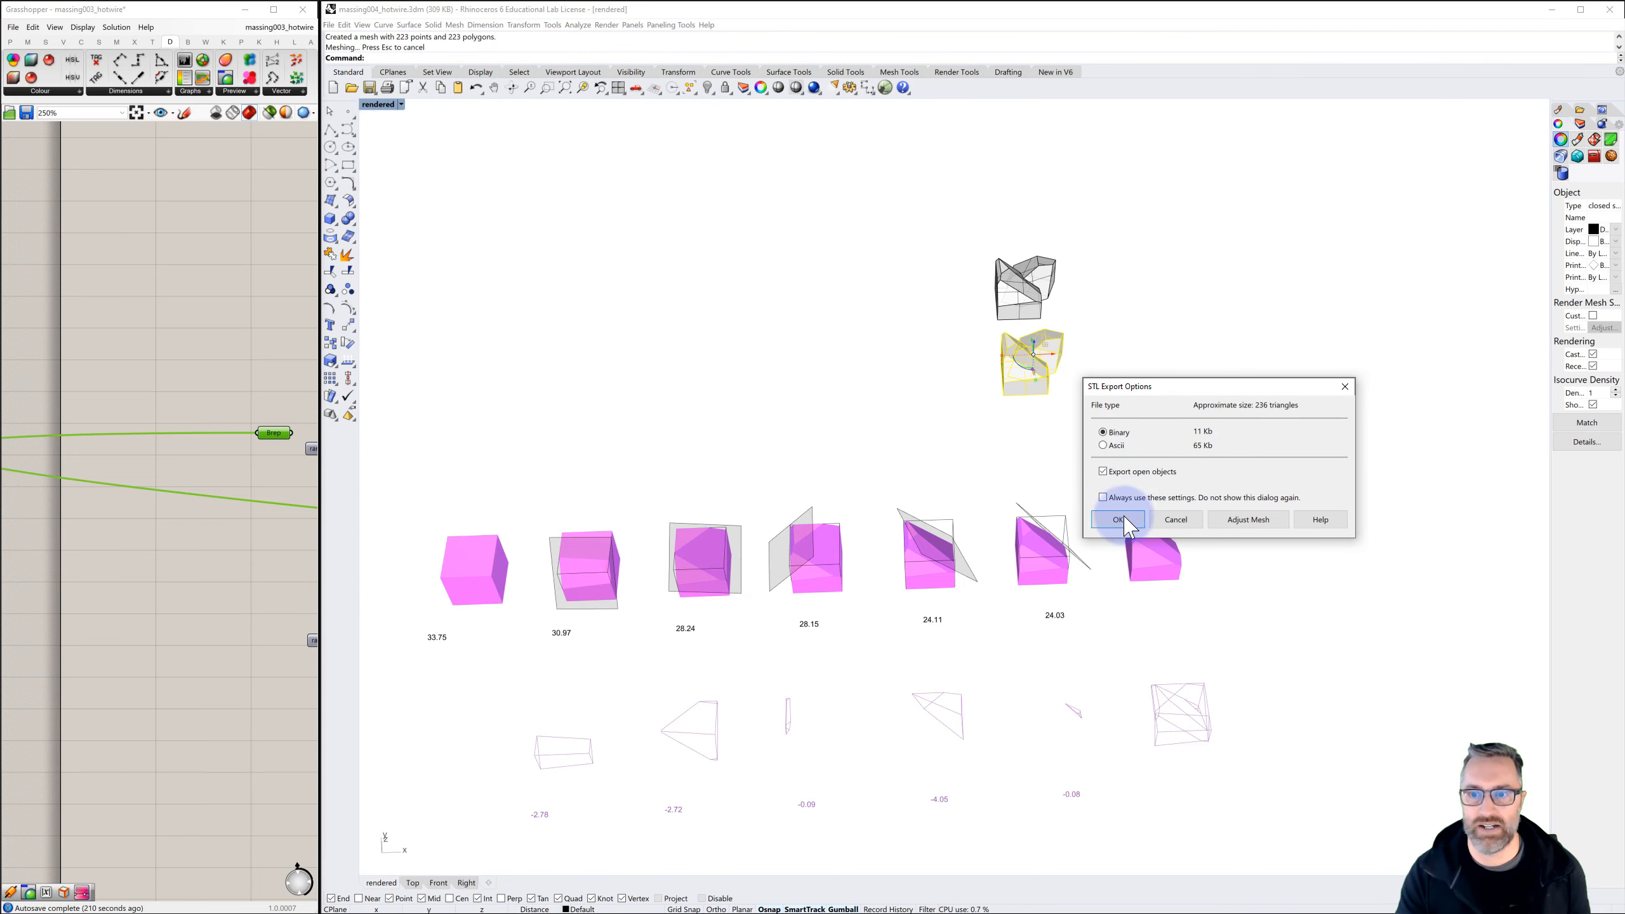
pyautogui.click(1118, 519)
pyautogui.click(1081, 426)
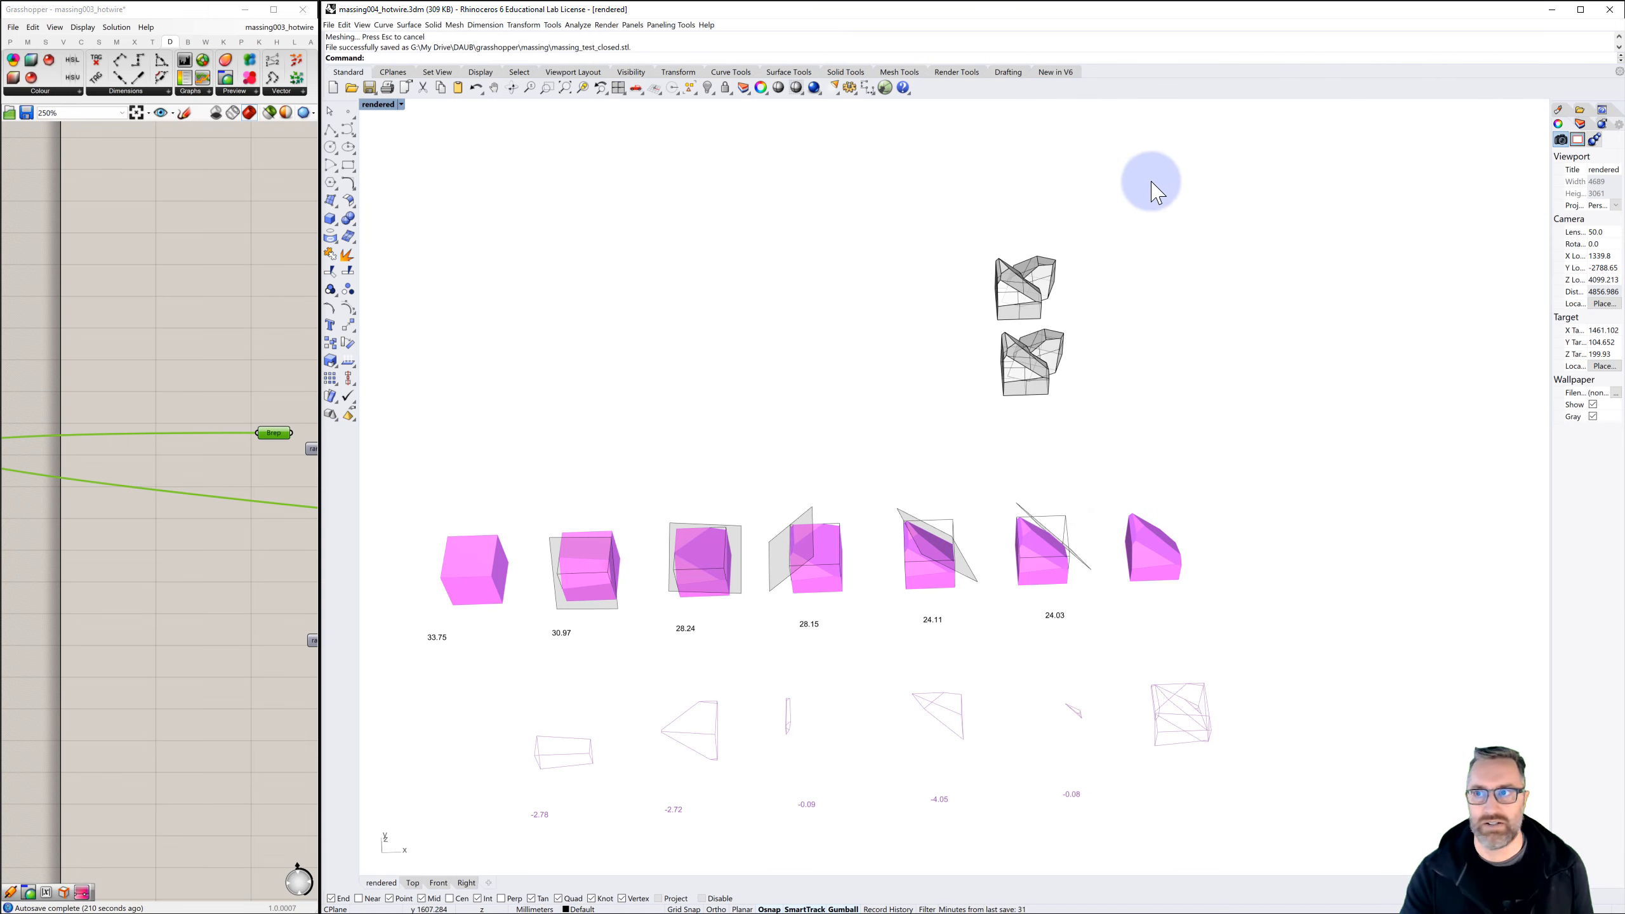
# Switch to the other Rhino window with the massing test file and delete its mesh
pyautogui.click(1549, 9)
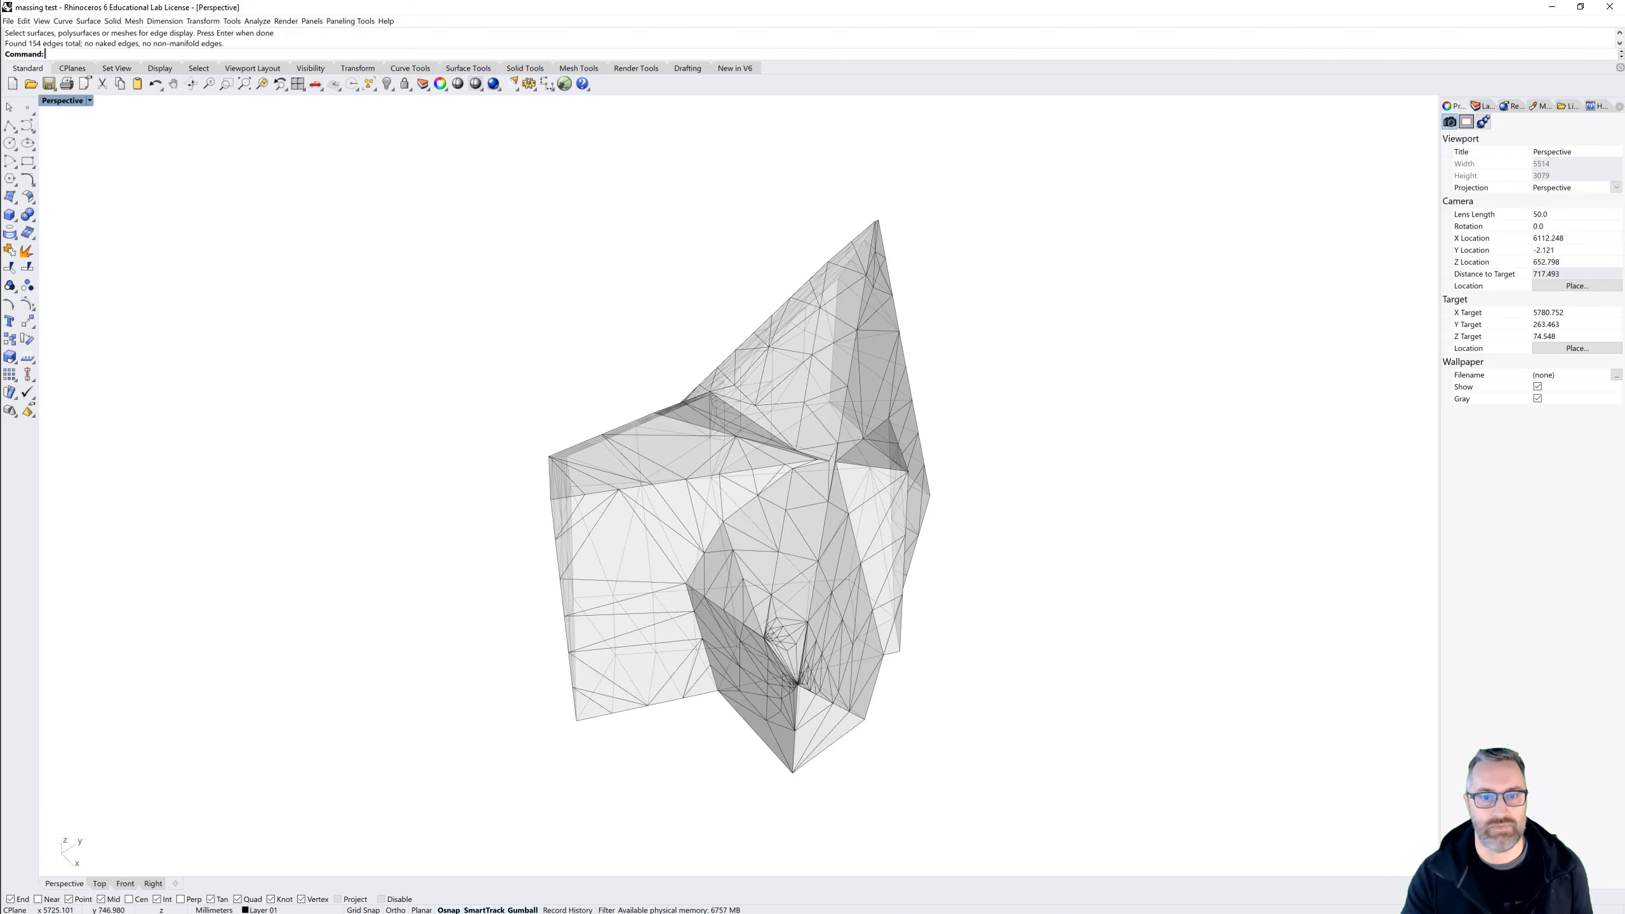
pyautogui.click(827, 452)
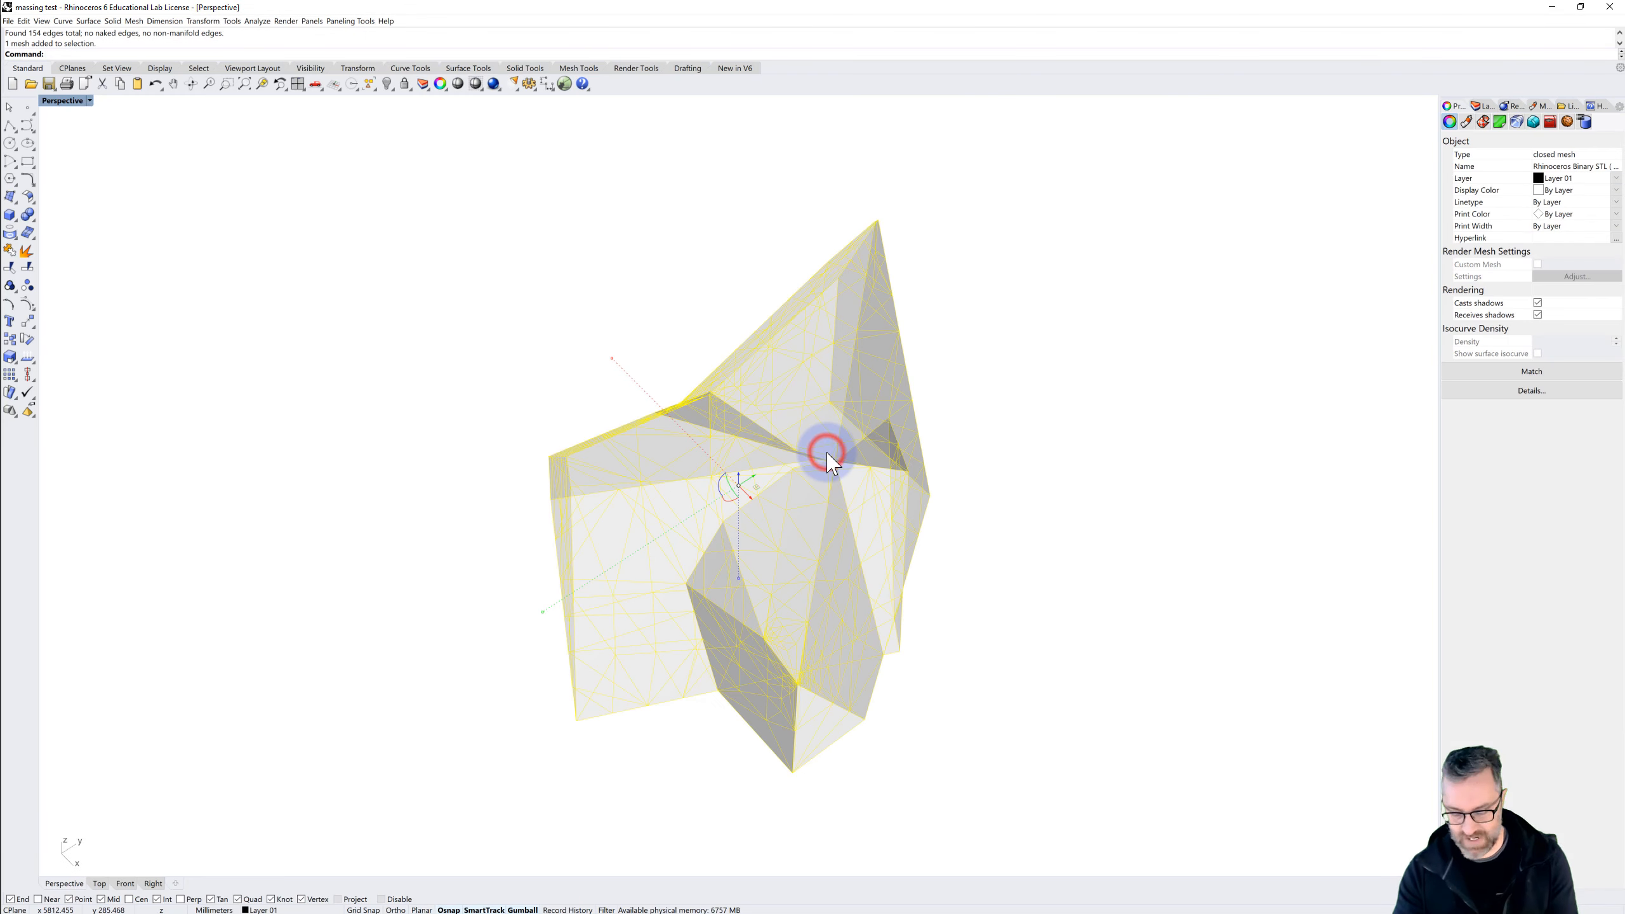
pyautogui.press('Delete')
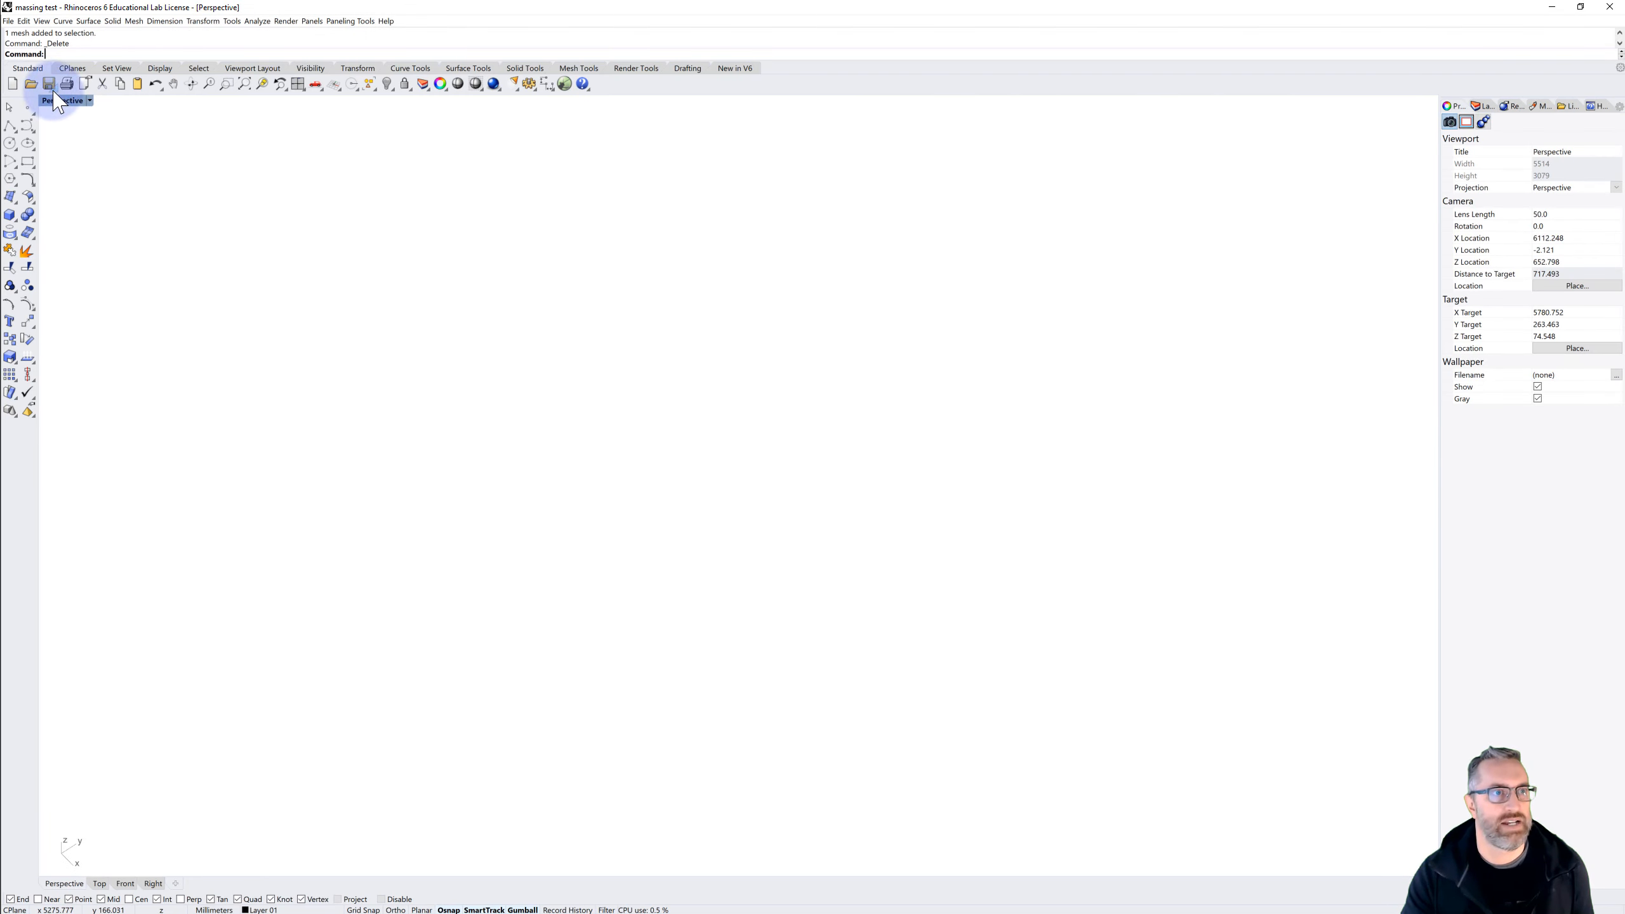
# Open massing_test_open.stl without saving changes to massing test, importing it in millimeters with a 22.5 degree weld angle and split disjoint meshes
pyautogui.click(30, 83)
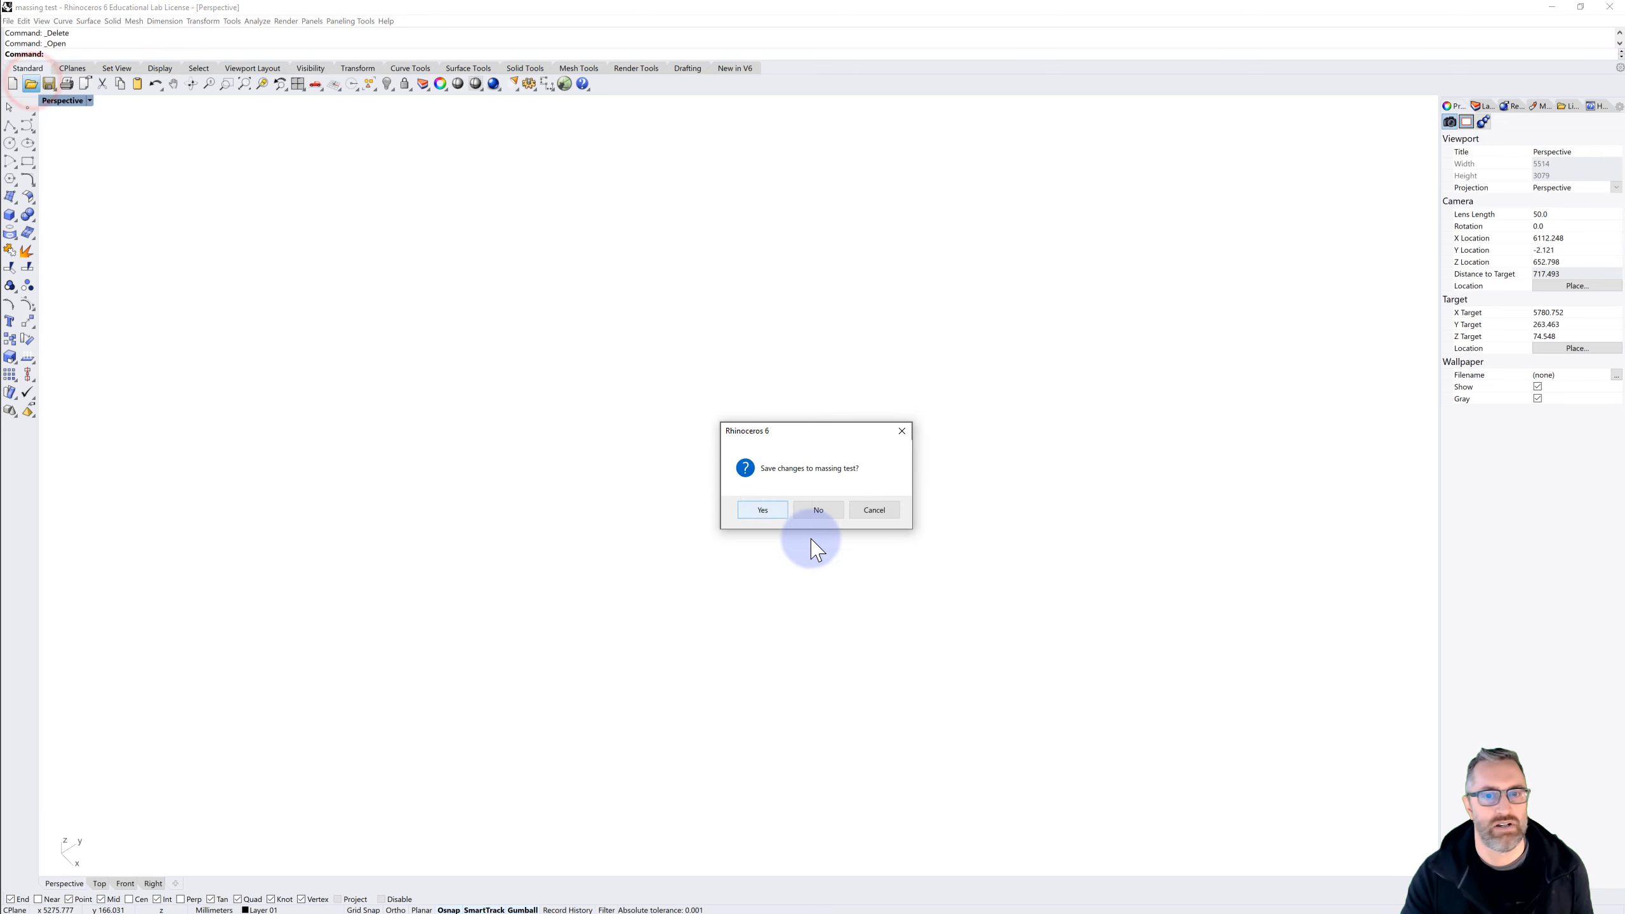
pyautogui.click(818, 511)
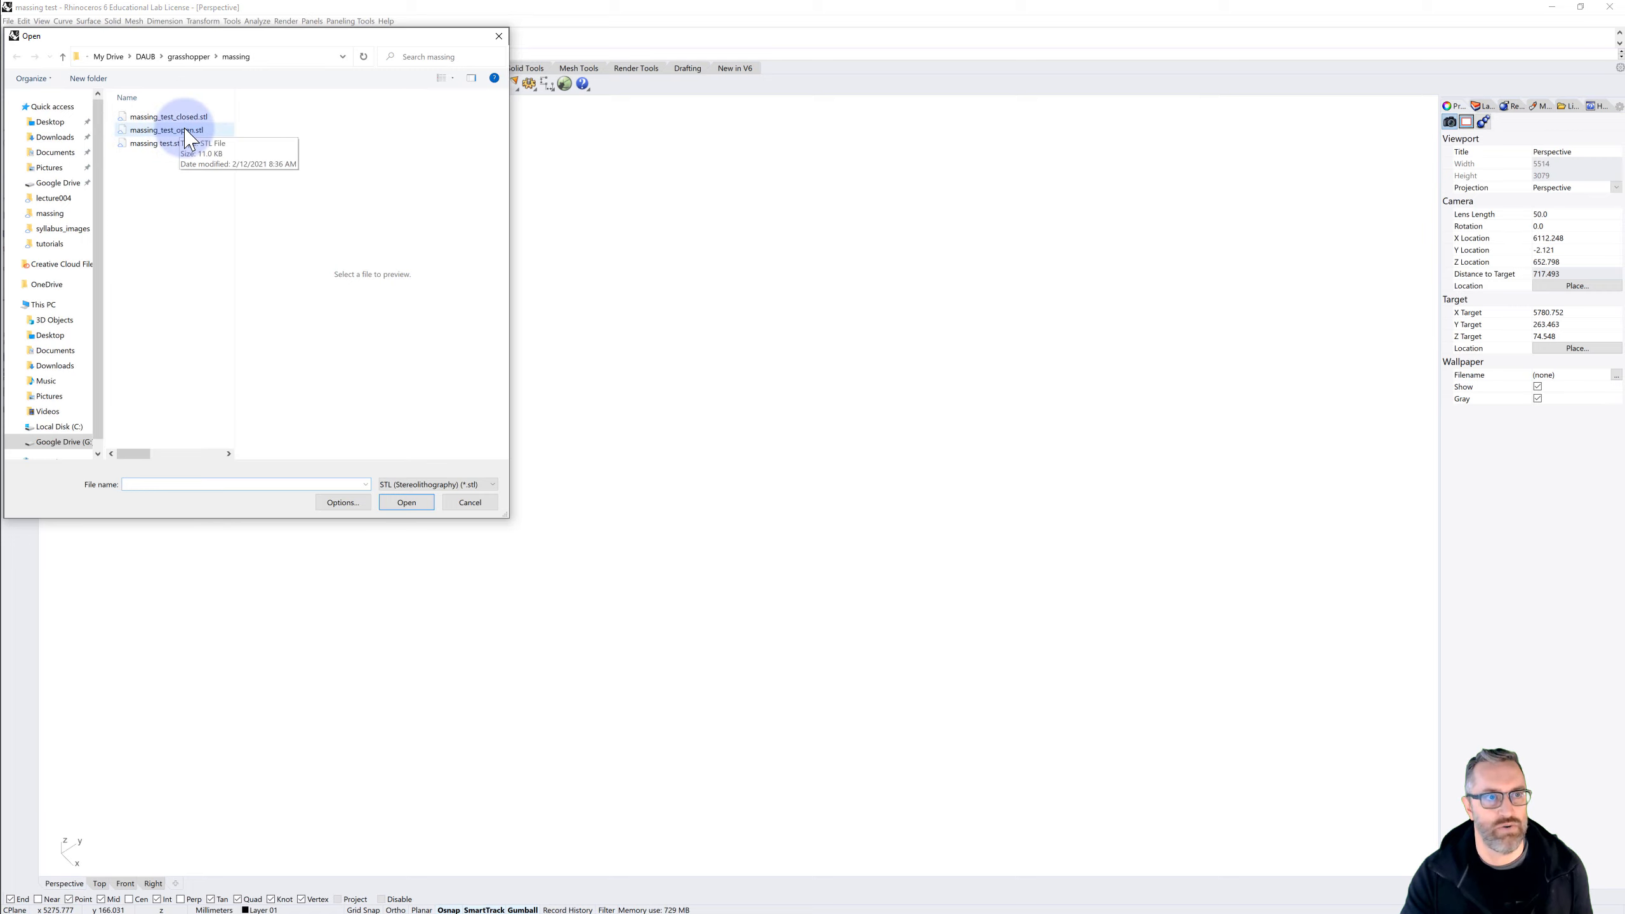
pyautogui.click(405, 503)
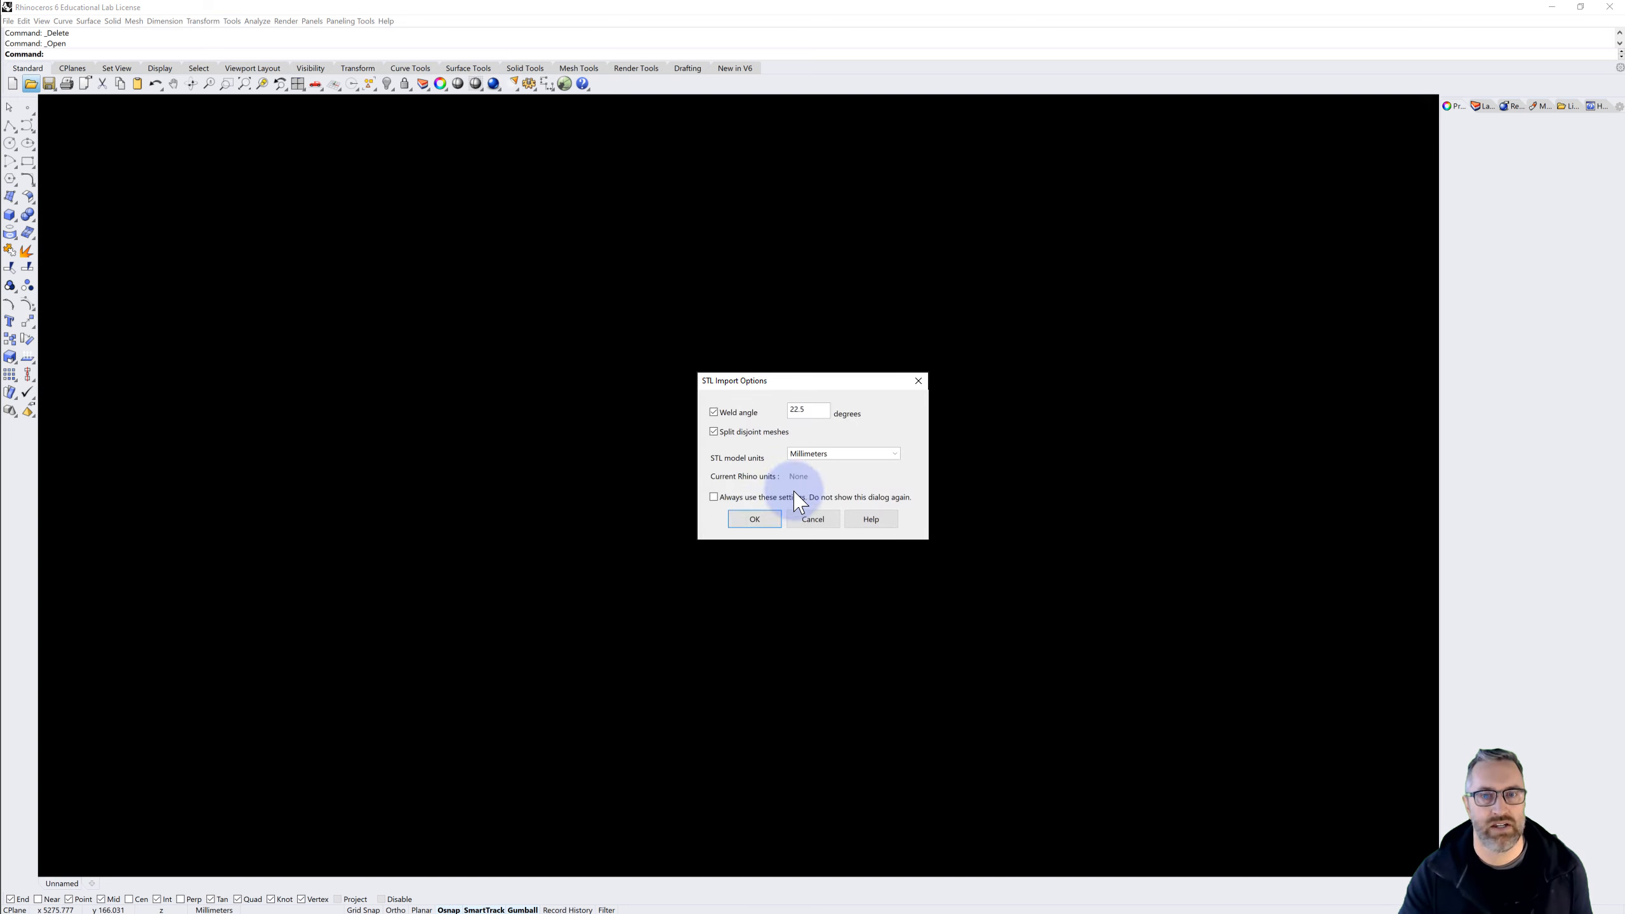
pyautogui.click(756, 520)
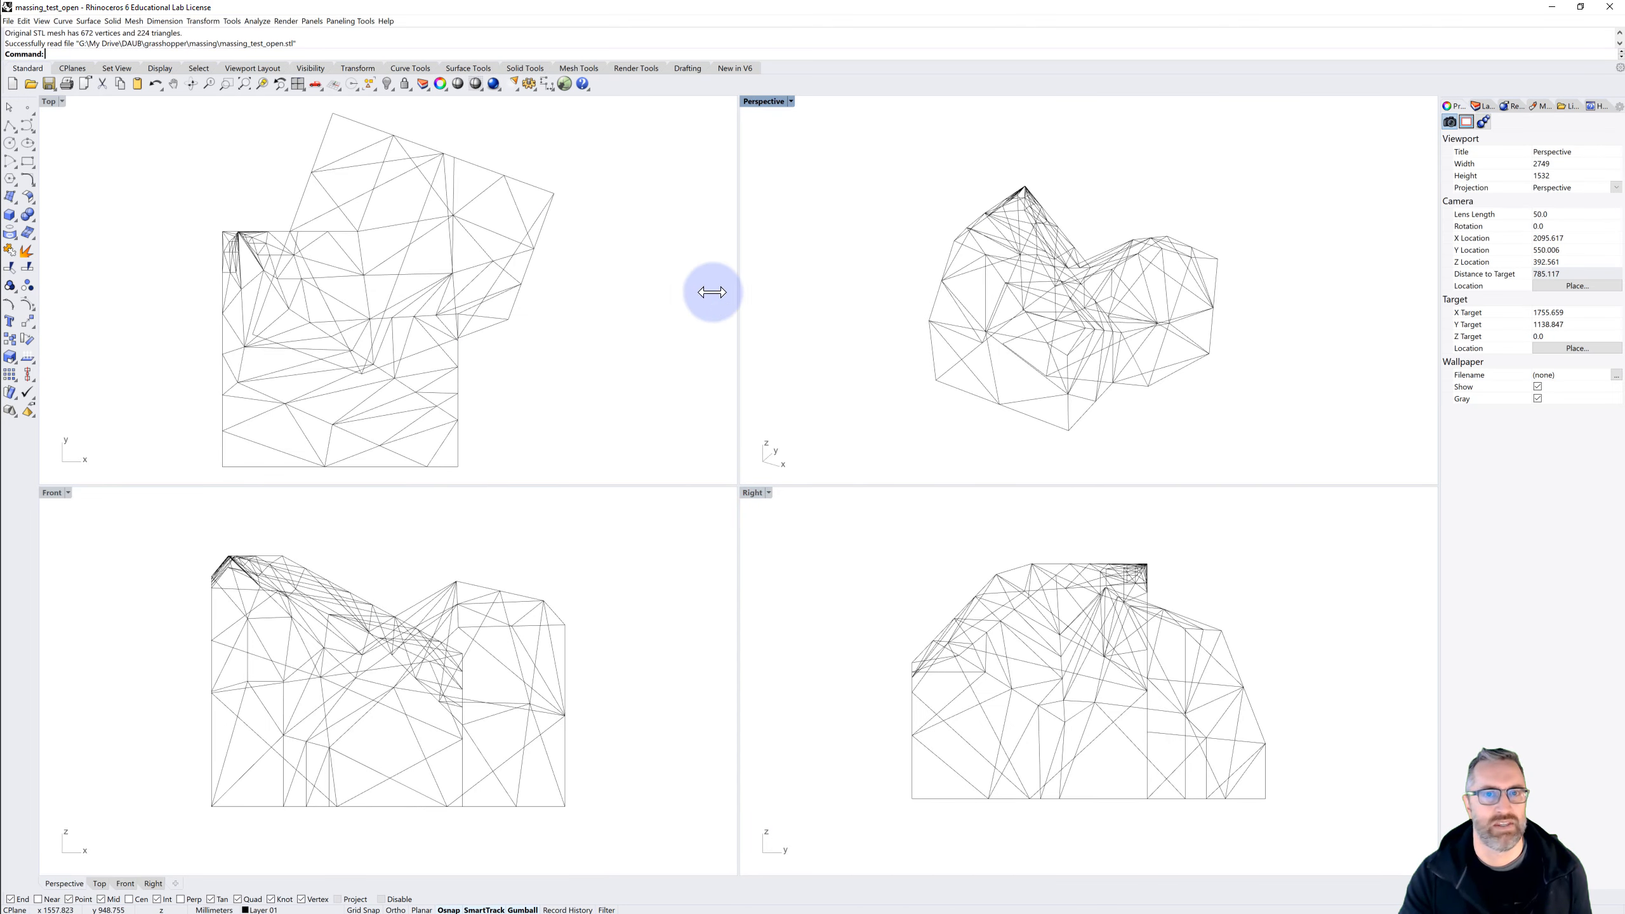
# Maximize the Perspective view, set its display mode to Ghosted and inspect the imported mesh from several sides
pyautogui.doubleClick(755, 101)
pyautogui.click(62, 101)
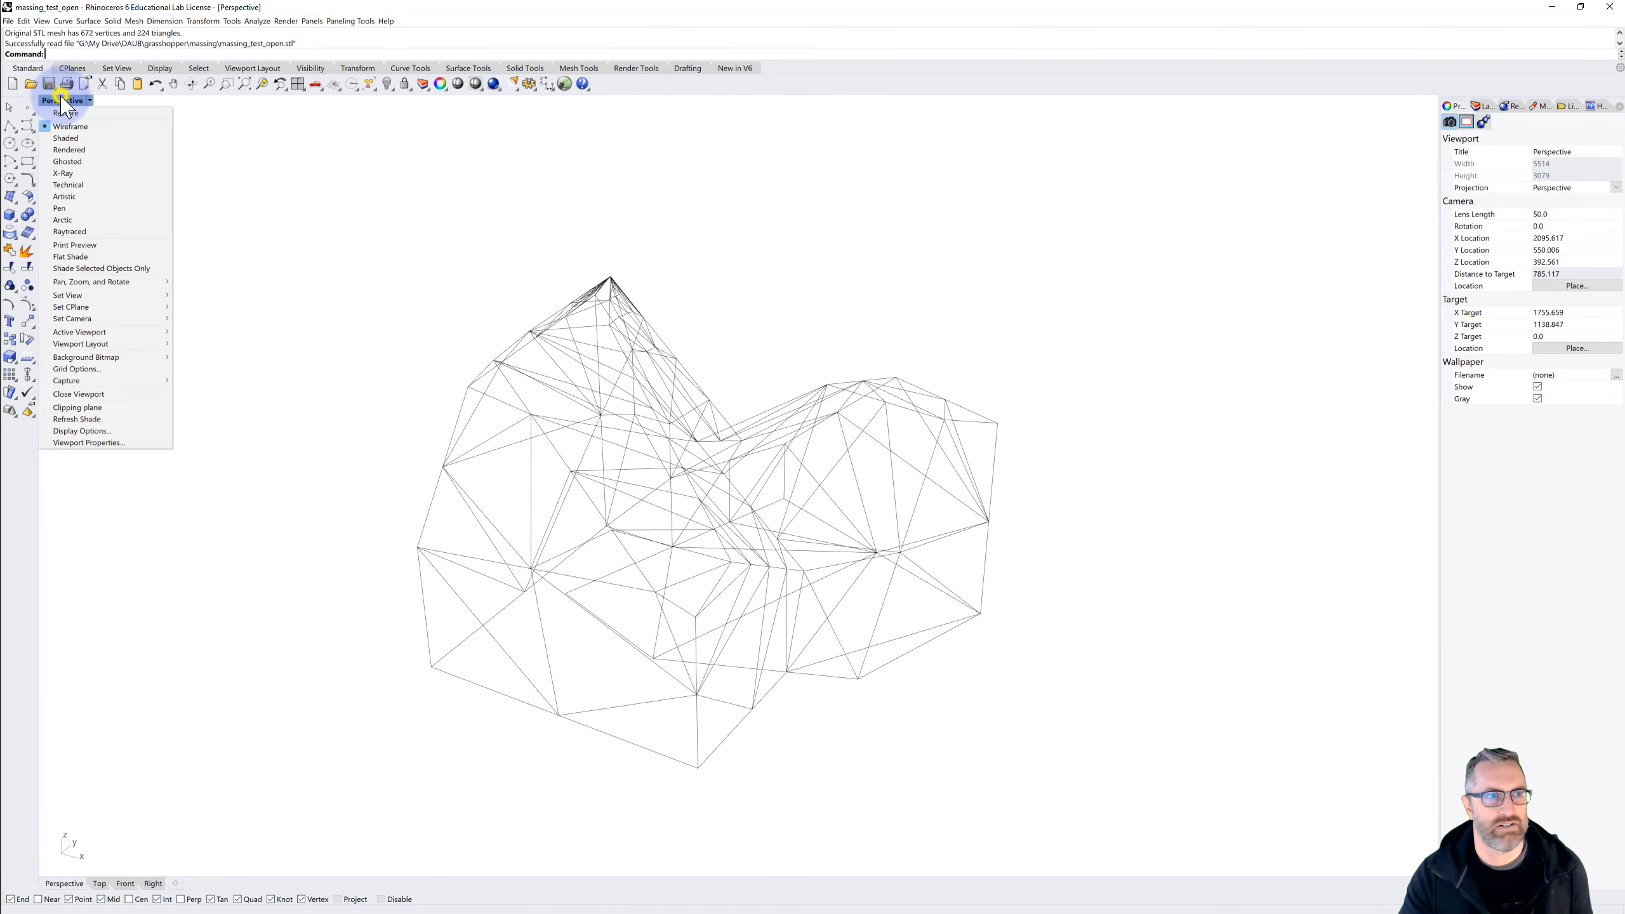
pyautogui.click(75, 162)
pyautogui.moveTo(238, 252); pyautogui.dragTo(313, 336, button='right')
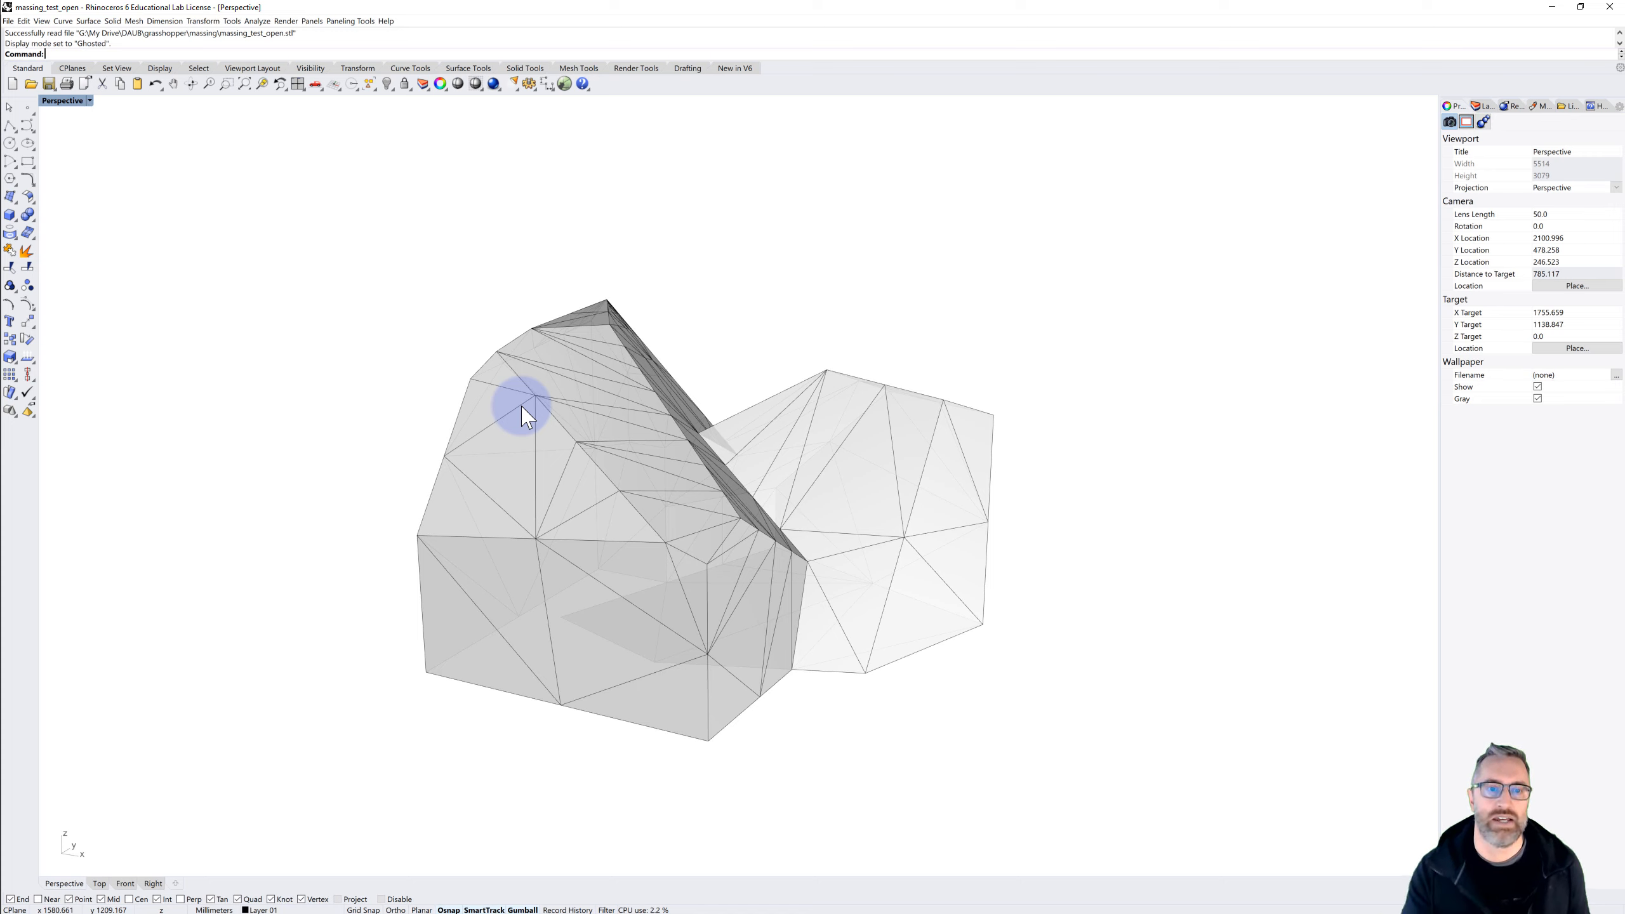
pyautogui.moveTo(687, 498); pyautogui.dragTo(661, 456, button='right')
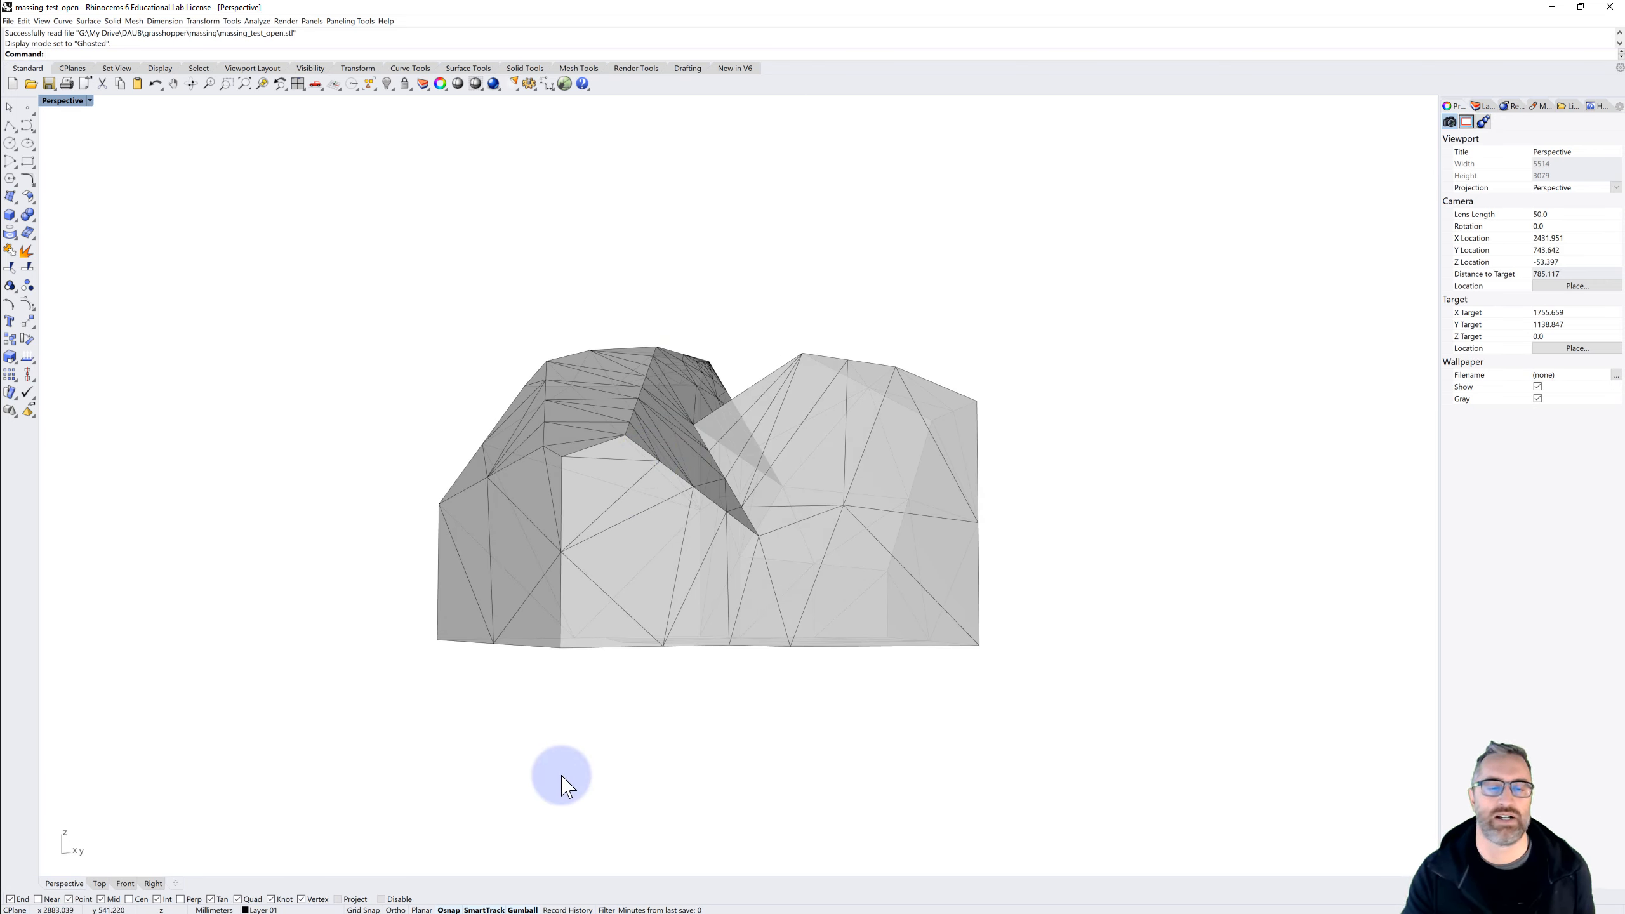
pyautogui.moveTo(592, 630); pyautogui.dragTo(602, 664, button='right')
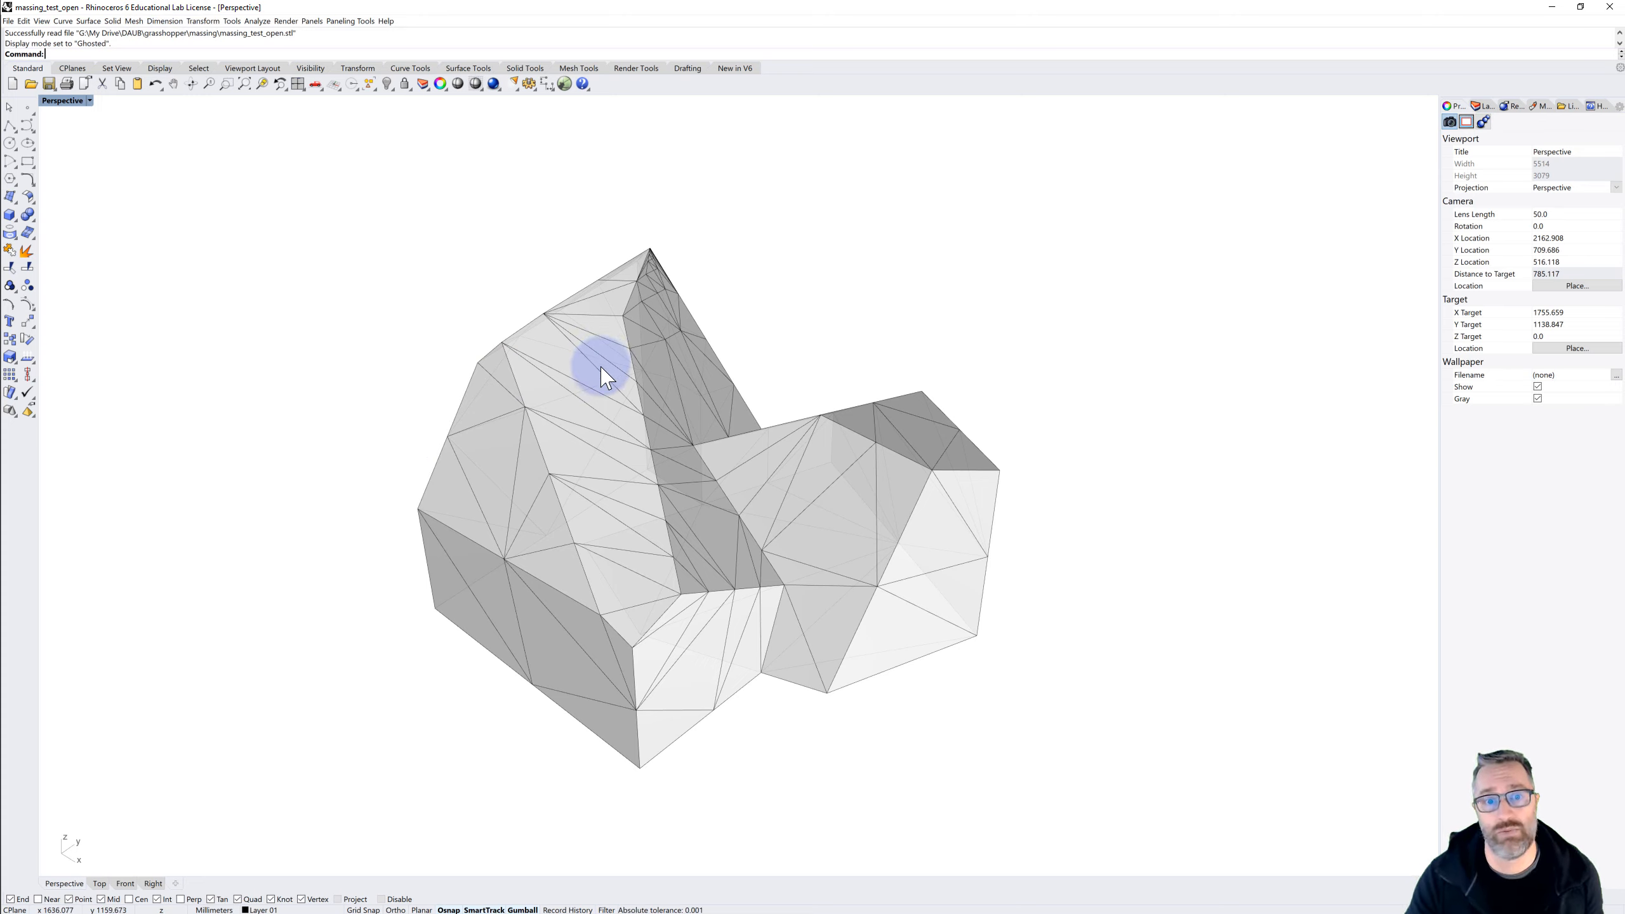
pyautogui.moveTo(579, 410); pyautogui.dragTo(692, 442, button='right')
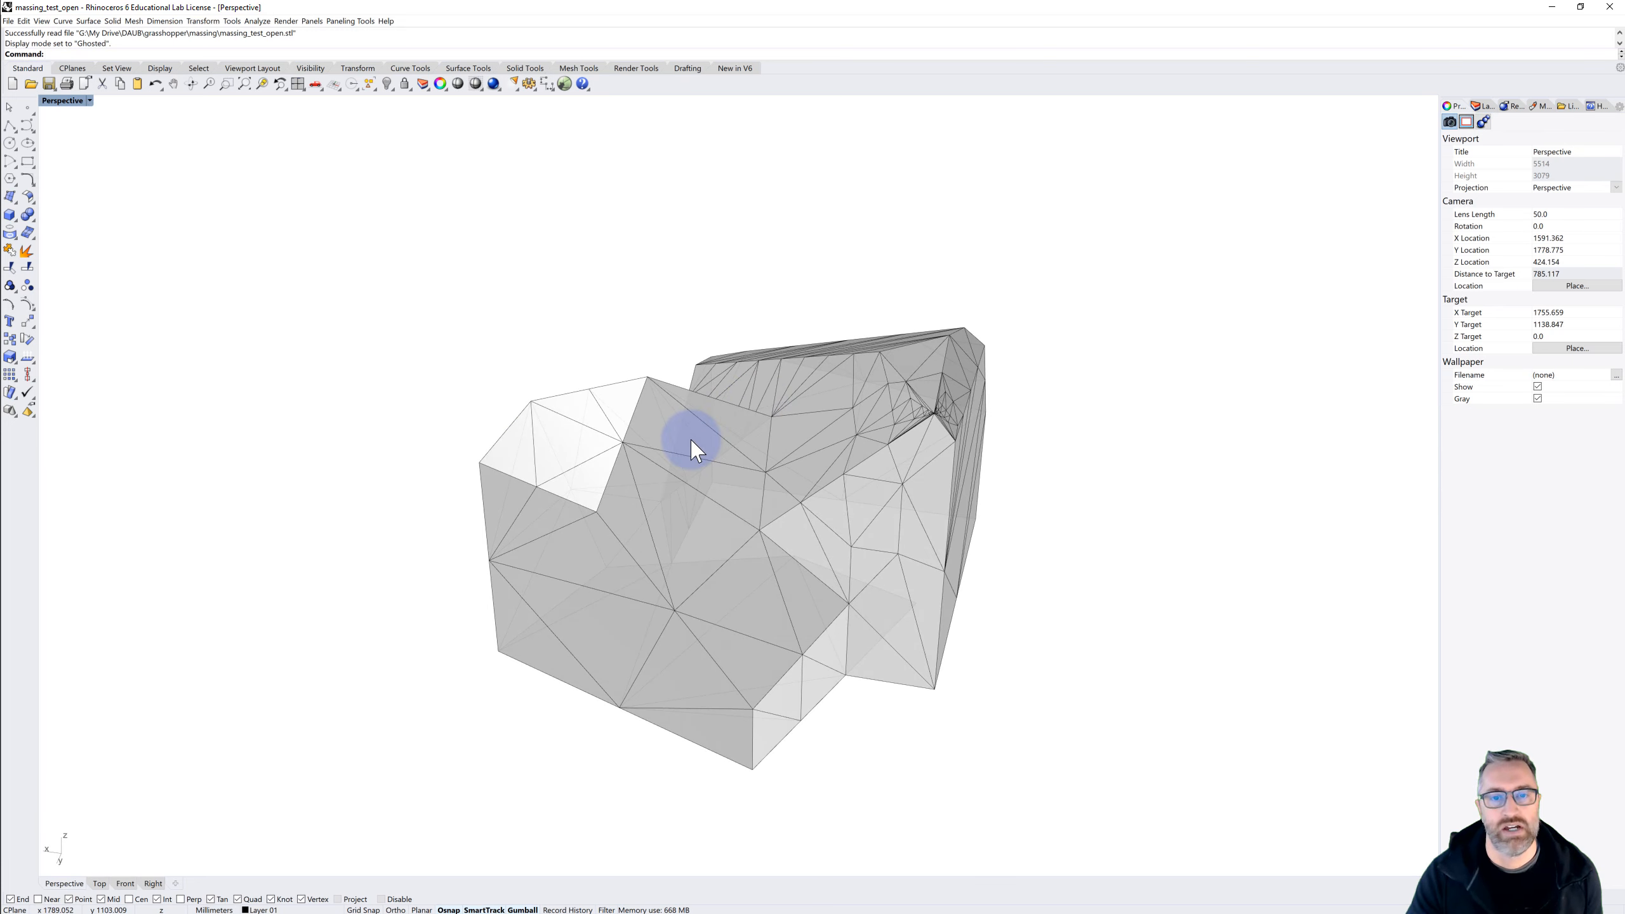
# Run Show Edges on the imported mesh for naked edges, examine its underside from several angles, and close the edge analysis
pyautogui.click(686, 440)
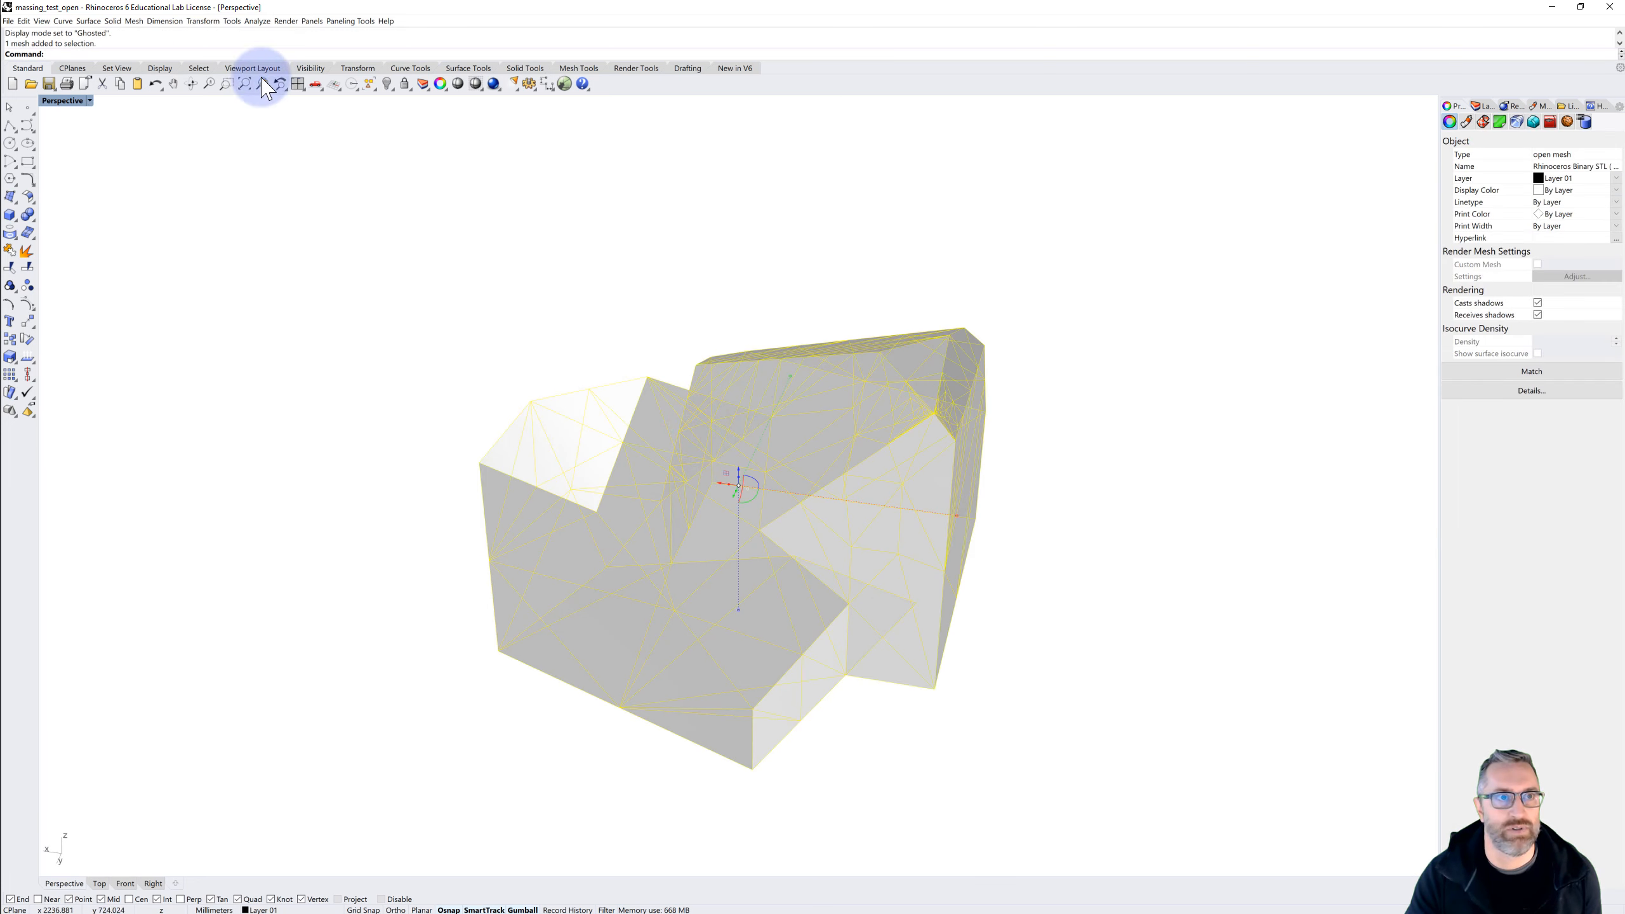
pyautogui.click(257, 21)
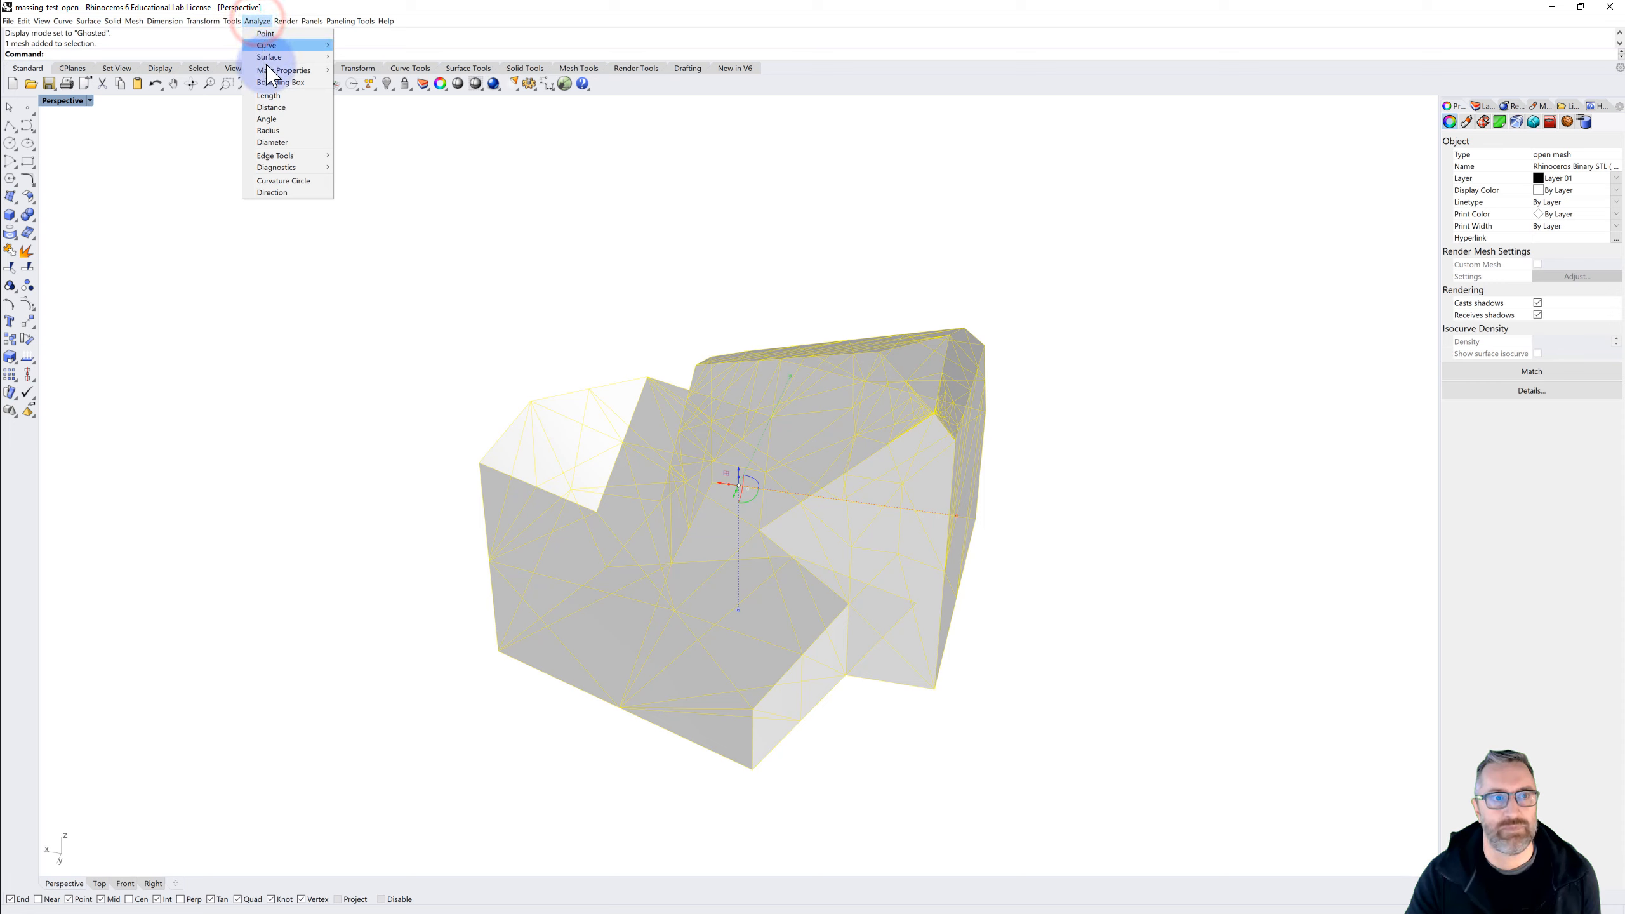
pyautogui.click(274, 155)
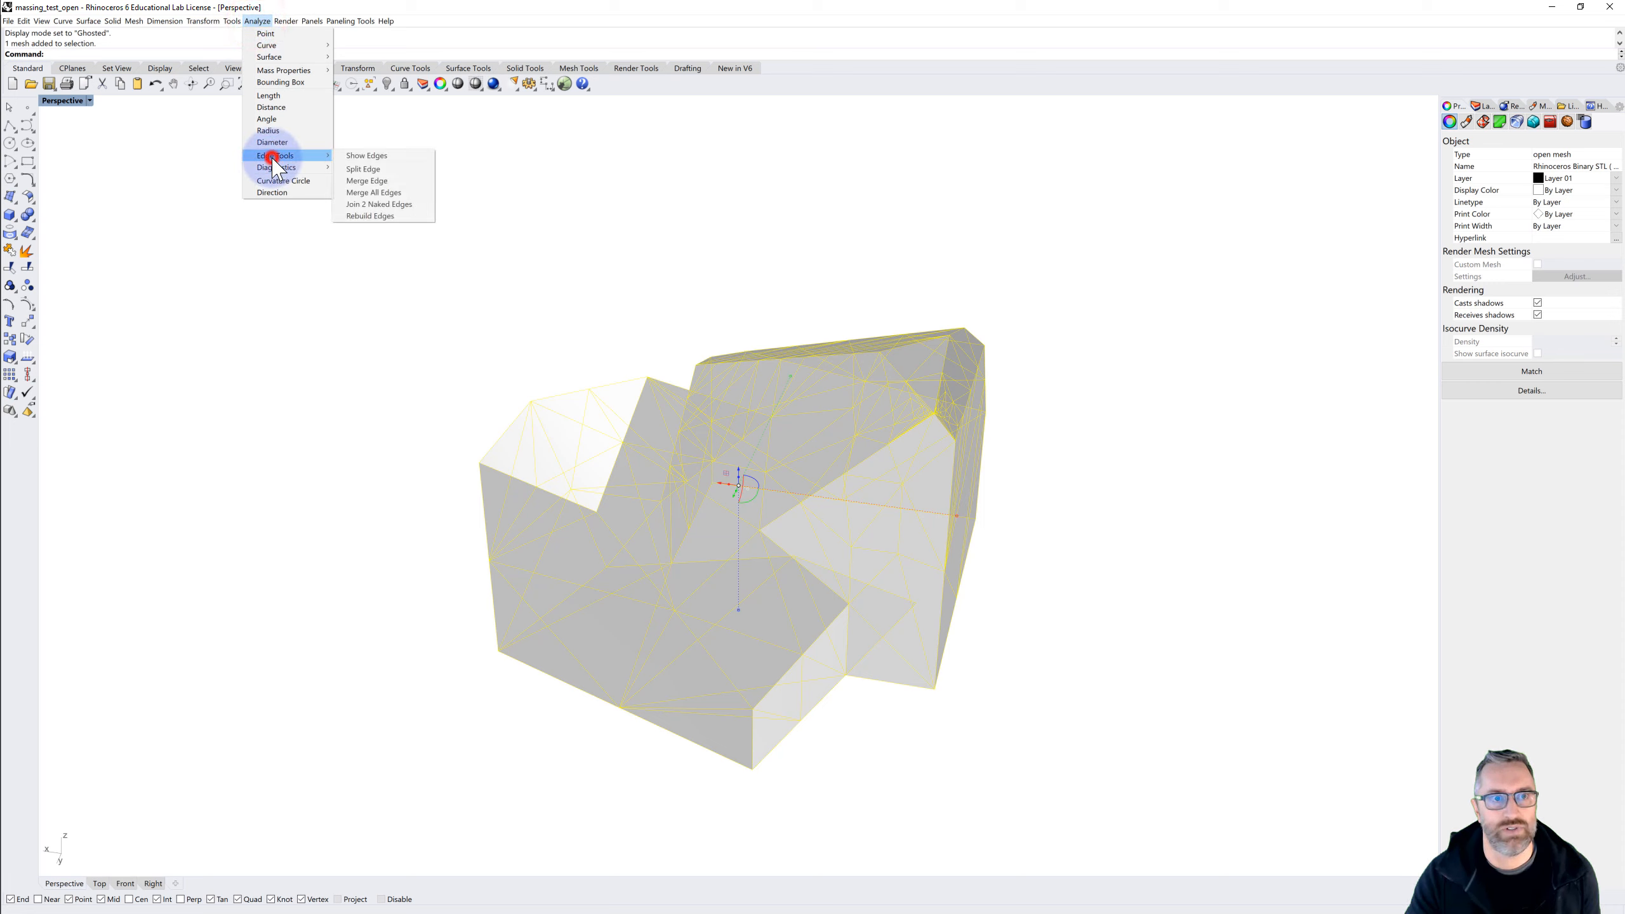
pyautogui.click(366, 156)
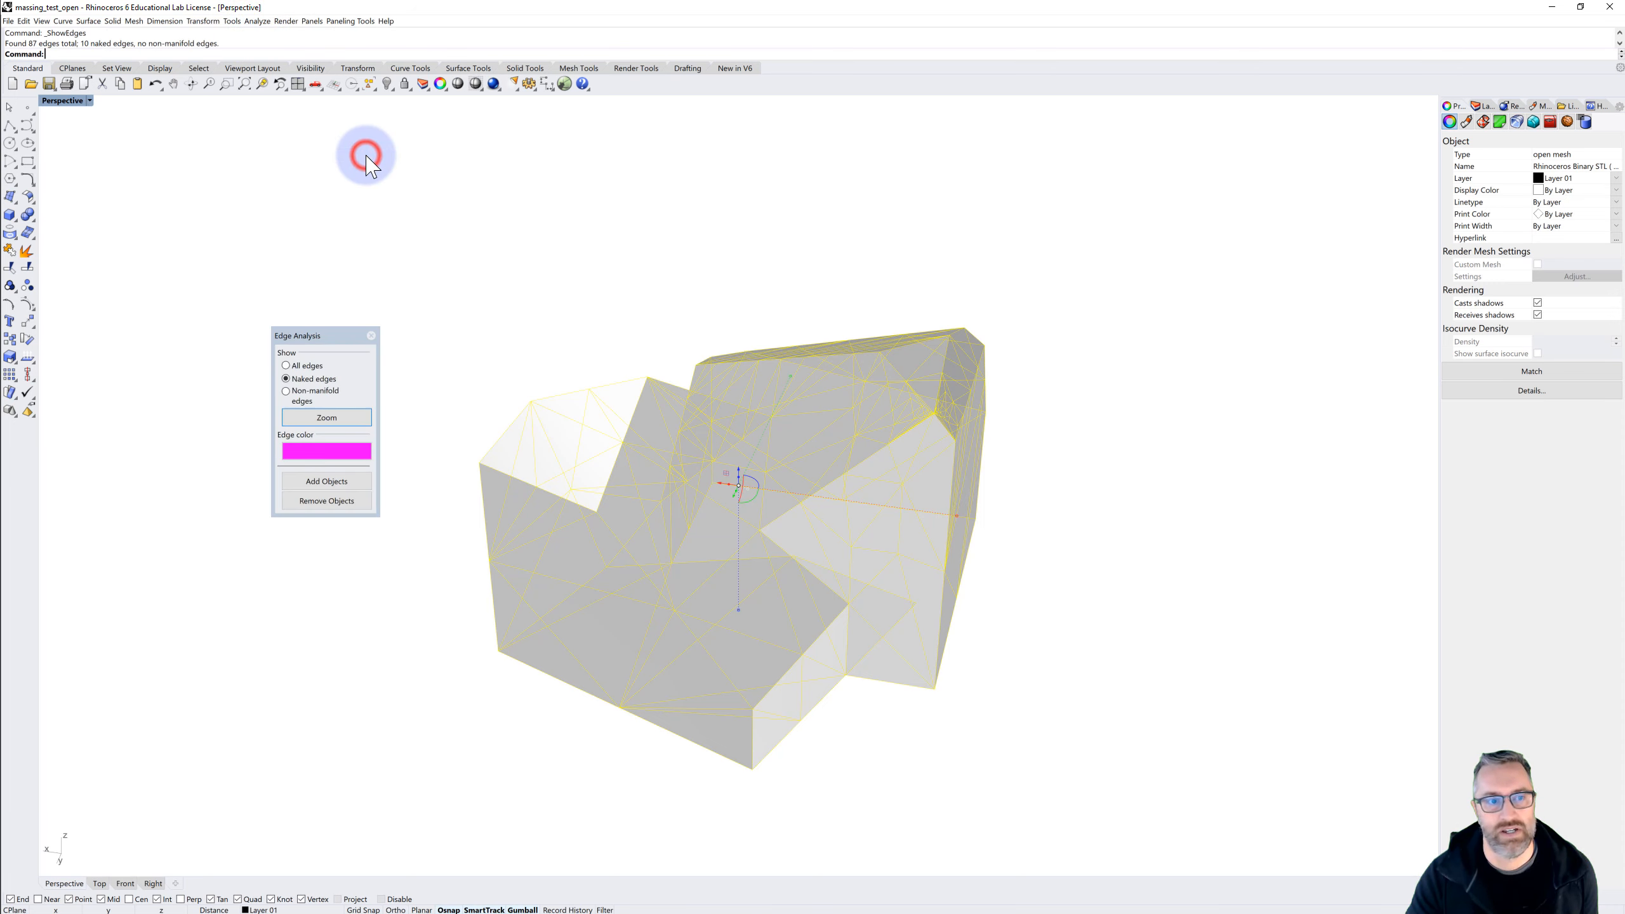
pyautogui.moveTo(621, 560); pyautogui.dragTo(544, 430, button='right')
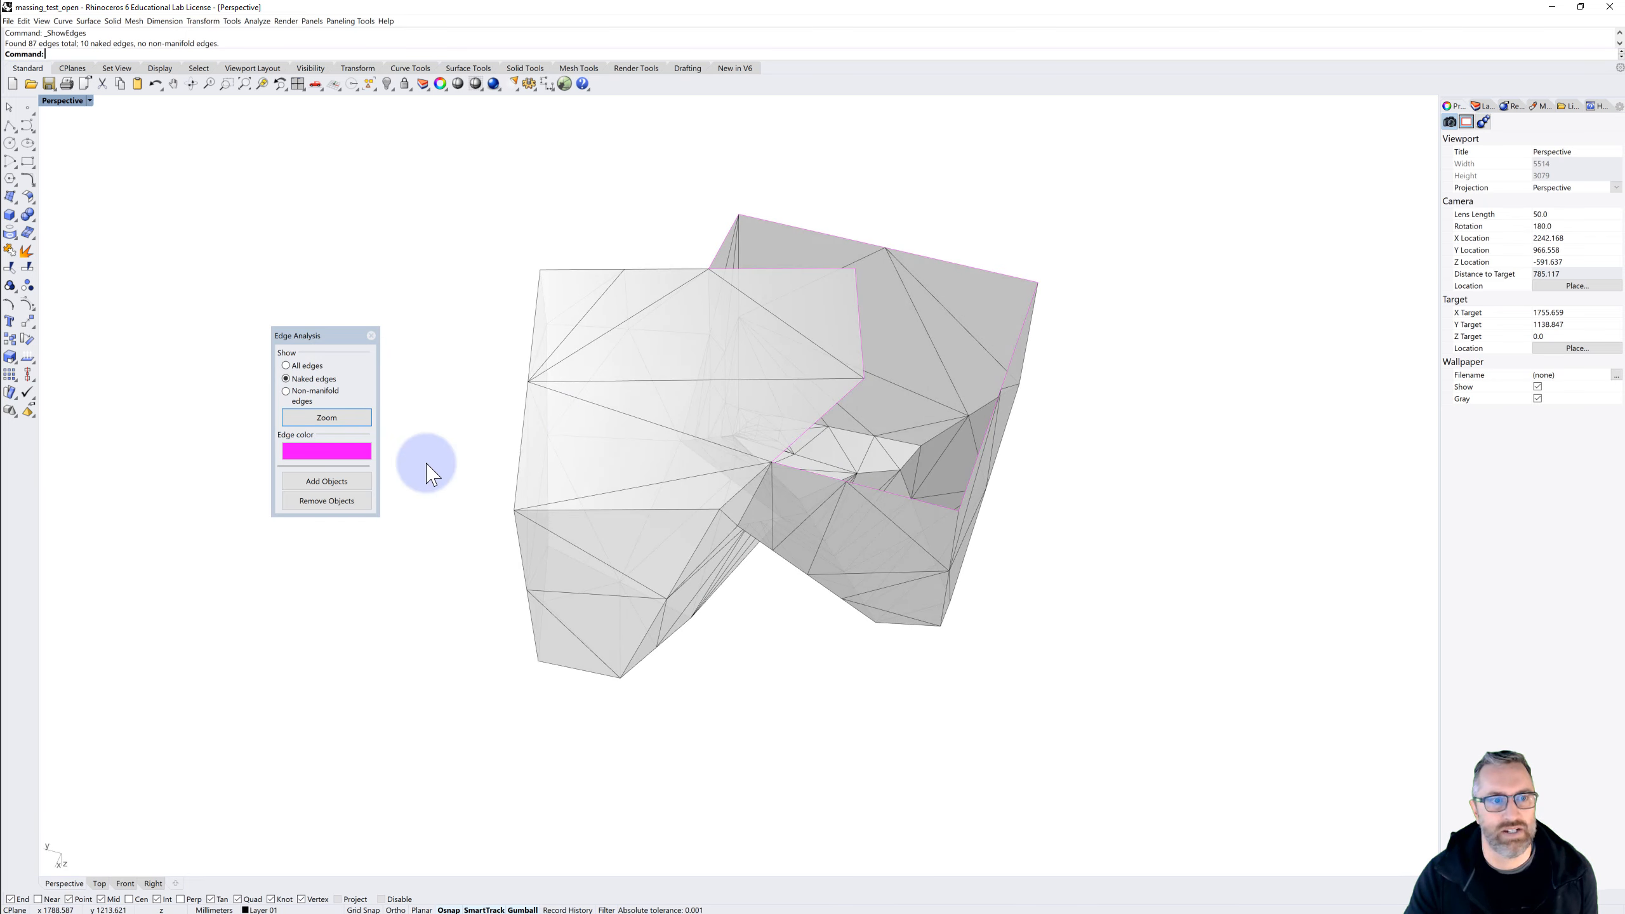
pyautogui.click(310, 366)
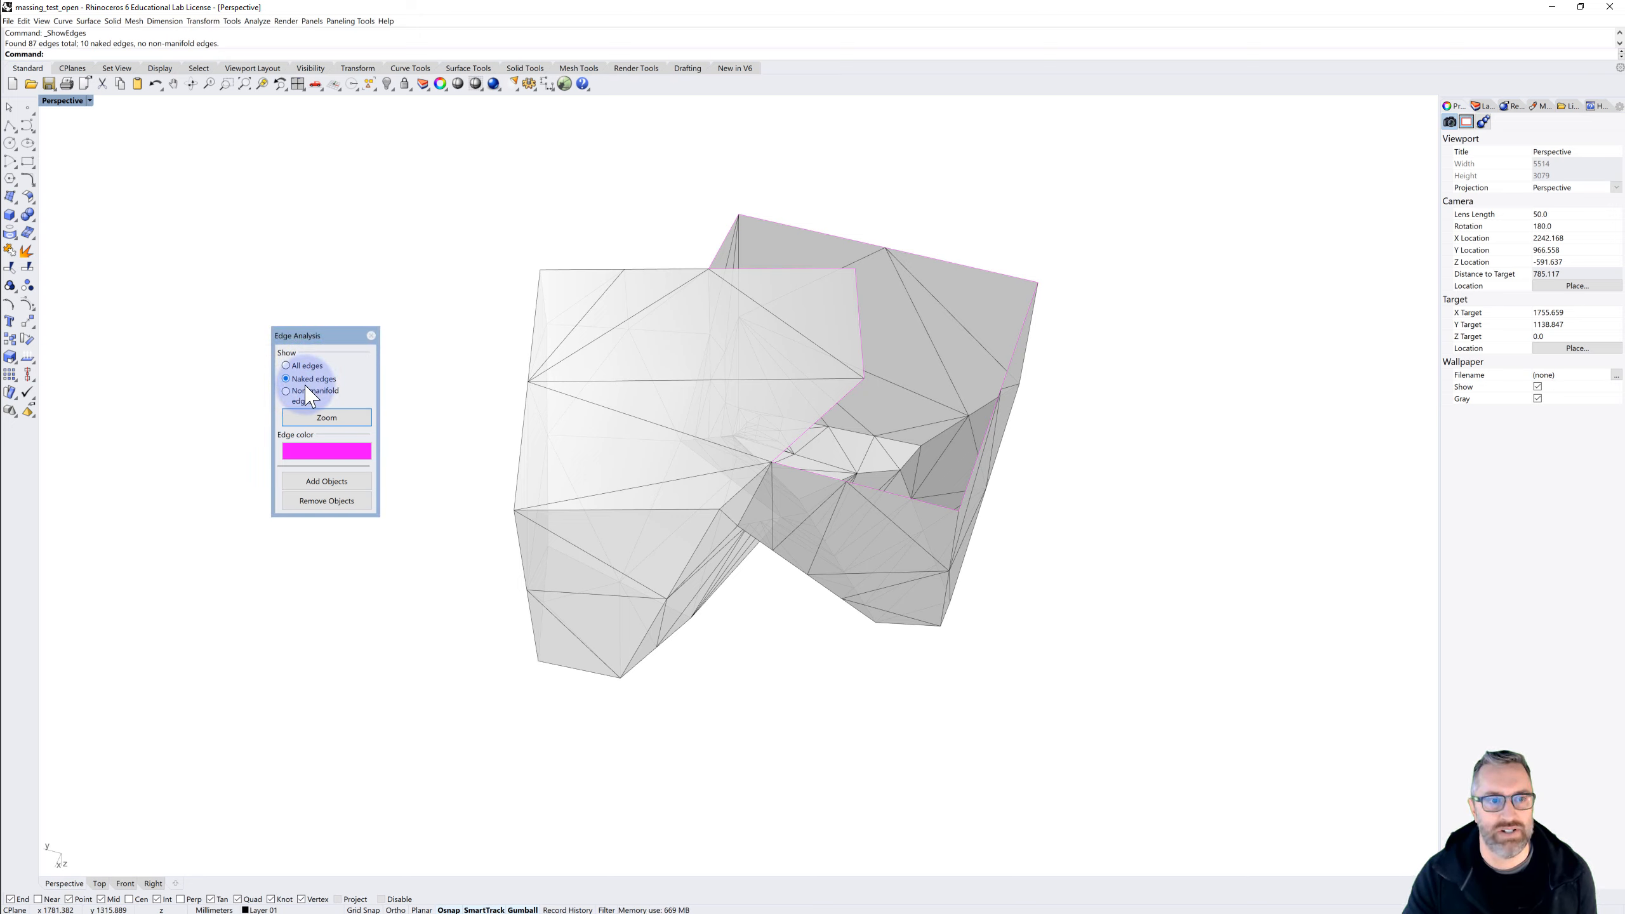
pyautogui.moveTo(767, 465); pyautogui.dragTo(598, 421, button='right')
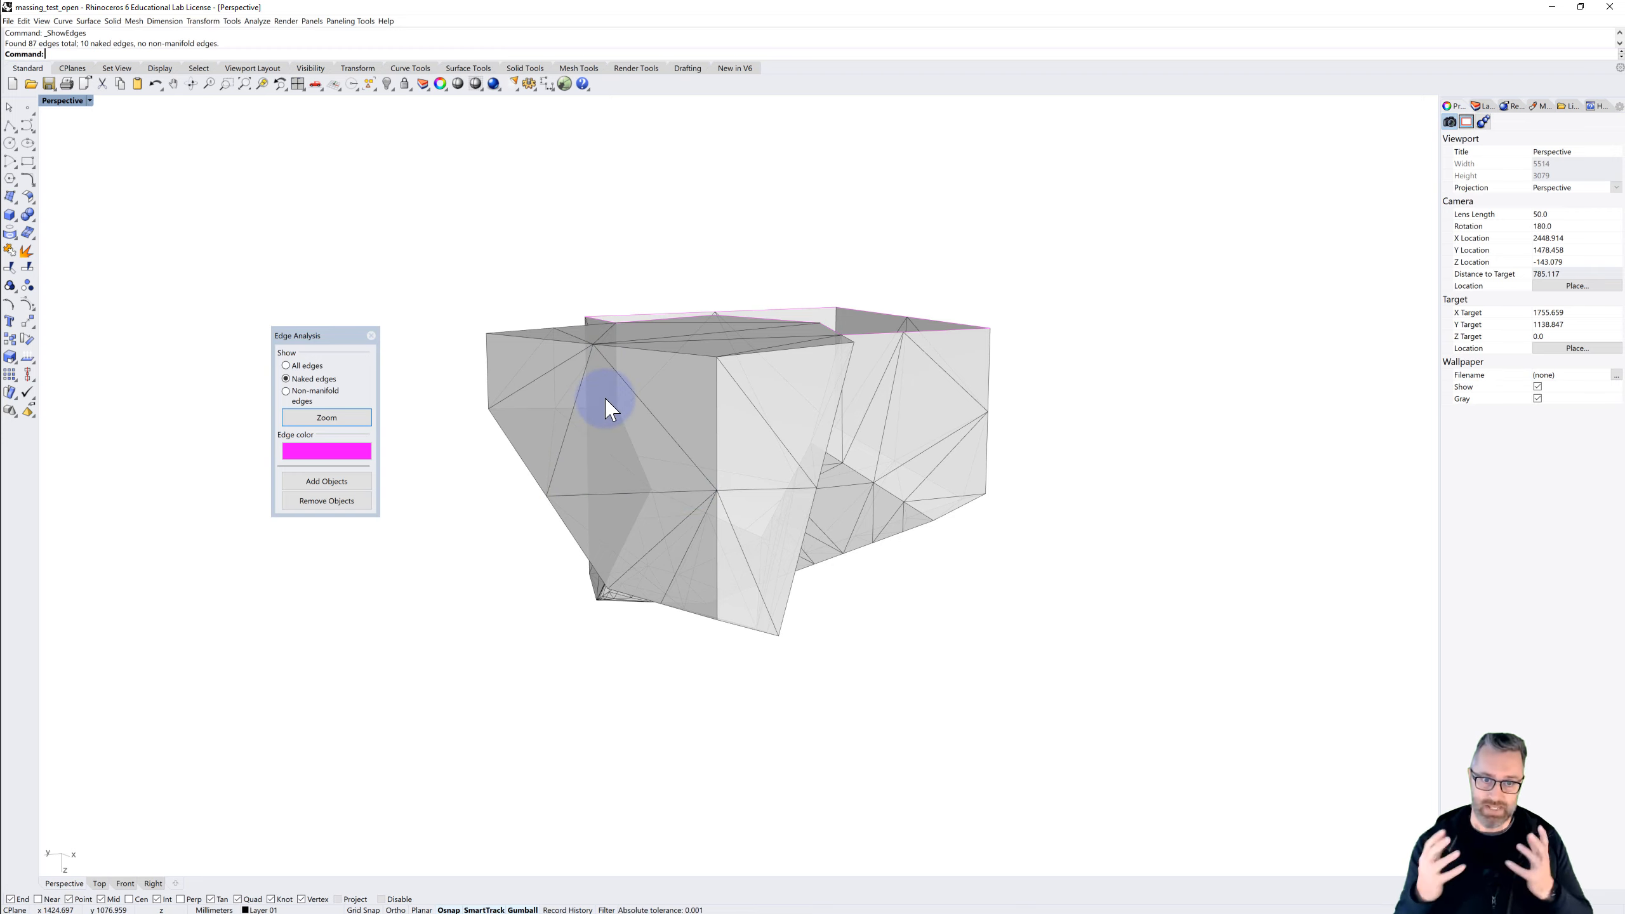
pyautogui.moveTo(724, 344); pyautogui.dragTo(649, 457, button='right')
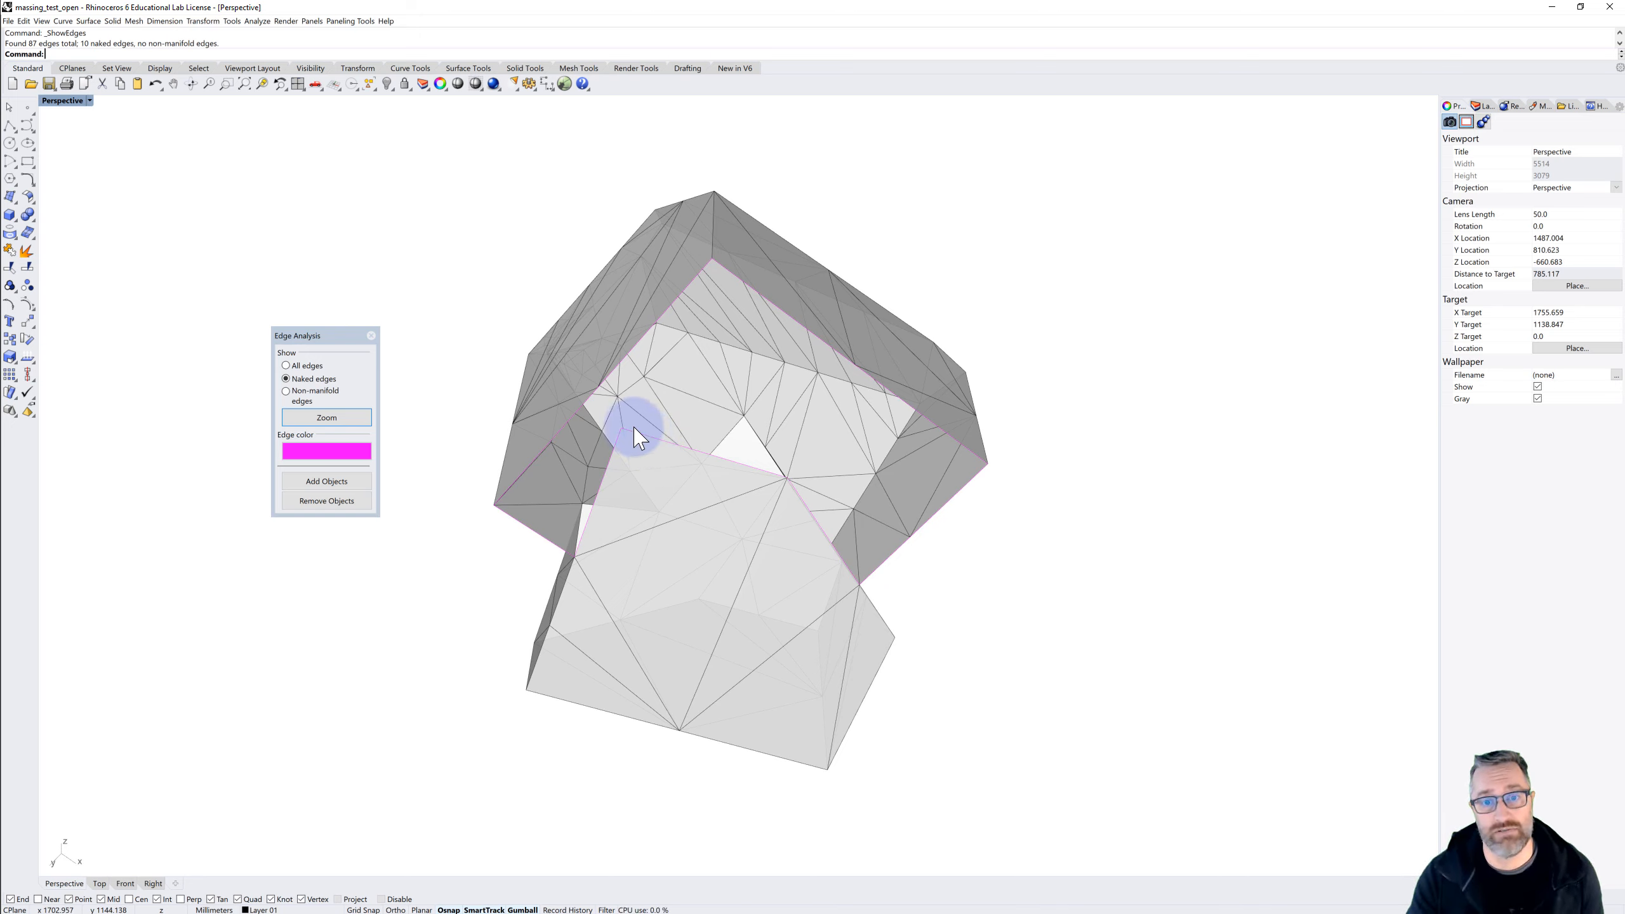
pyautogui.moveTo(593, 438); pyautogui.dragTo(653, 425, button='right')
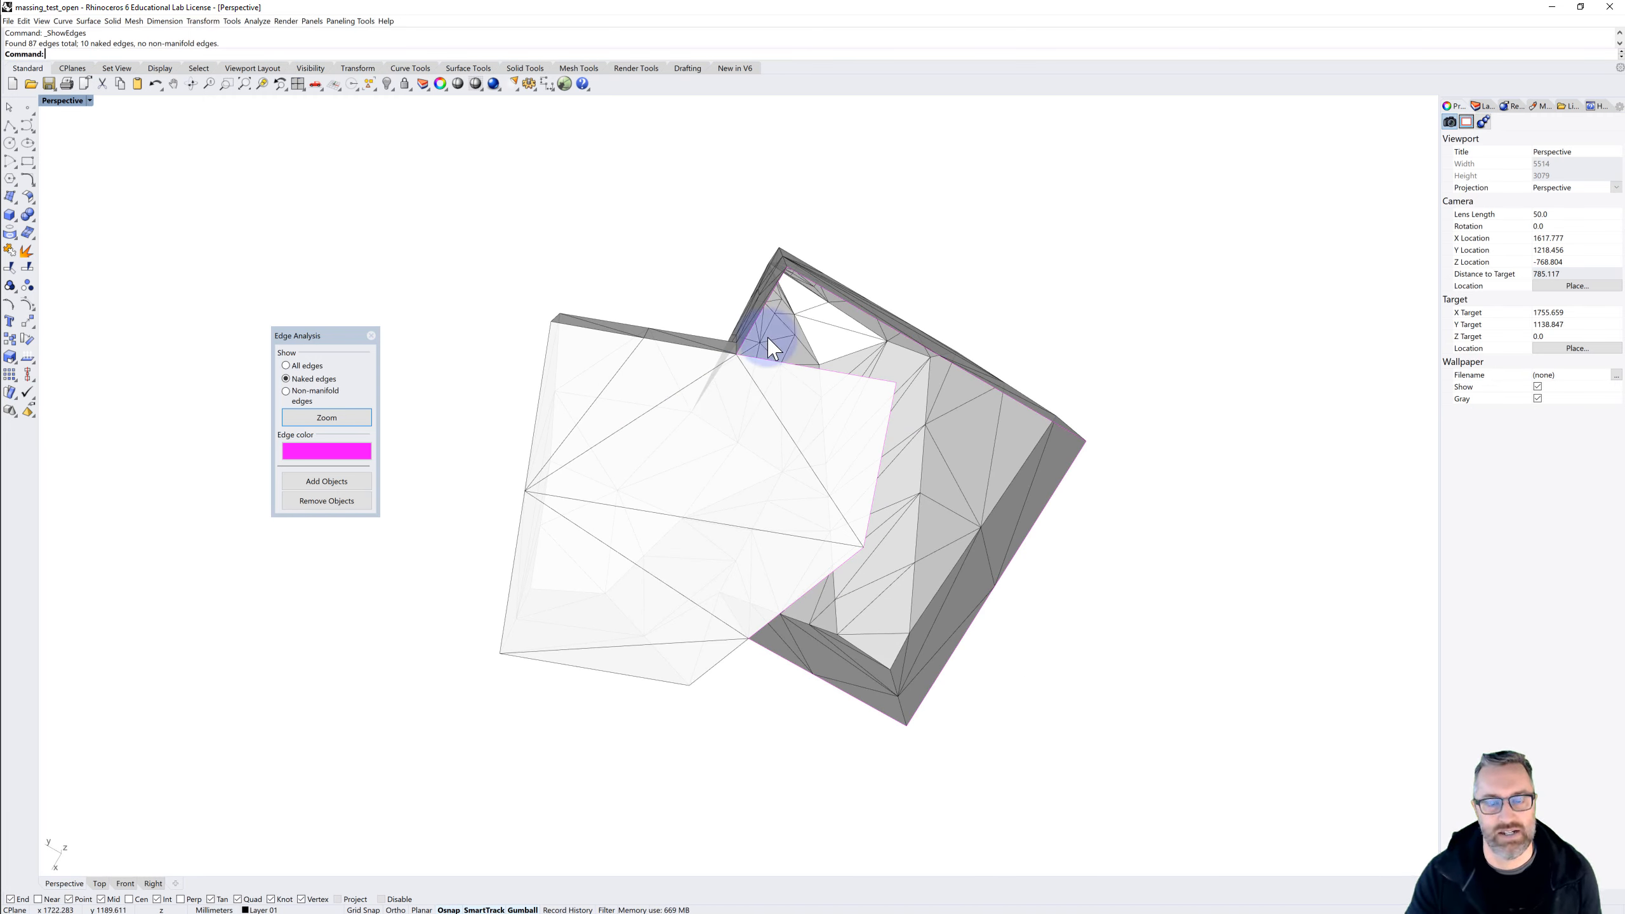
pyautogui.click(373, 336)
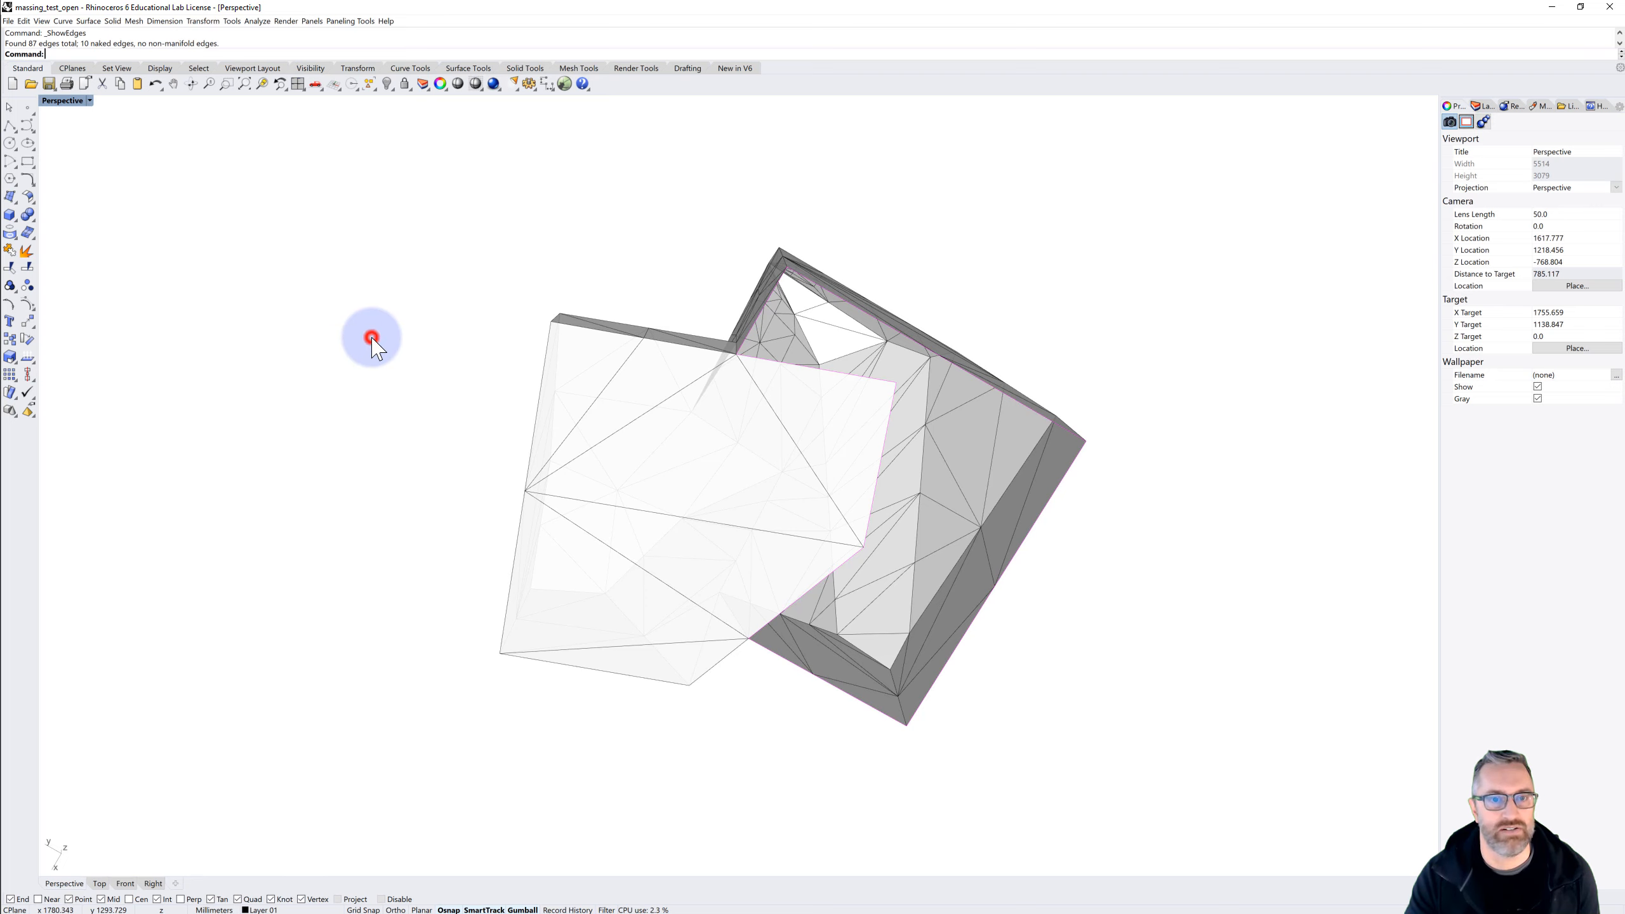
# Open massing_test_closed.stl without saving changes to massing_test_open, importing it in millimeters with a 22.5 degree weld angle and split disjoint meshes
pyautogui.click(30, 84)
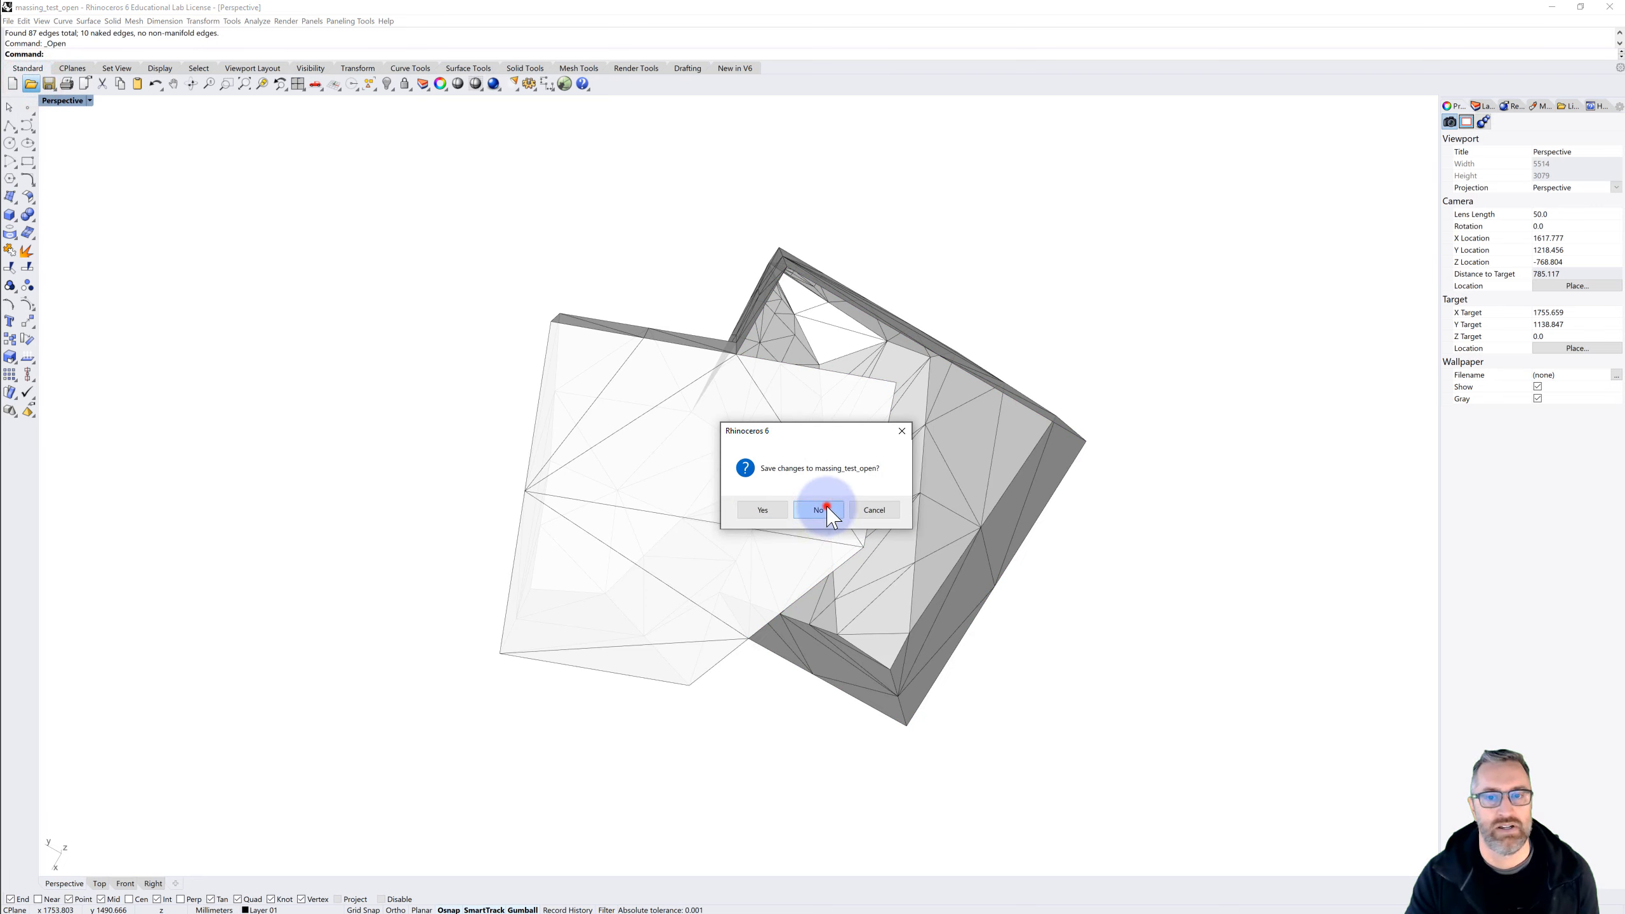
pyautogui.click(826, 508)
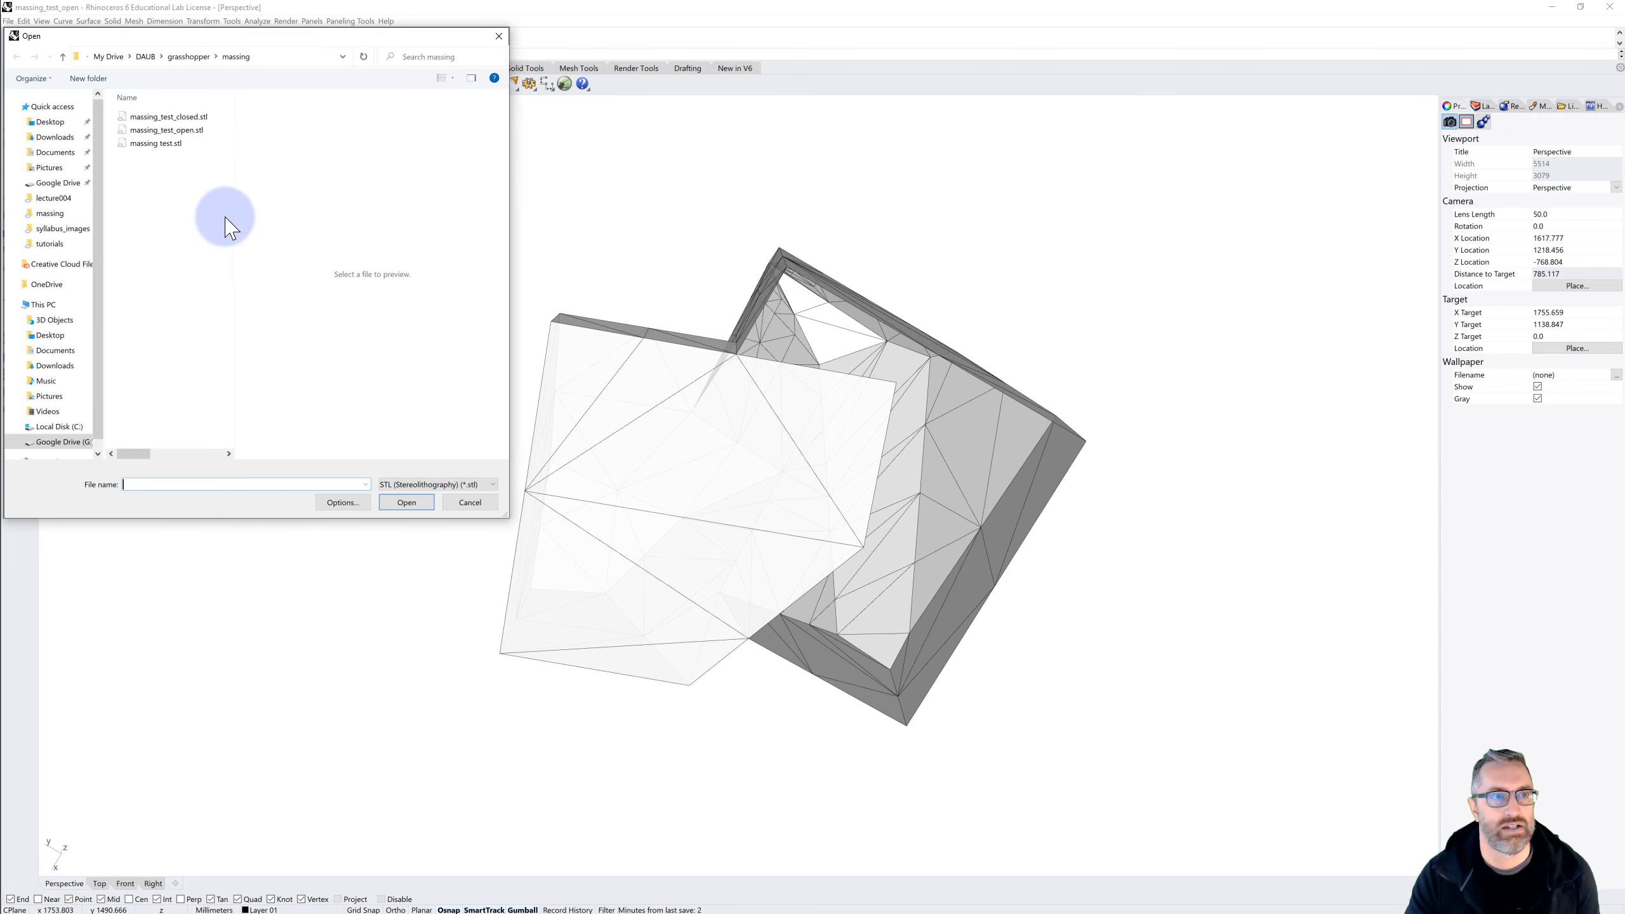
pyautogui.click(182, 116)
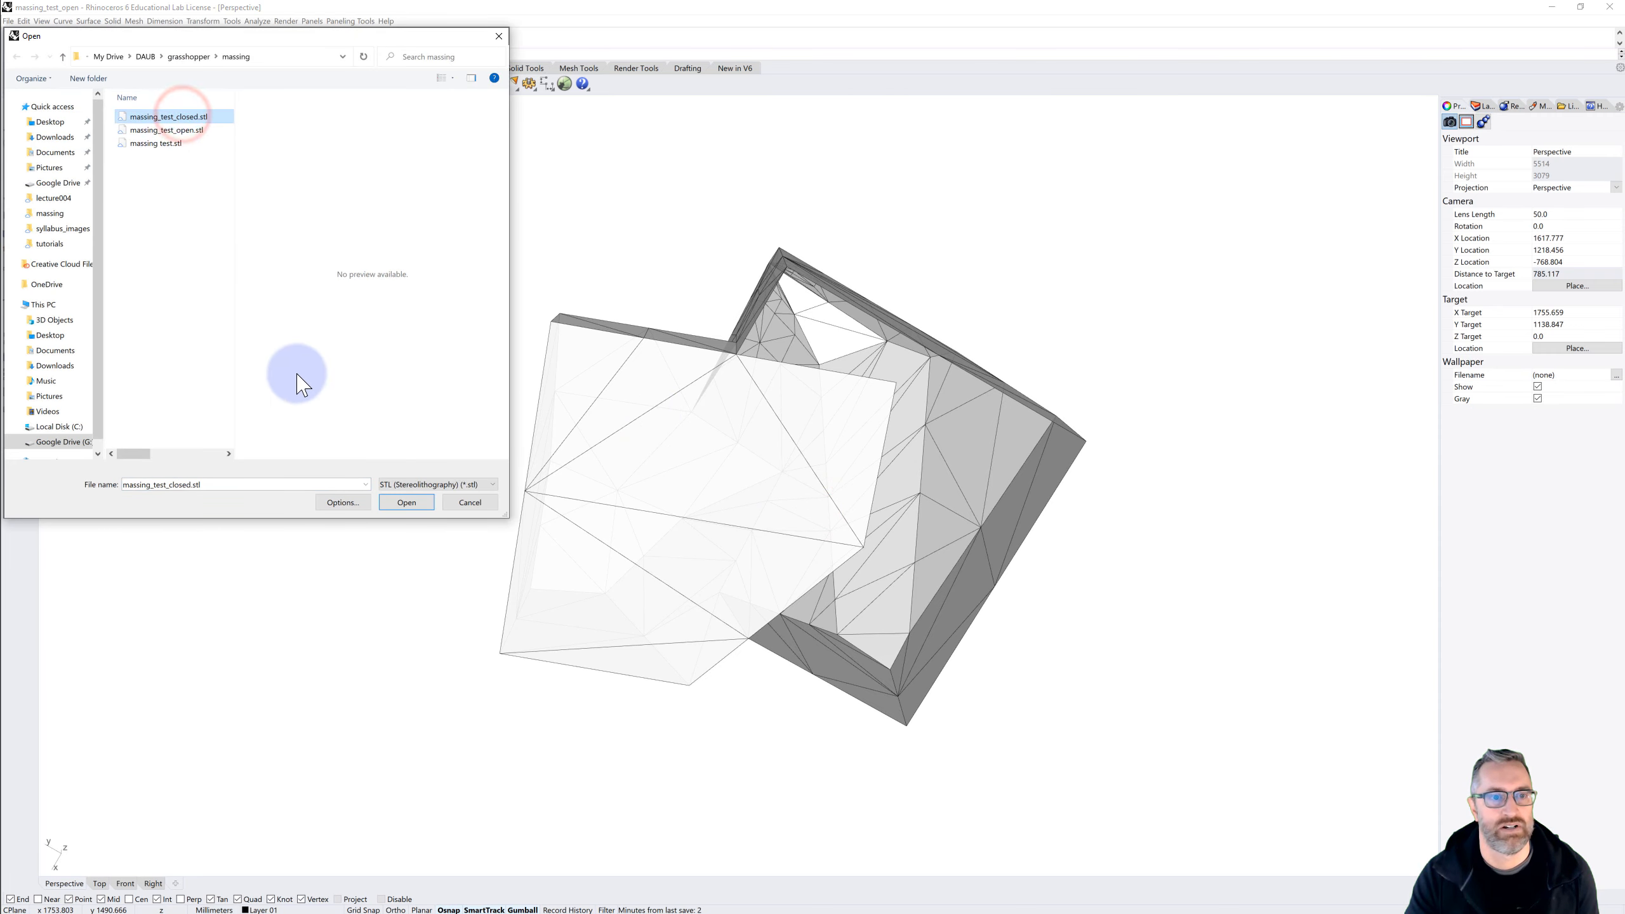
pyautogui.click(408, 503)
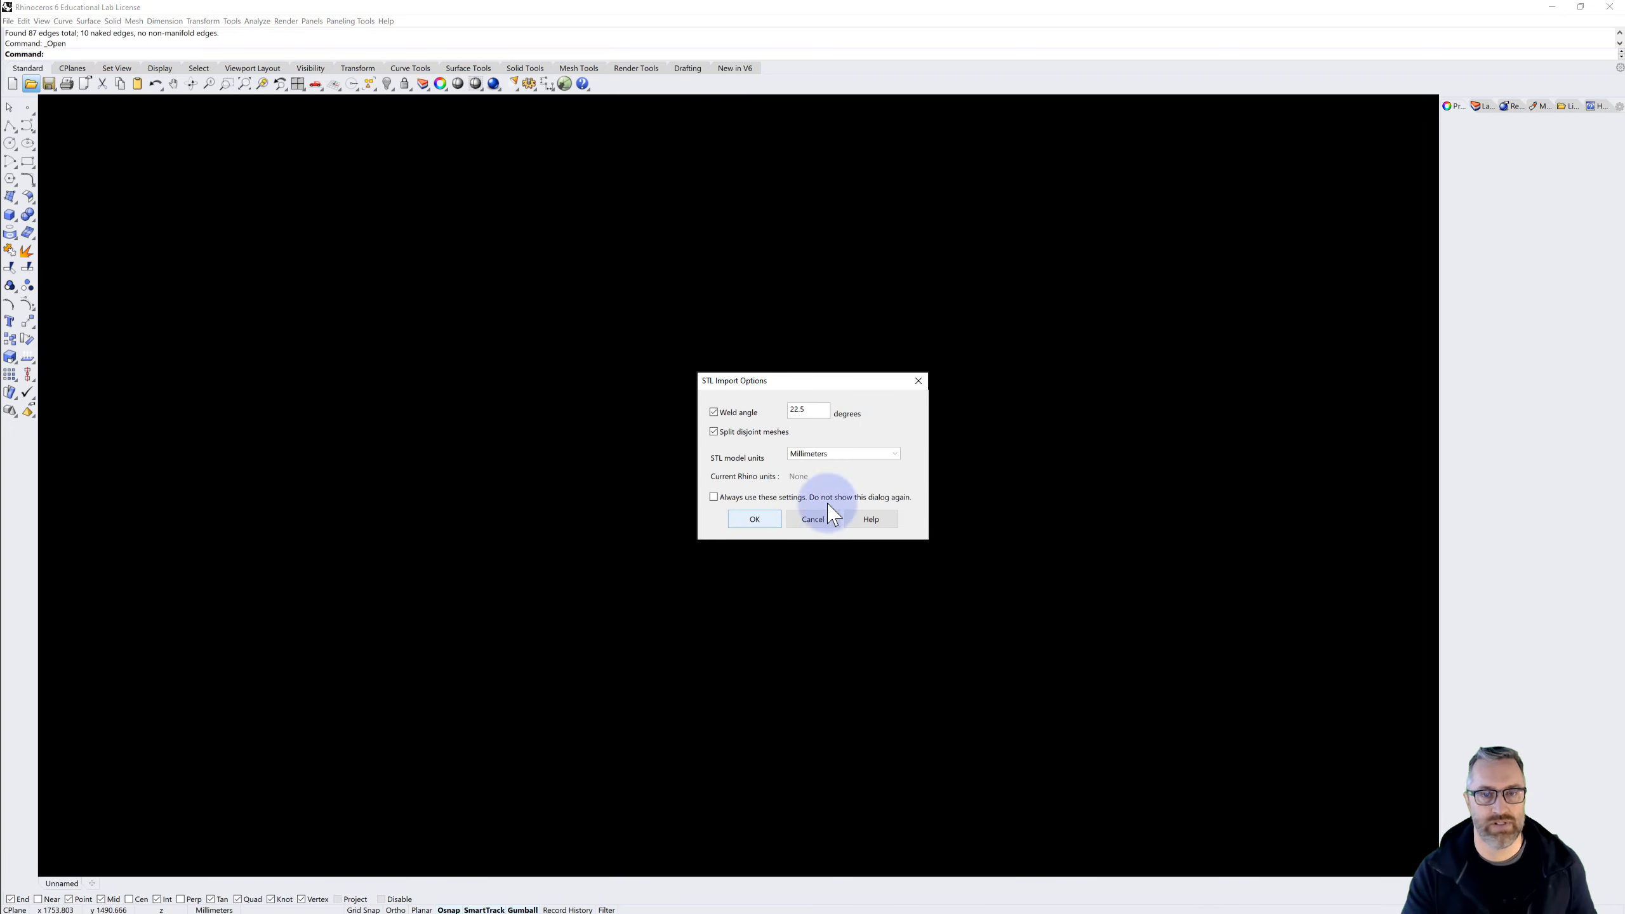
pyautogui.click(758, 519)
# Run Show Edges on the closed massing mesh for naked edges, zoom to them, close the edge analysis and inspect the mesh from several sides
pyautogui.click(991, 321)
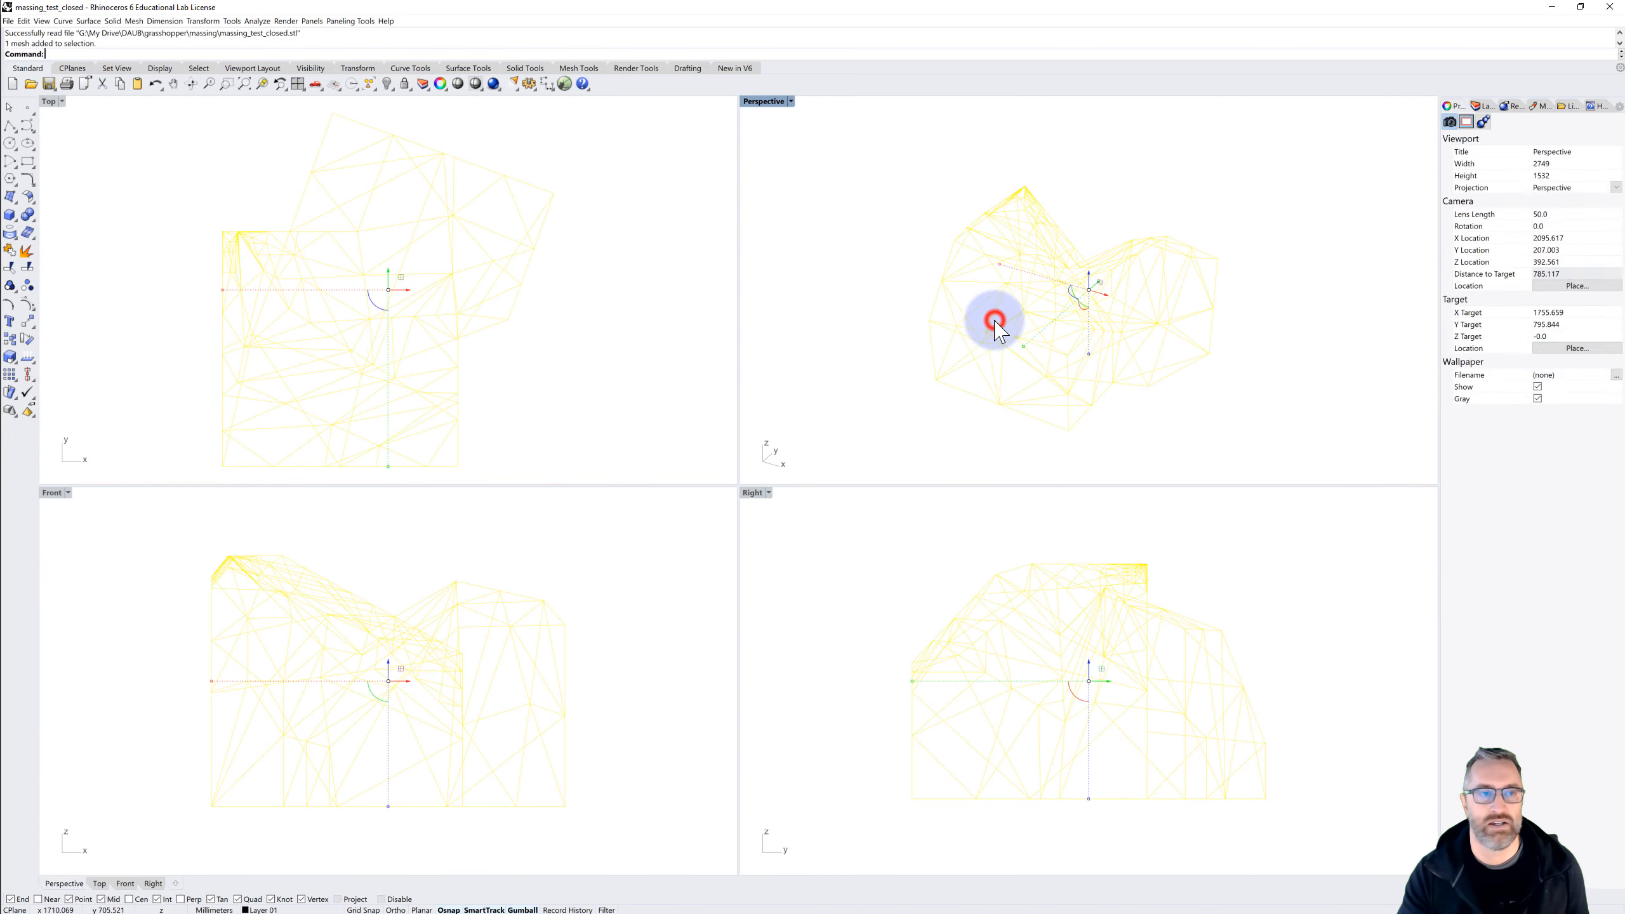
pyautogui.click(257, 21)
pyautogui.moveTo(288, 163)
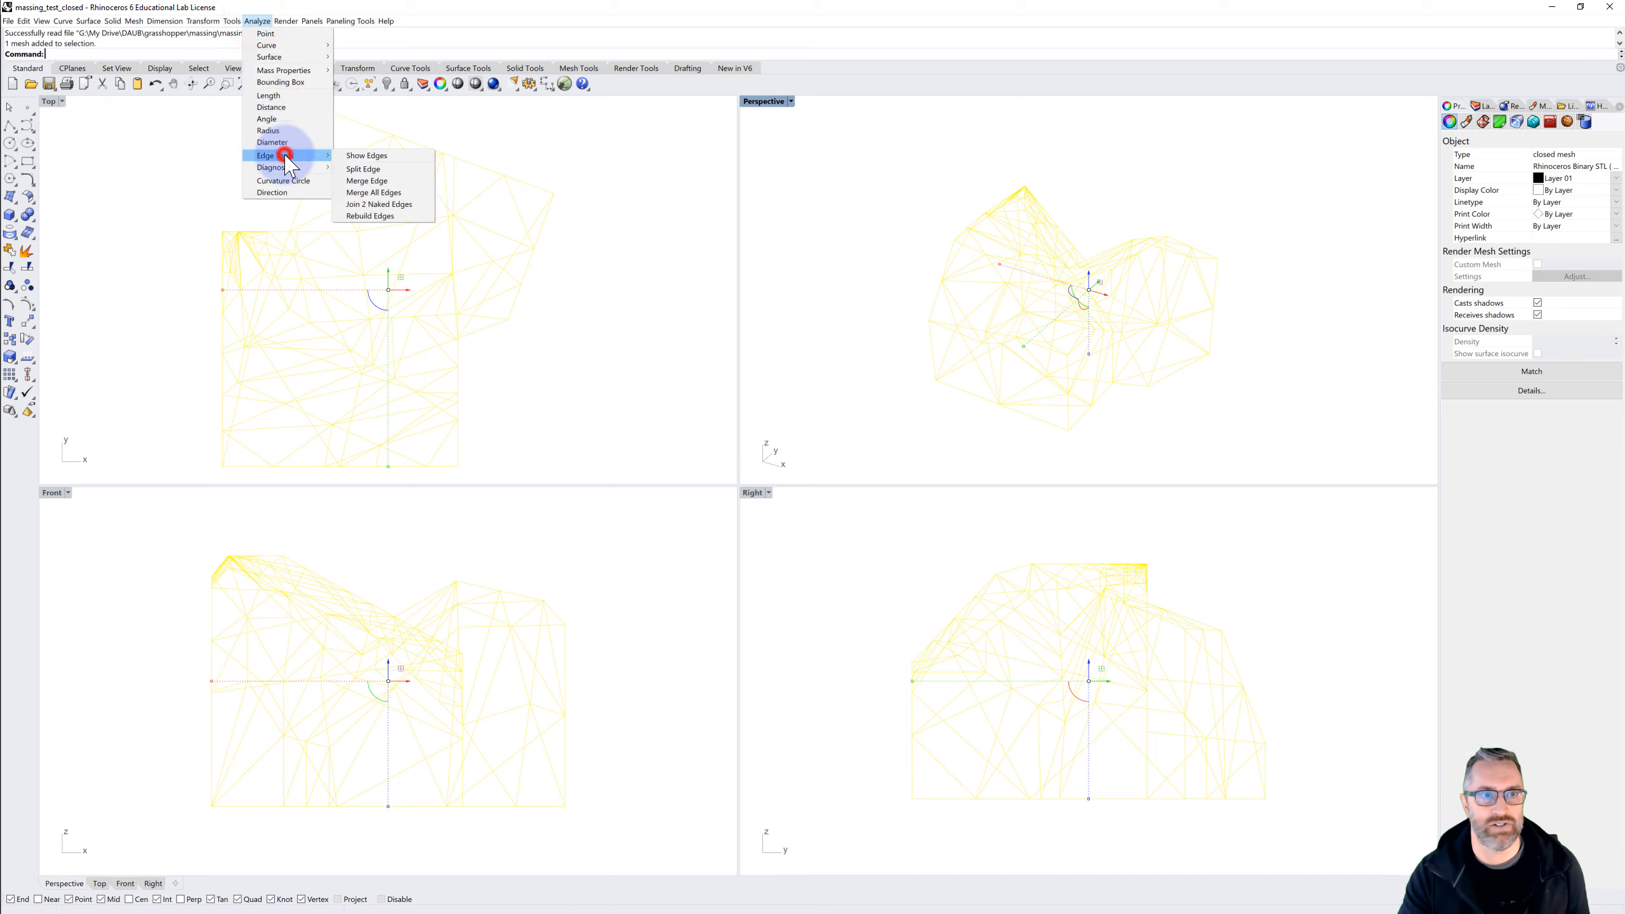
pyautogui.click(377, 156)
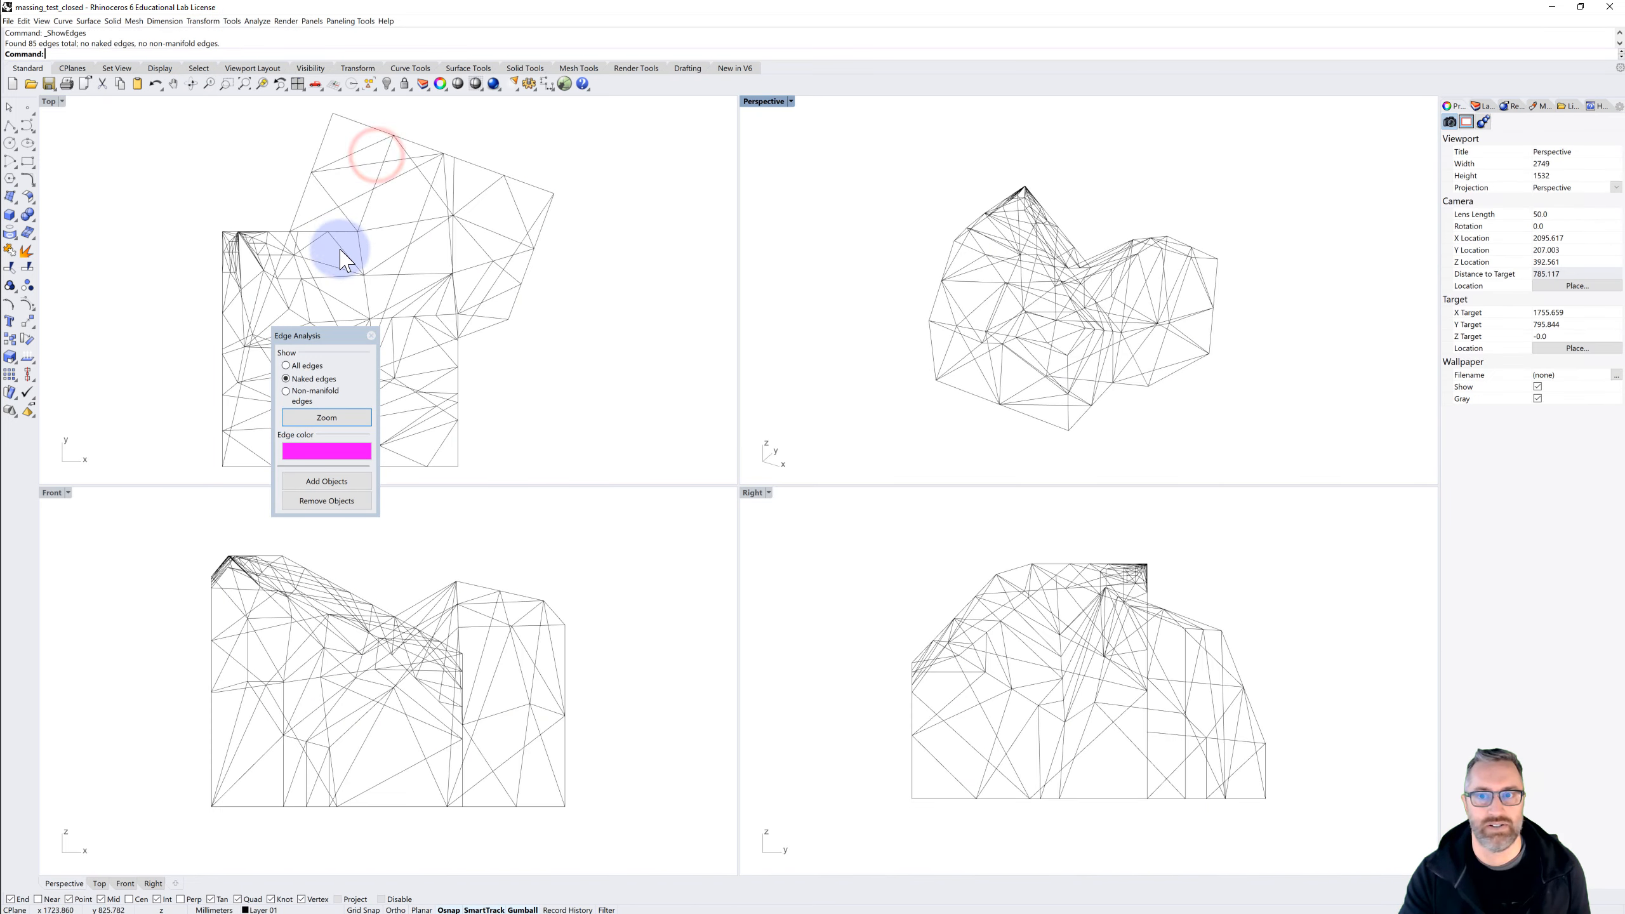
pyautogui.moveTo(945, 346); pyautogui.dragTo(965, 253, button='right')
pyautogui.moveTo(898, 325); pyautogui.dragTo(965, 385, button='right')
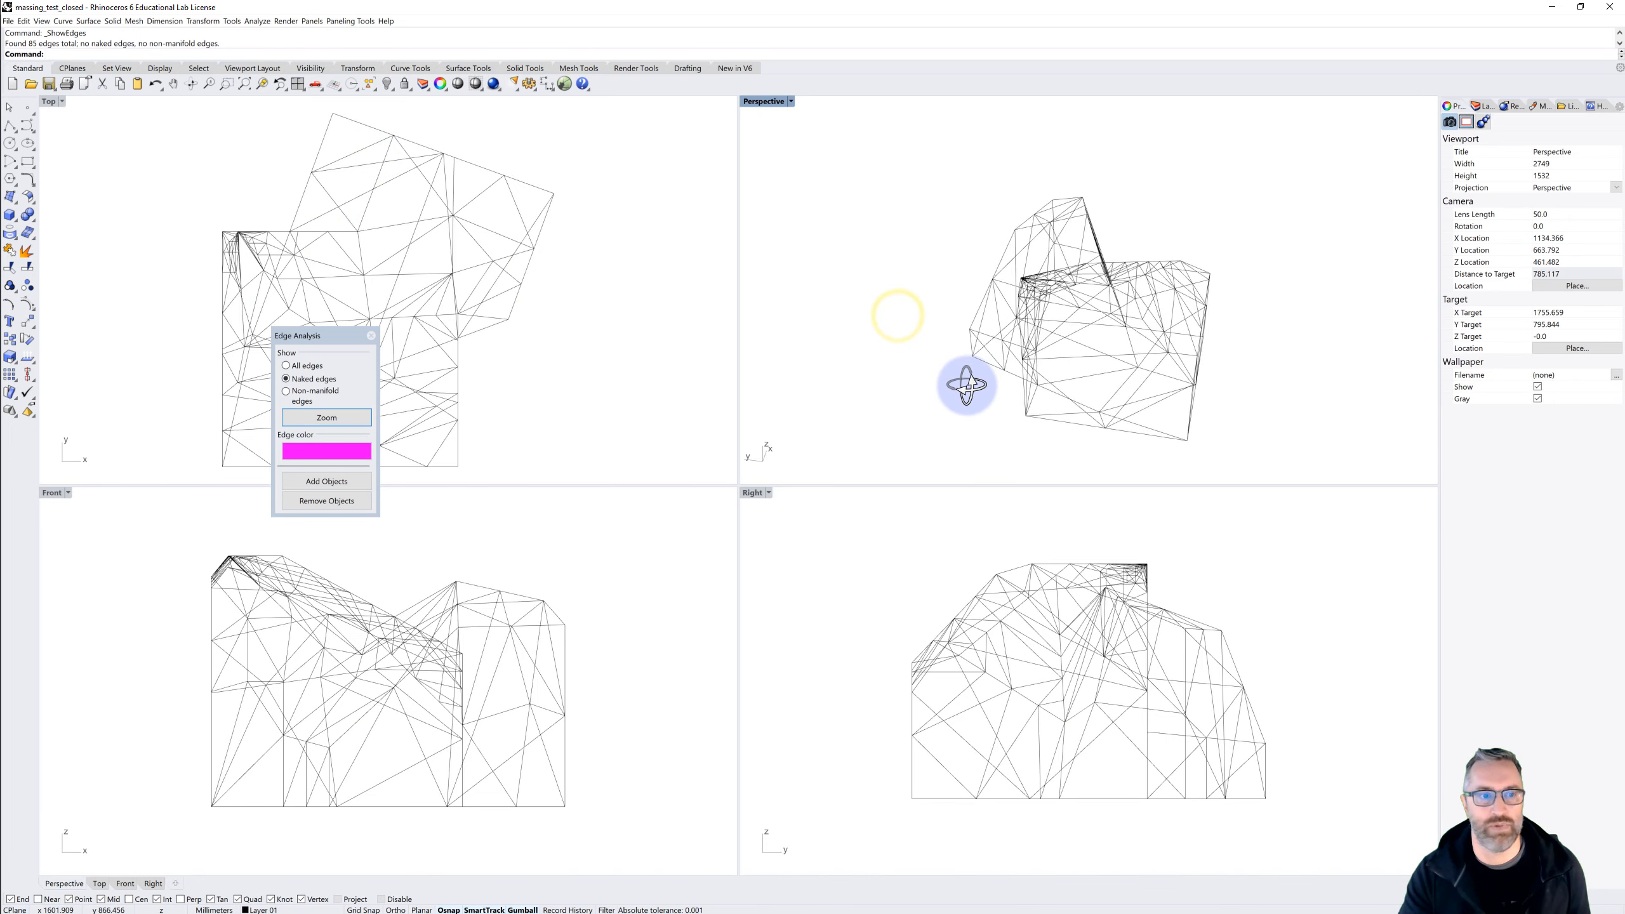
pyautogui.click(325, 420)
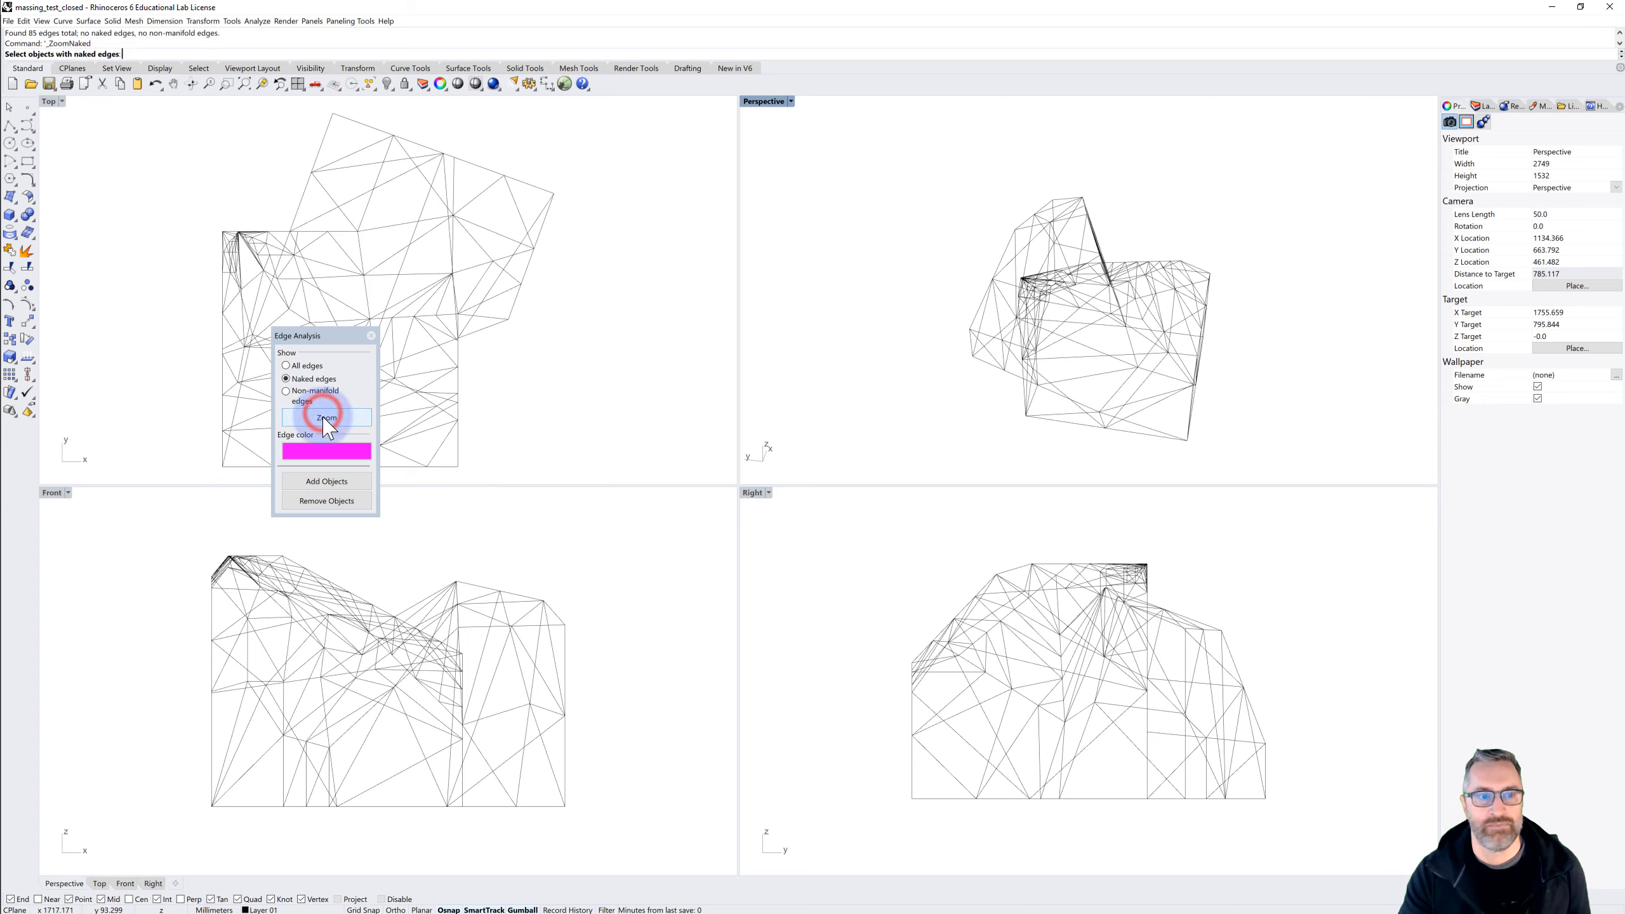
pyautogui.click(372, 335)
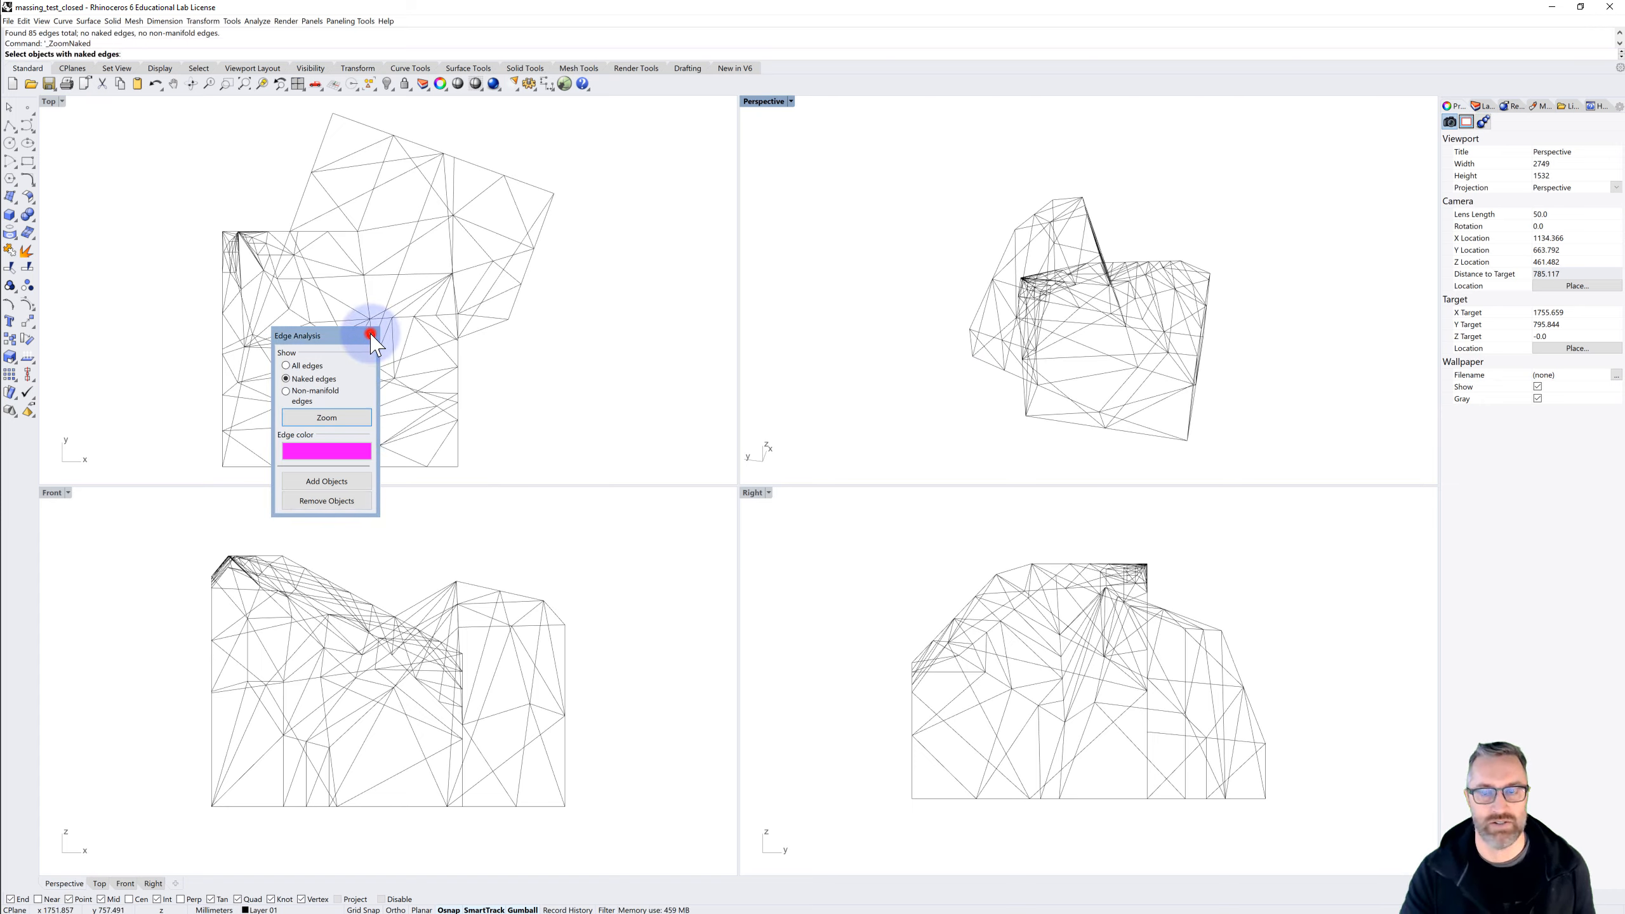
pyautogui.moveTo(855, 282); pyautogui.dragTo(963, 296, button='right')
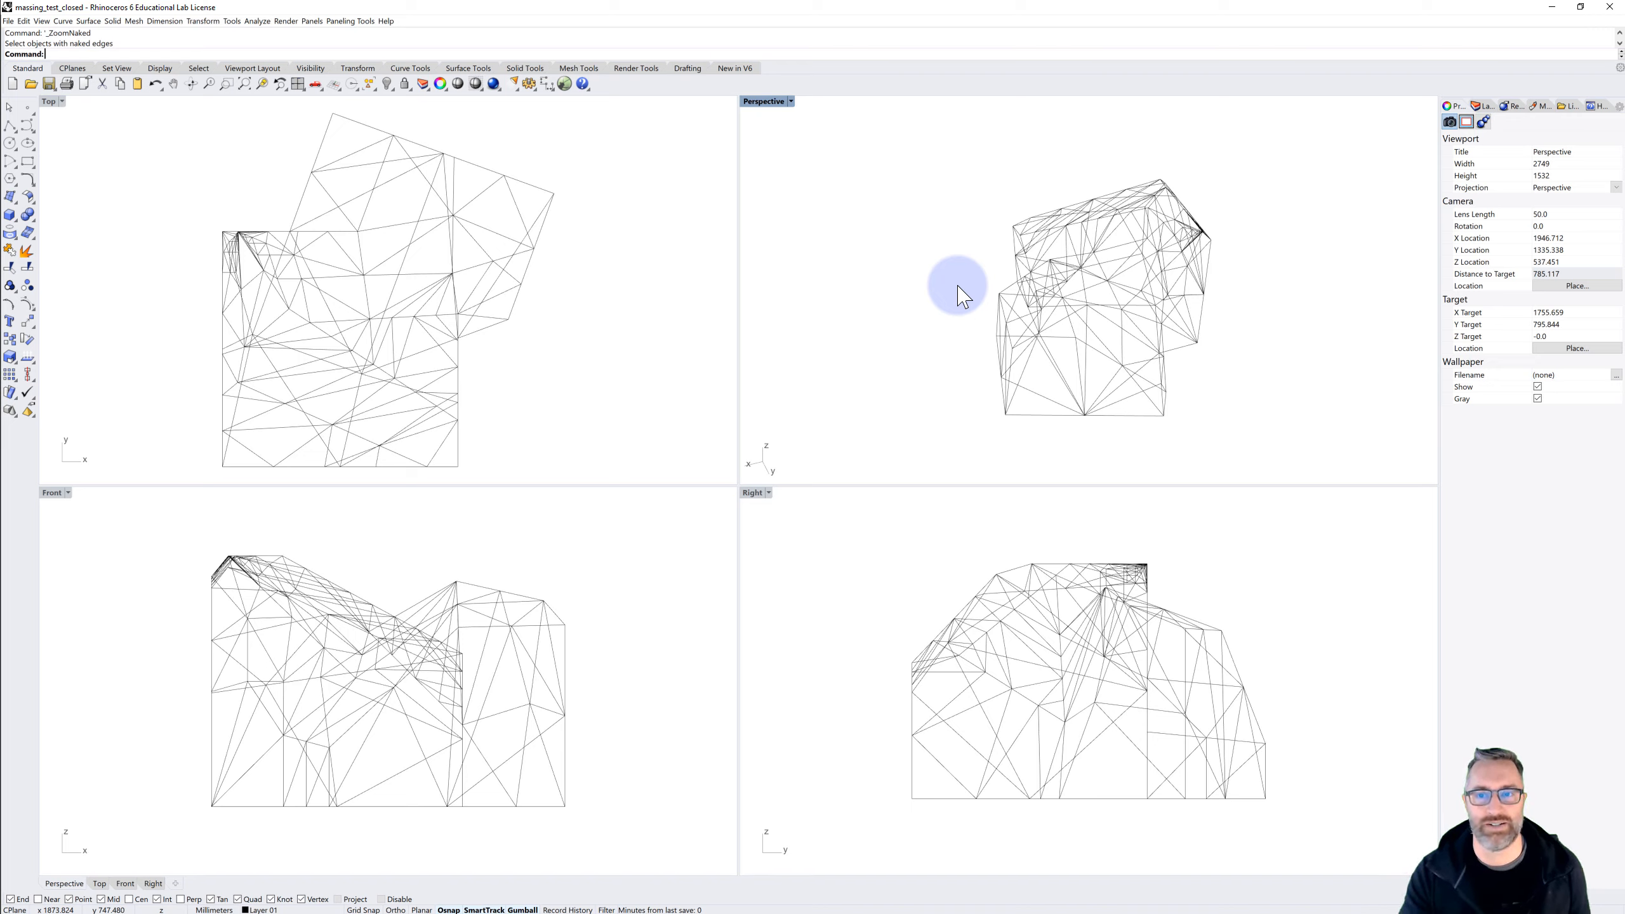
pyautogui.moveTo(954, 356); pyautogui.dragTo(1031, 352, button='right')
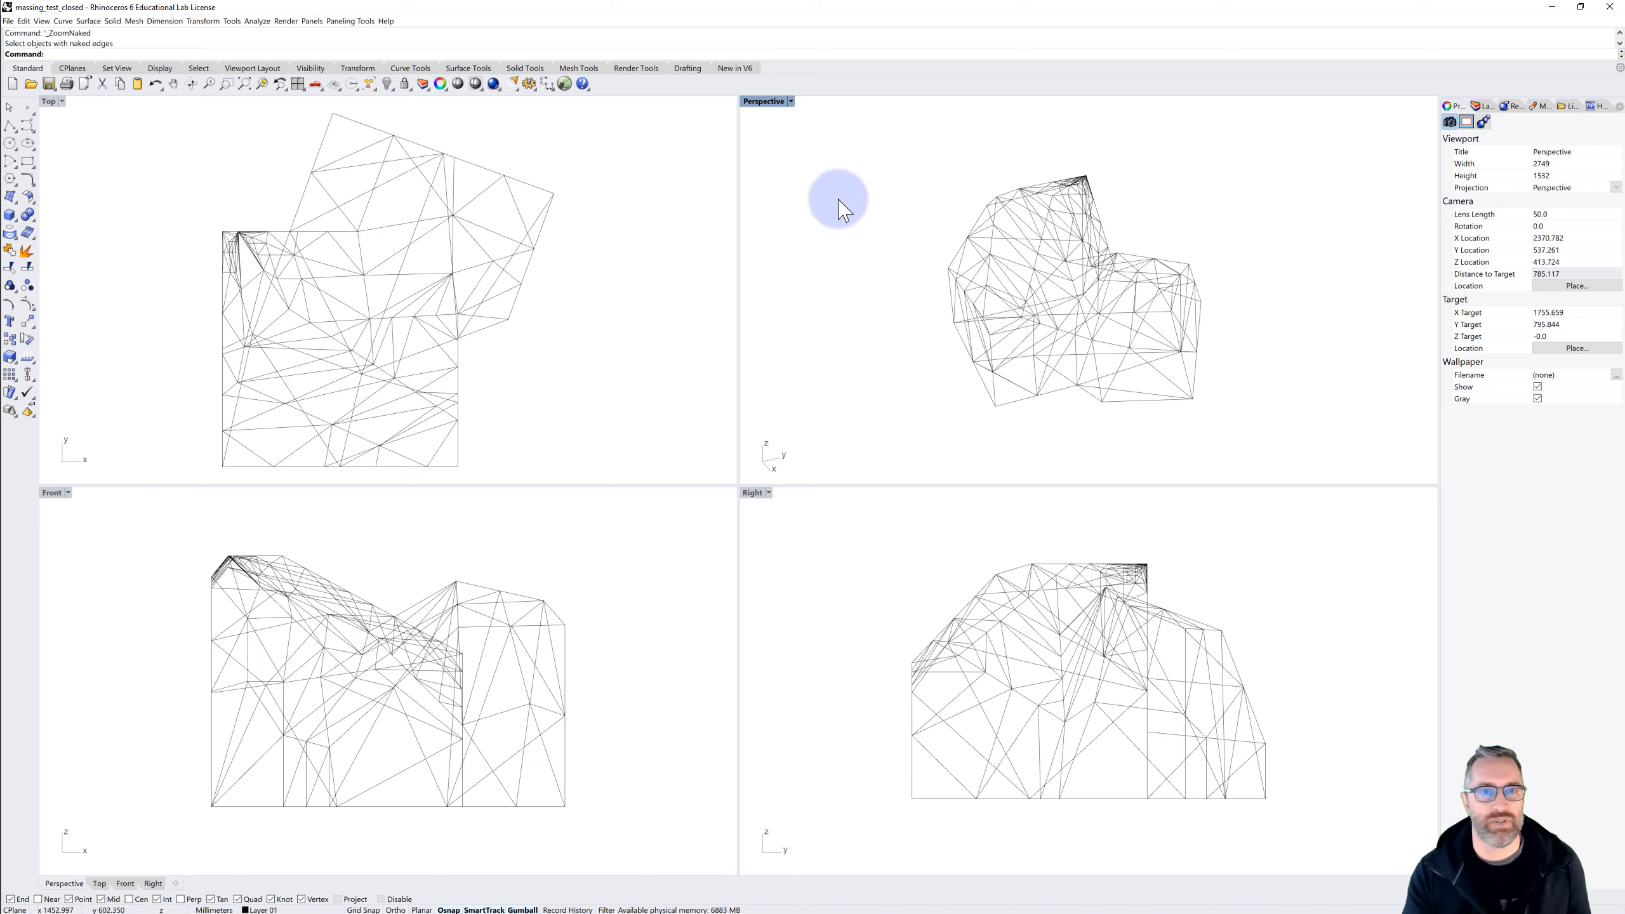
# Minimize the massing_test_closed window, return to the massing004_hotwire Rhino window, and make the Grasshopper window narrow and tall beside the viewport
pyautogui.click(1553, 8)
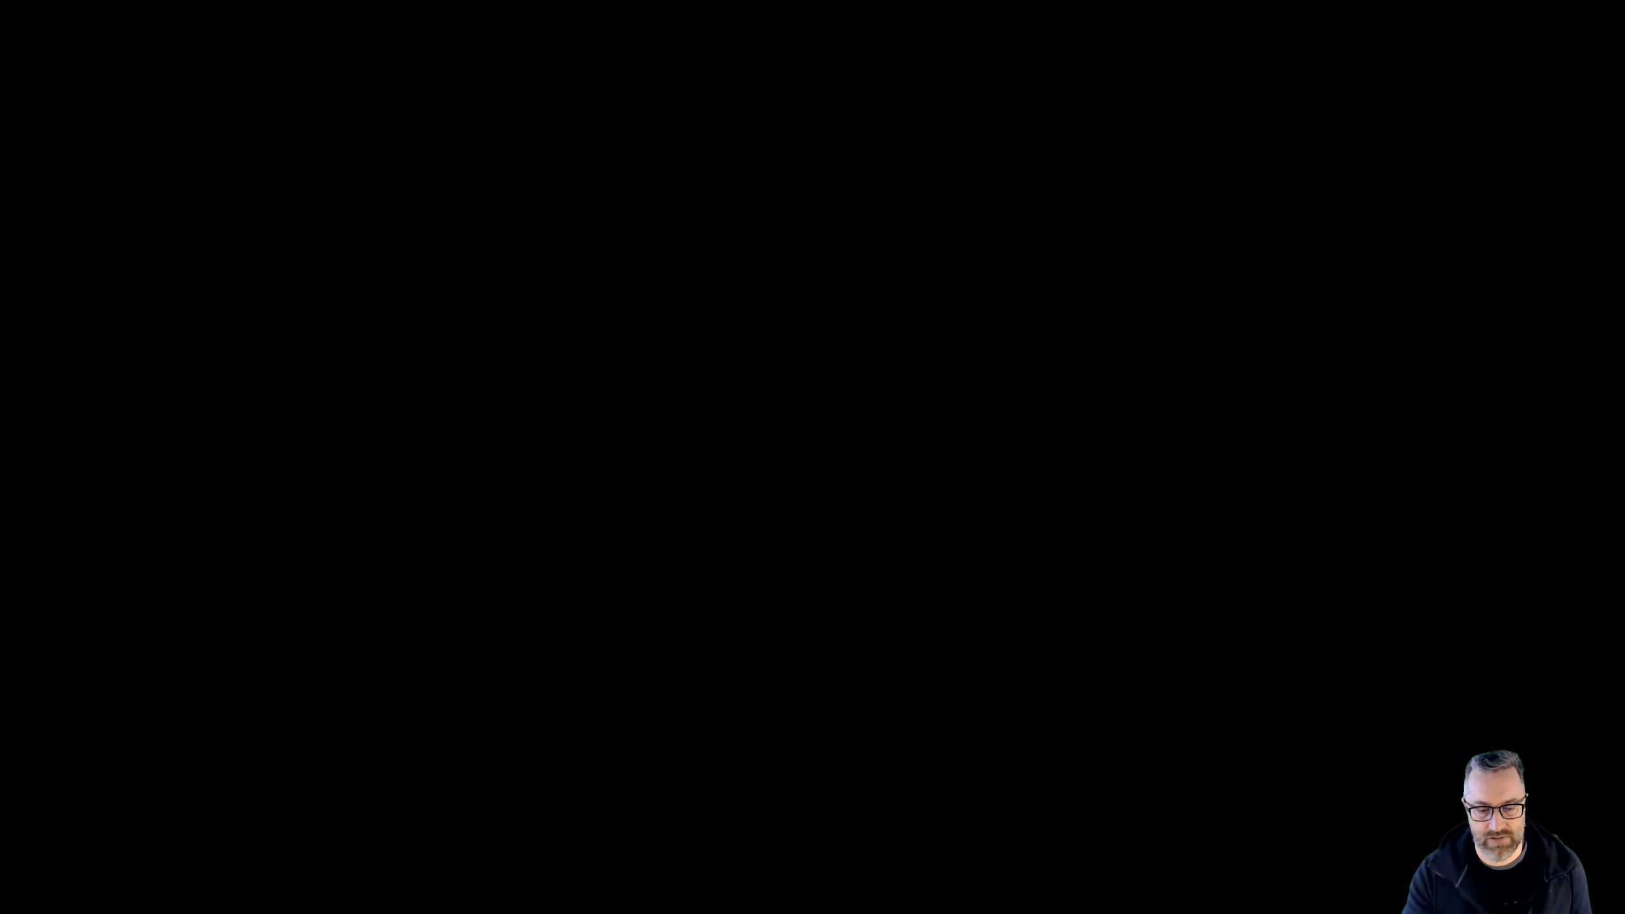
pyautogui.hotkey('alt', 'Tab')
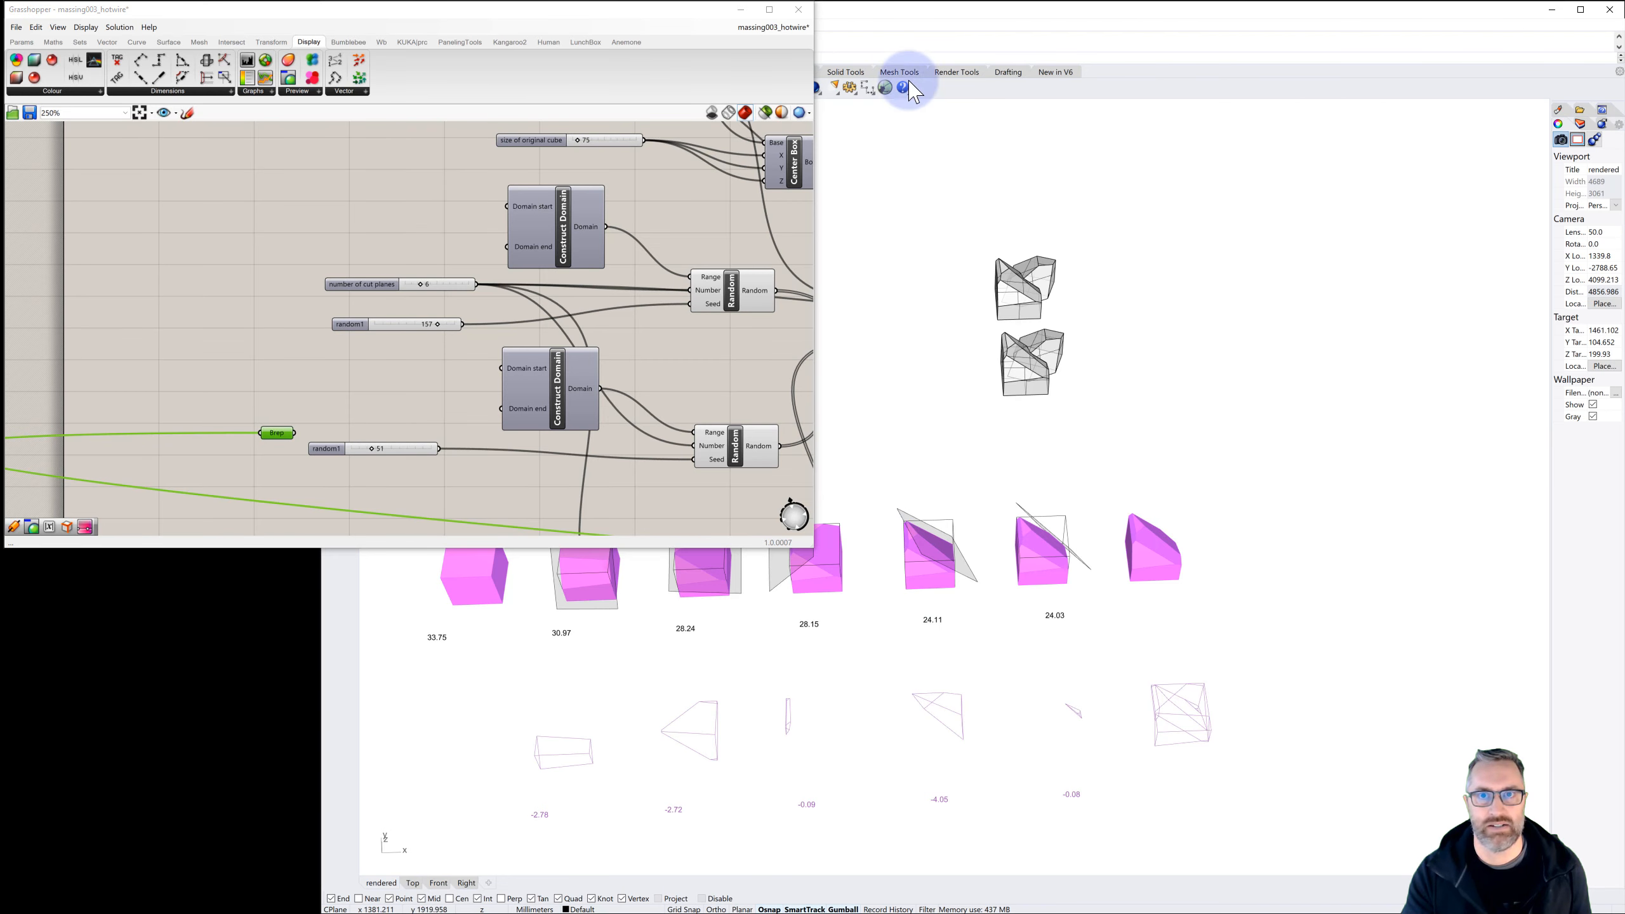
pyautogui.click(899, 11)
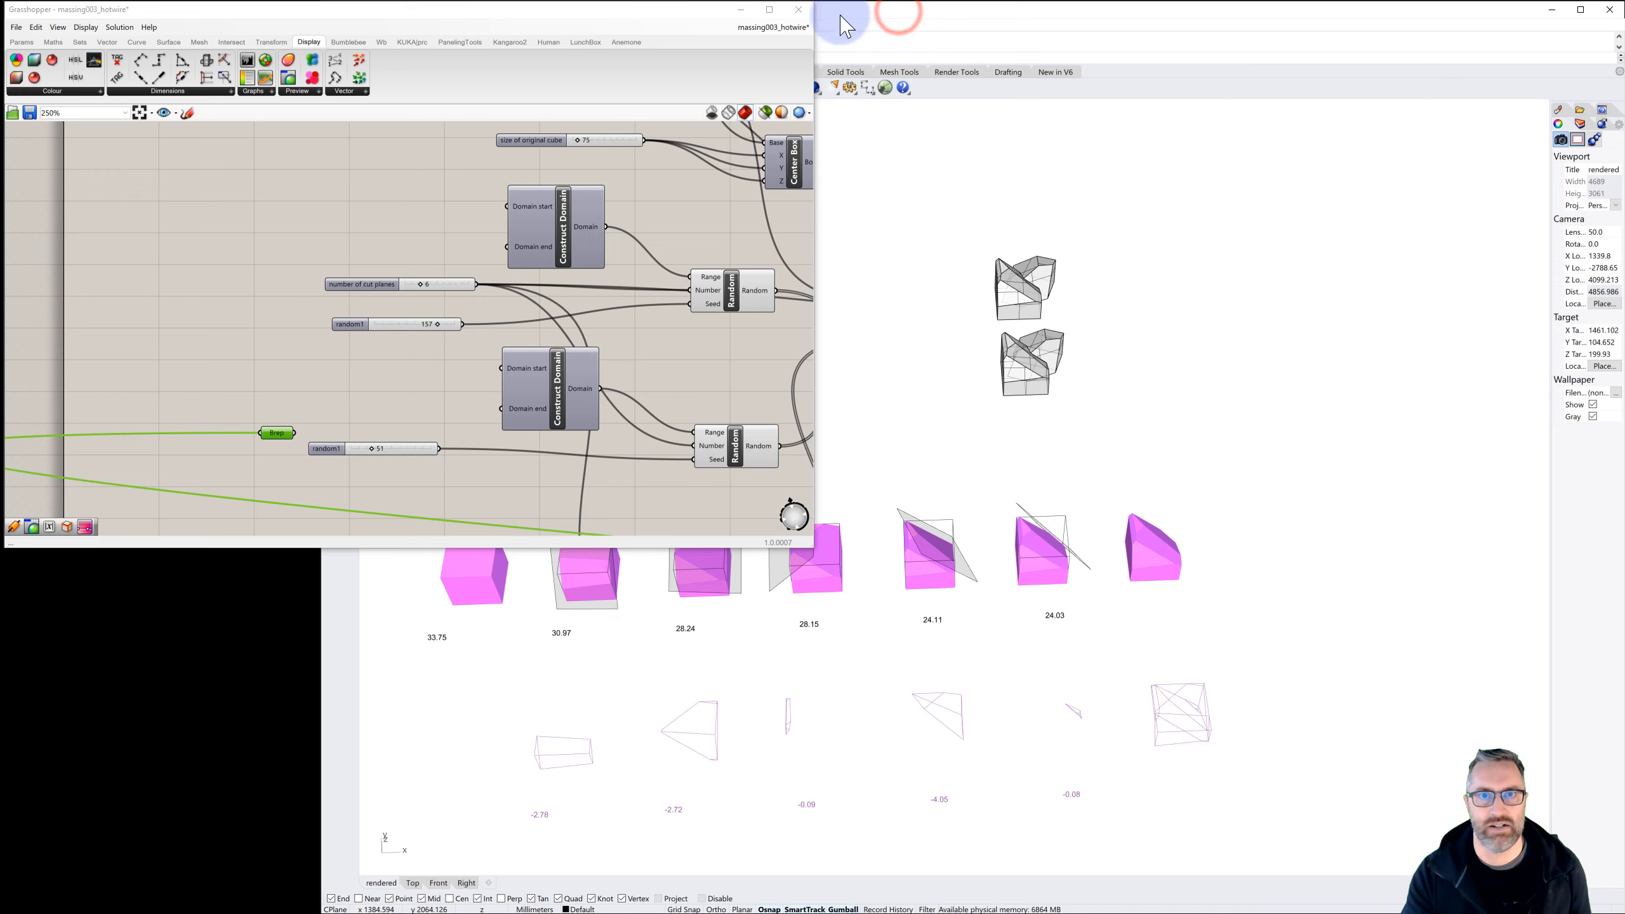
pyautogui.click(877, 11)
pyautogui.scroll(2, 903, 243)
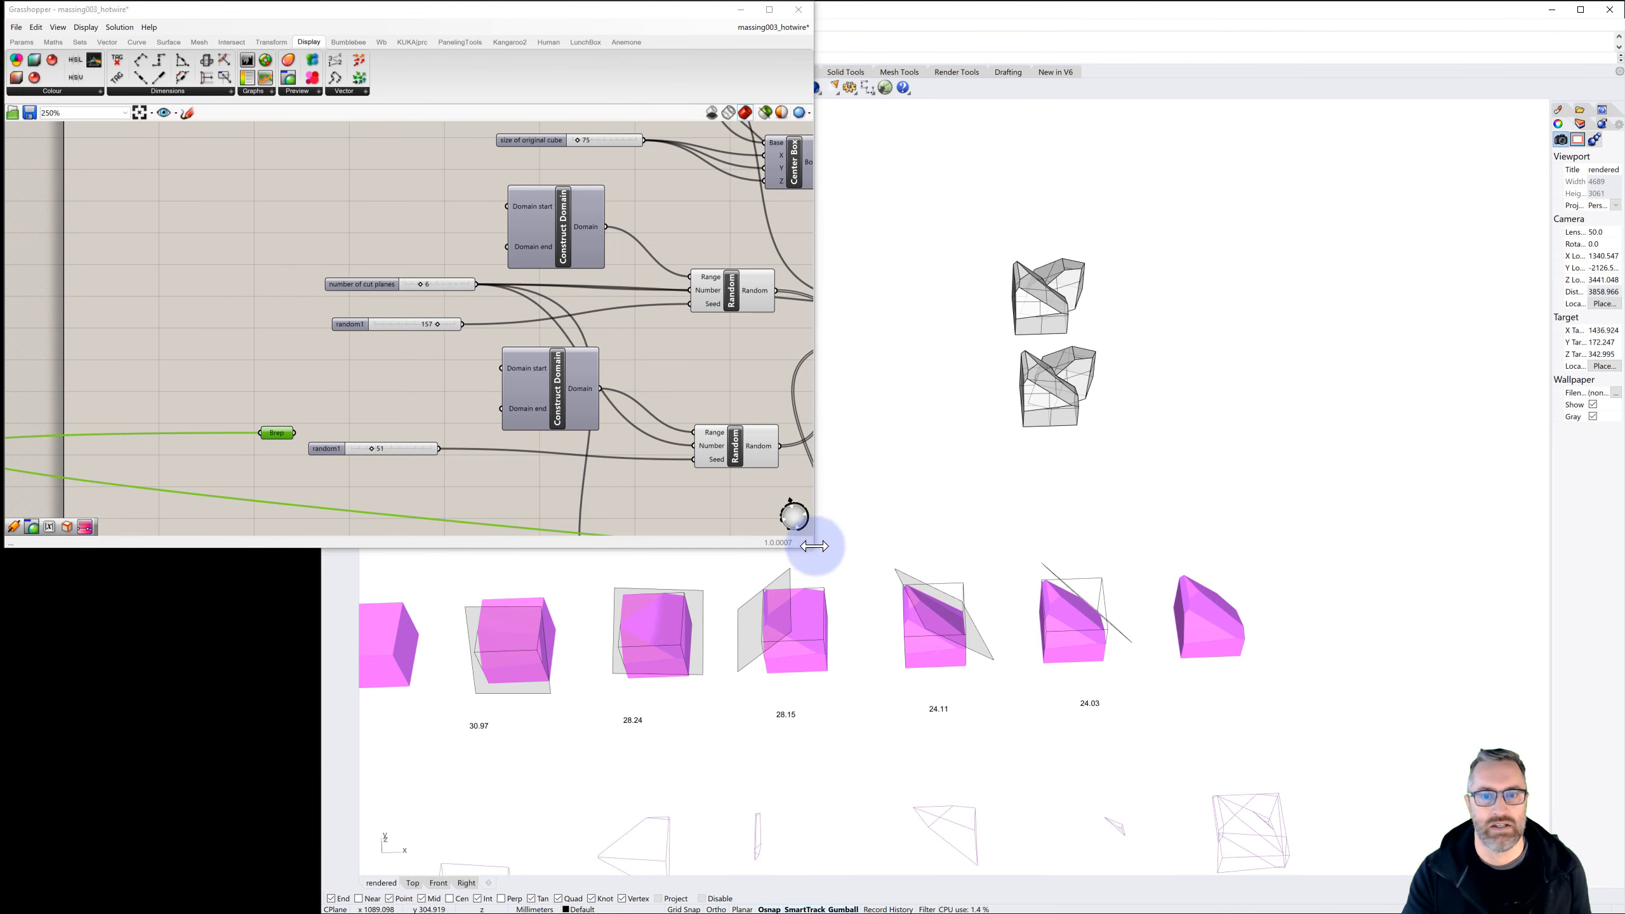
pyautogui.moveTo(814, 545); pyautogui.dragTo(212, 882)
# Delete the open-bottomed copy of the unioned massing, keeping the closed one
pyautogui.moveTo(700, 472); pyautogui.dragTo(816, 356, button='right')
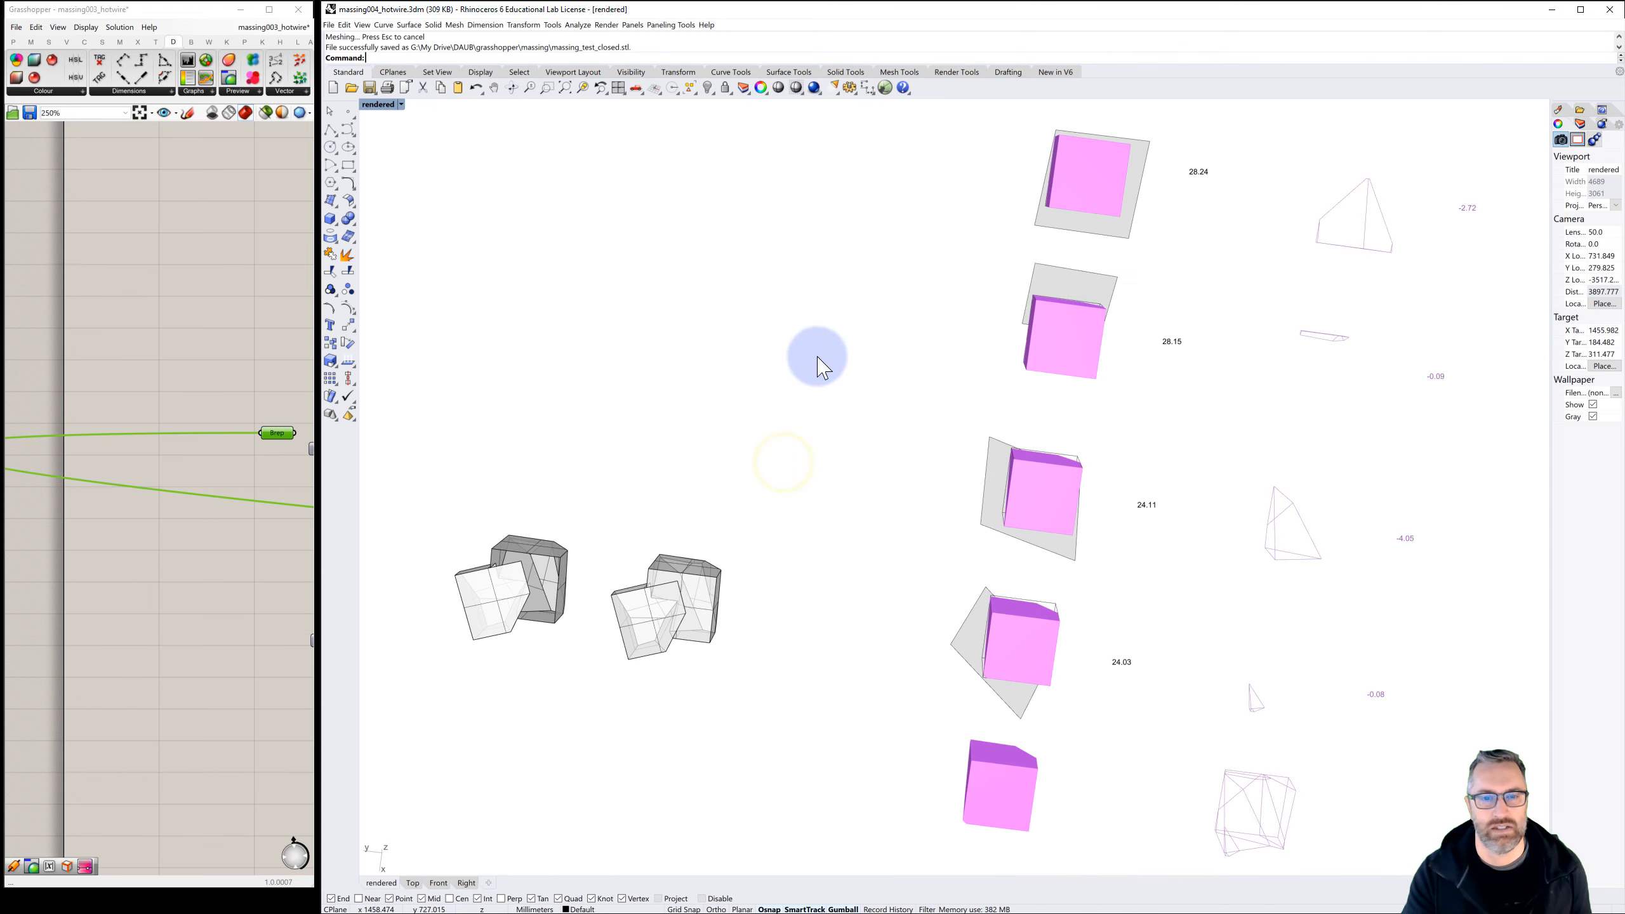
pyautogui.click(541, 584)
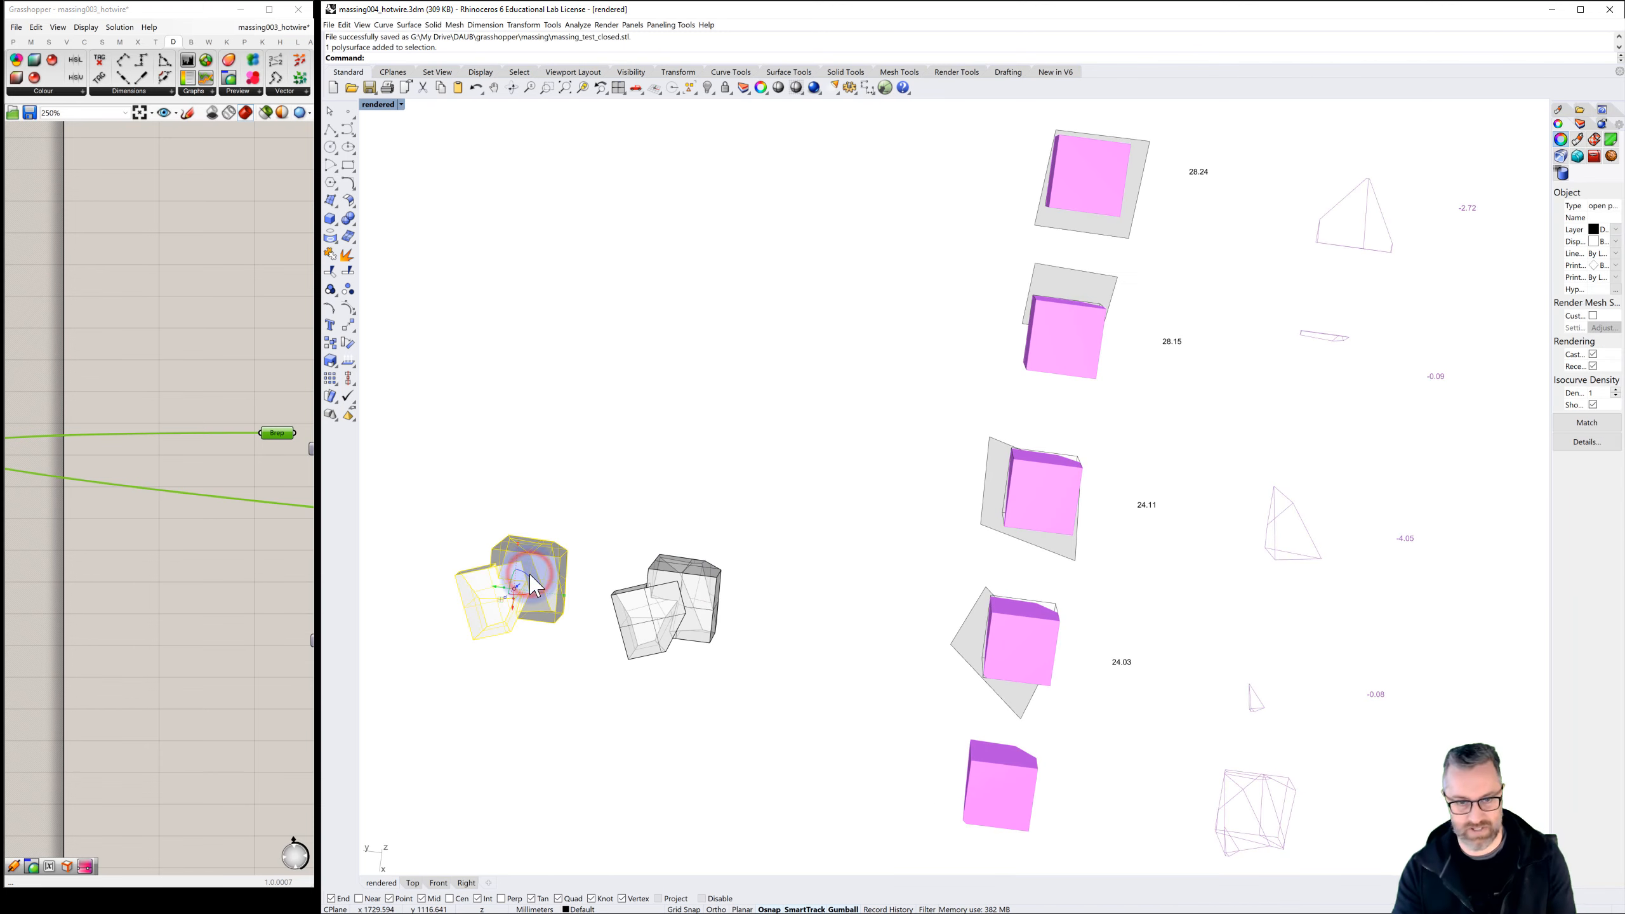
pyautogui.press('Delete')
# Add a linear dimension along the front bottom edge of the remaining closed massing, with the dimension line just in front of it
pyautogui.moveTo(704, 598); pyautogui.dragTo(700, 697, button='right')
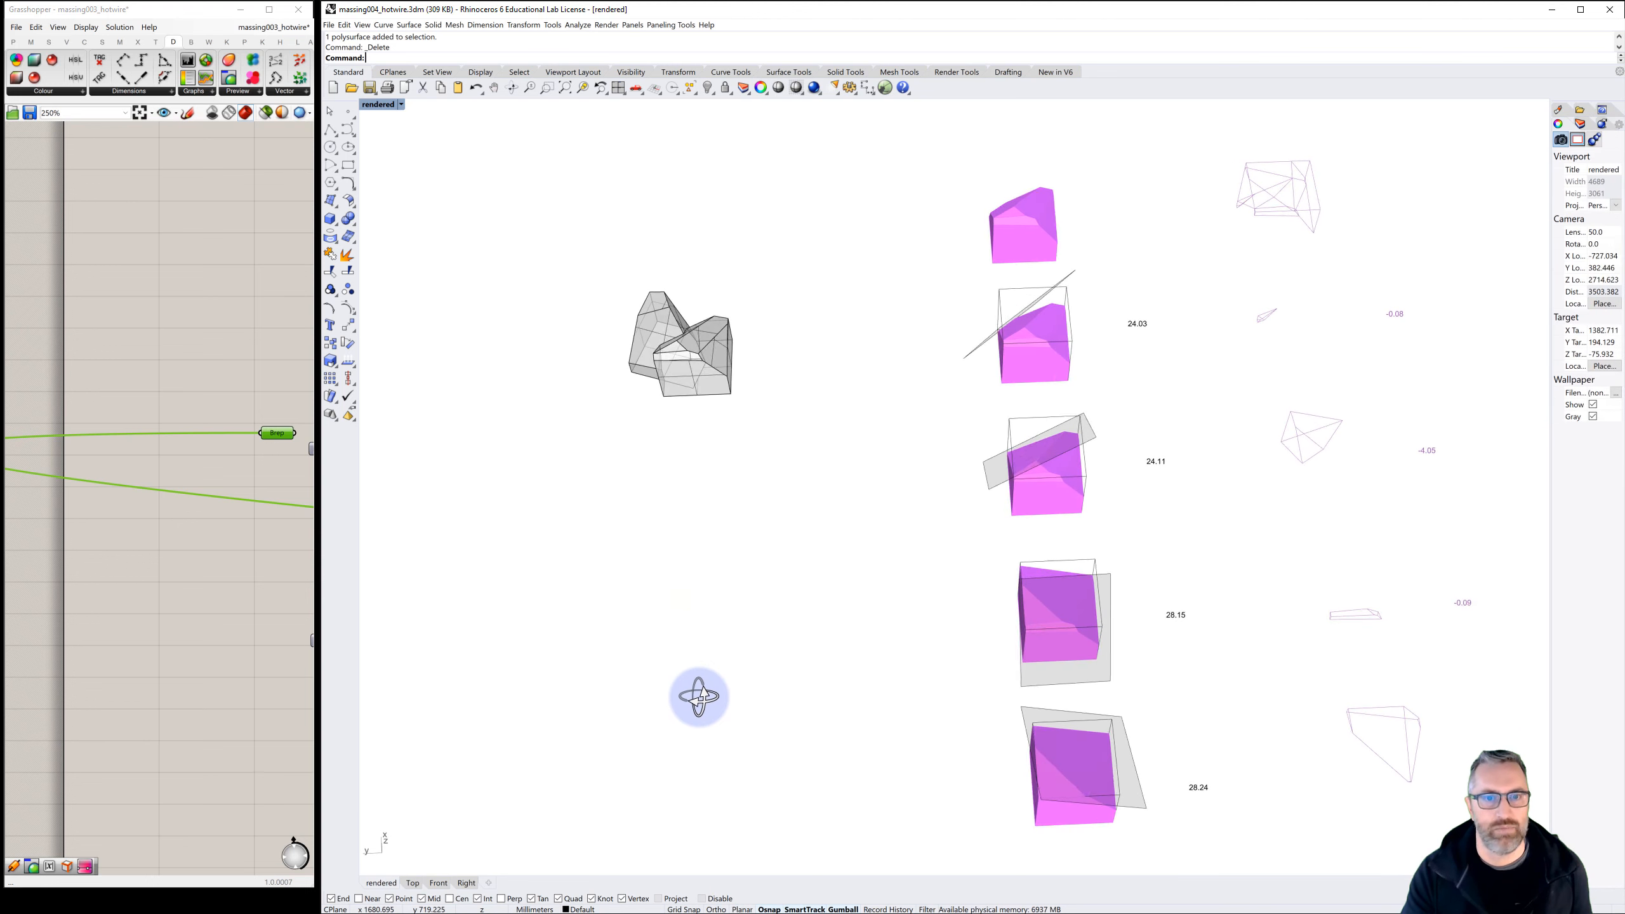
pyautogui.scroll(2, 671, 359)
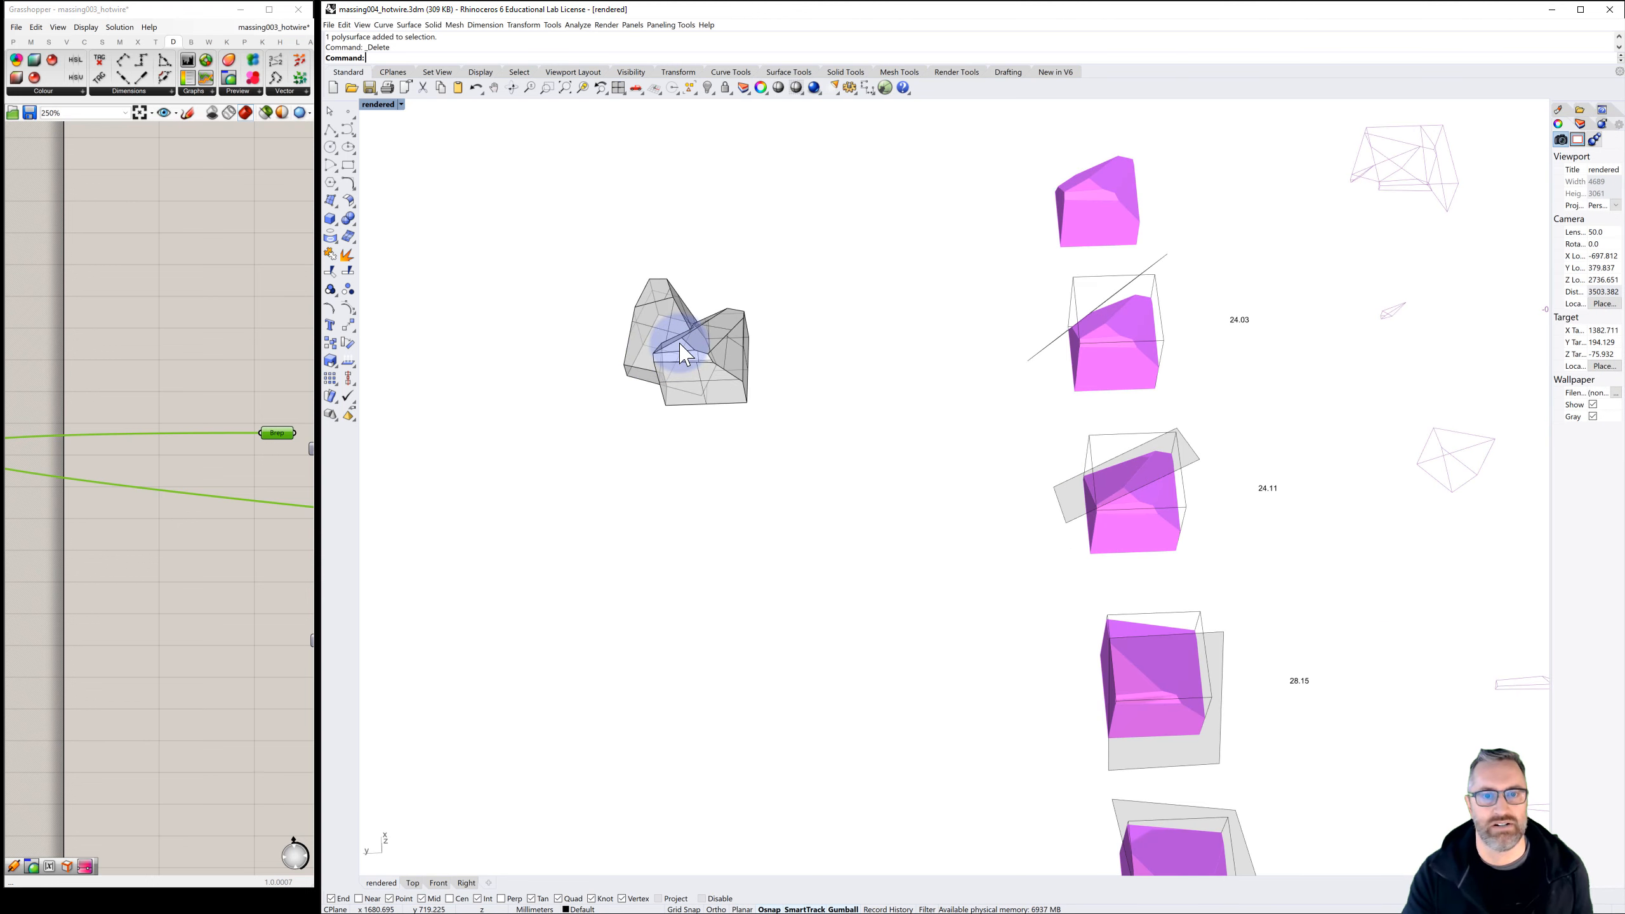
pyautogui.scroll(2, 686, 346)
pyautogui.click(689, 334)
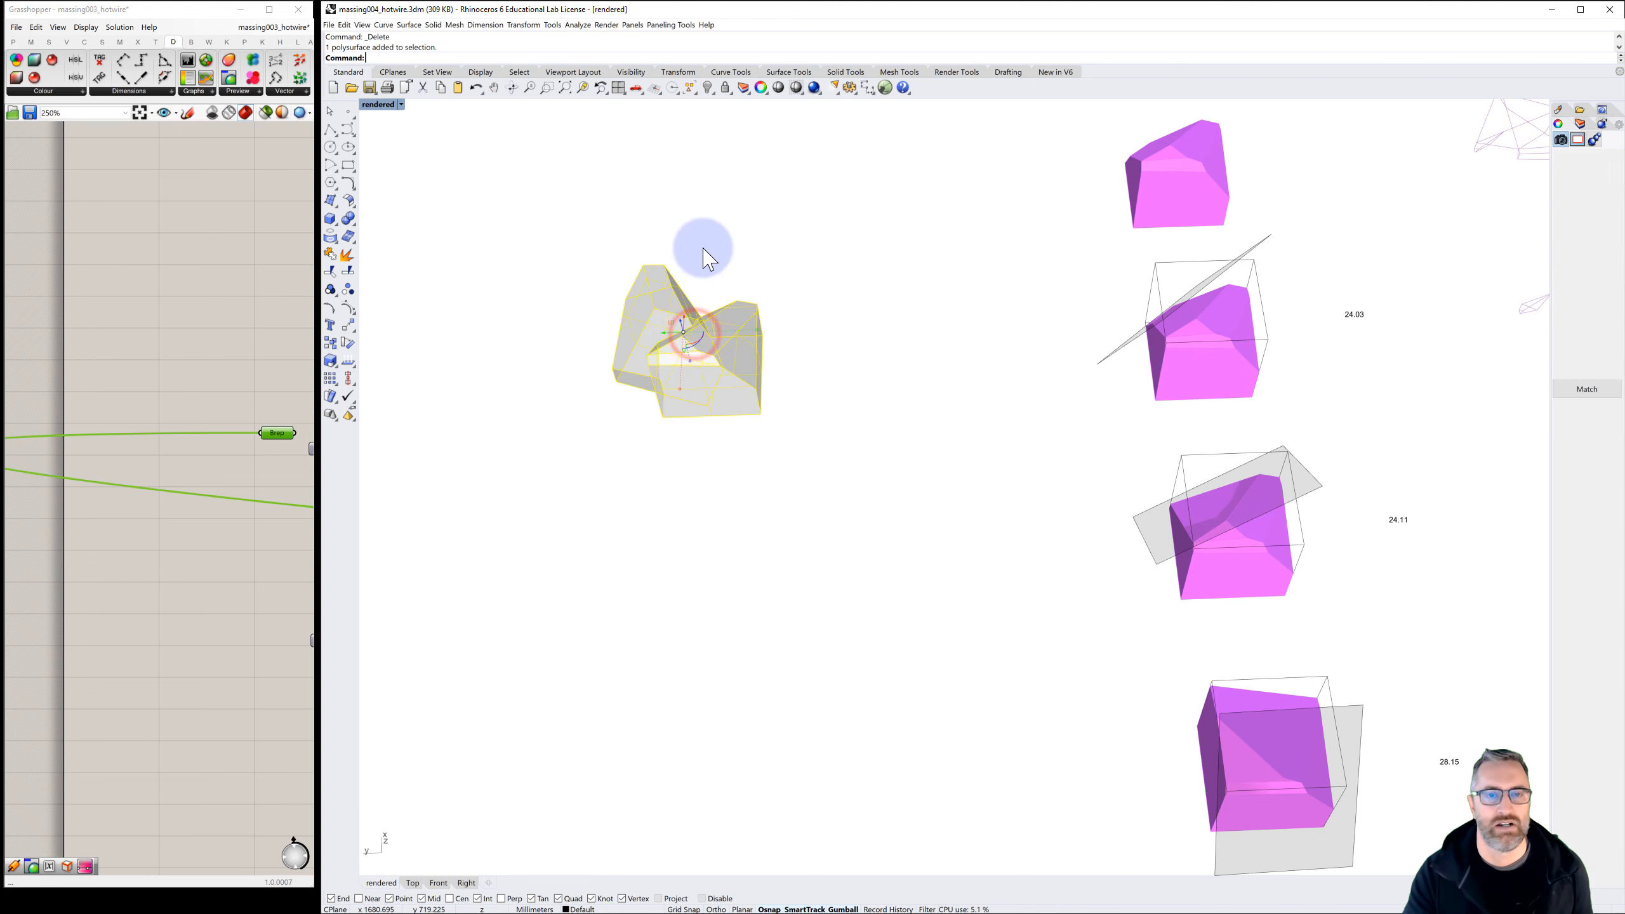
pyautogui.click(483, 26)
pyautogui.click(496, 47)
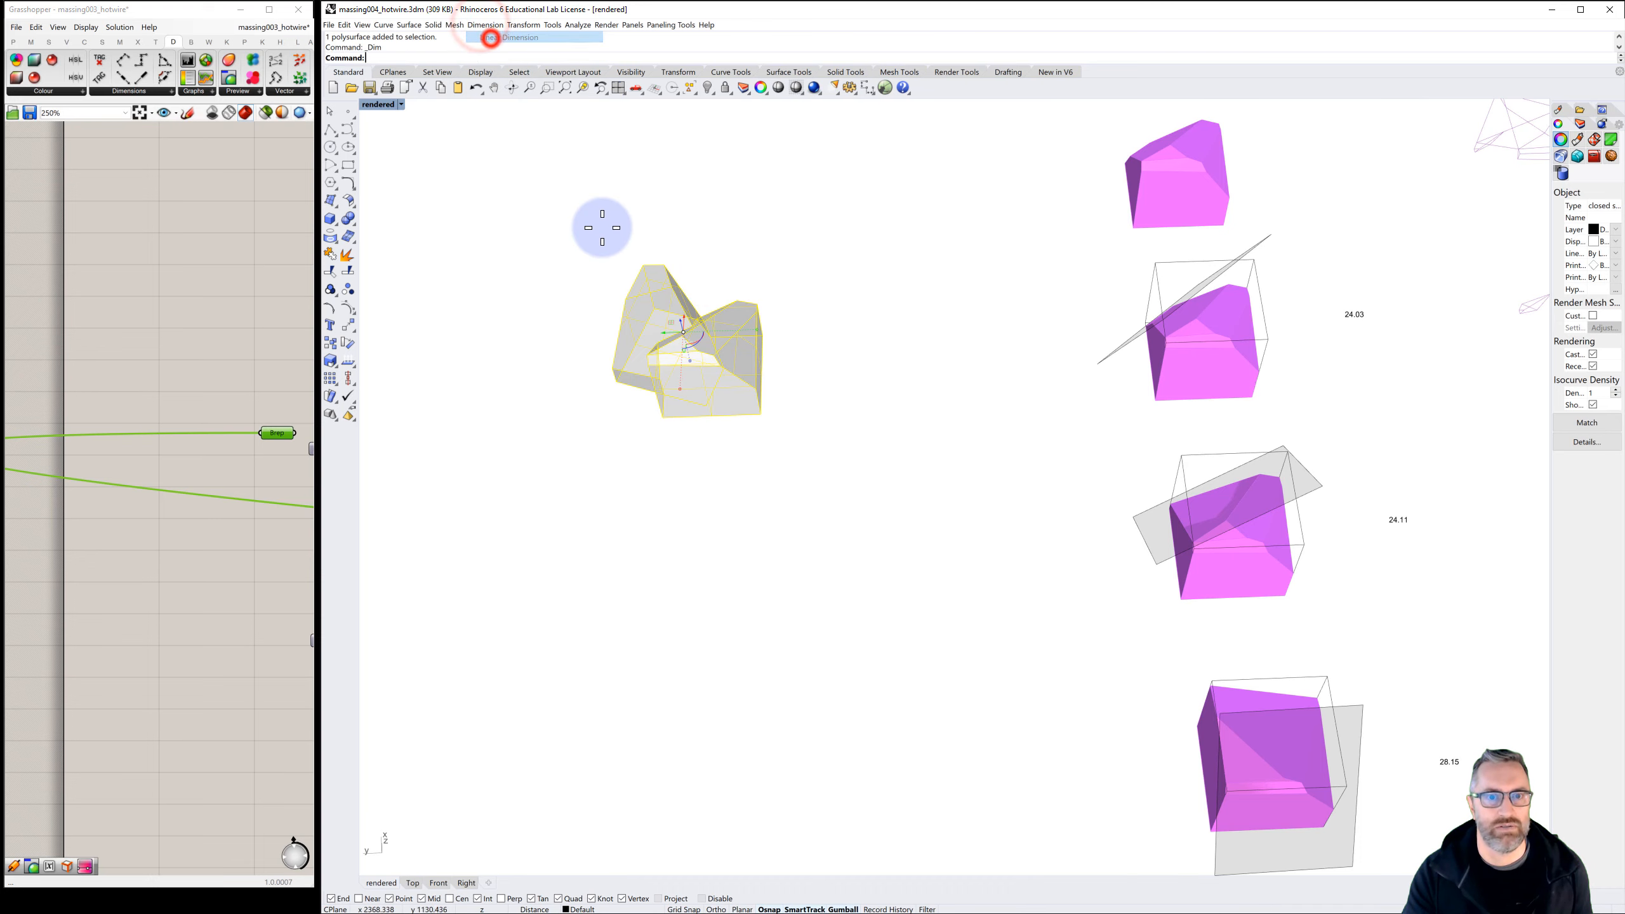
pyautogui.click(663, 420)
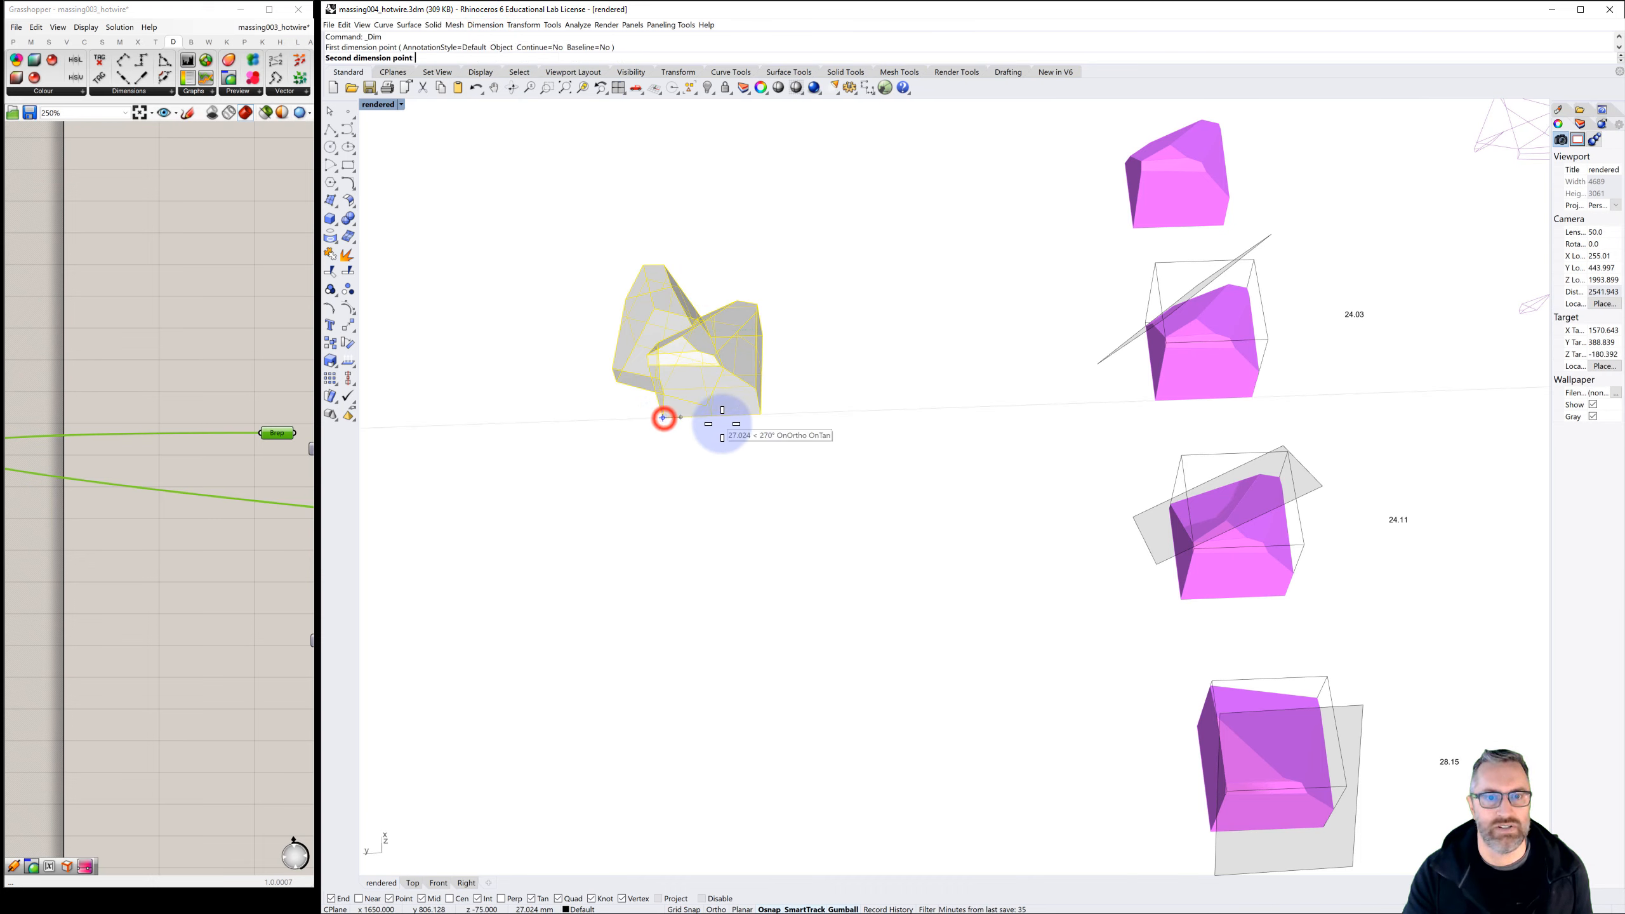
pyautogui.click(761, 414)
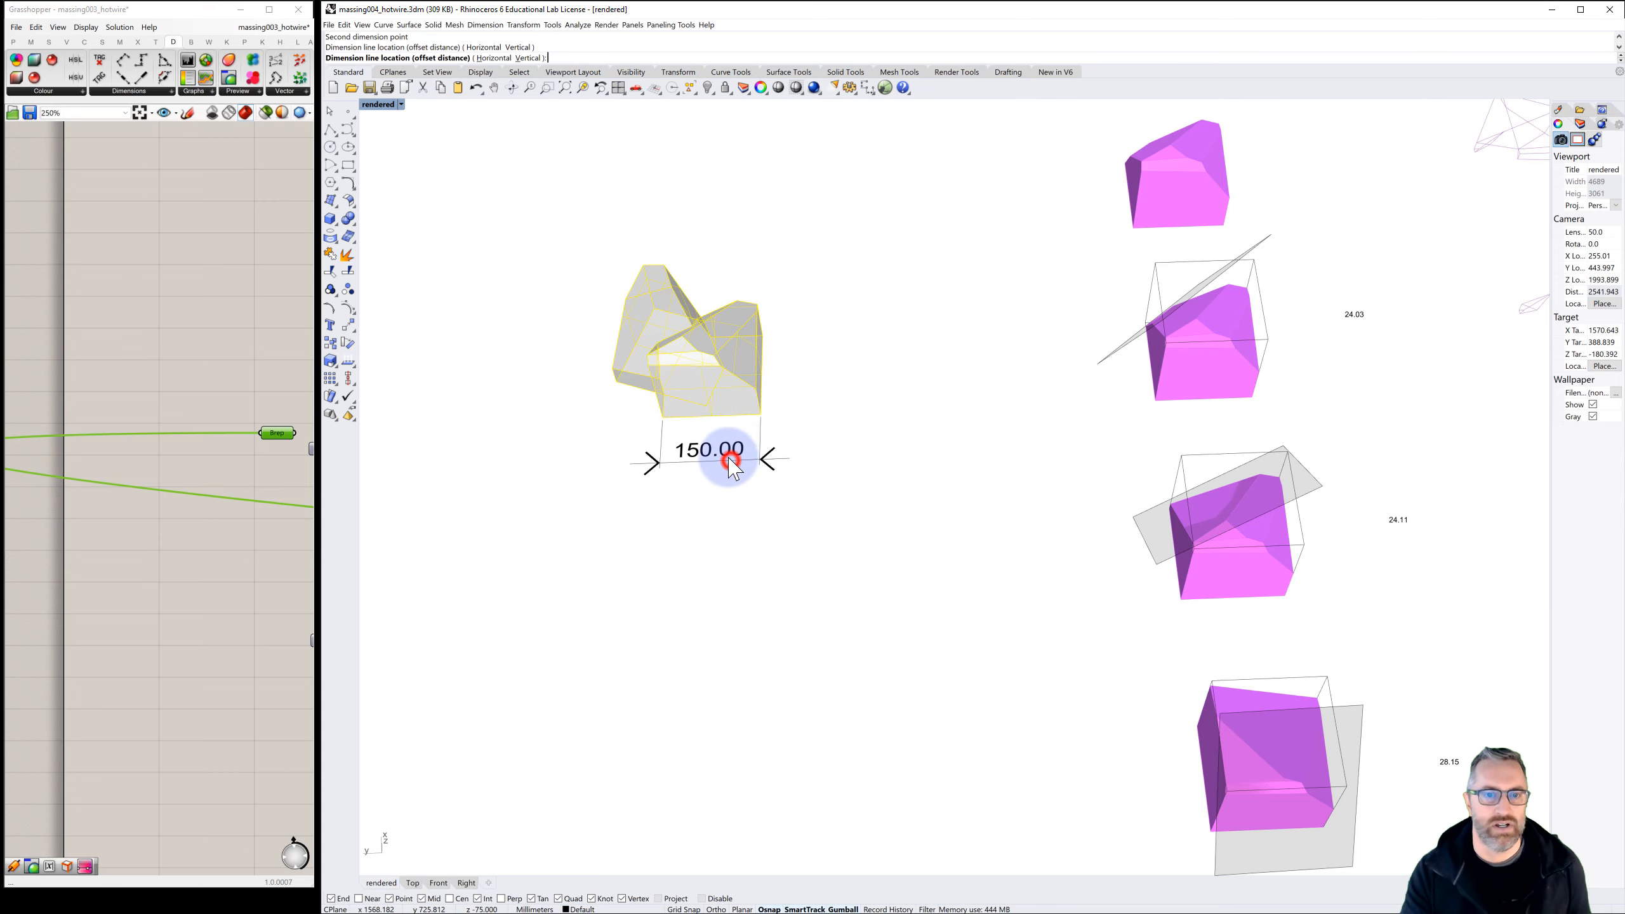
pyautogui.click(732, 462)
# Delete the linear dimension in front of the closed massing
pyautogui.moveTo(756, 431)
pyautogui.mouseDown(button='right')
pyautogui.moveTo(722, 422)
pyautogui.moveTo(721, 405)
pyautogui.moveTo(751, 422)
pyautogui.mouseUp(button='right')
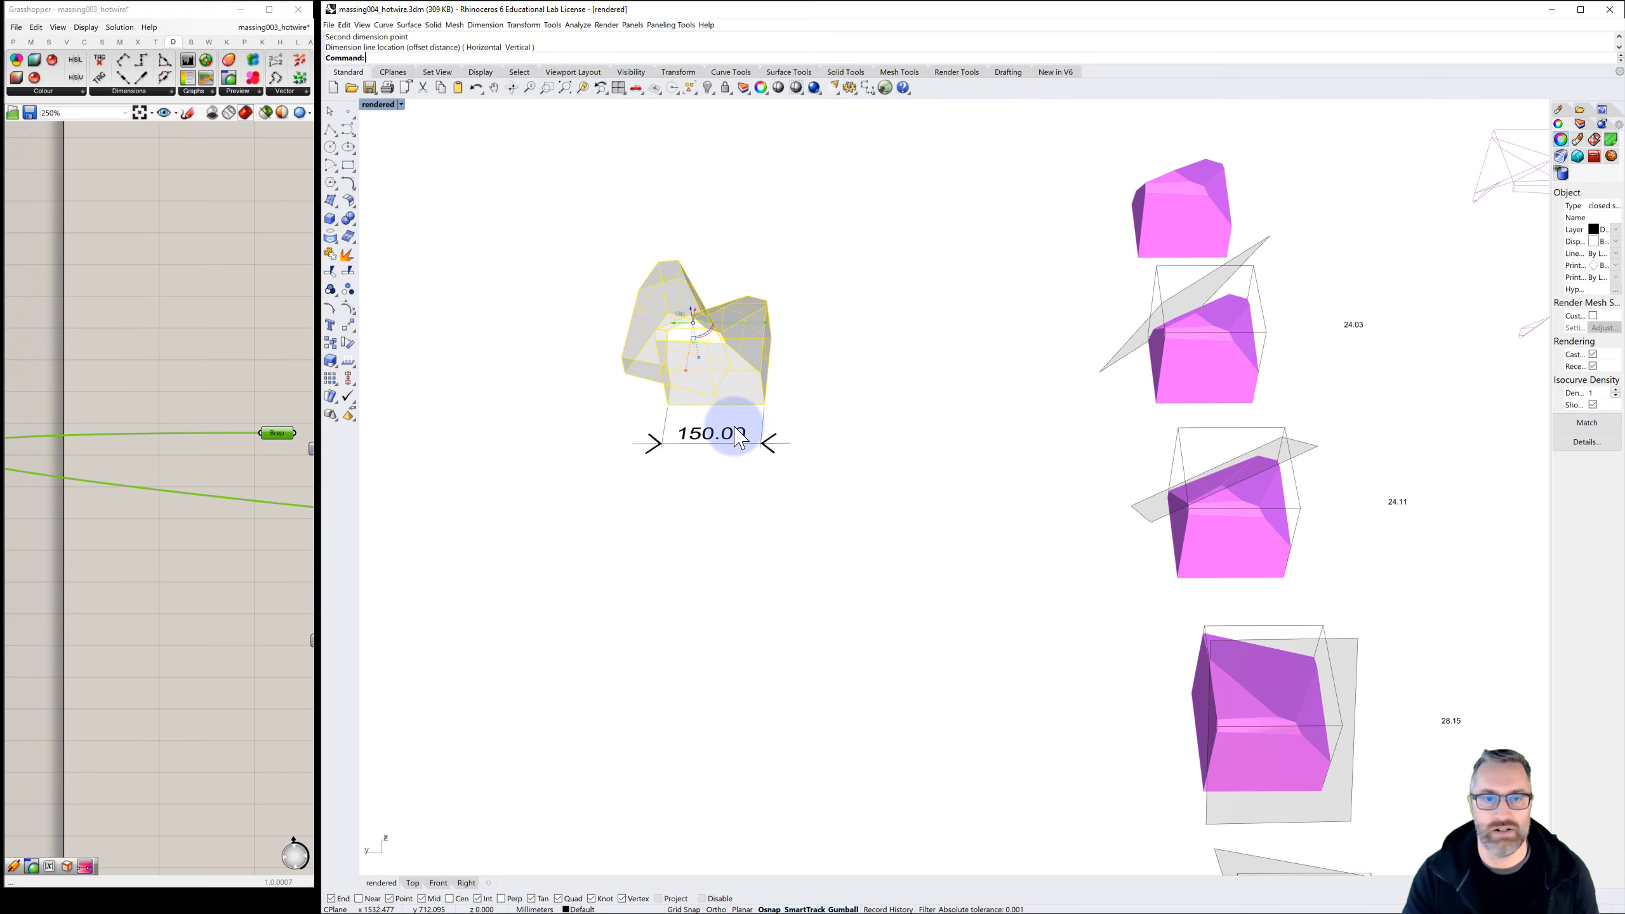
pyautogui.moveTo(736, 497); pyautogui.dragTo(791, 471, button='right')
pyautogui.click(791, 472)
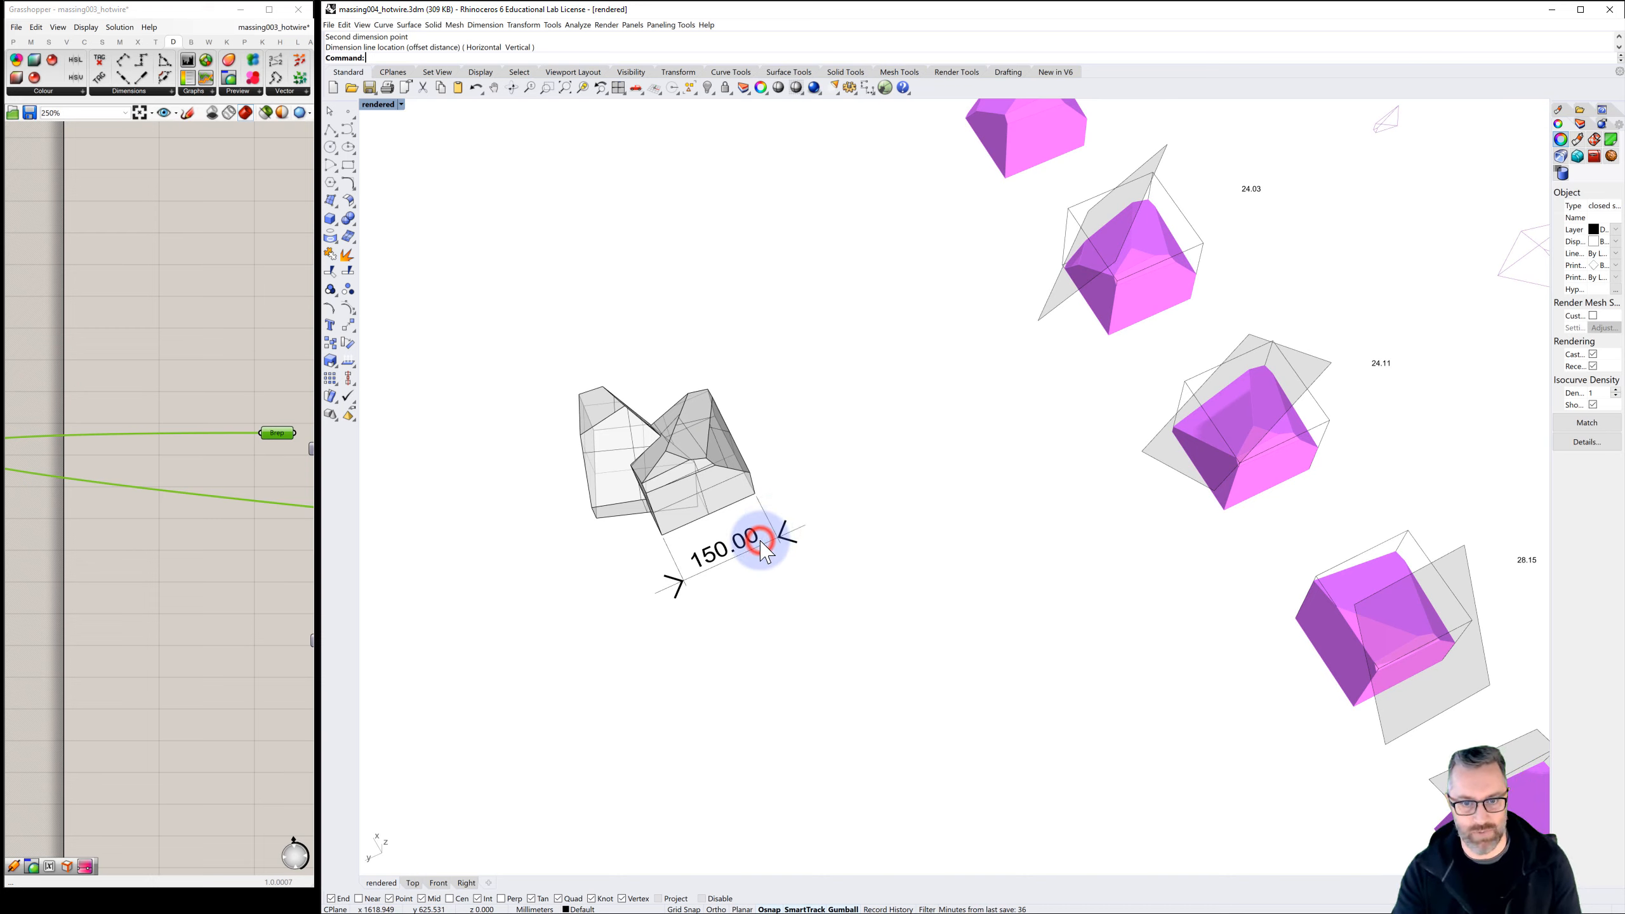
pyautogui.click(731, 559)
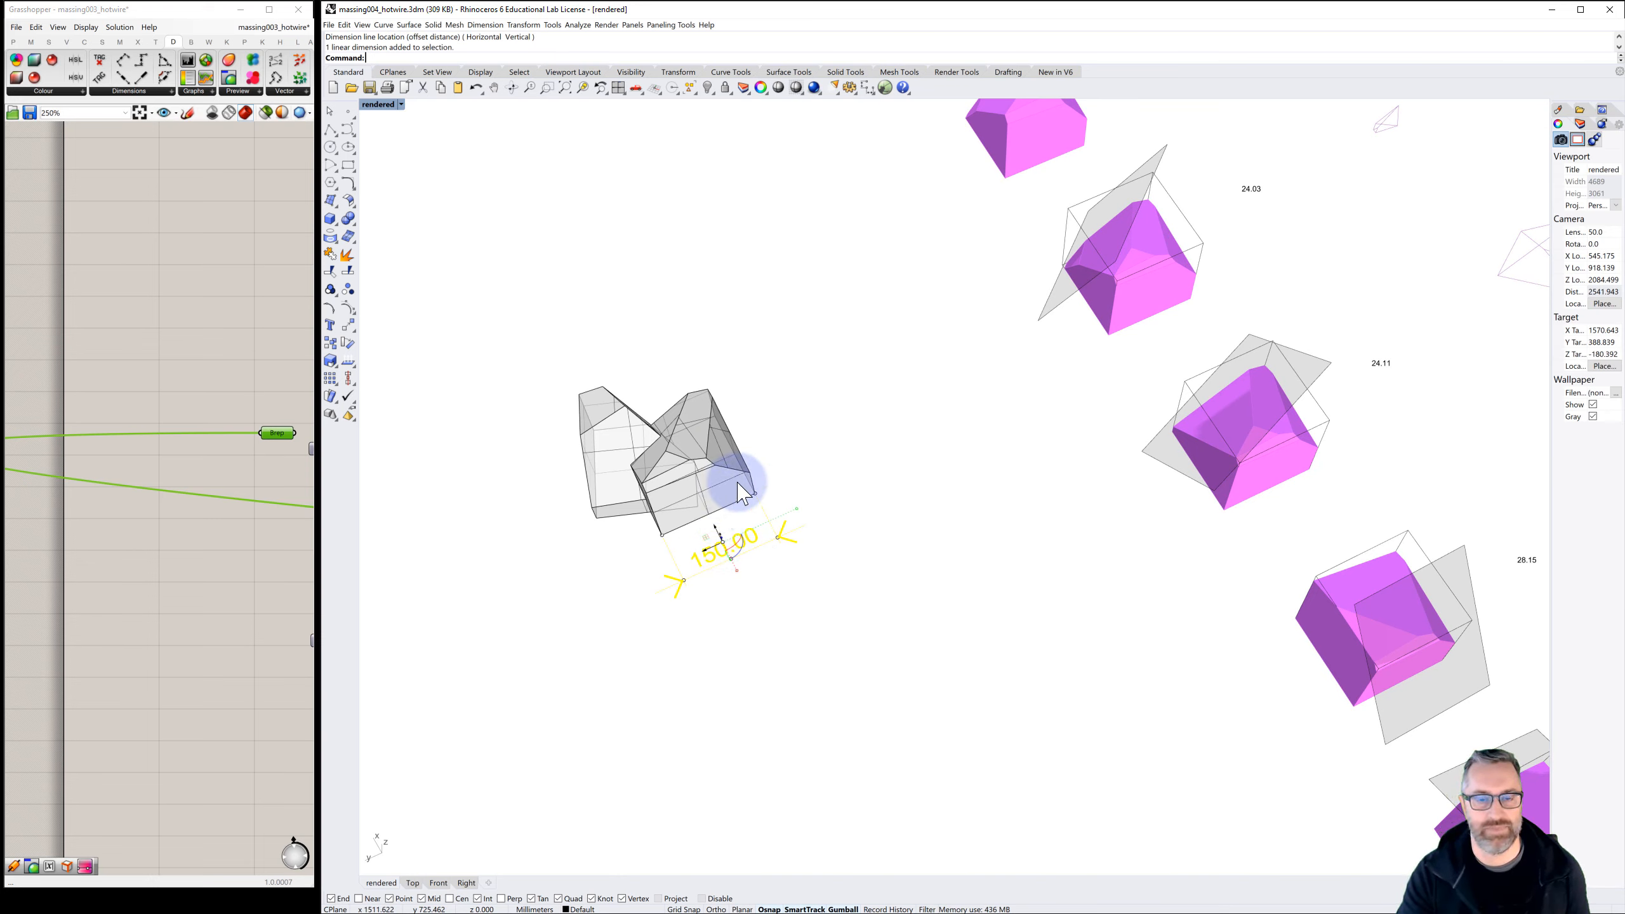
pyautogui.press('Delete')
pyautogui.click(782, 467)
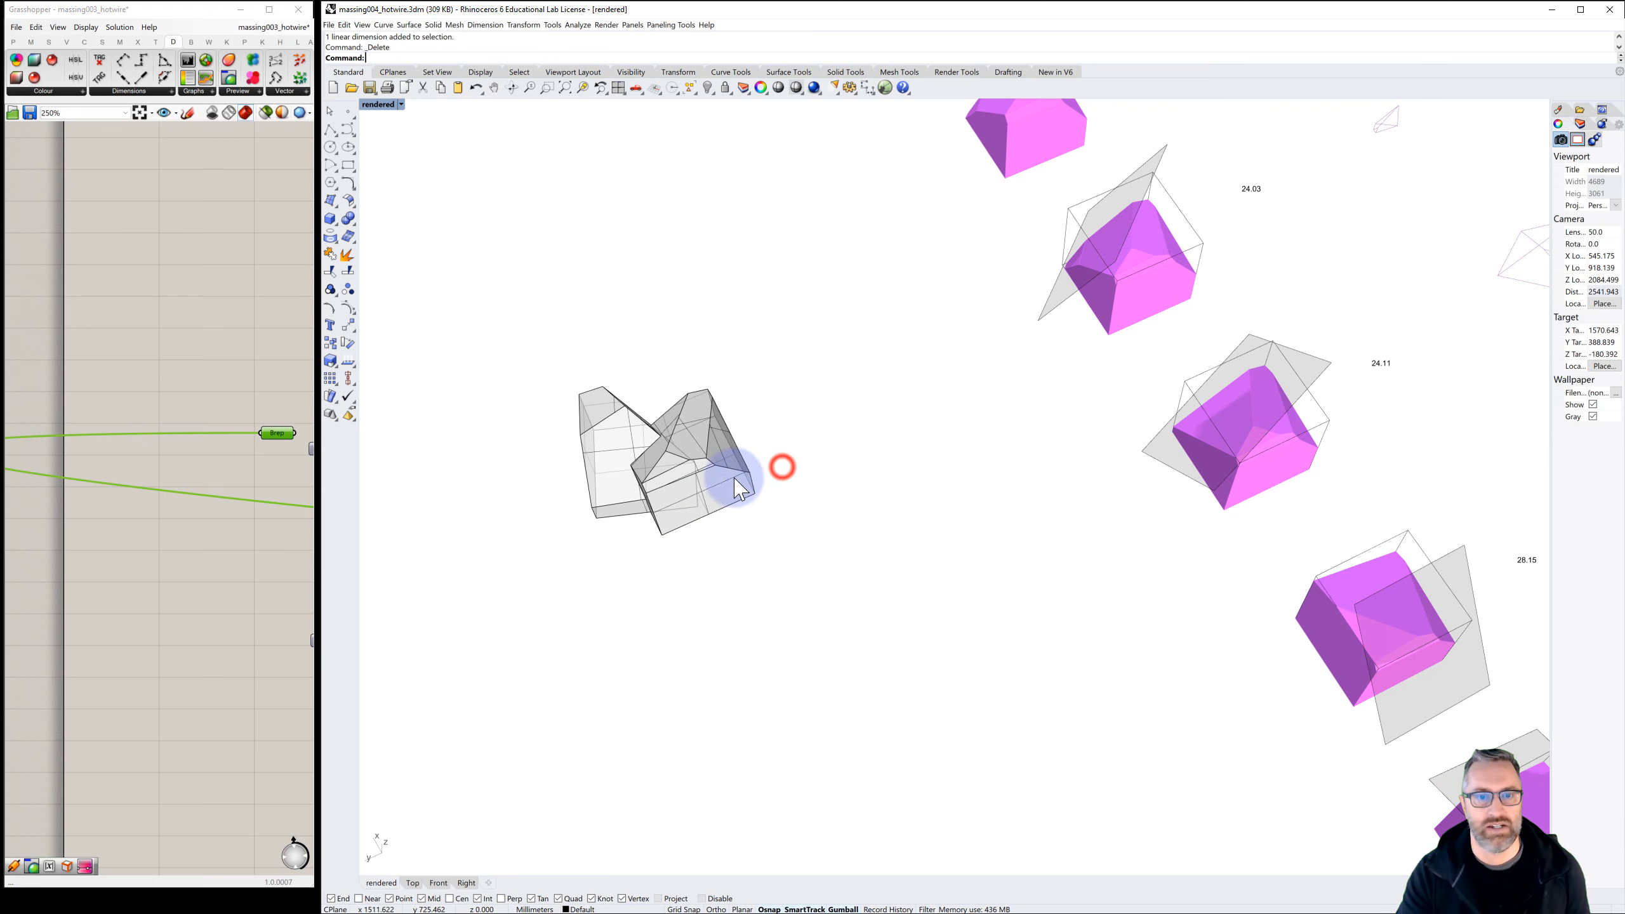
# Create a solid bounding box around the closed massing in world coordinates and view it from a closer, lower angle
pyautogui.click(734, 477)
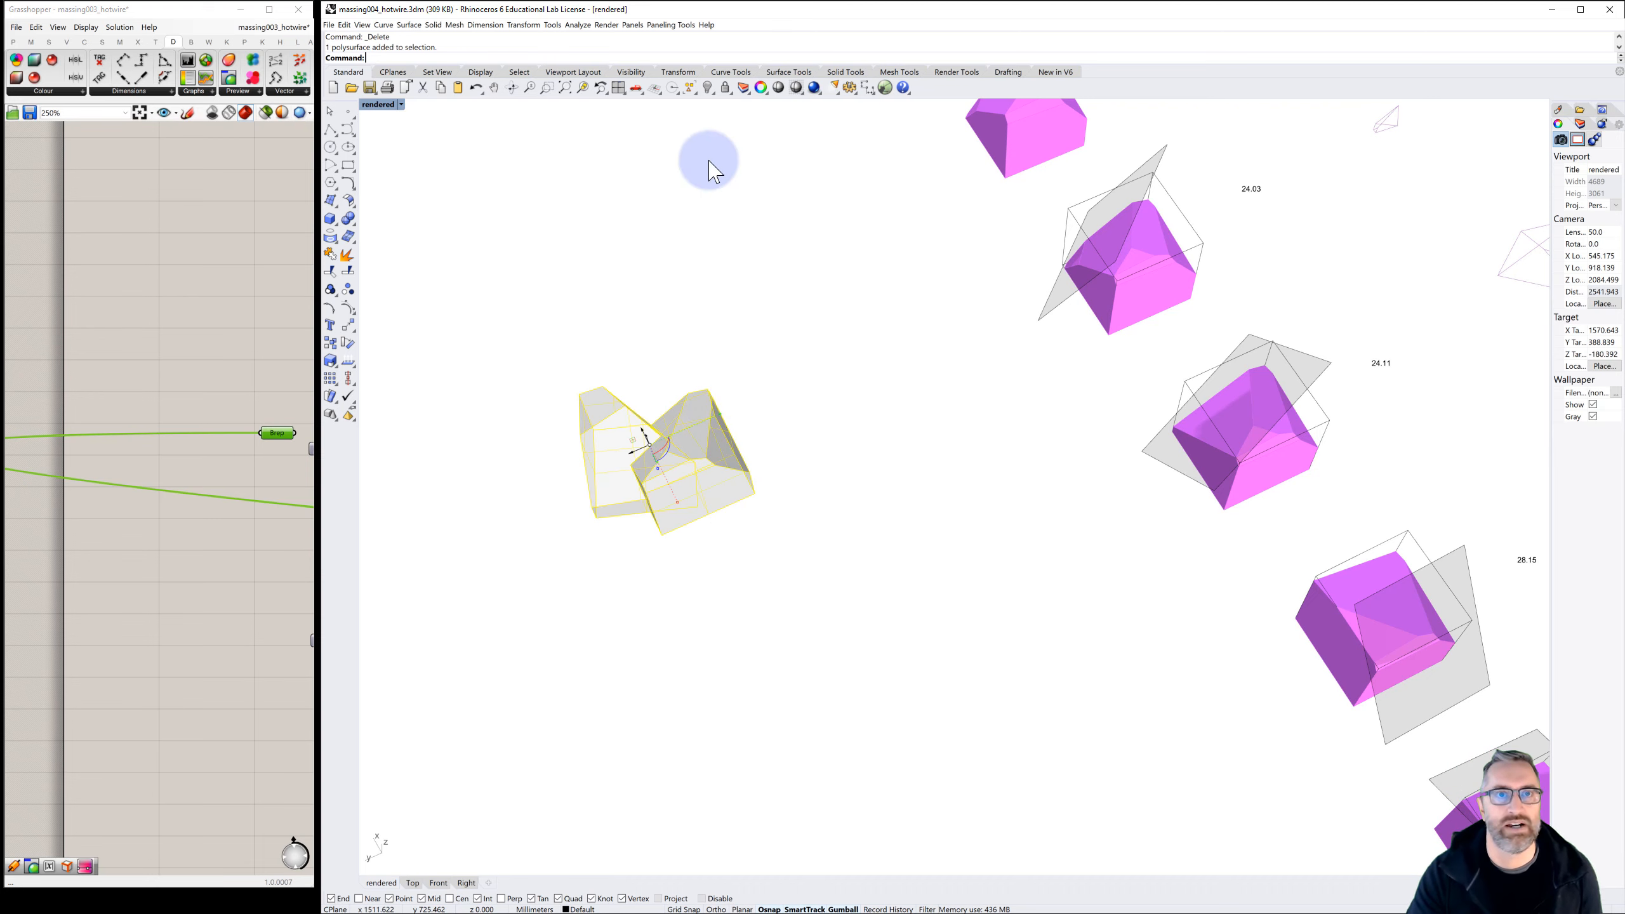
pyautogui.click(570, 26)
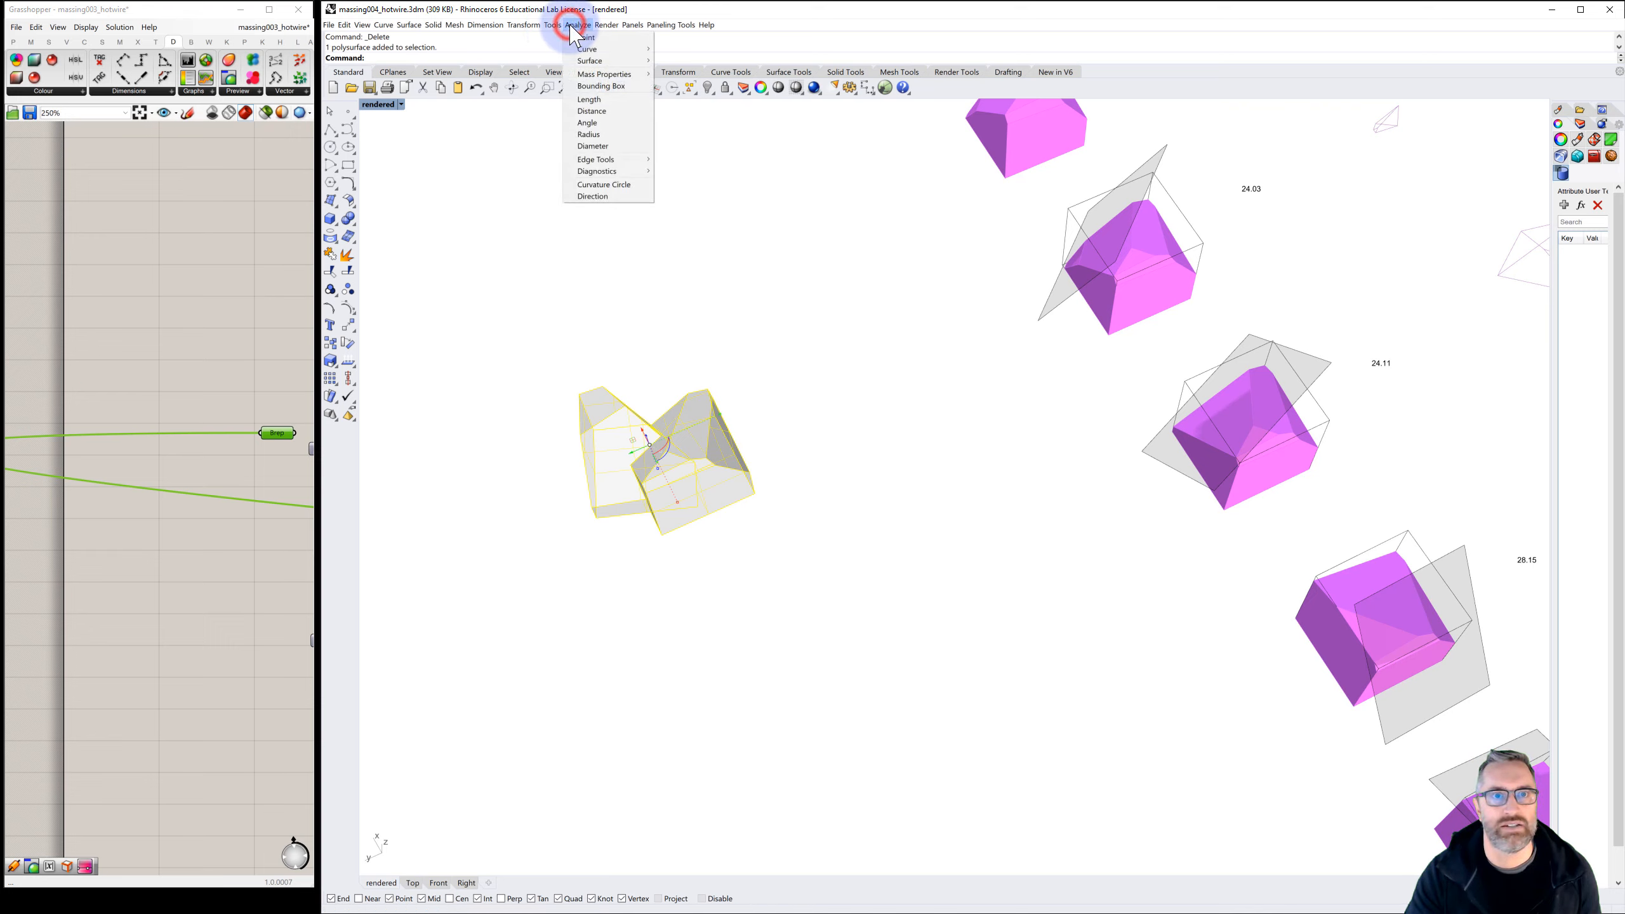
pyautogui.click(608, 87)
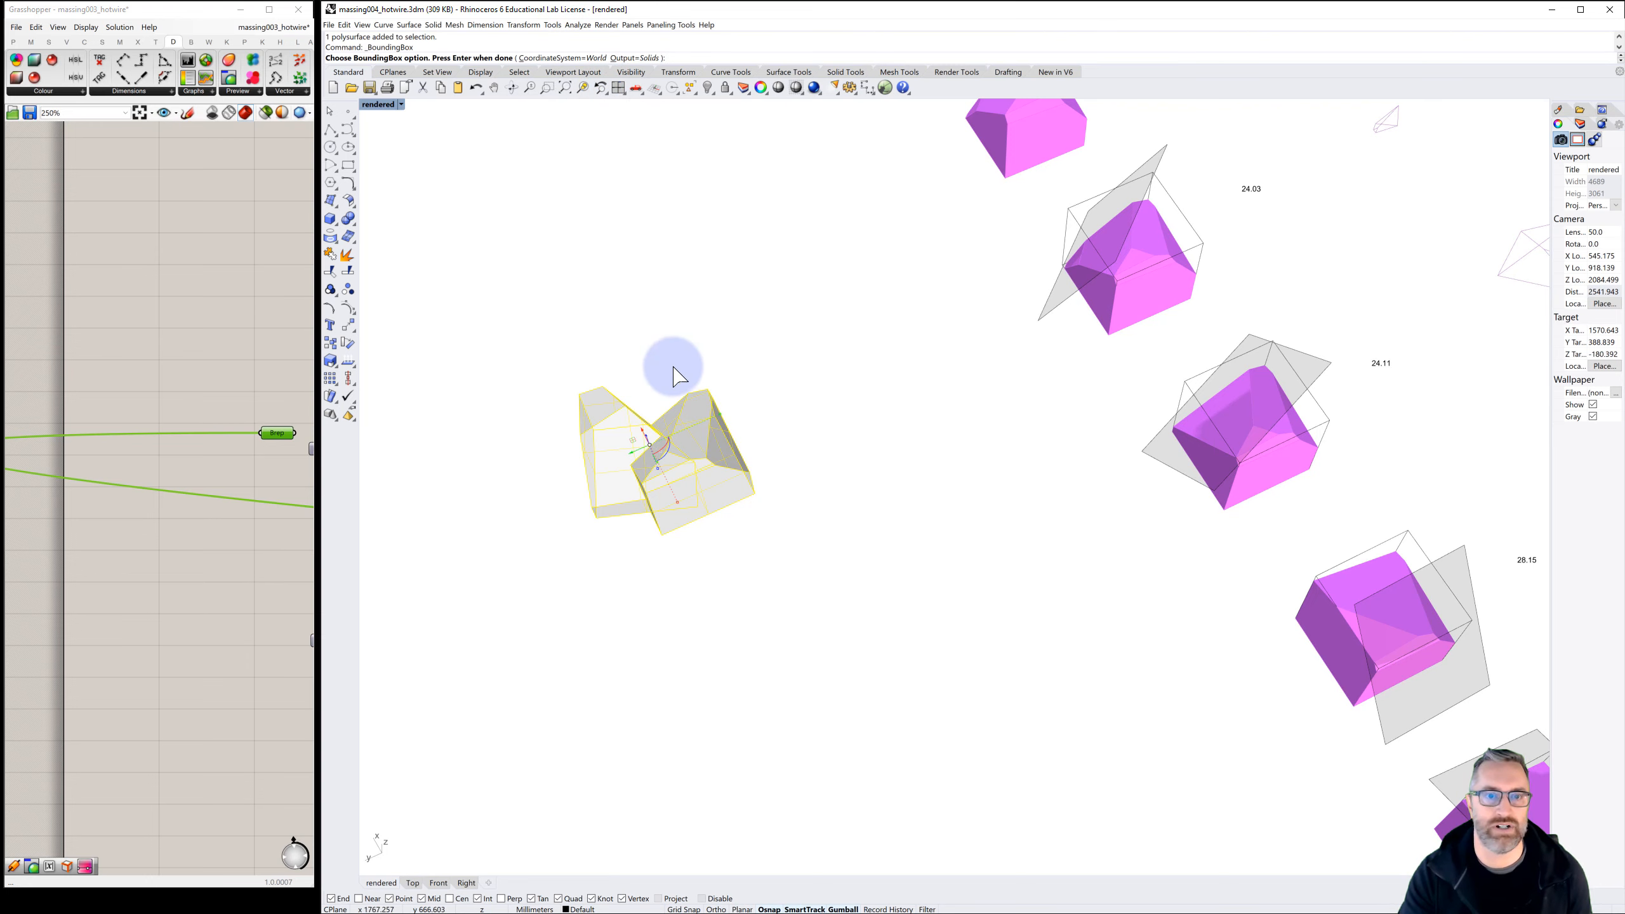
pyautogui.rightClick(744, 363)
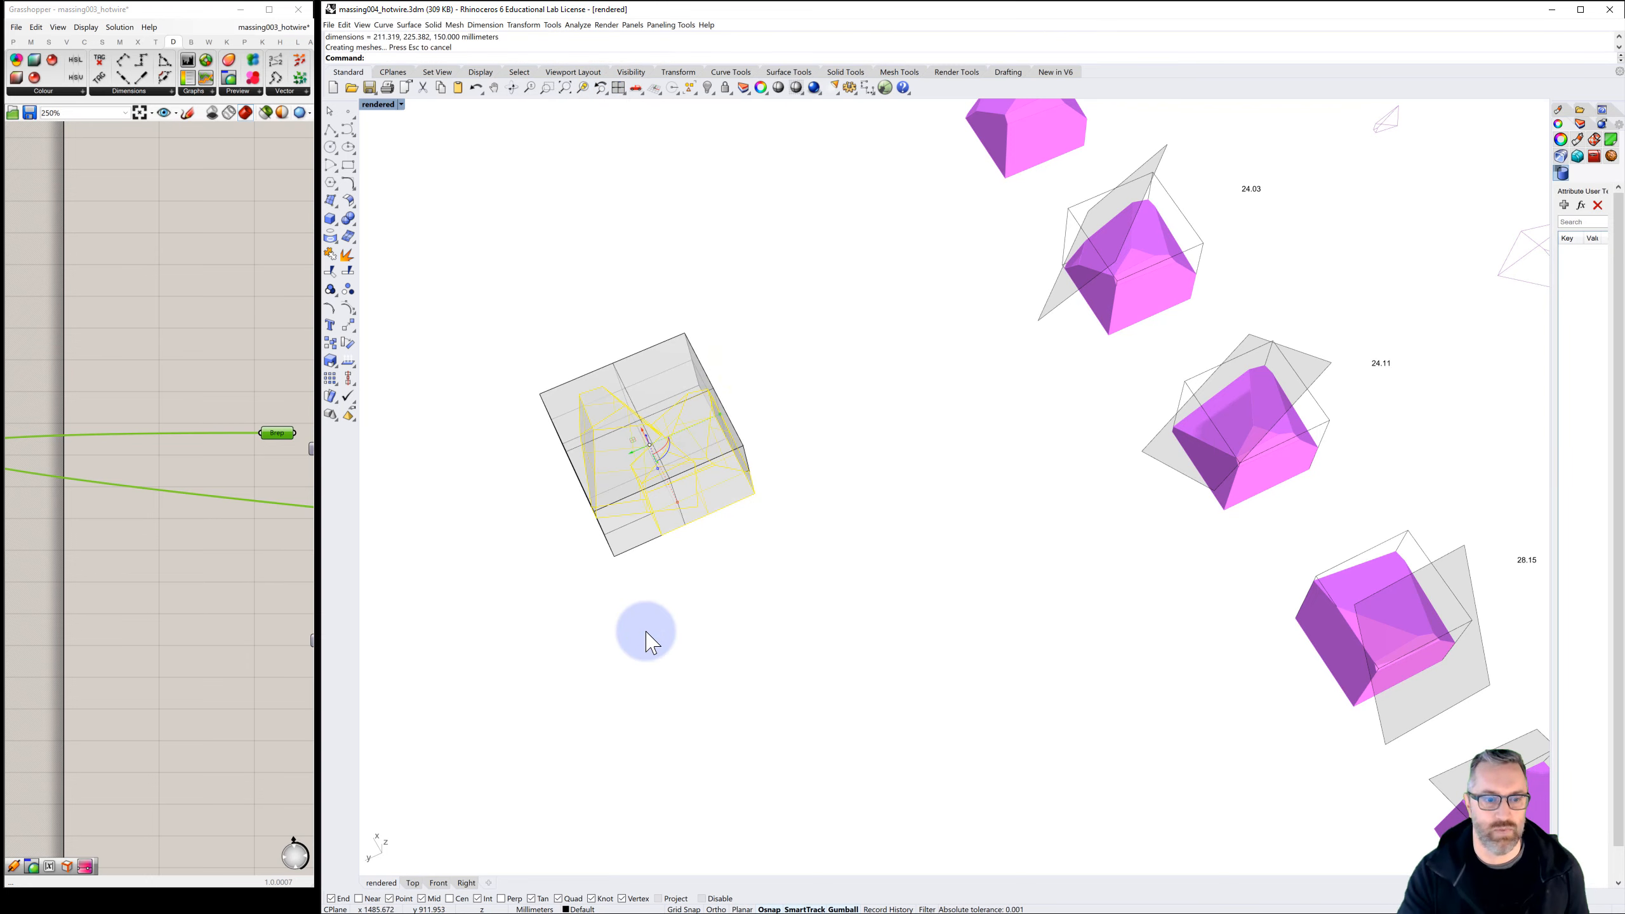
pyautogui.click(670, 594)
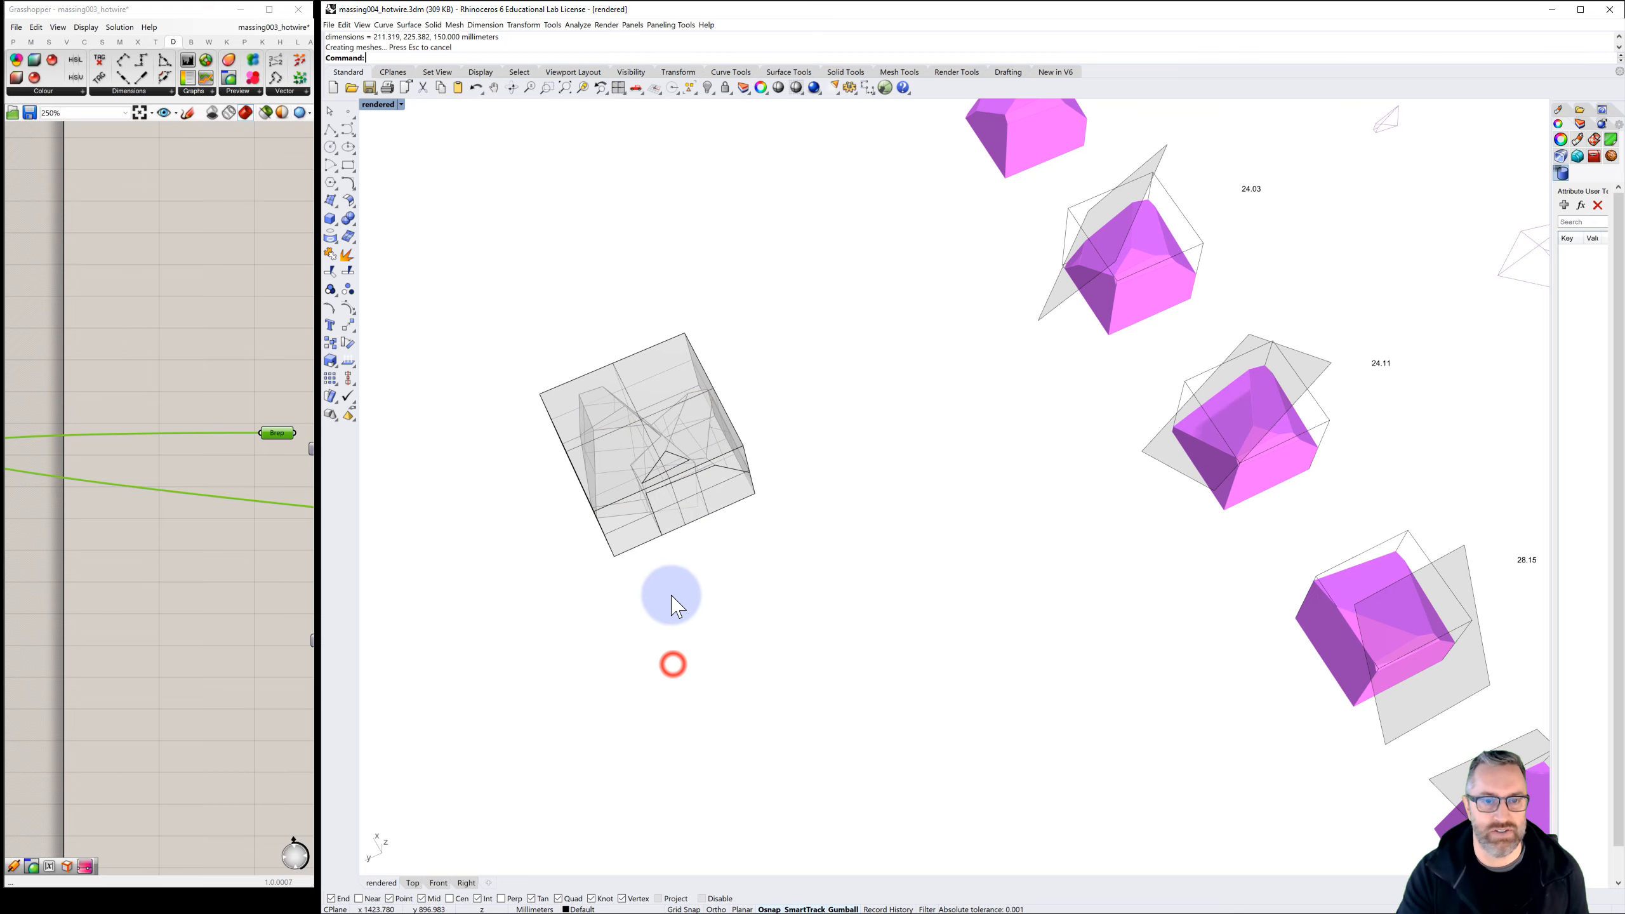
pyautogui.moveTo(721, 560)
pyautogui.mouseDown(button='right')
pyautogui.moveTo(725, 541)
pyautogui.moveTo(717, 570)
pyautogui.moveTo(736, 582)
pyautogui.mouseUp(button='right')
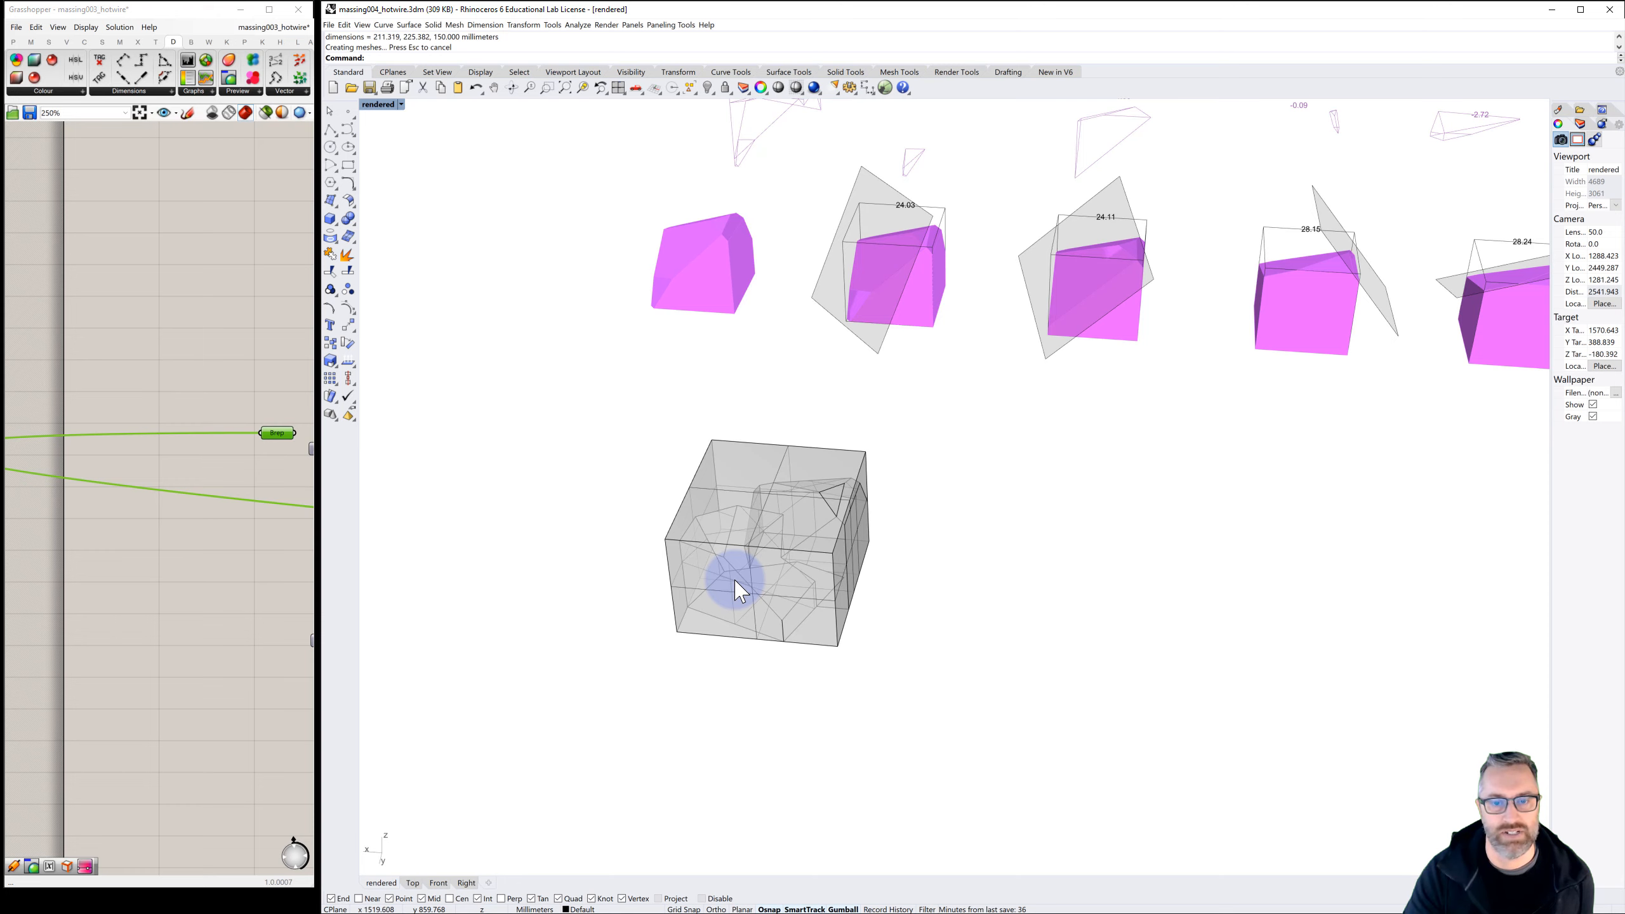
pyautogui.scroll(4, 736, 584)
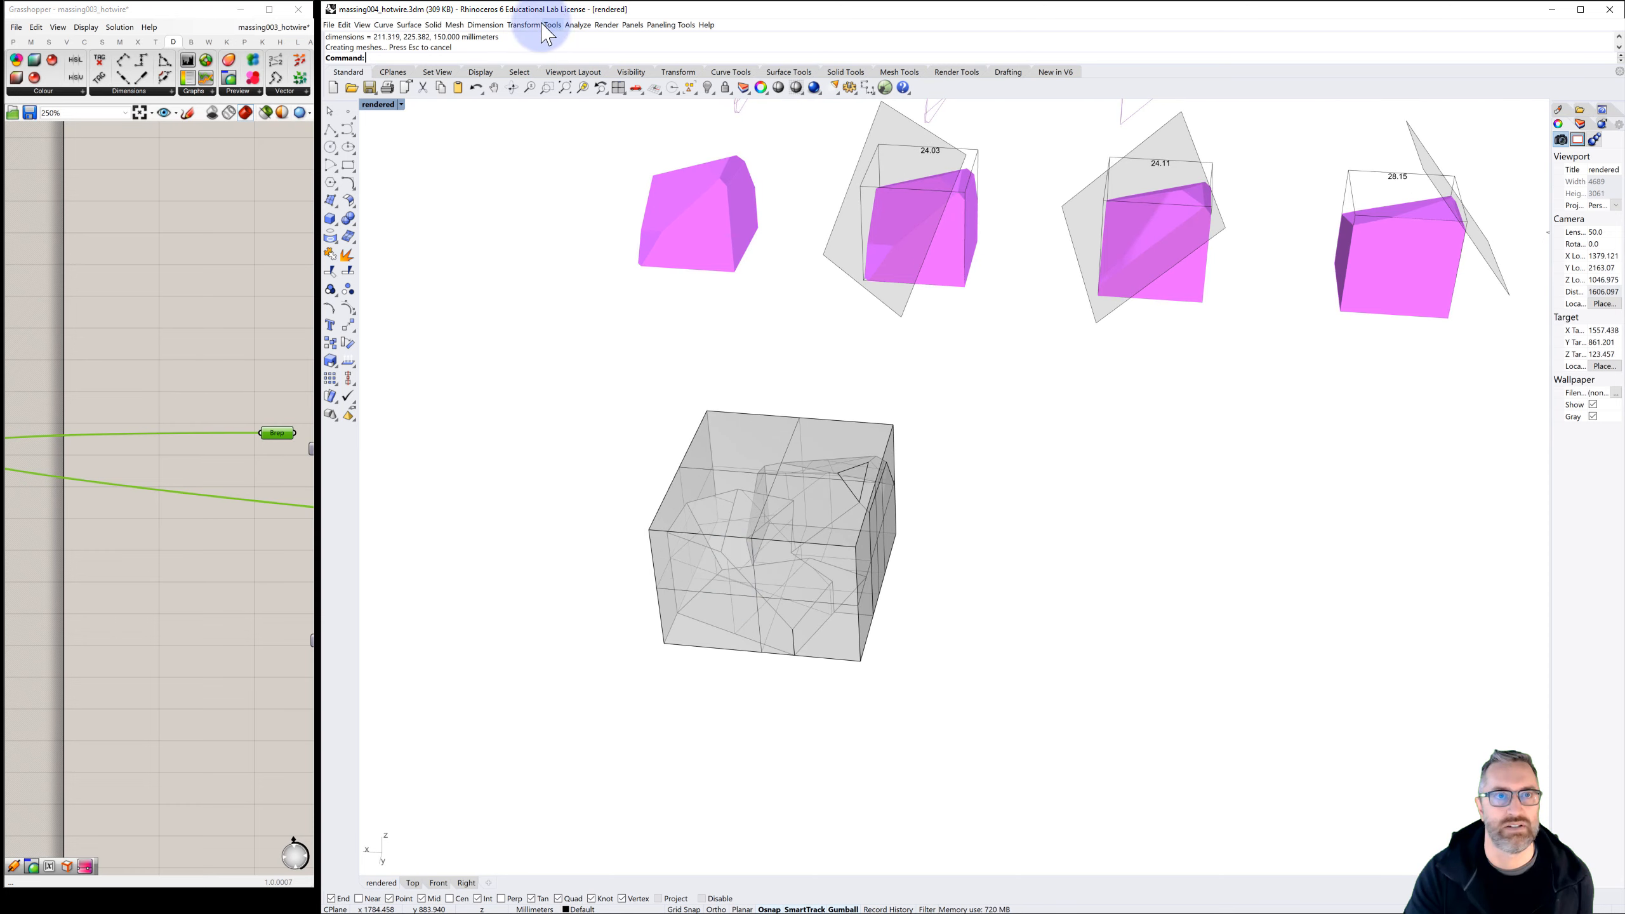
# Add a linear dimension along the front bottom edge of the bounding box, with the dimension line in front of it
pyautogui.click(485, 25)
pyautogui.click(497, 38)
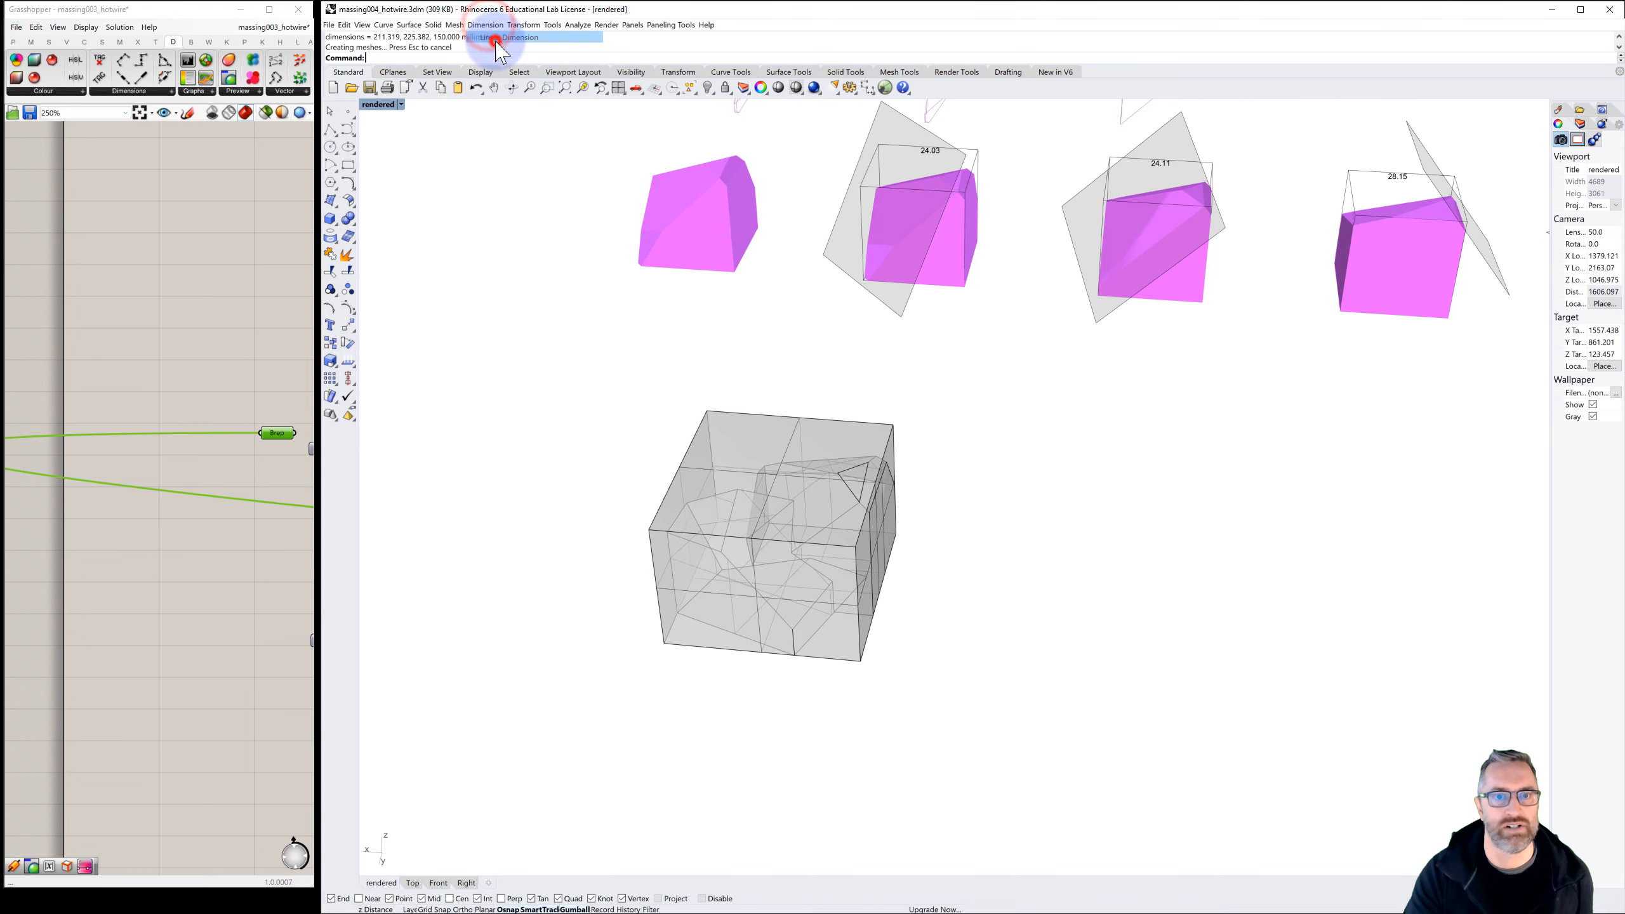
pyautogui.click(665, 645)
pyautogui.click(862, 661)
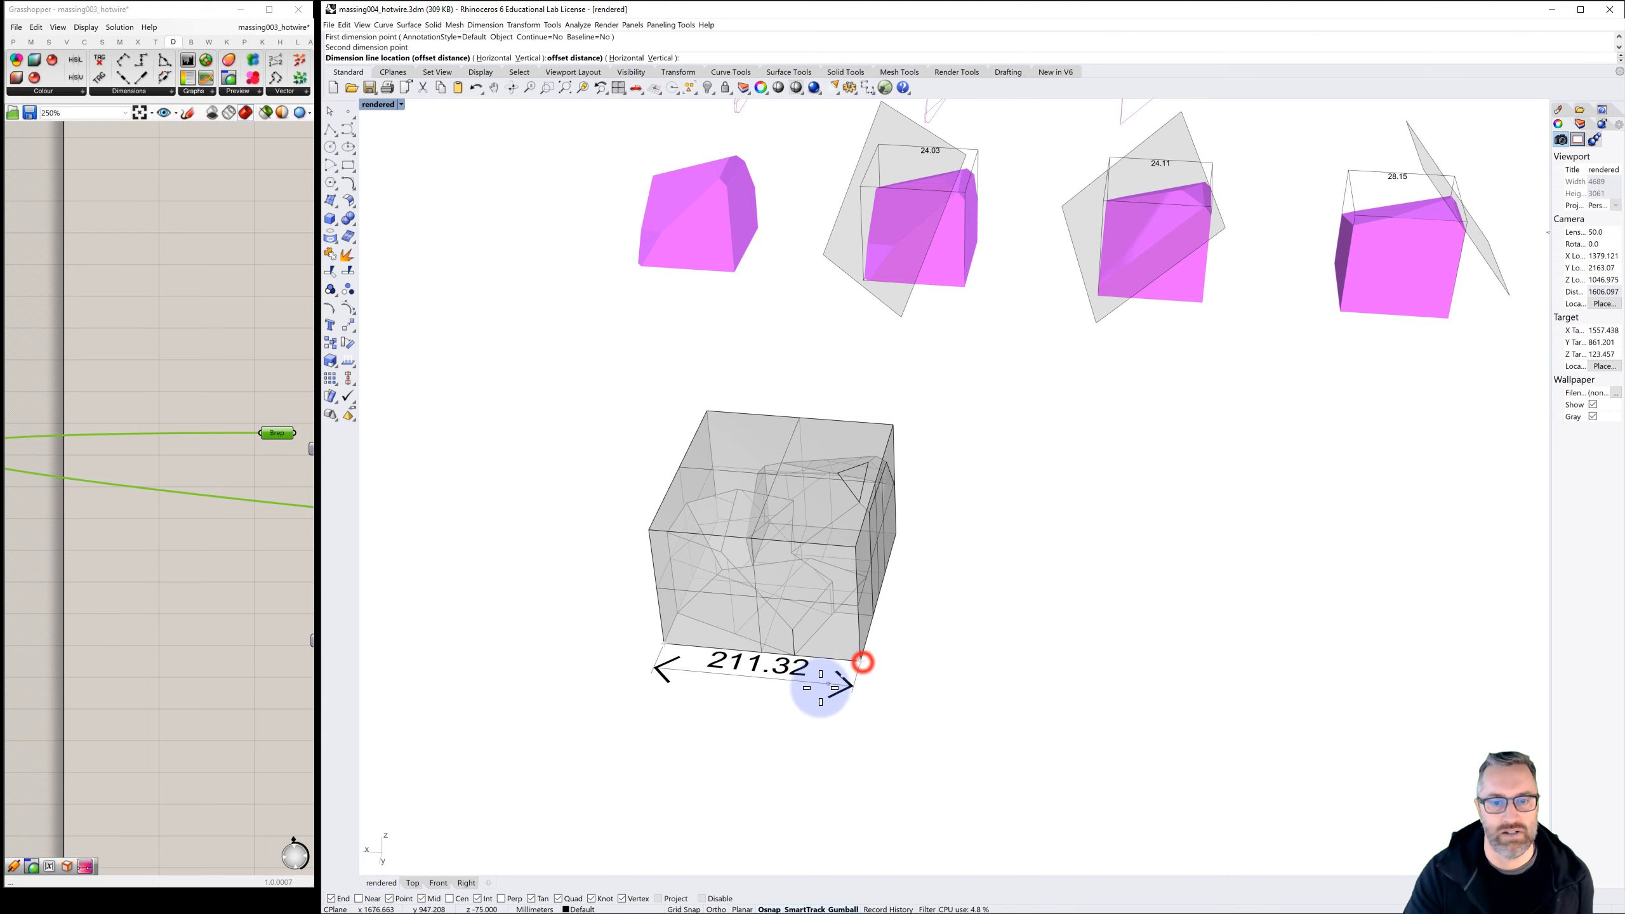
pyautogui.click(812, 703)
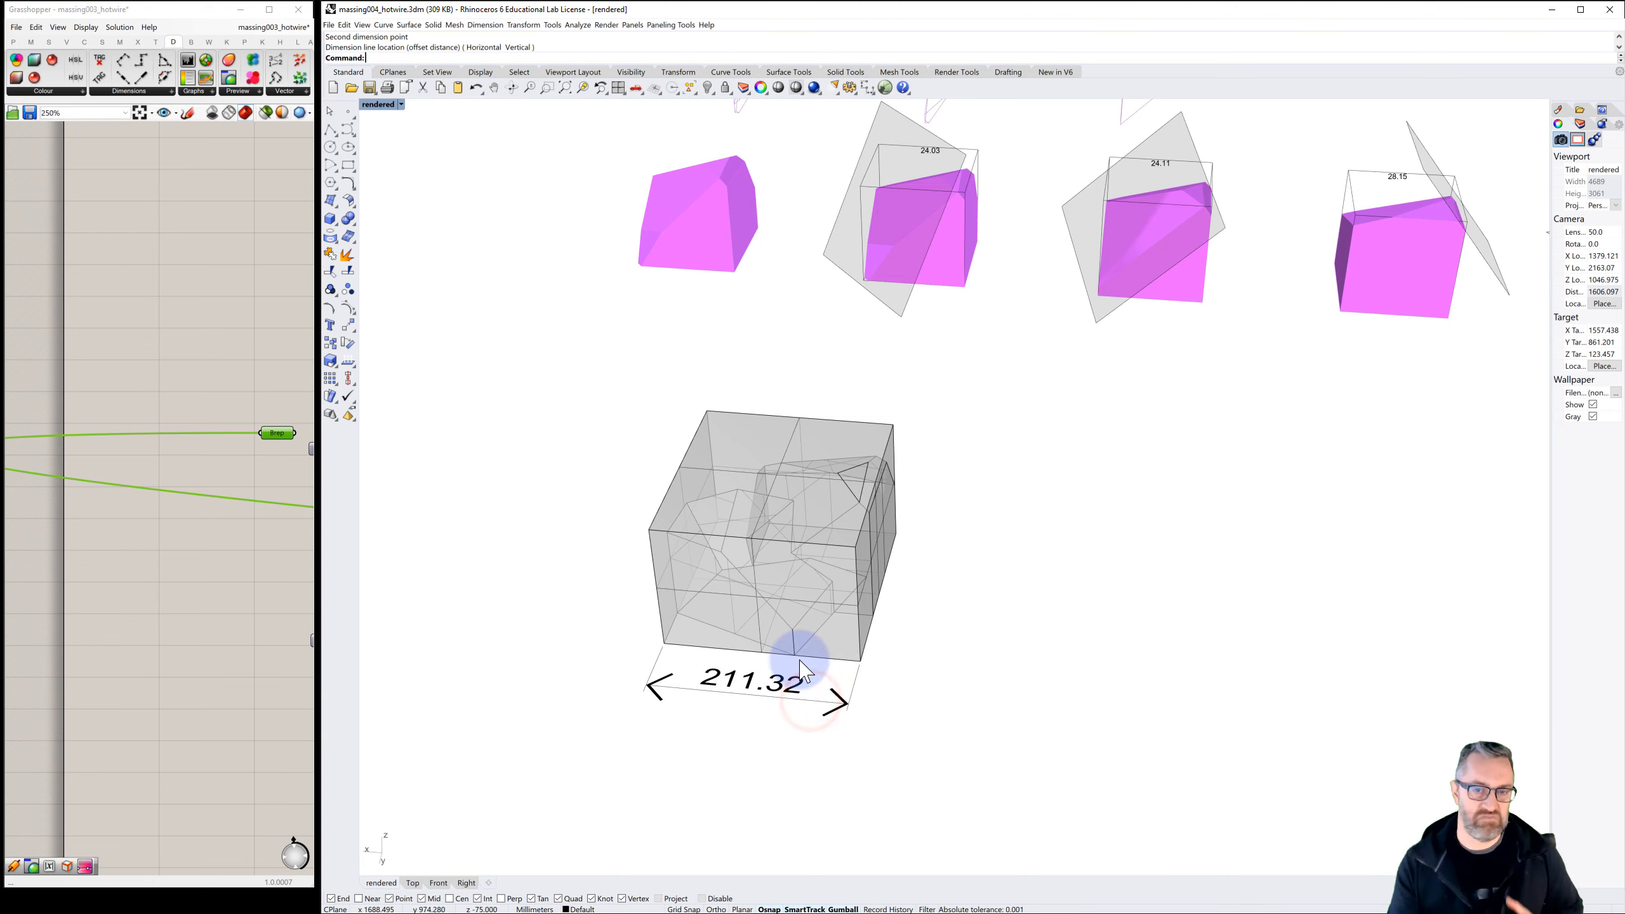
# Add a second linear dimension along the bounding box's bottom right side edge, with the dimension line just outside it
pyautogui.rightClick(906, 602)
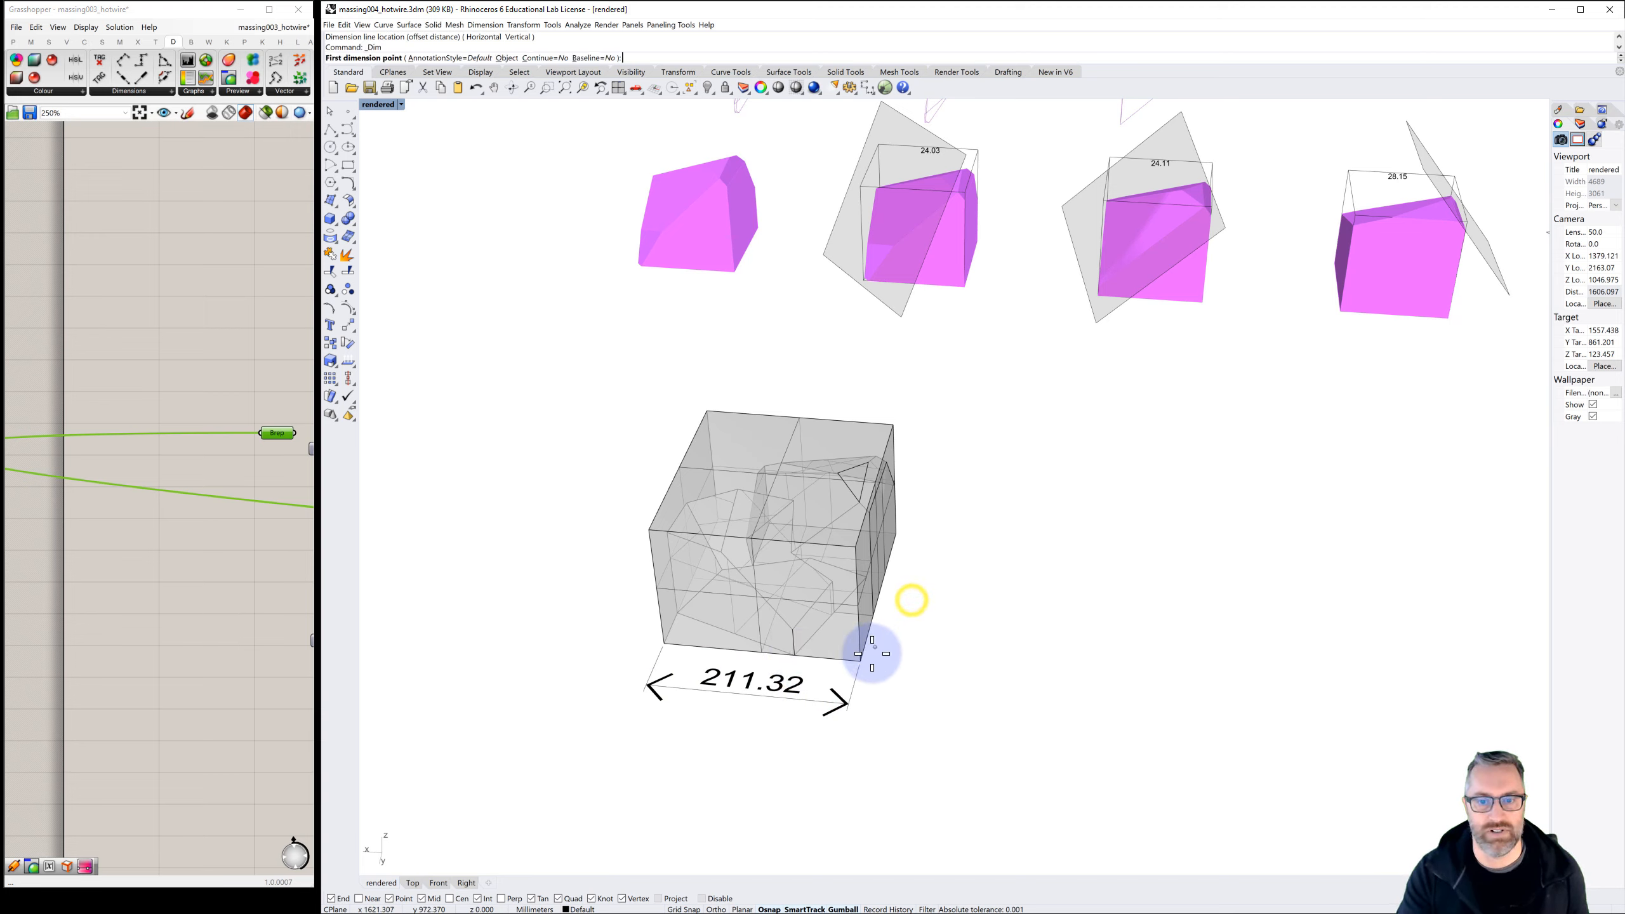
pyautogui.click(859, 663)
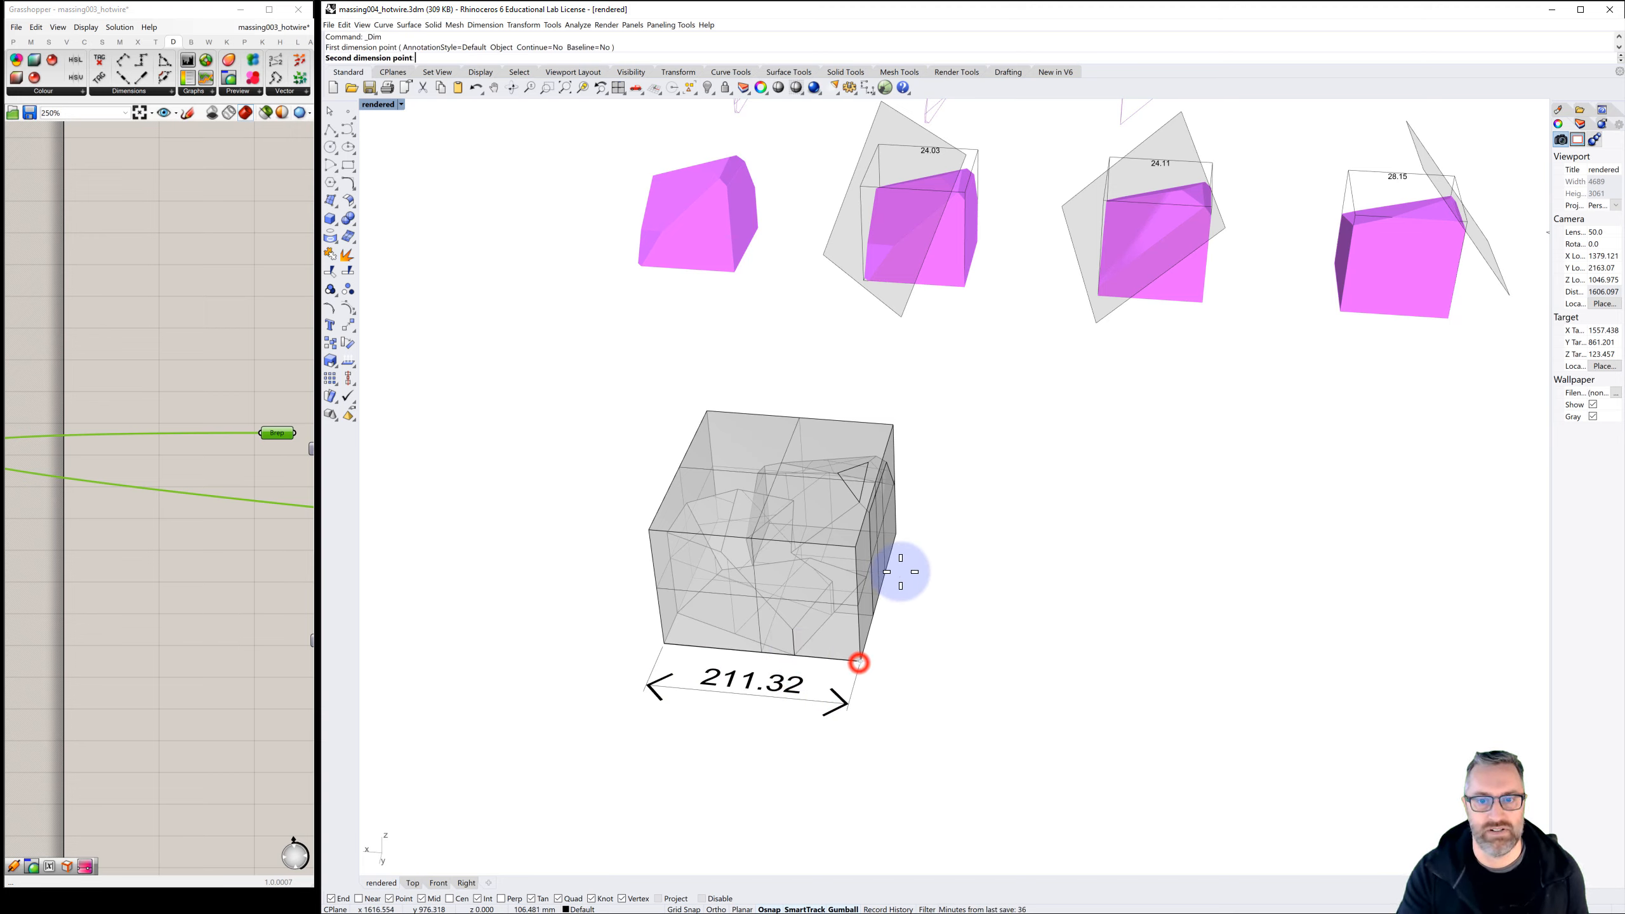
pyautogui.click(895, 532)
pyautogui.click(952, 544)
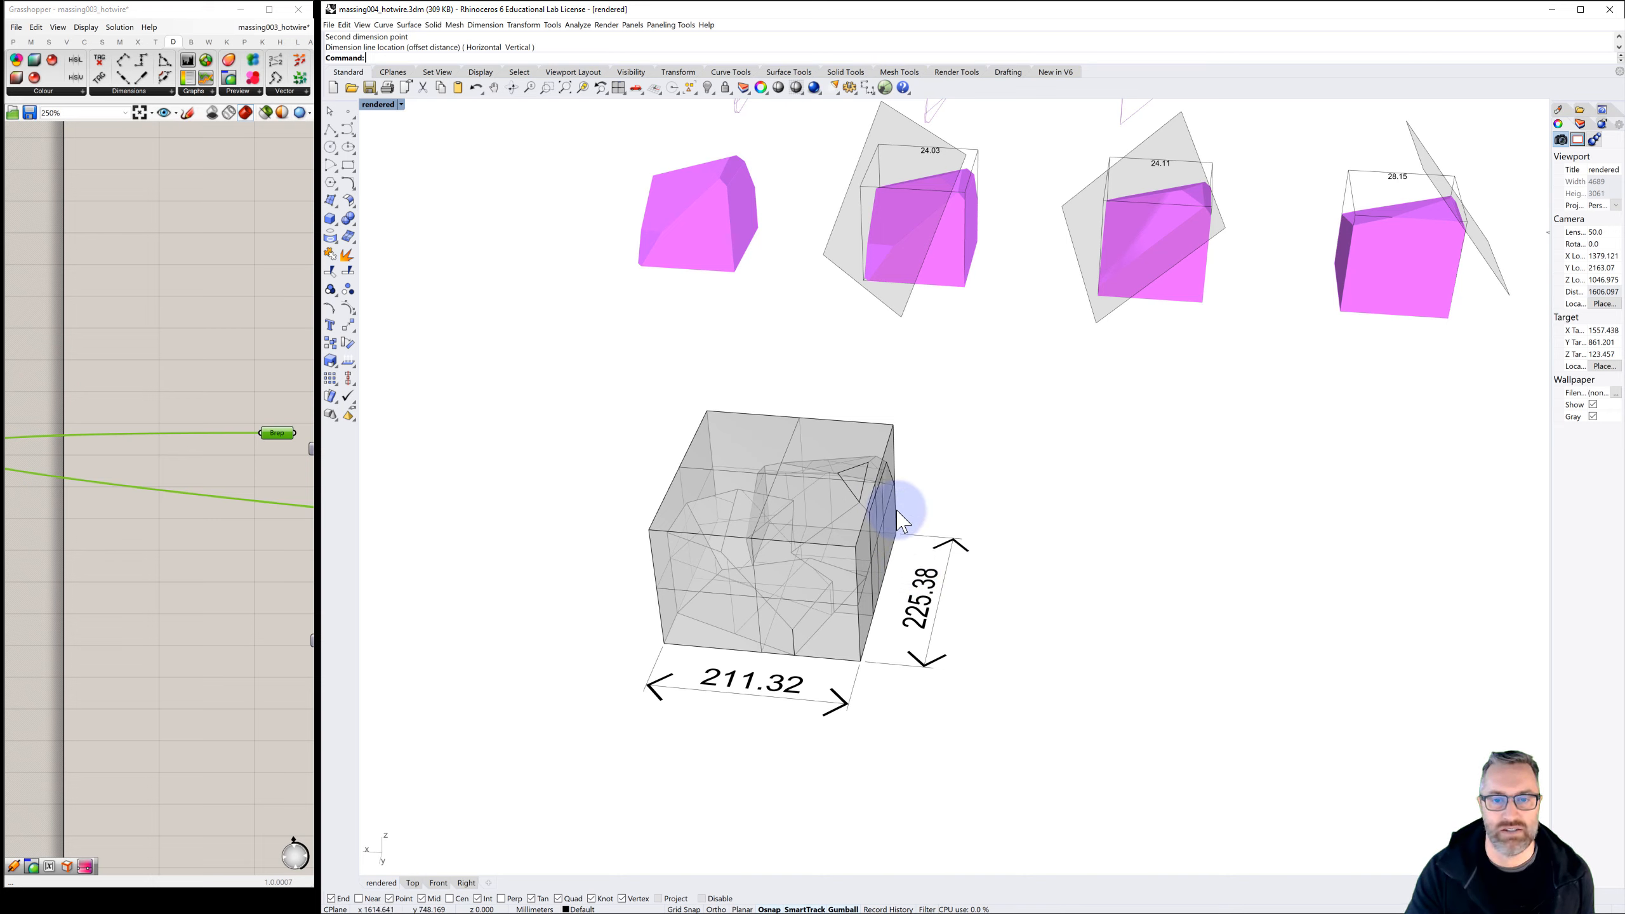
# Scale the bounding box and the massing inside it by a factor of 0.2 from the box's front-left bottom corner
pyautogui.moveTo(924, 432); pyautogui.dragTo(841, 479)
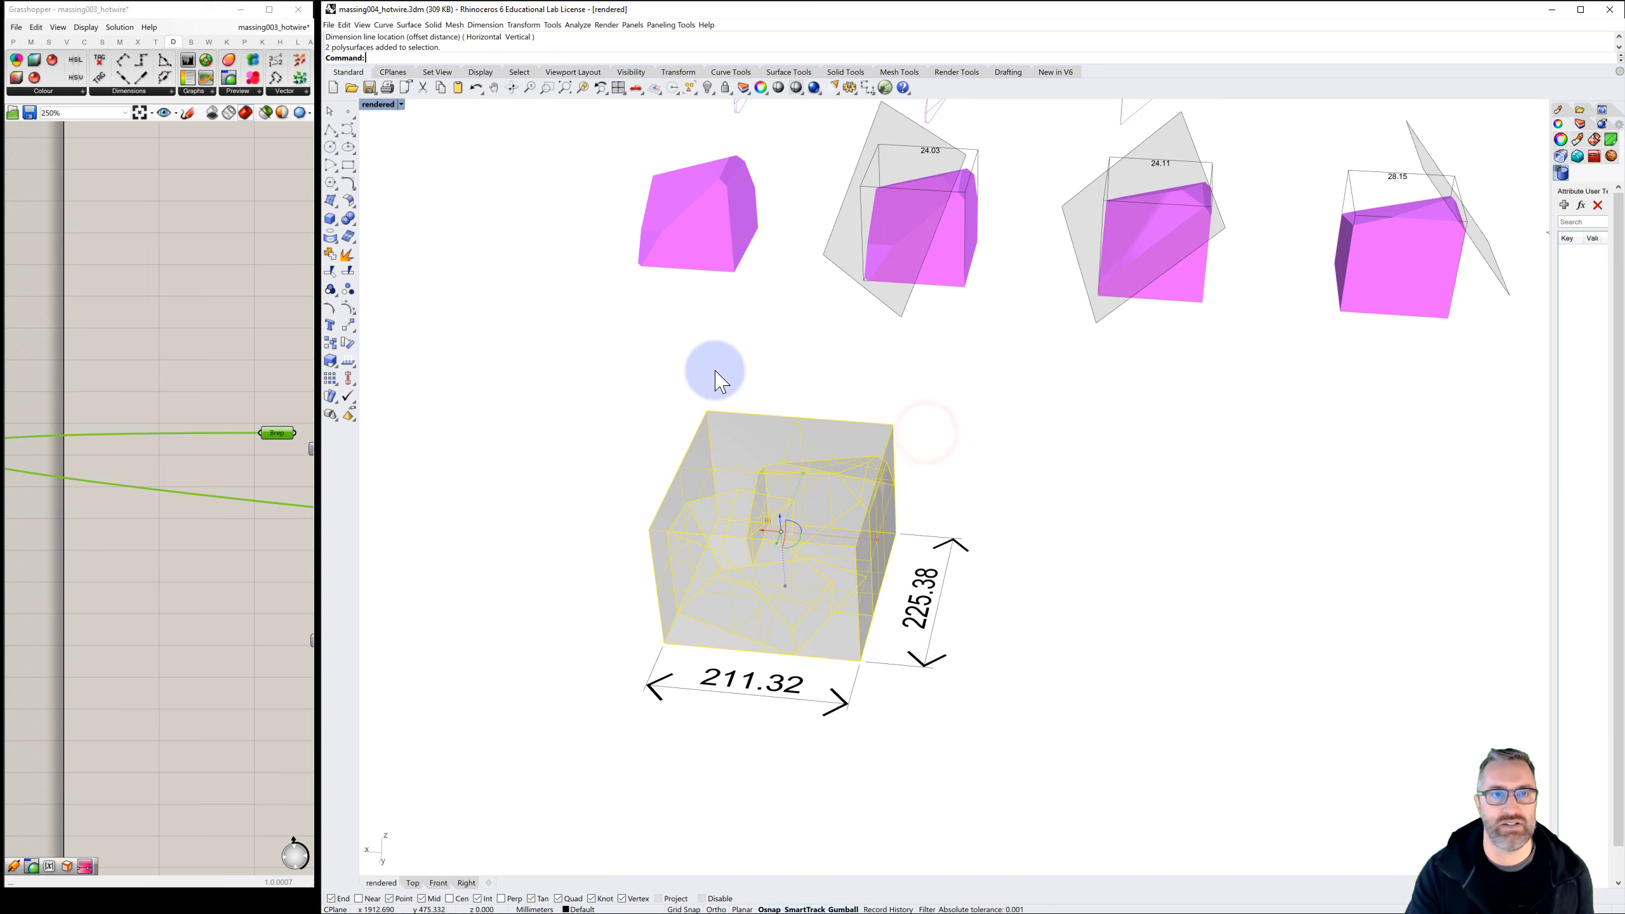
pyautogui.write('Scal')
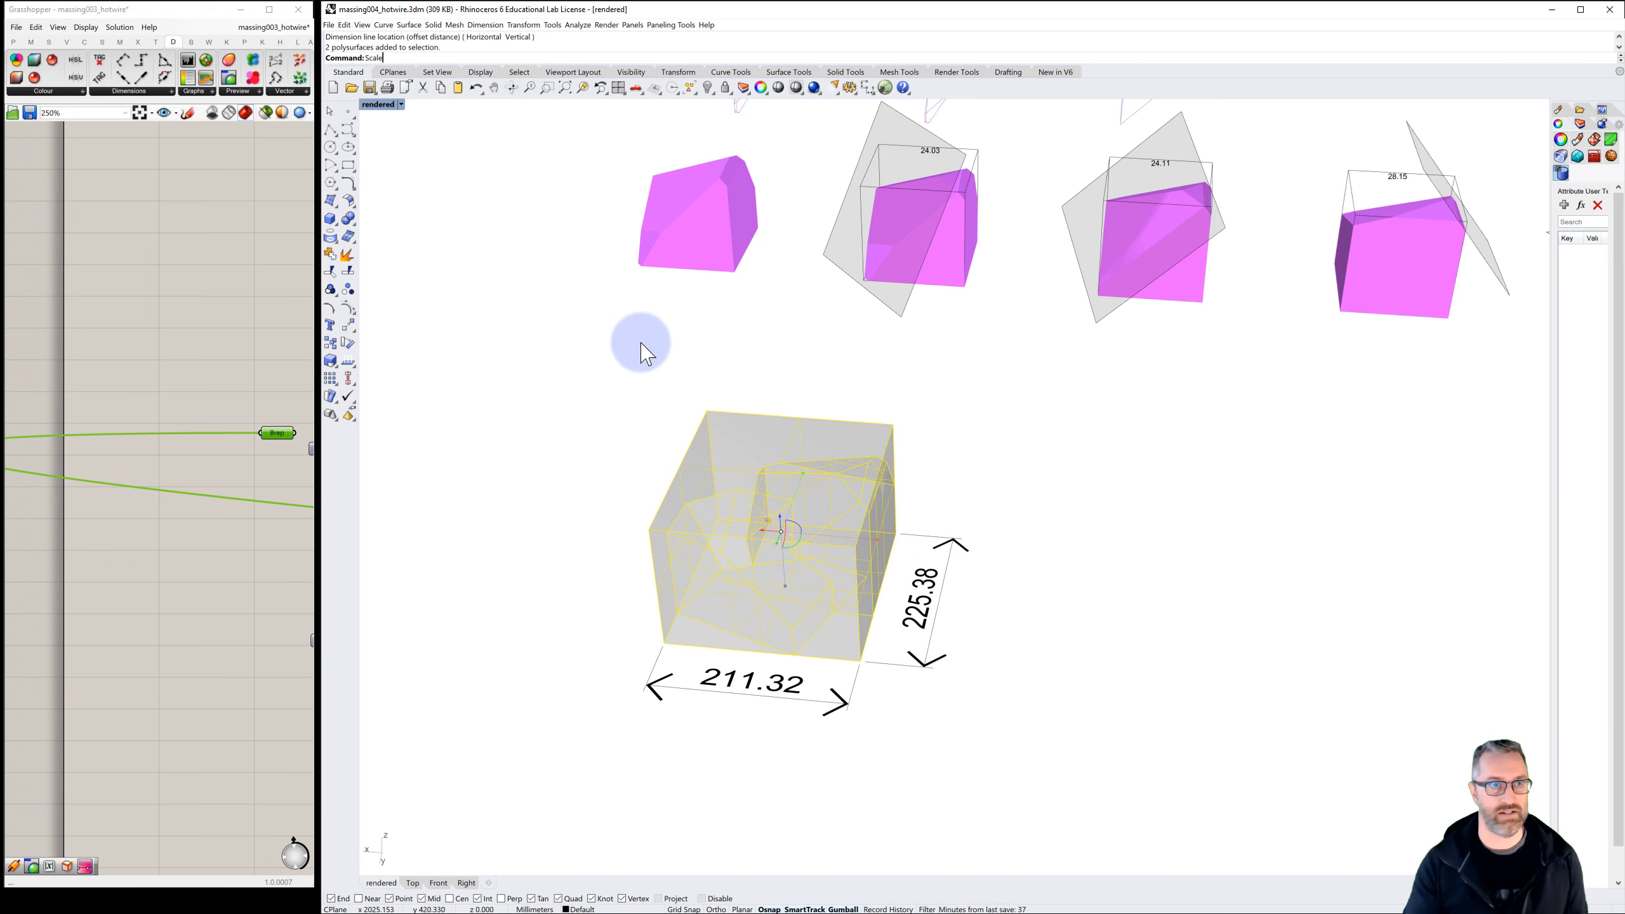
pyautogui.write('e')
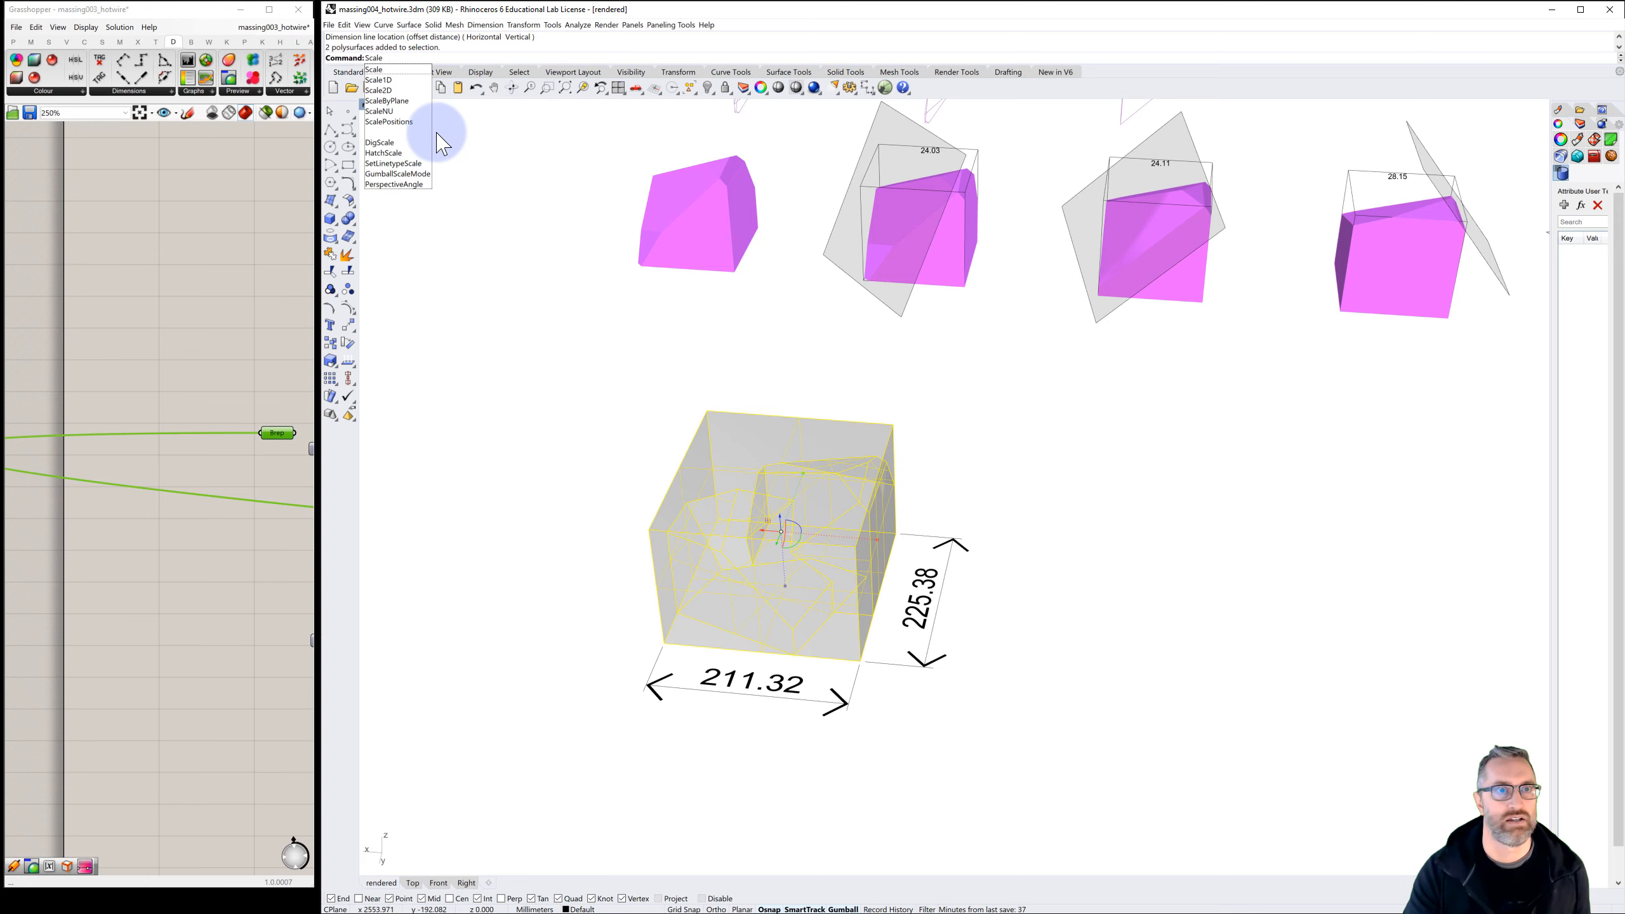
pyautogui.click(377, 70)
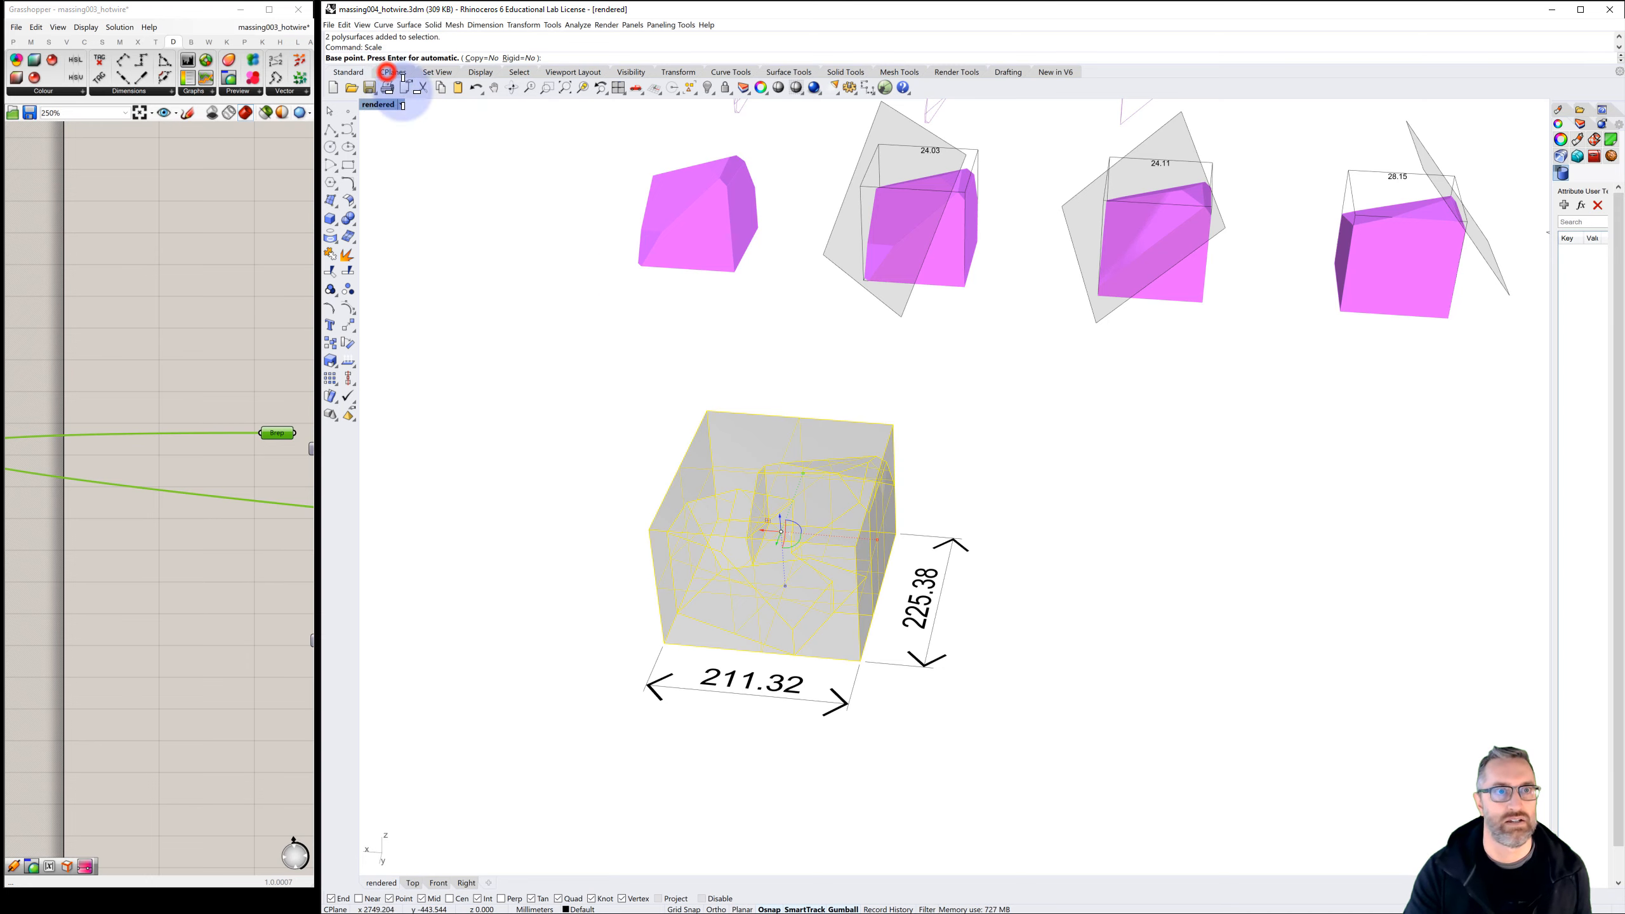
pyautogui.click(665, 641)
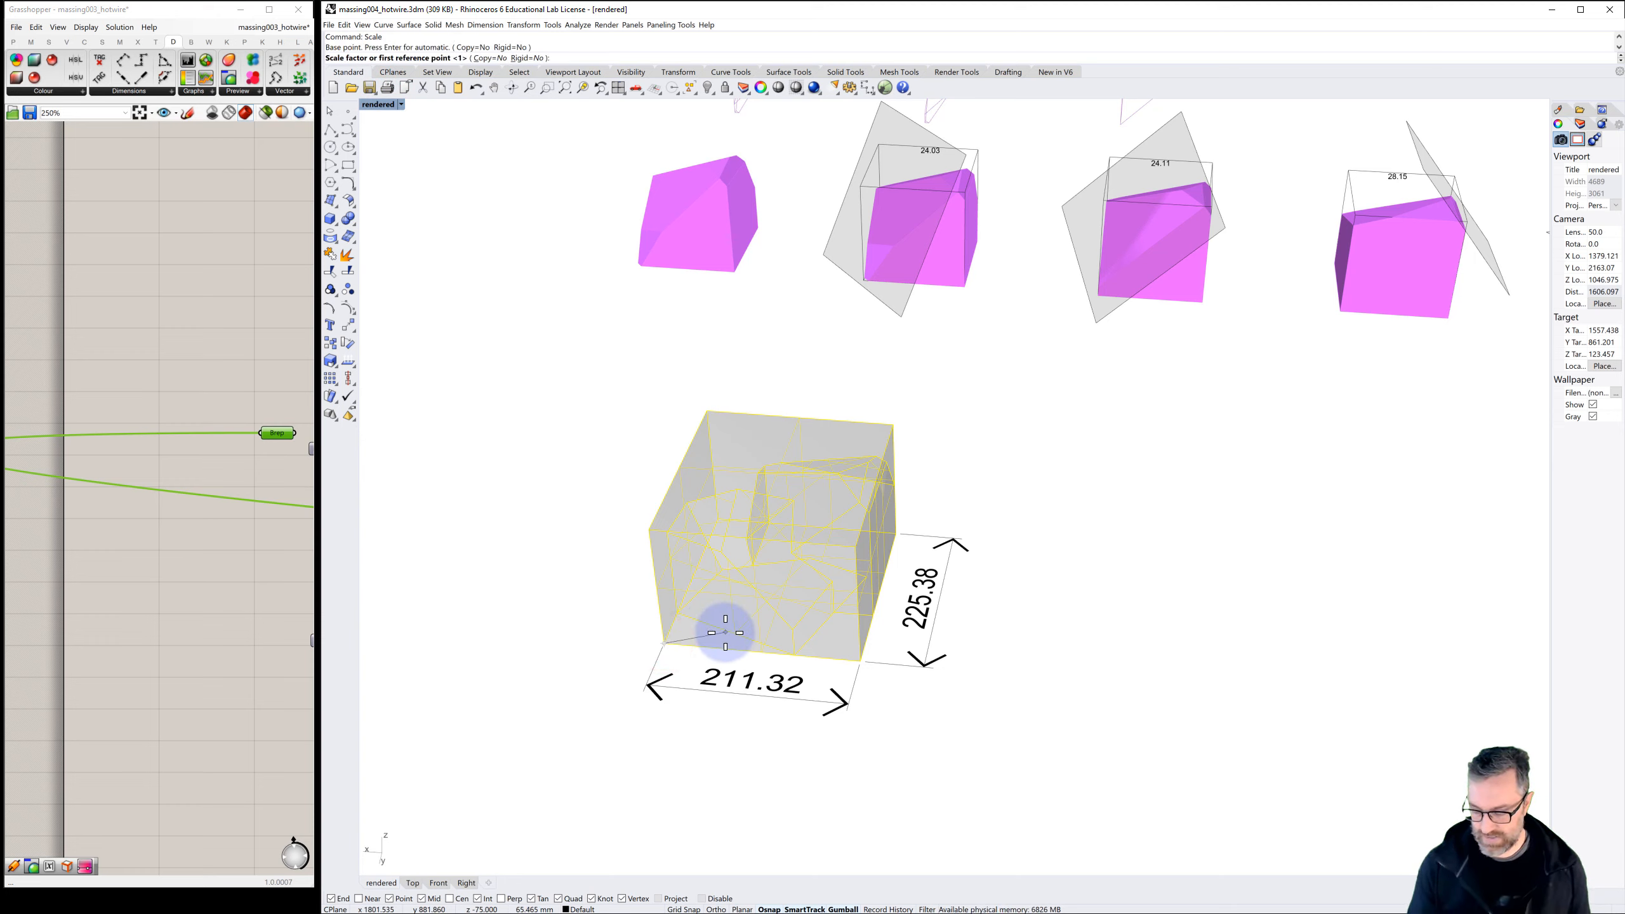
pyautogui.write('.2')
pyautogui.press('Return')
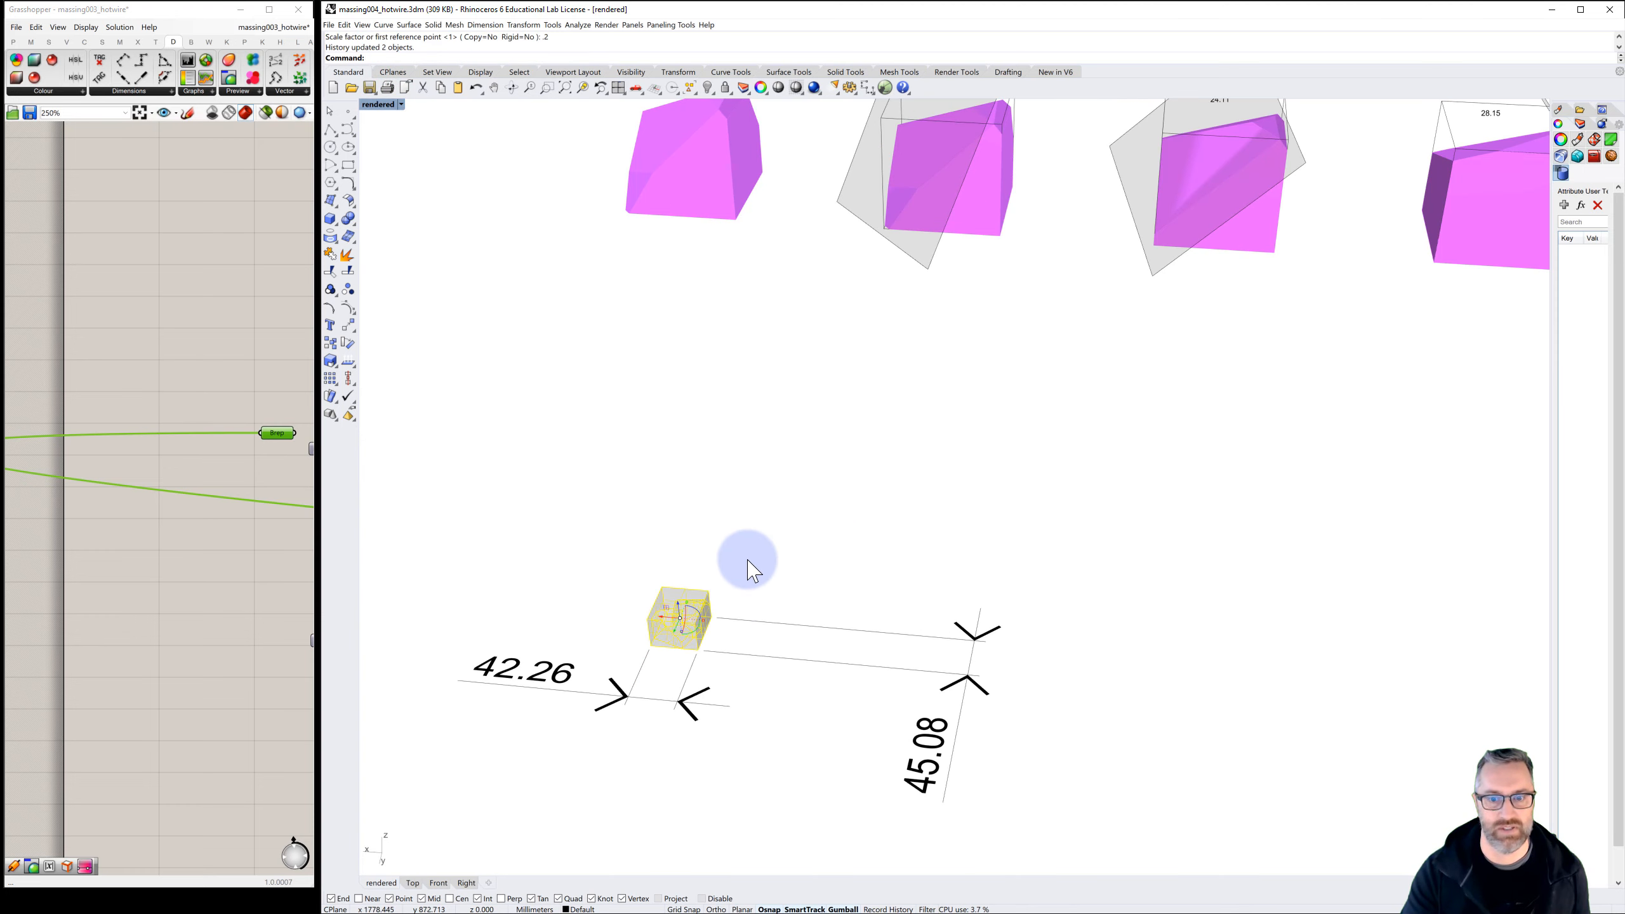
pyautogui.click(747, 558)
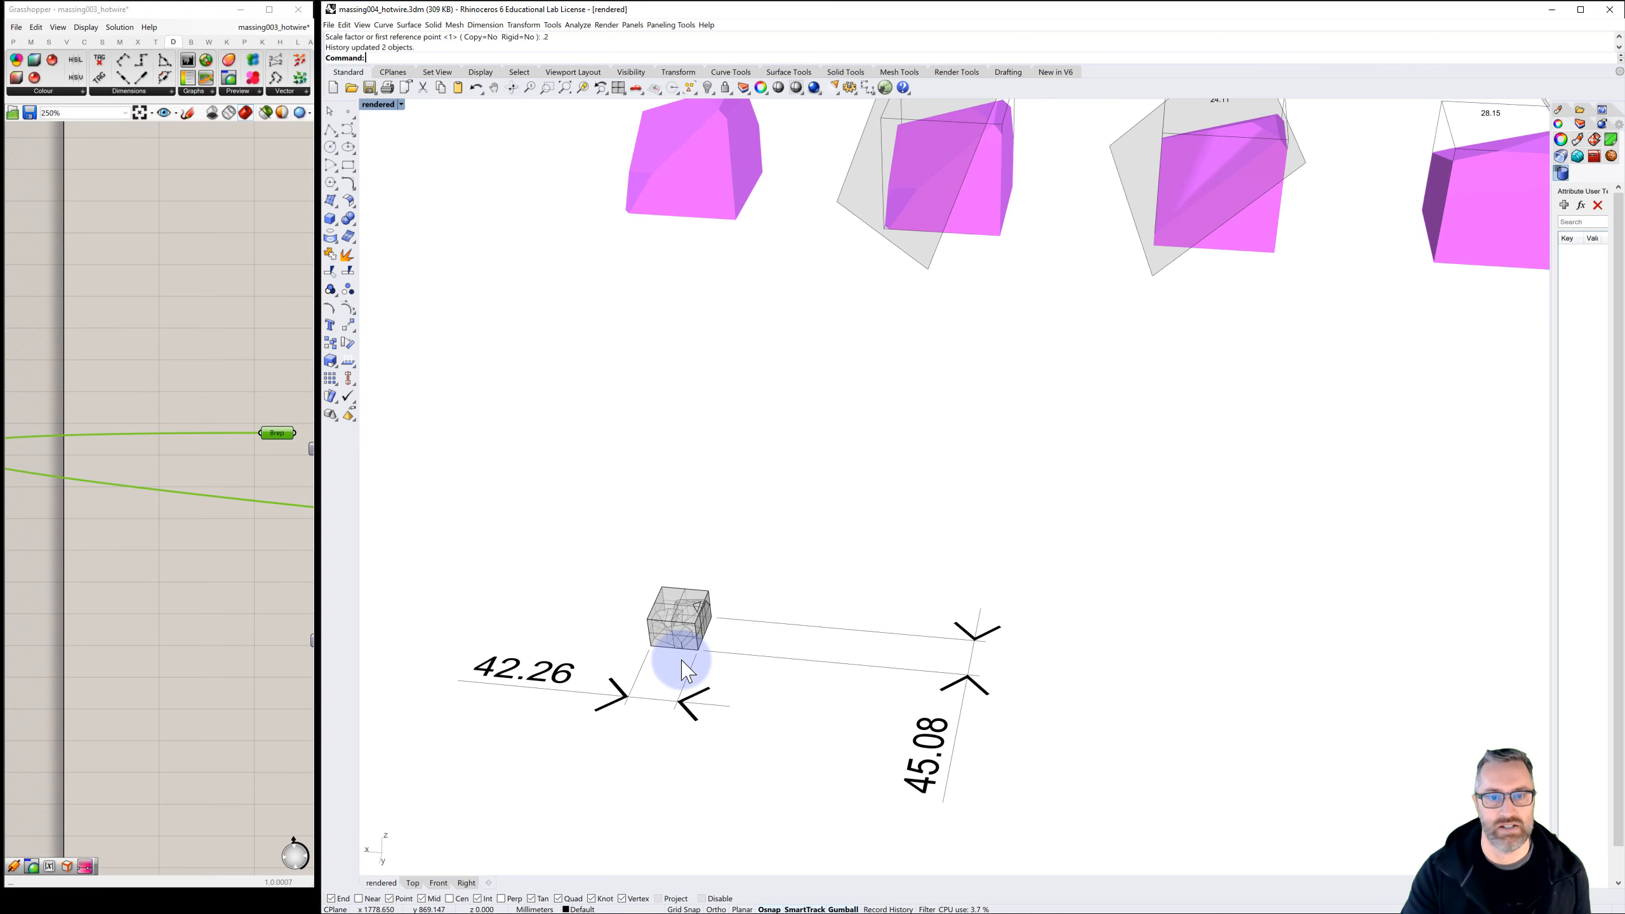
# Delete the bounding box and both linear dimensions, keeping only the scaled massing
pyautogui.moveTo(681, 660); pyautogui.dragTo(629, 649, button='right')
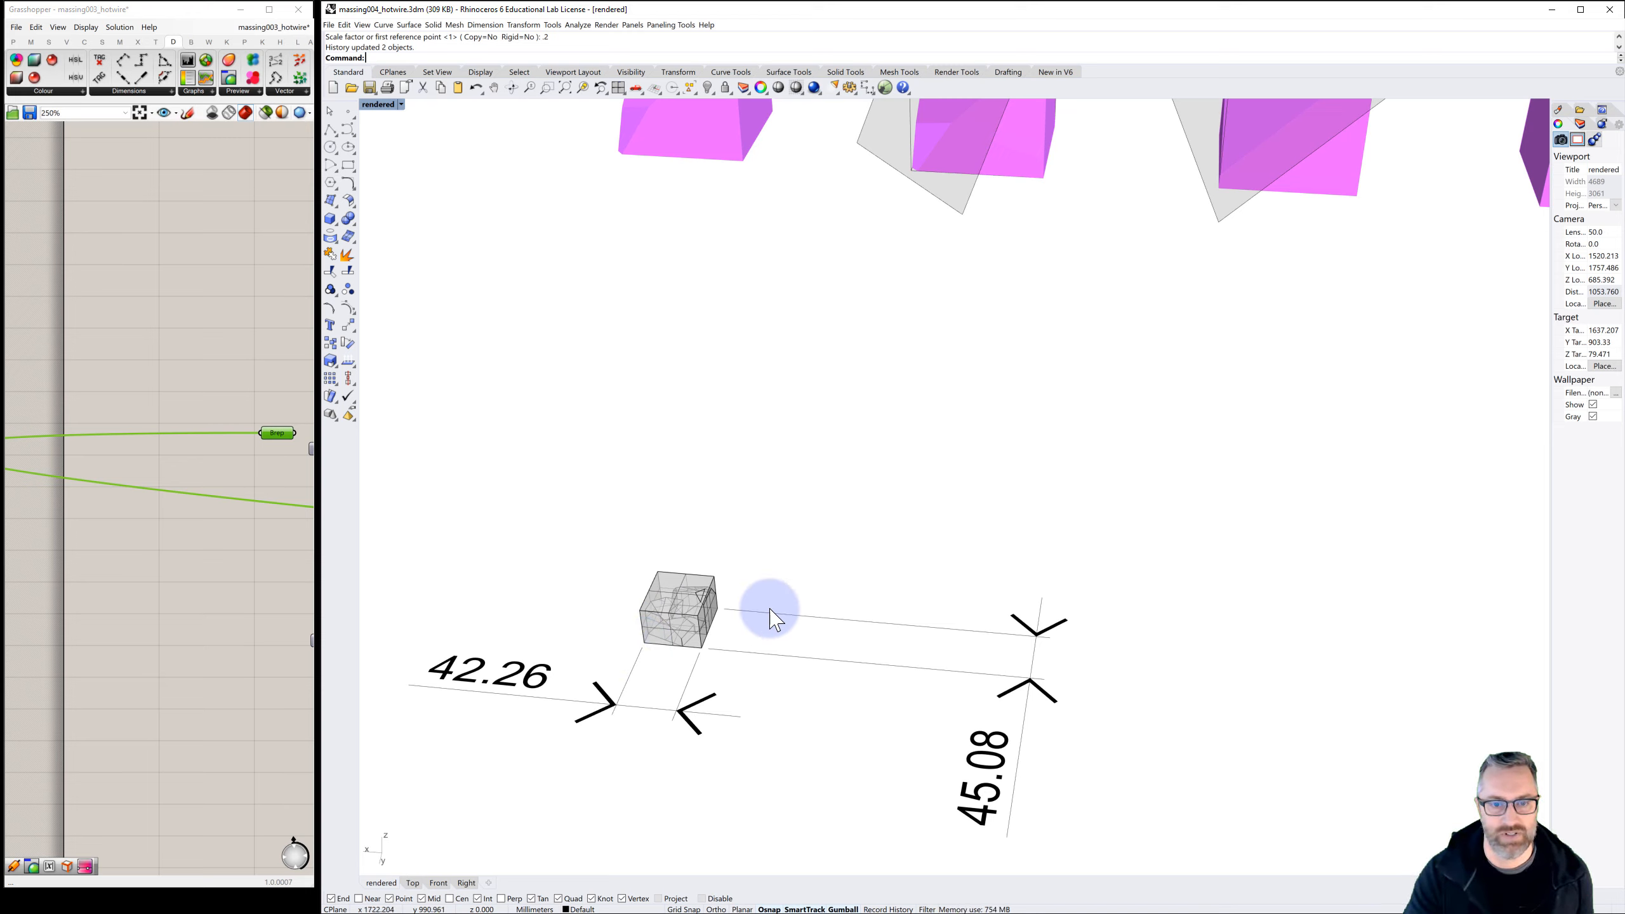
pyautogui.click(702, 579)
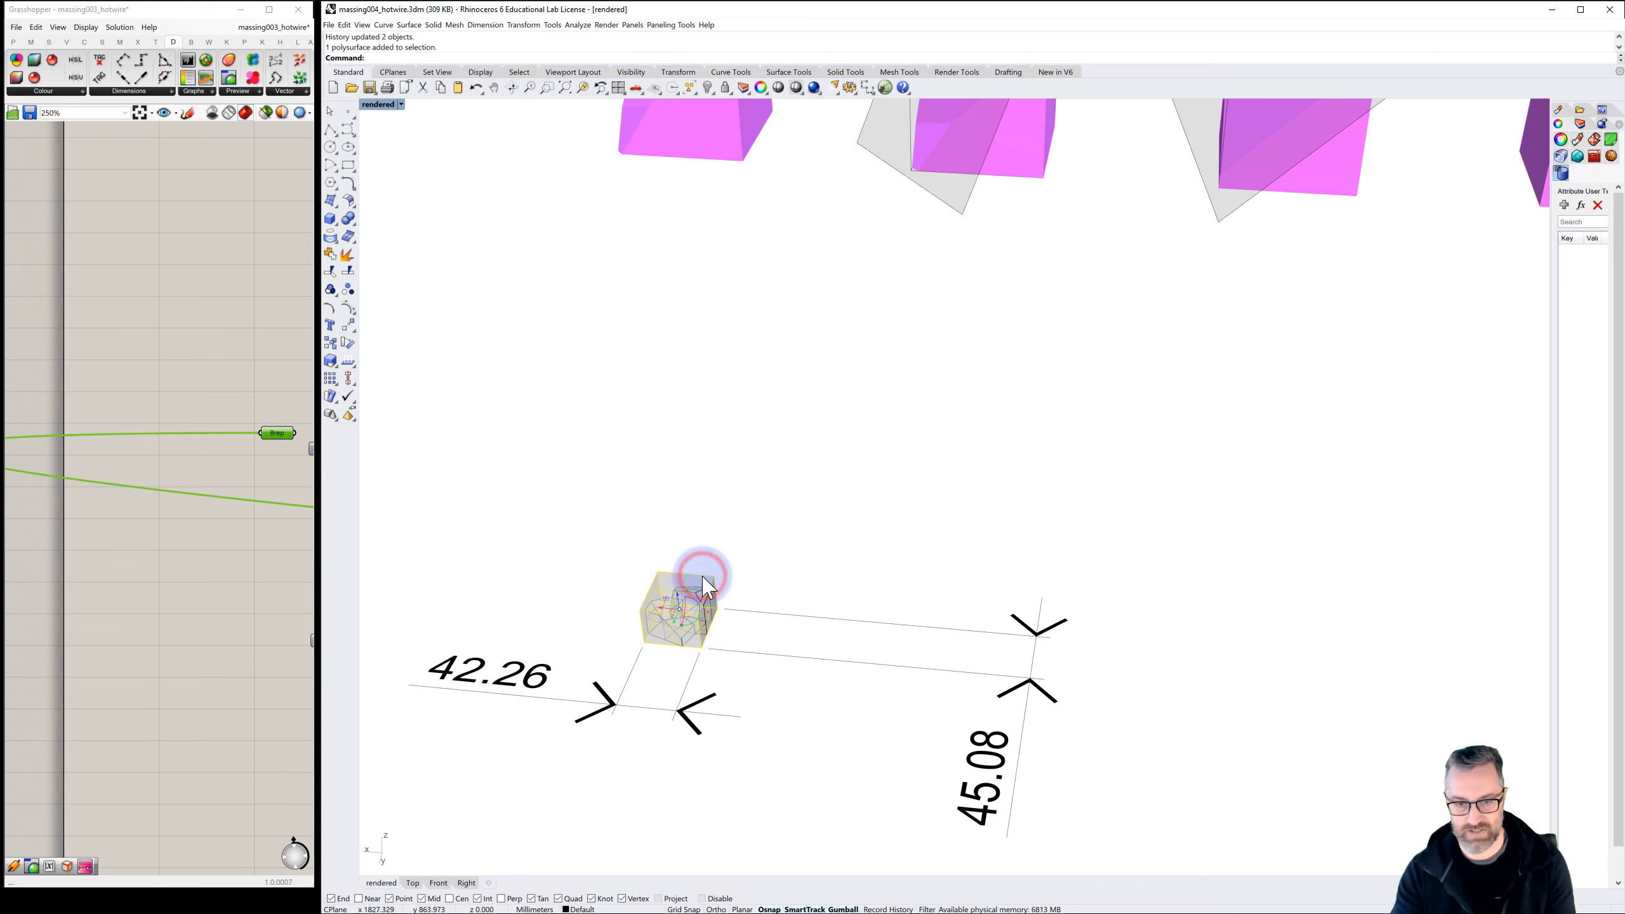
pyautogui.press('Delete')
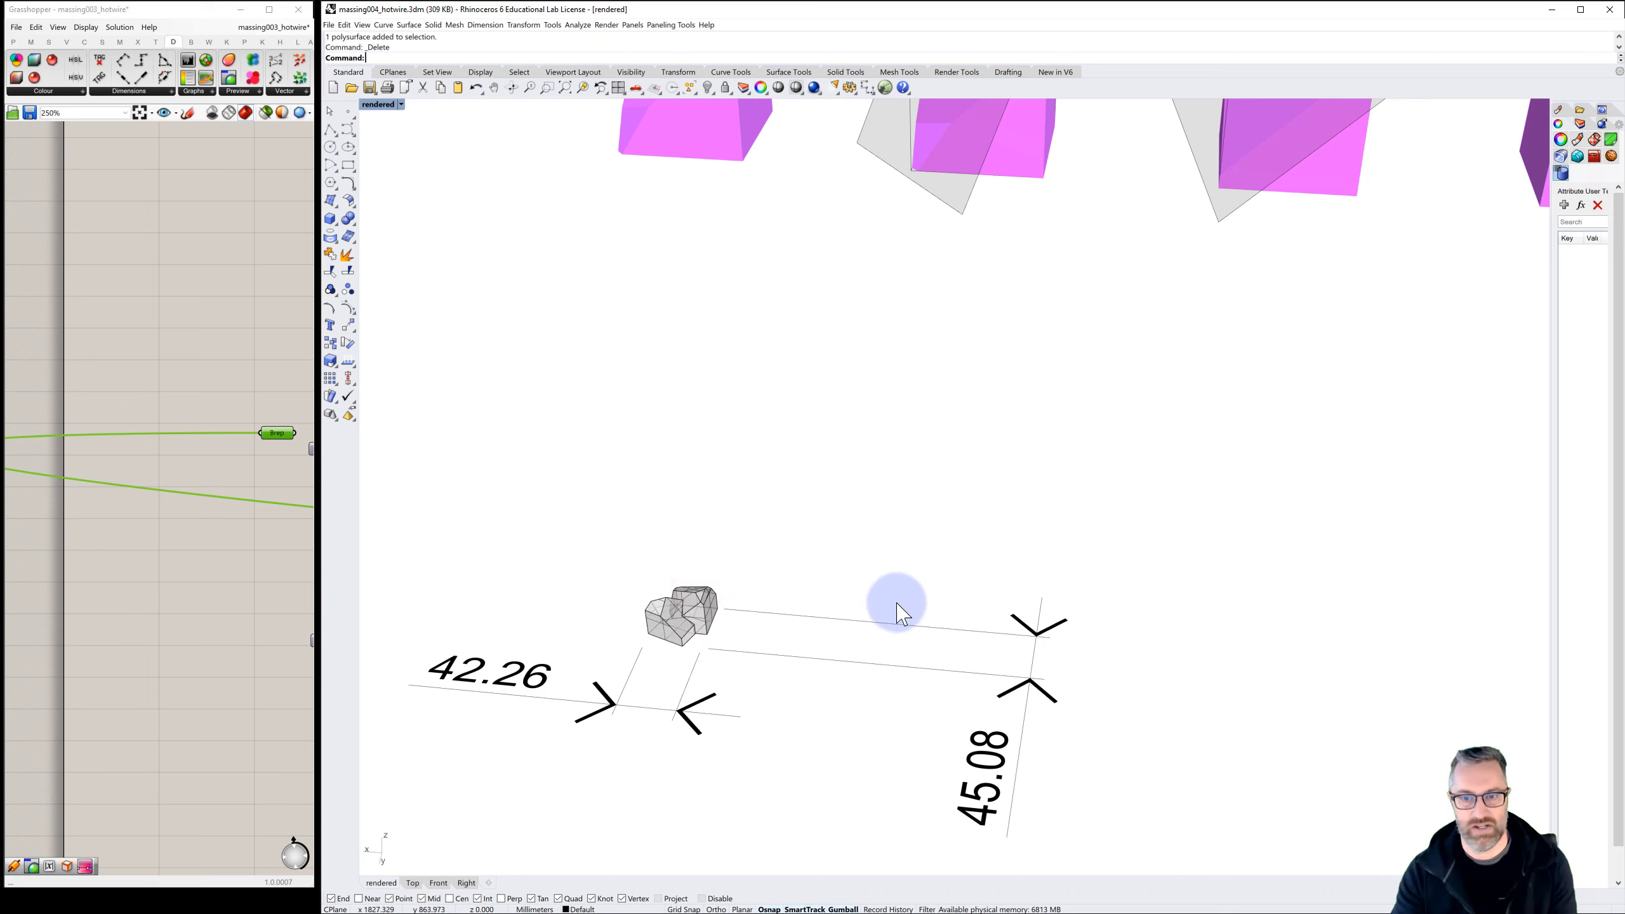
pyautogui.click(1027, 637)
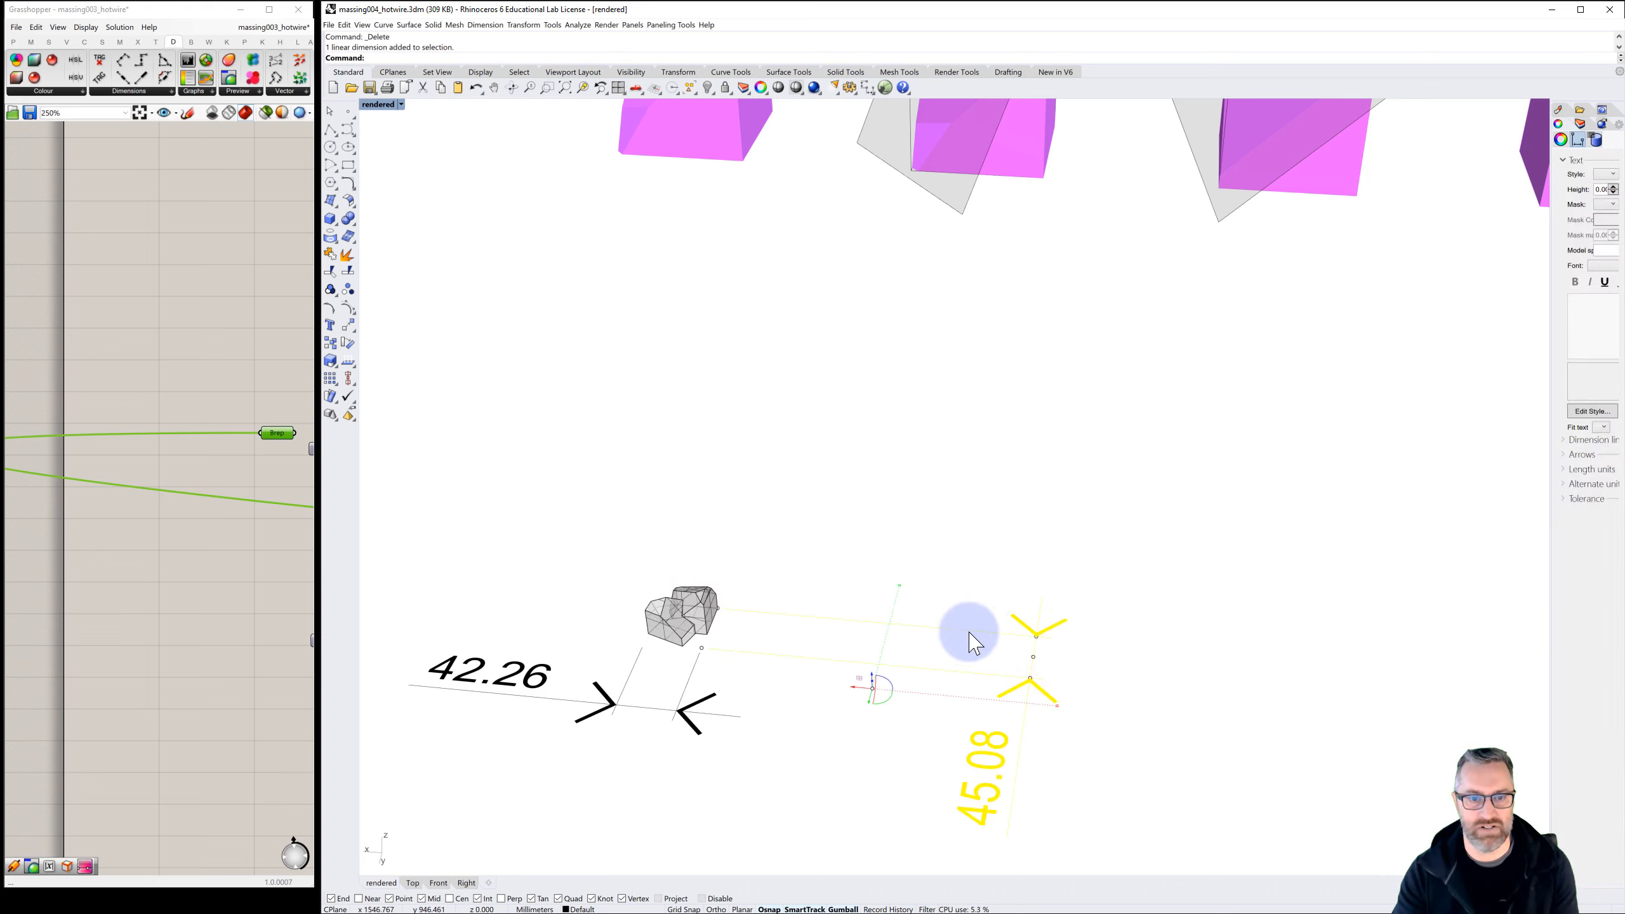
pyautogui.press('Delete')
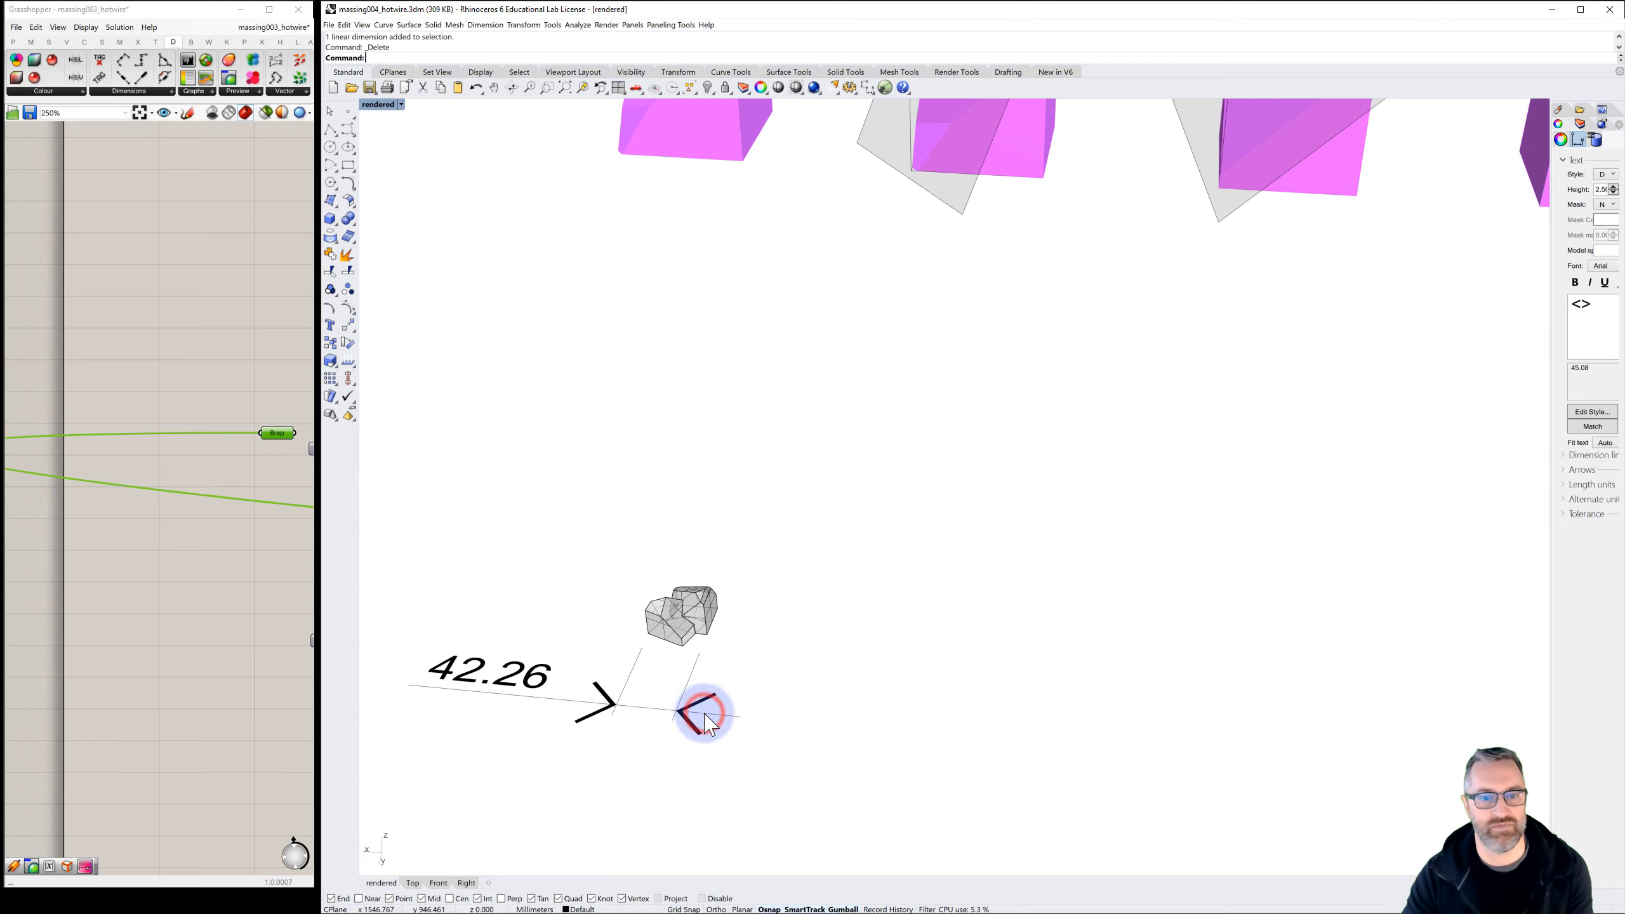
pyautogui.click(706, 713)
pyautogui.press('Delete')
# Export only the scaled massing as an STL file named massing_scaled20percent in the massing folder
pyautogui.moveTo(674, 686); pyautogui.dragTo(667, 688, button='right')
pyautogui.click(878, 380)
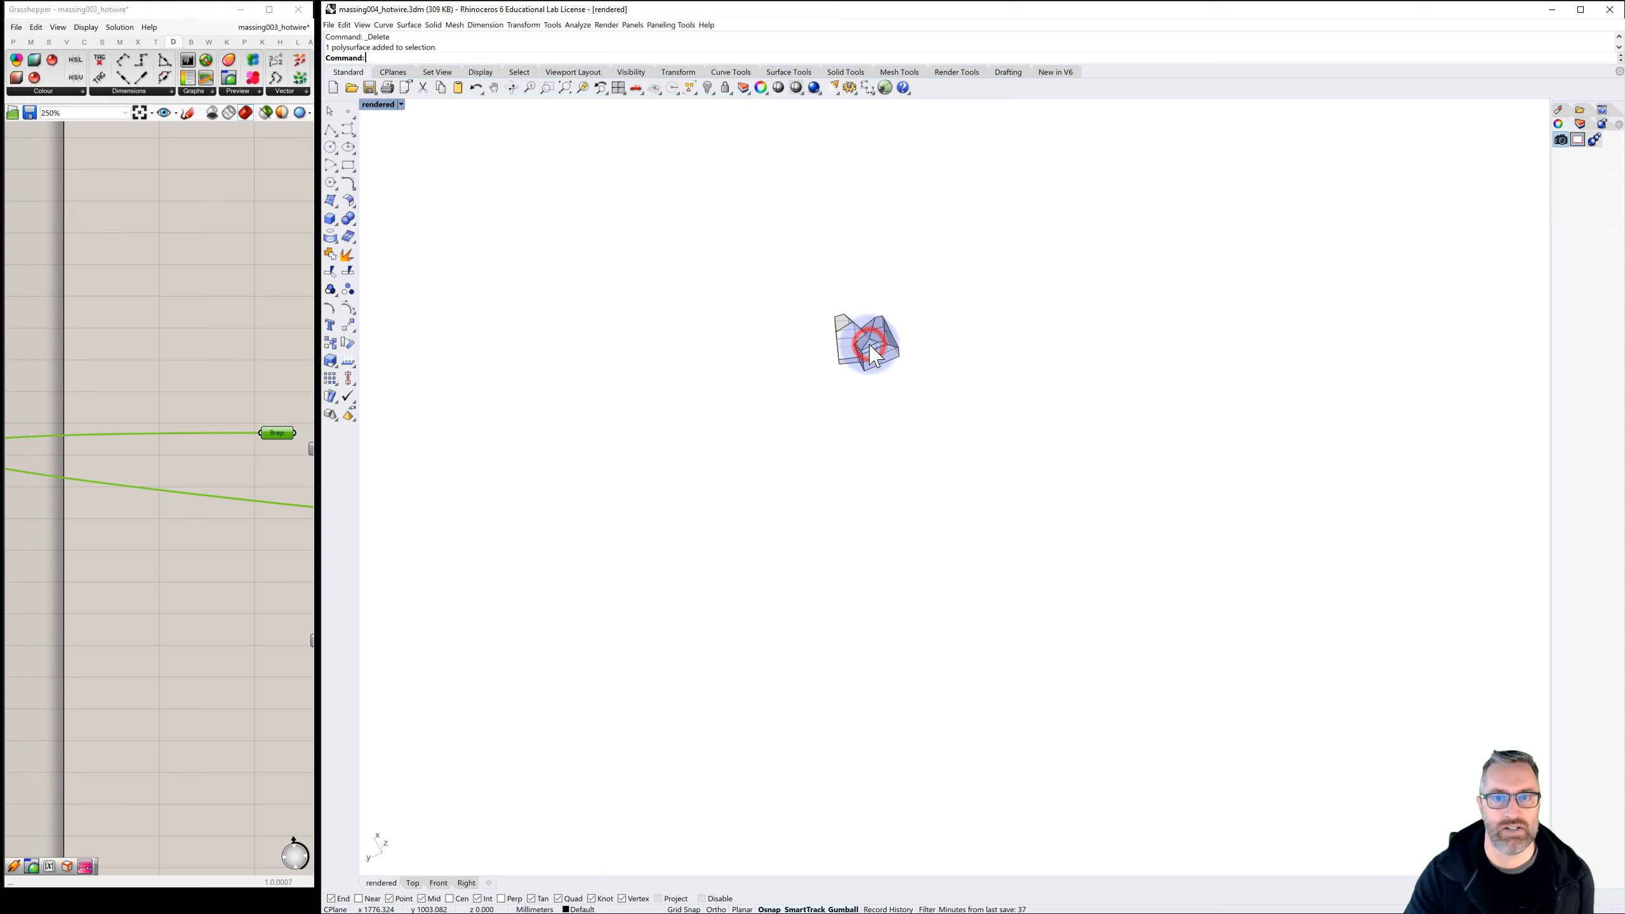
pyautogui.click(328, 24)
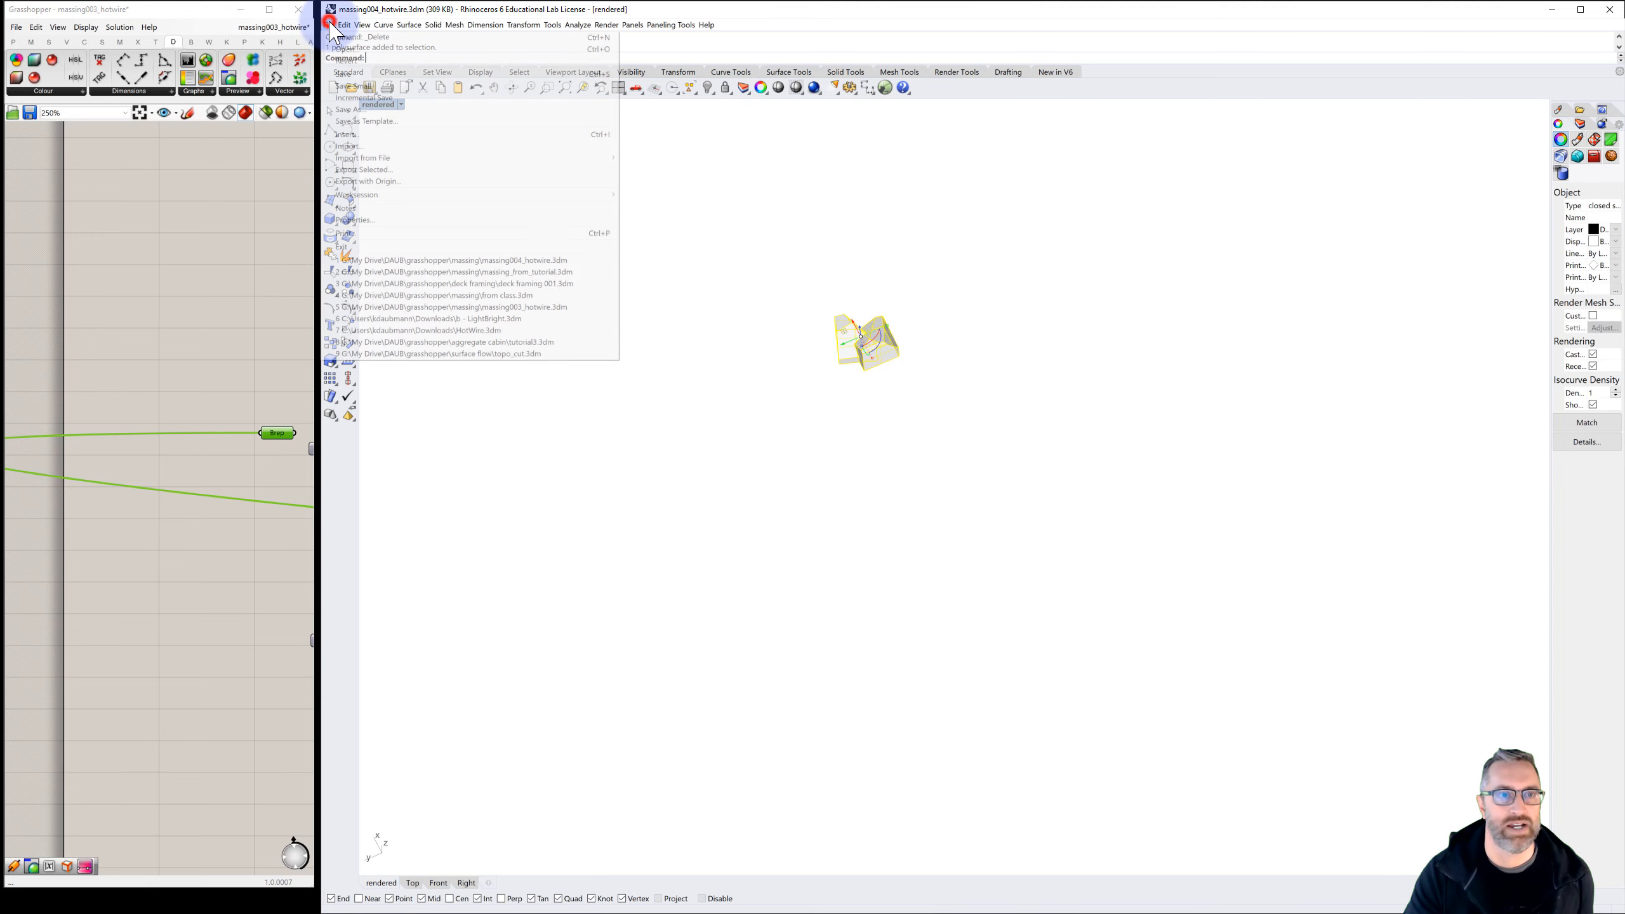
pyautogui.click(370, 170)
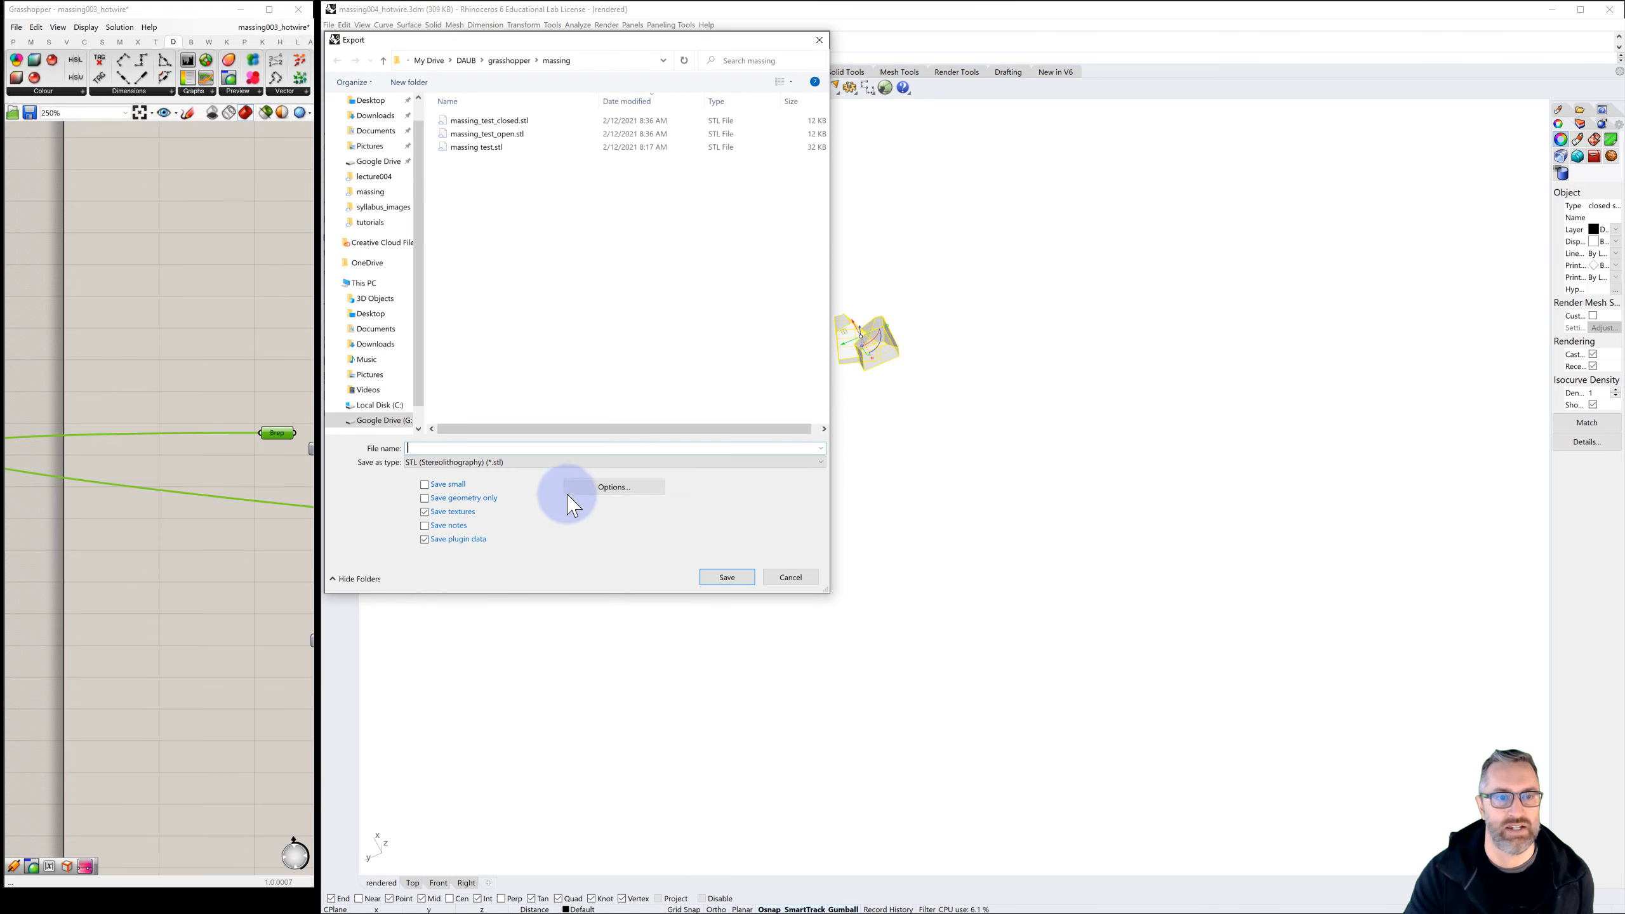
pyautogui.click(486, 121)
pyautogui.click(537, 448)
pyautogui.click(536, 448)
pyautogui.press('BackSpace')
pyautogui.press('BackSpace')
pyautogui.press('BackSpace')
pyautogui.press('BackSpace')
pyautogui.press('BackSpace')
pyautogui.press('BackSpace')
pyautogui.press('BackSpace')
pyautogui.press('BackSpace')
pyautogui.press('BackSpace')
pyautogui.press('BackSpace')
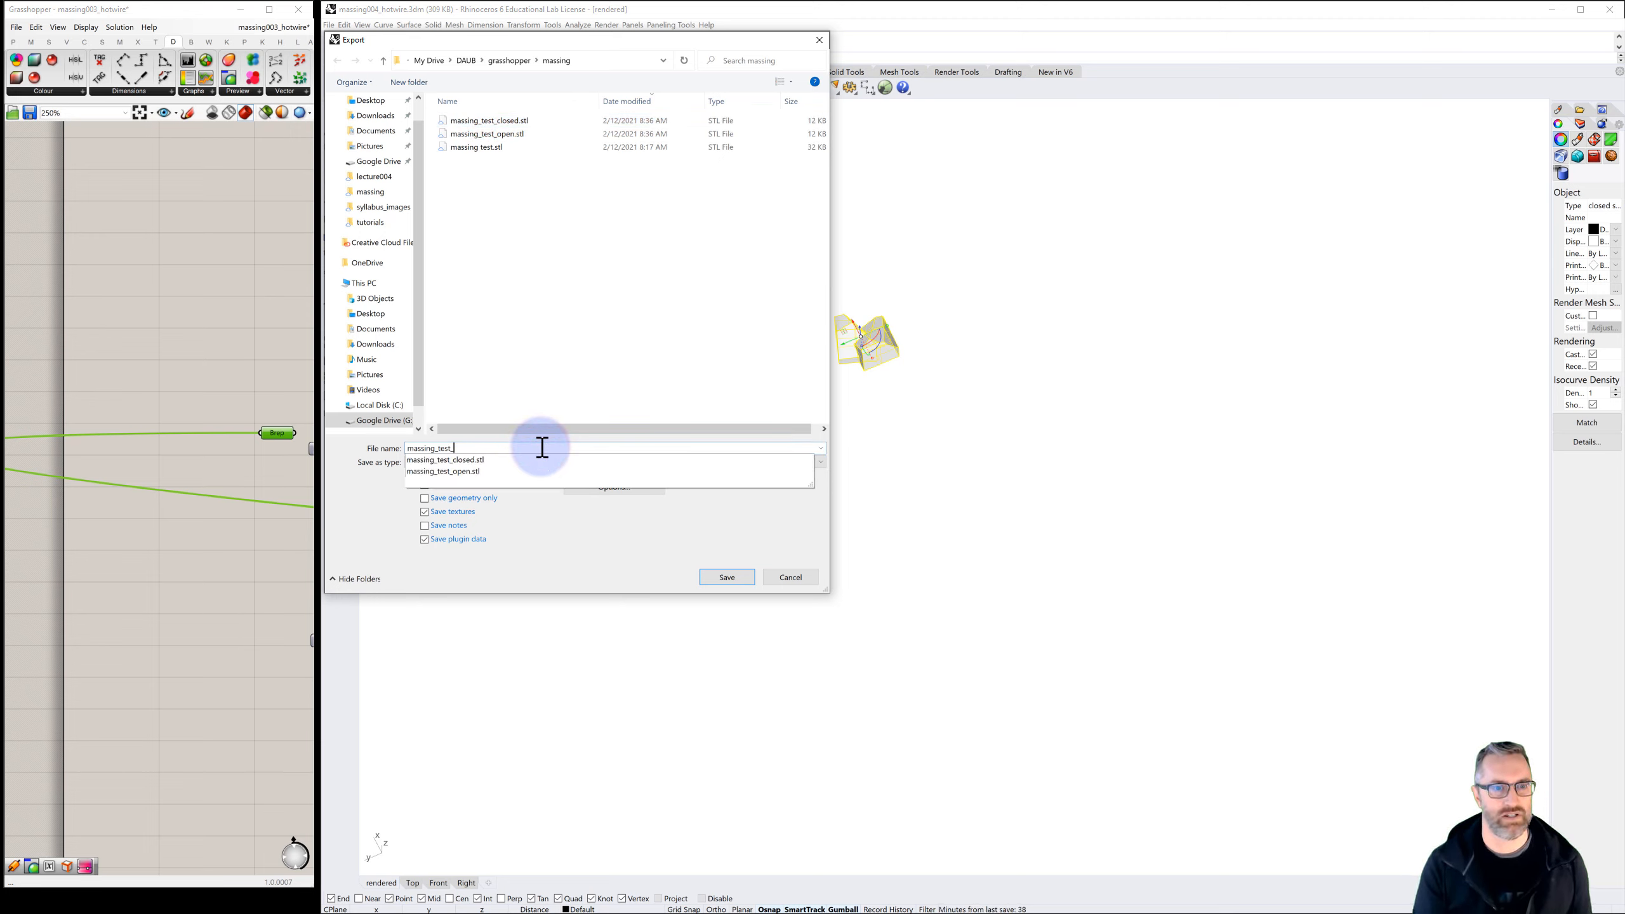
pyautogui.press('BackSpace')
pyautogui.press('BackSpace')
pyautogui.write('scaled20percen')
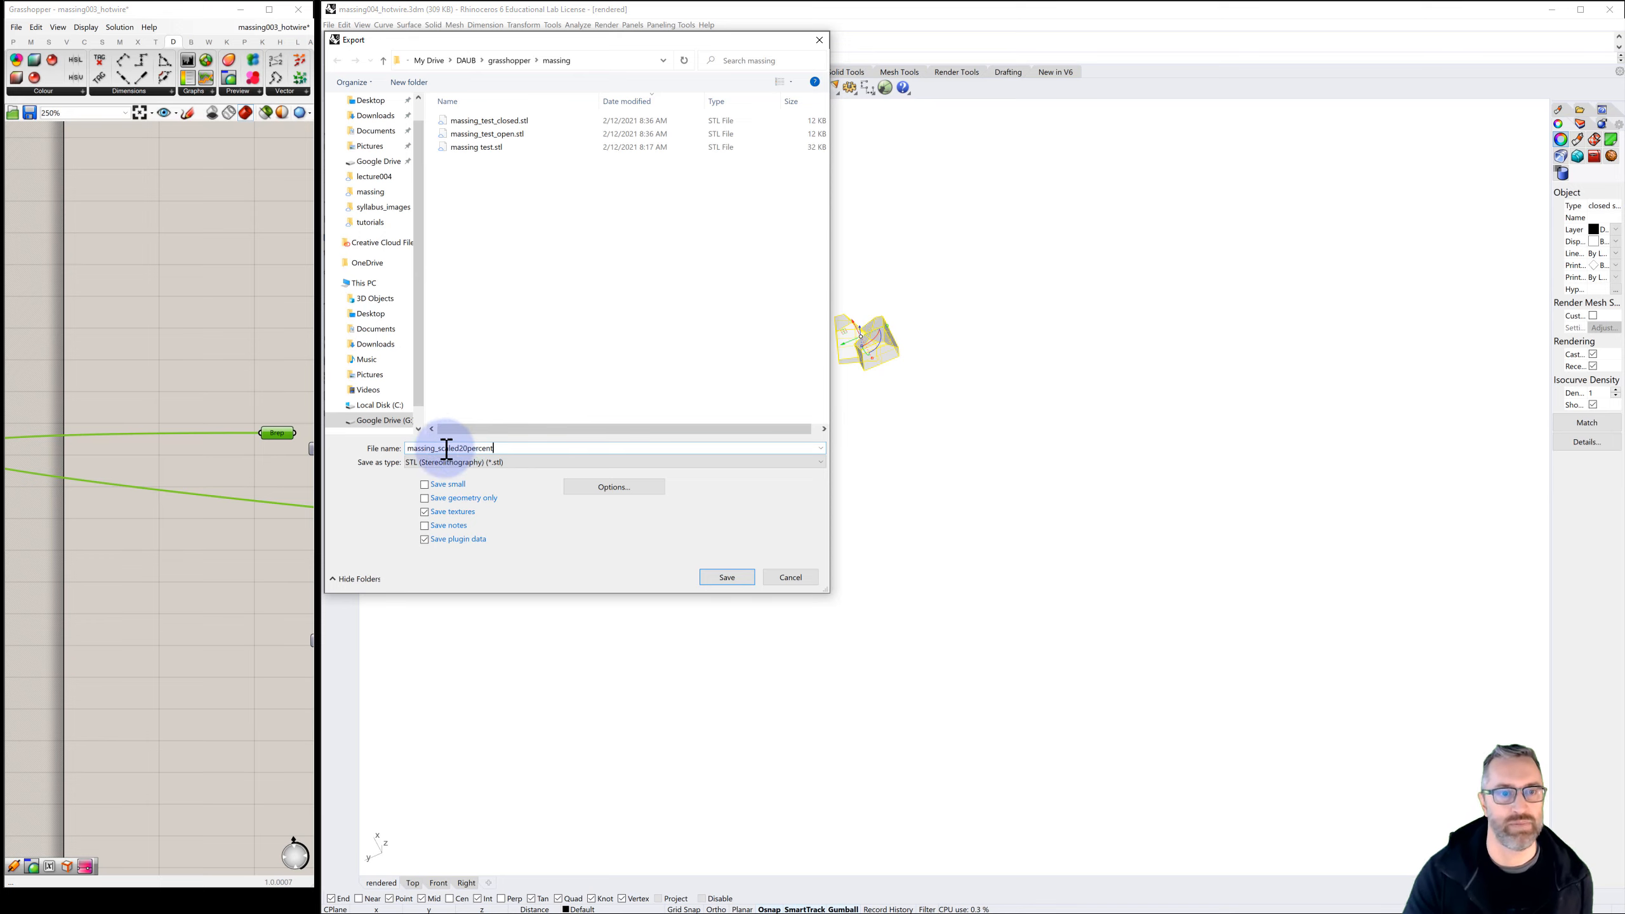
pyautogui.click(727, 578)
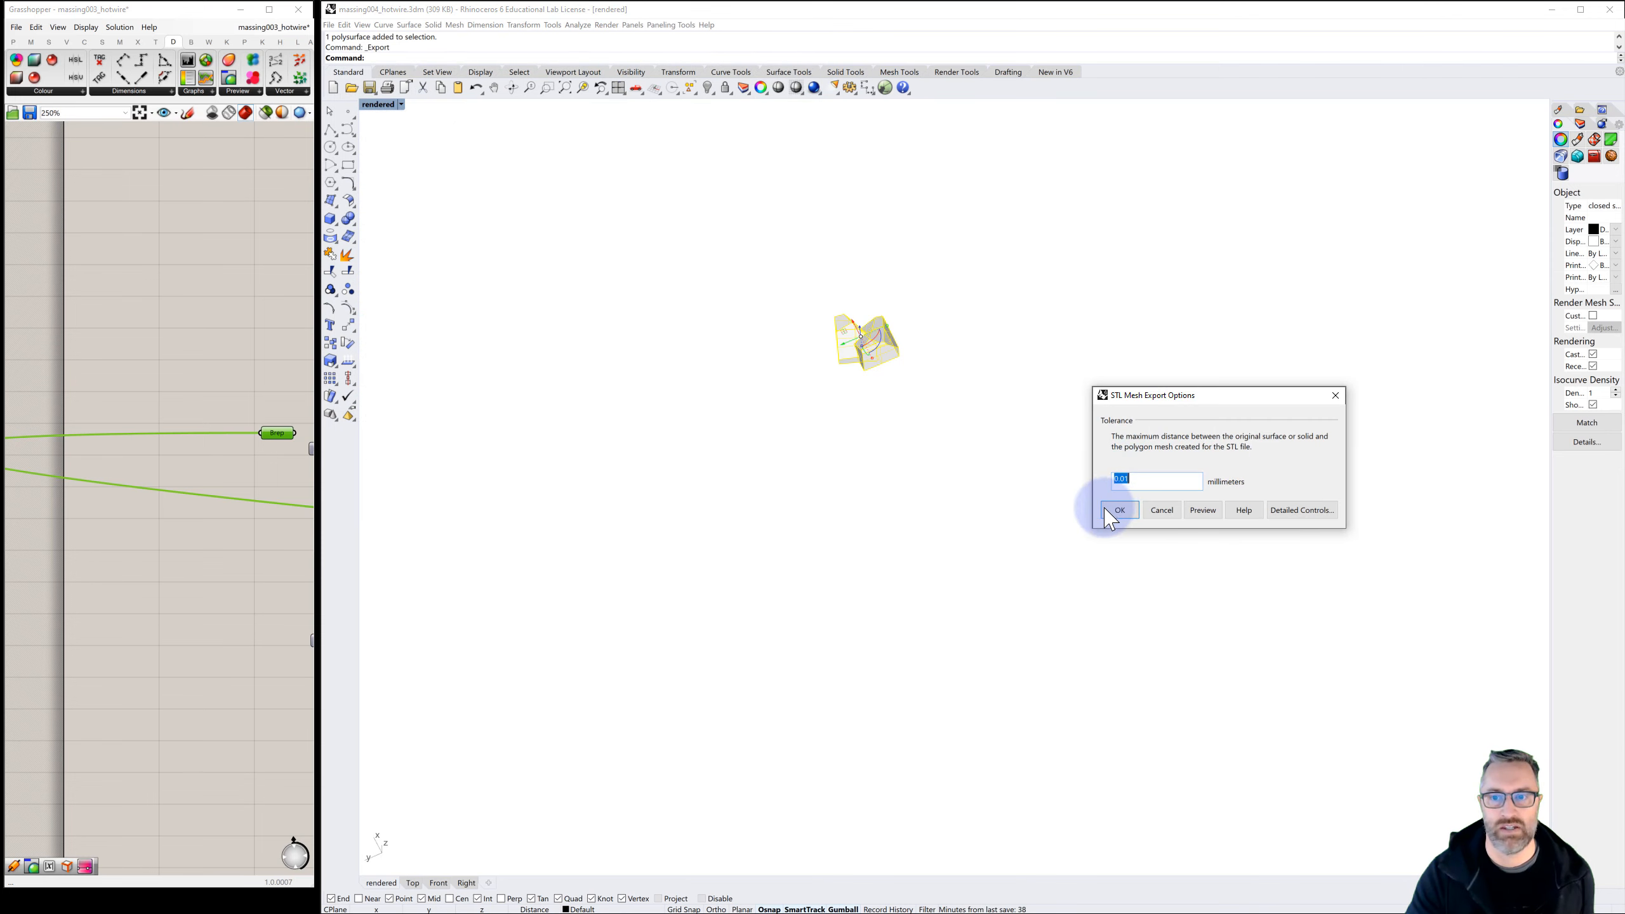
# Accept the preset mesh tolerance, finish the export as a binary STL and deselect the massing
pyautogui.click(1116, 512)
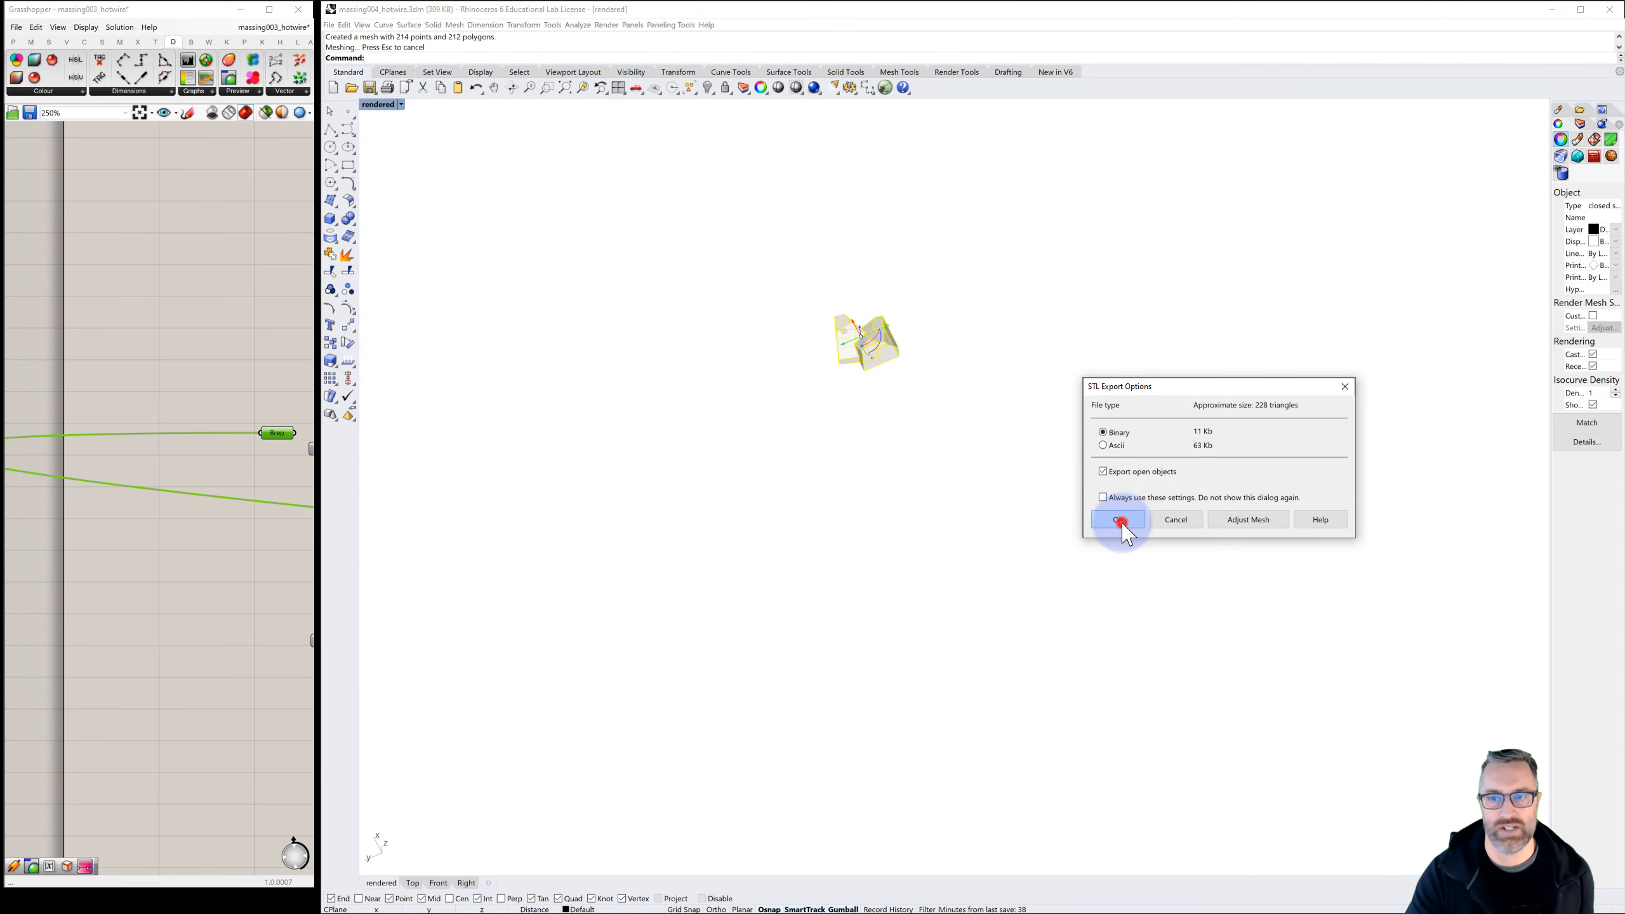
pyautogui.click(1125, 528)
pyautogui.click(978, 460)
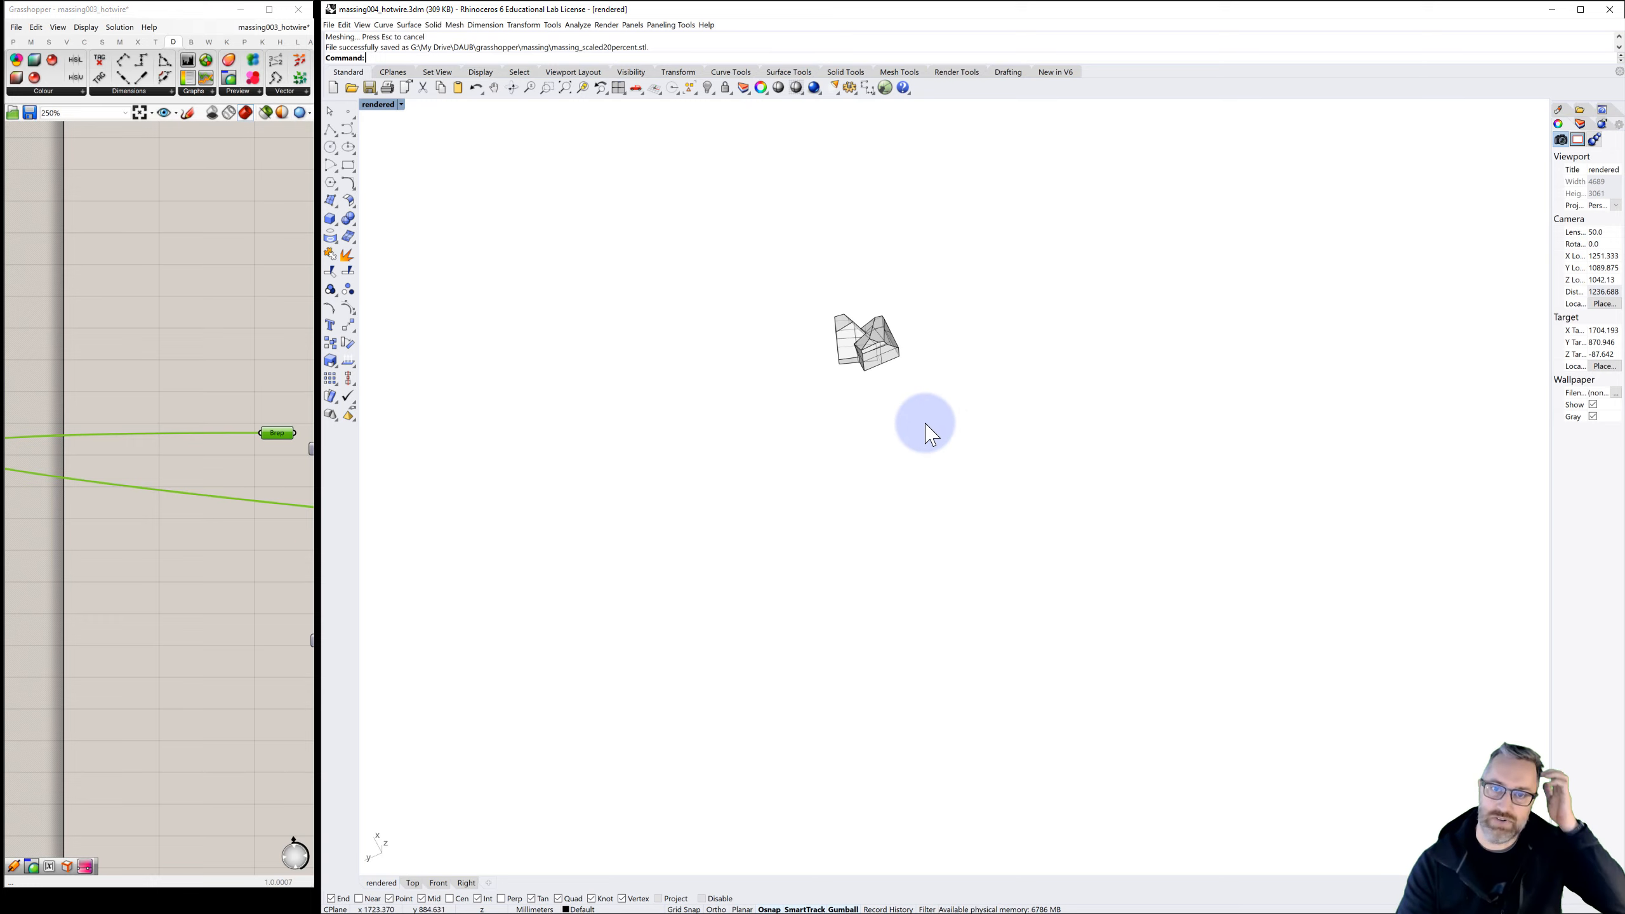
# Switch to the Shapeways website, start a quote and upload massing_scaled20percent.stl with millimetres as the unit
pyautogui.click(1552, 10)
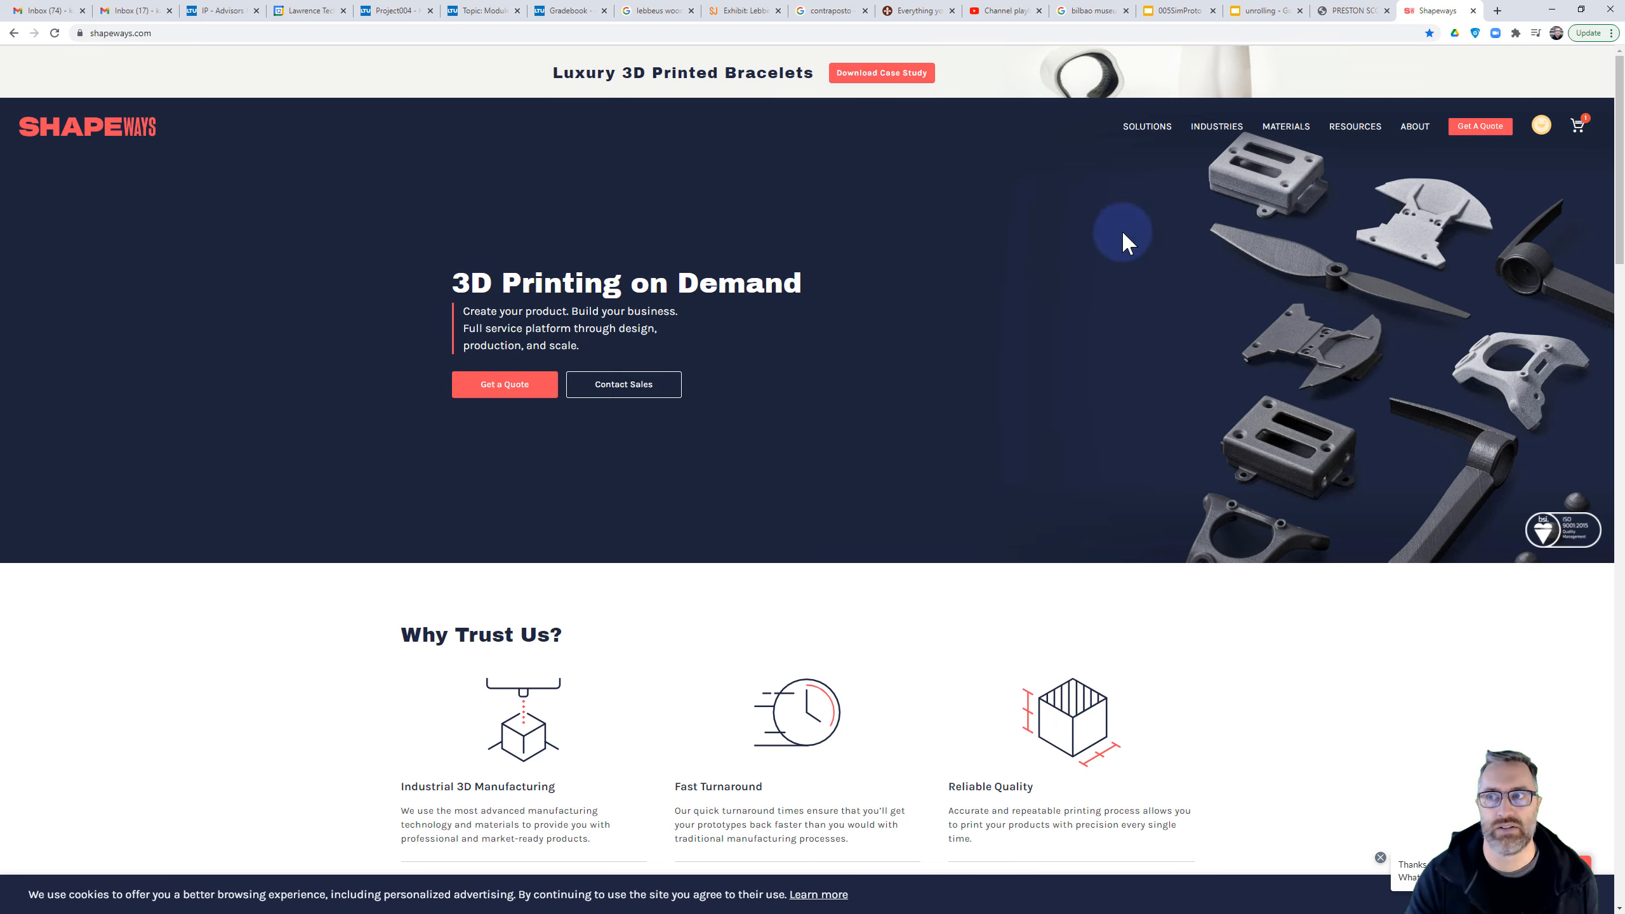
pyautogui.click(1480, 128)
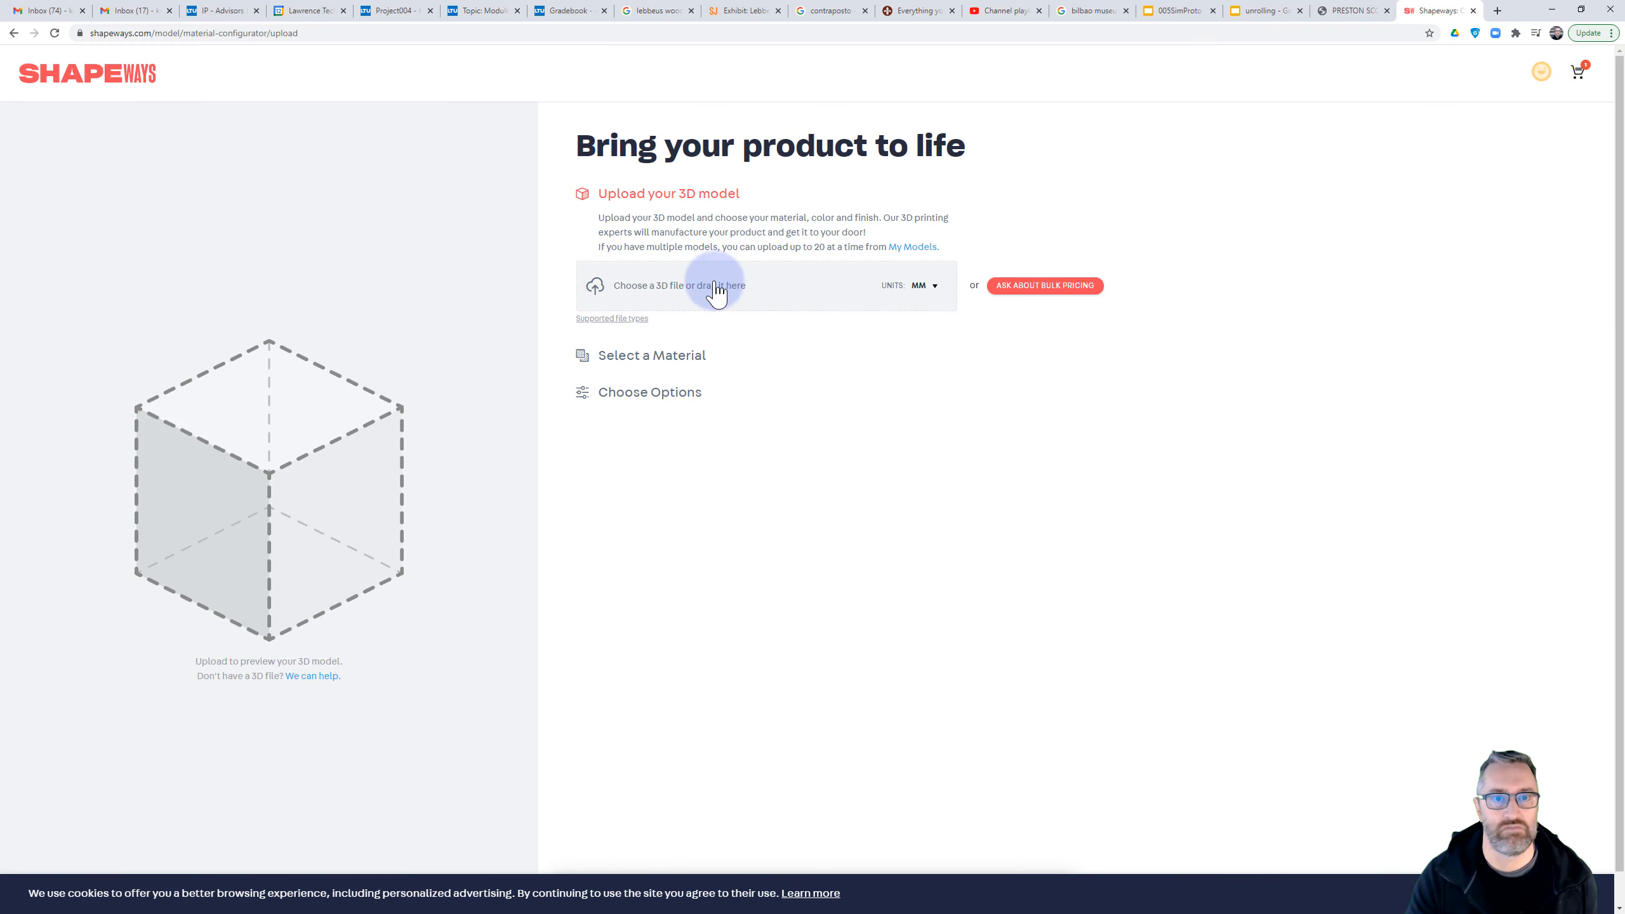
pyautogui.click(651, 287)
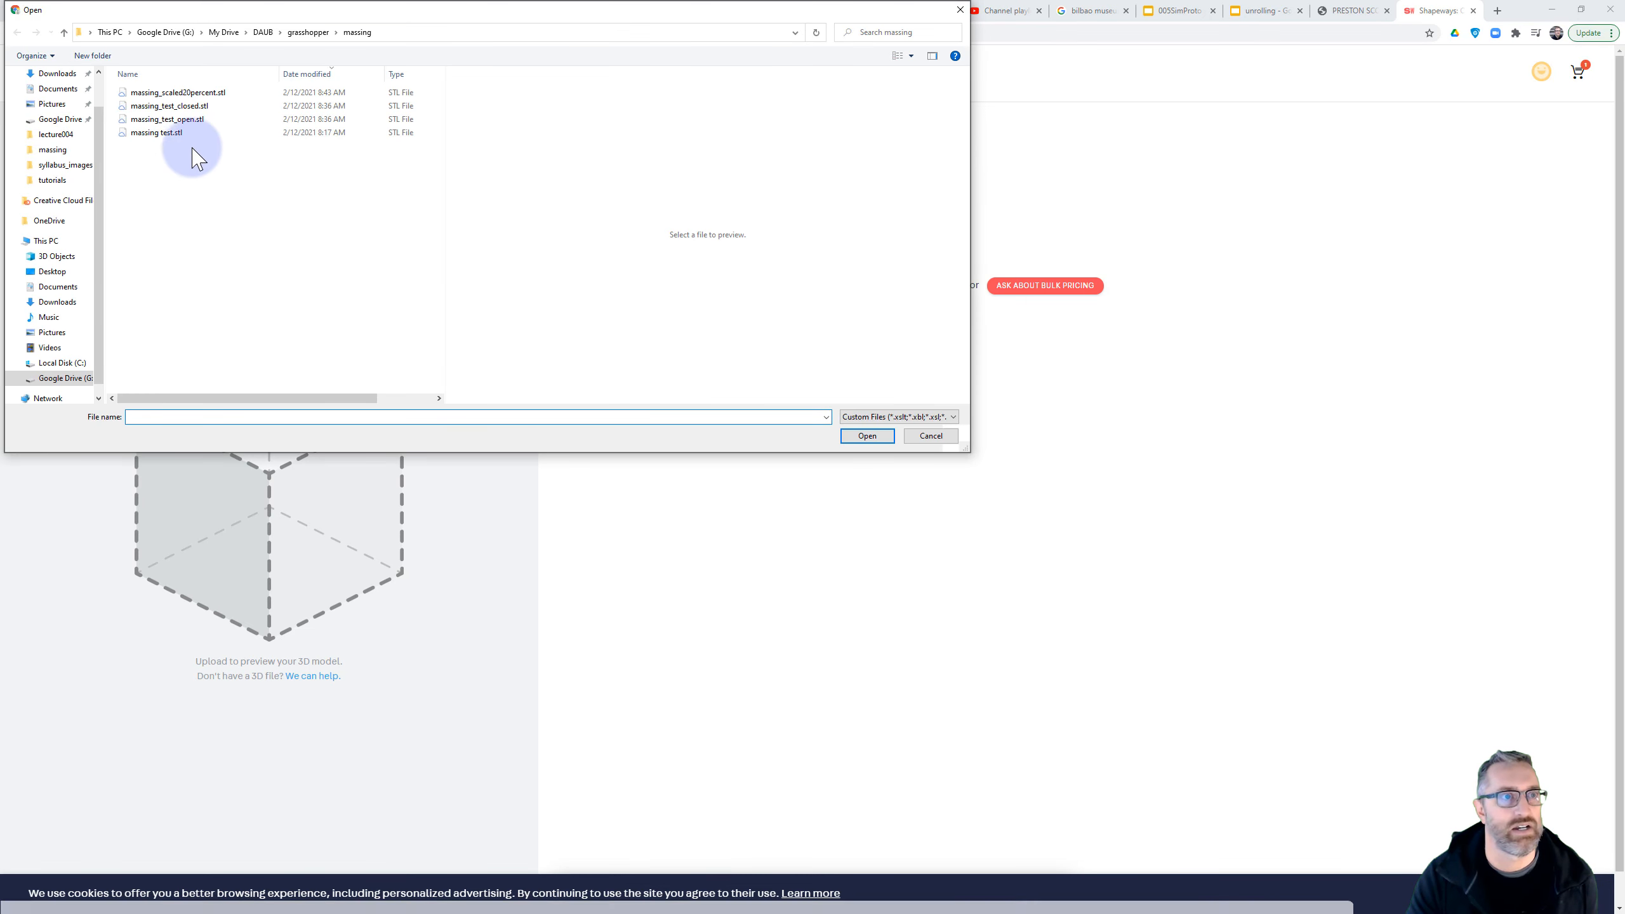
pyautogui.click(182, 91)
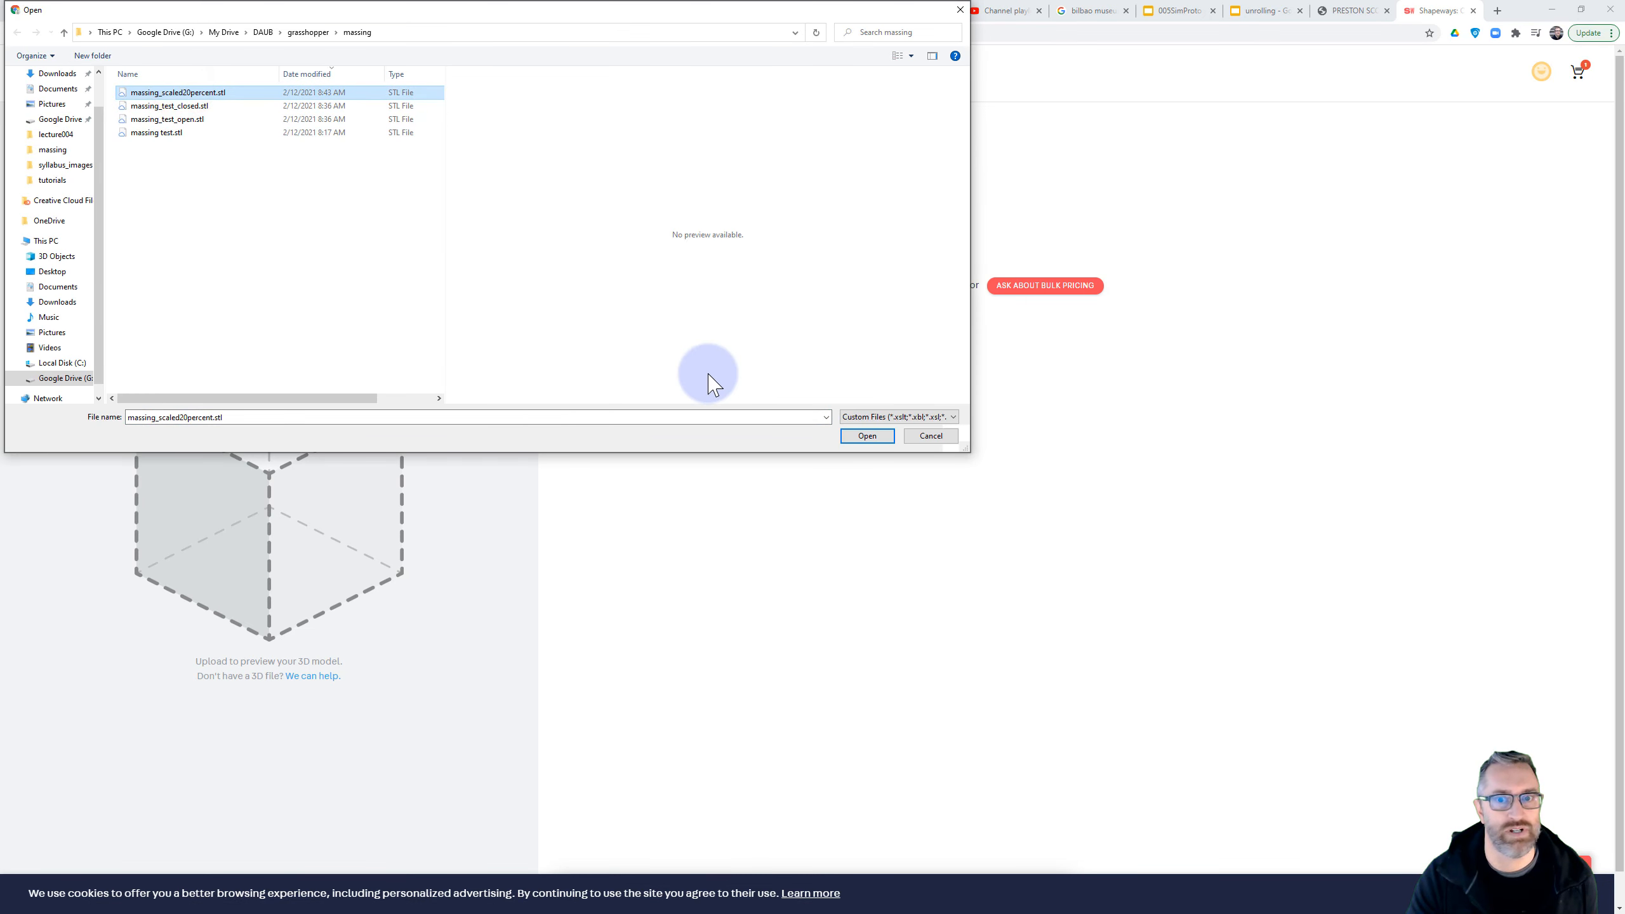
pyautogui.click(867, 436)
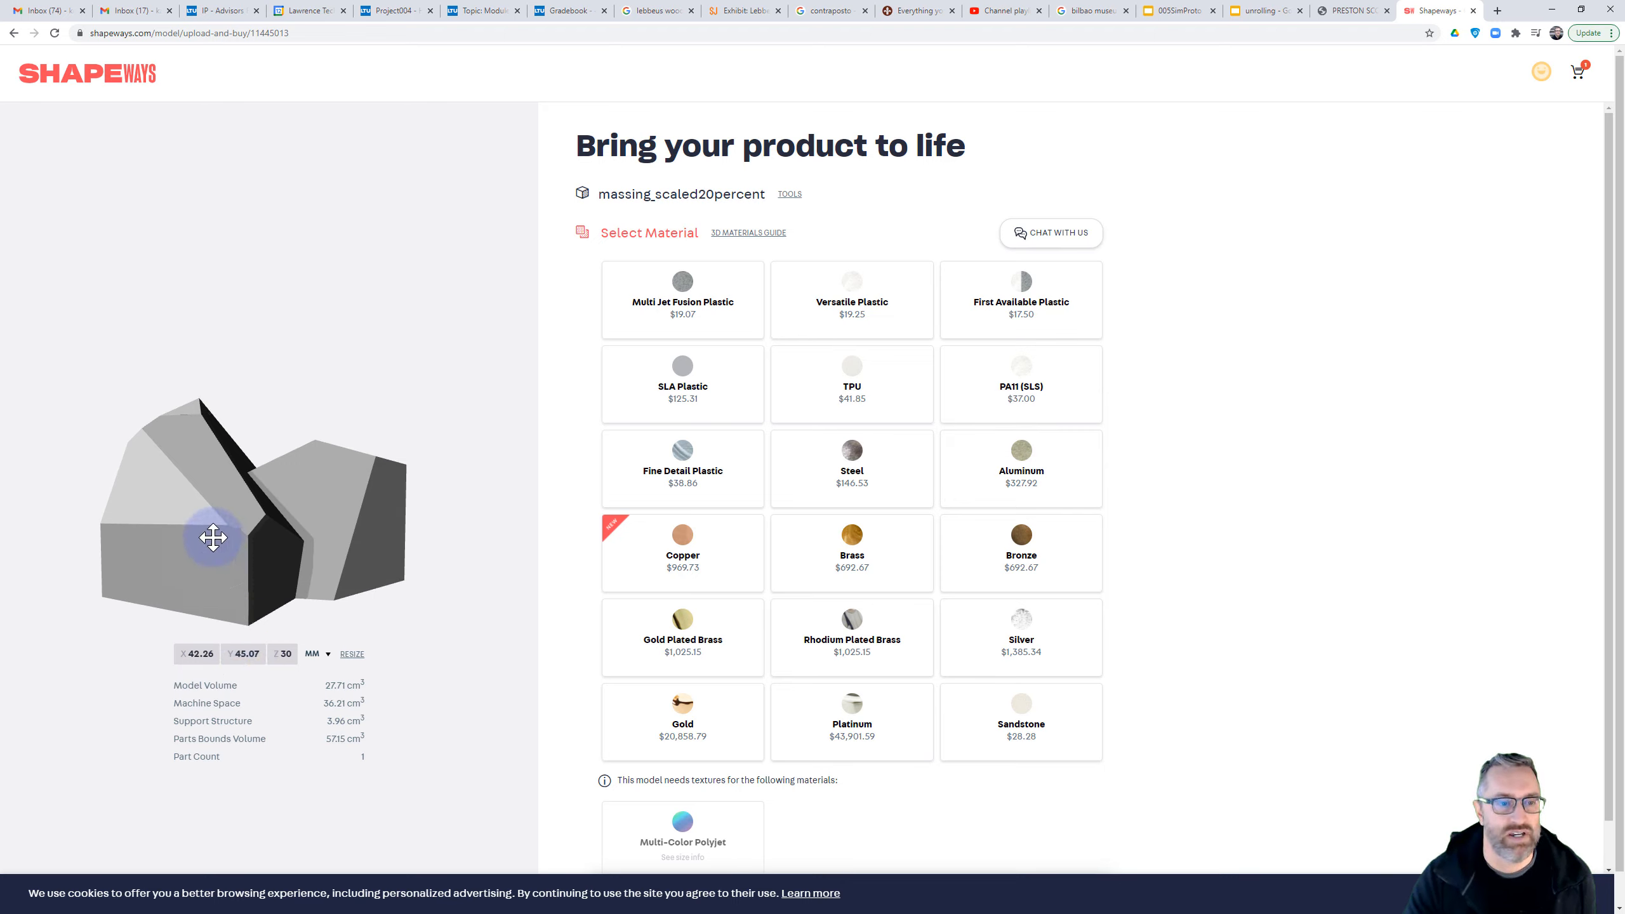
# Examine the 3D preview of the uploaded massing from several sides and close up
pyautogui.moveTo(214, 522); pyautogui.dragTo(391, 494)
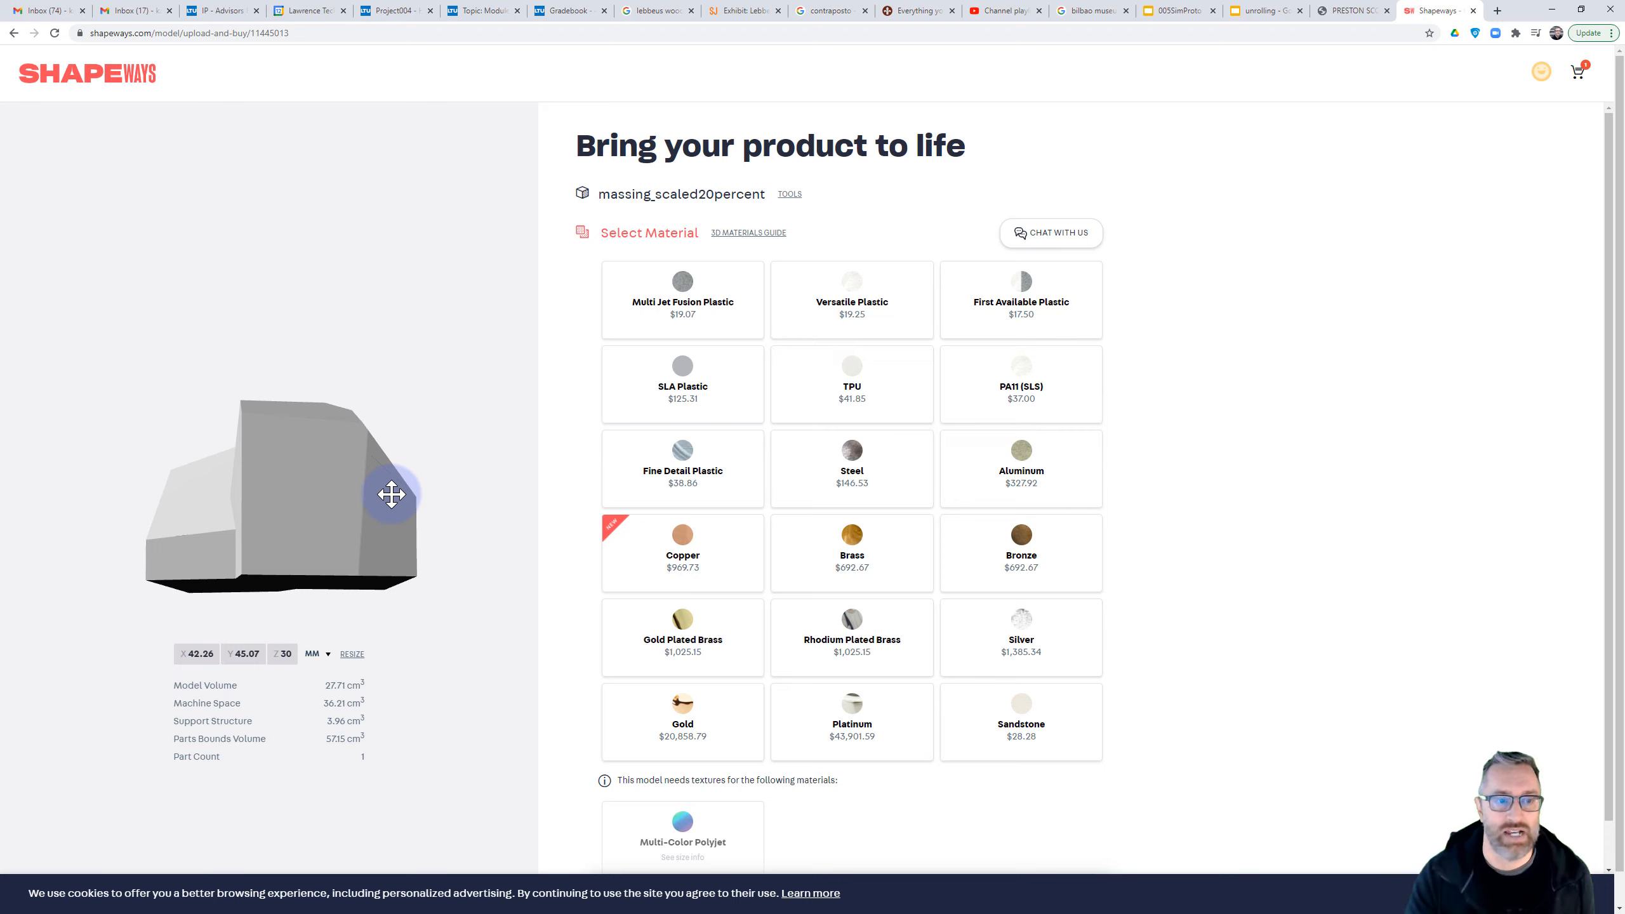
pyautogui.moveTo(392, 494); pyautogui.dragTo(298, 494)
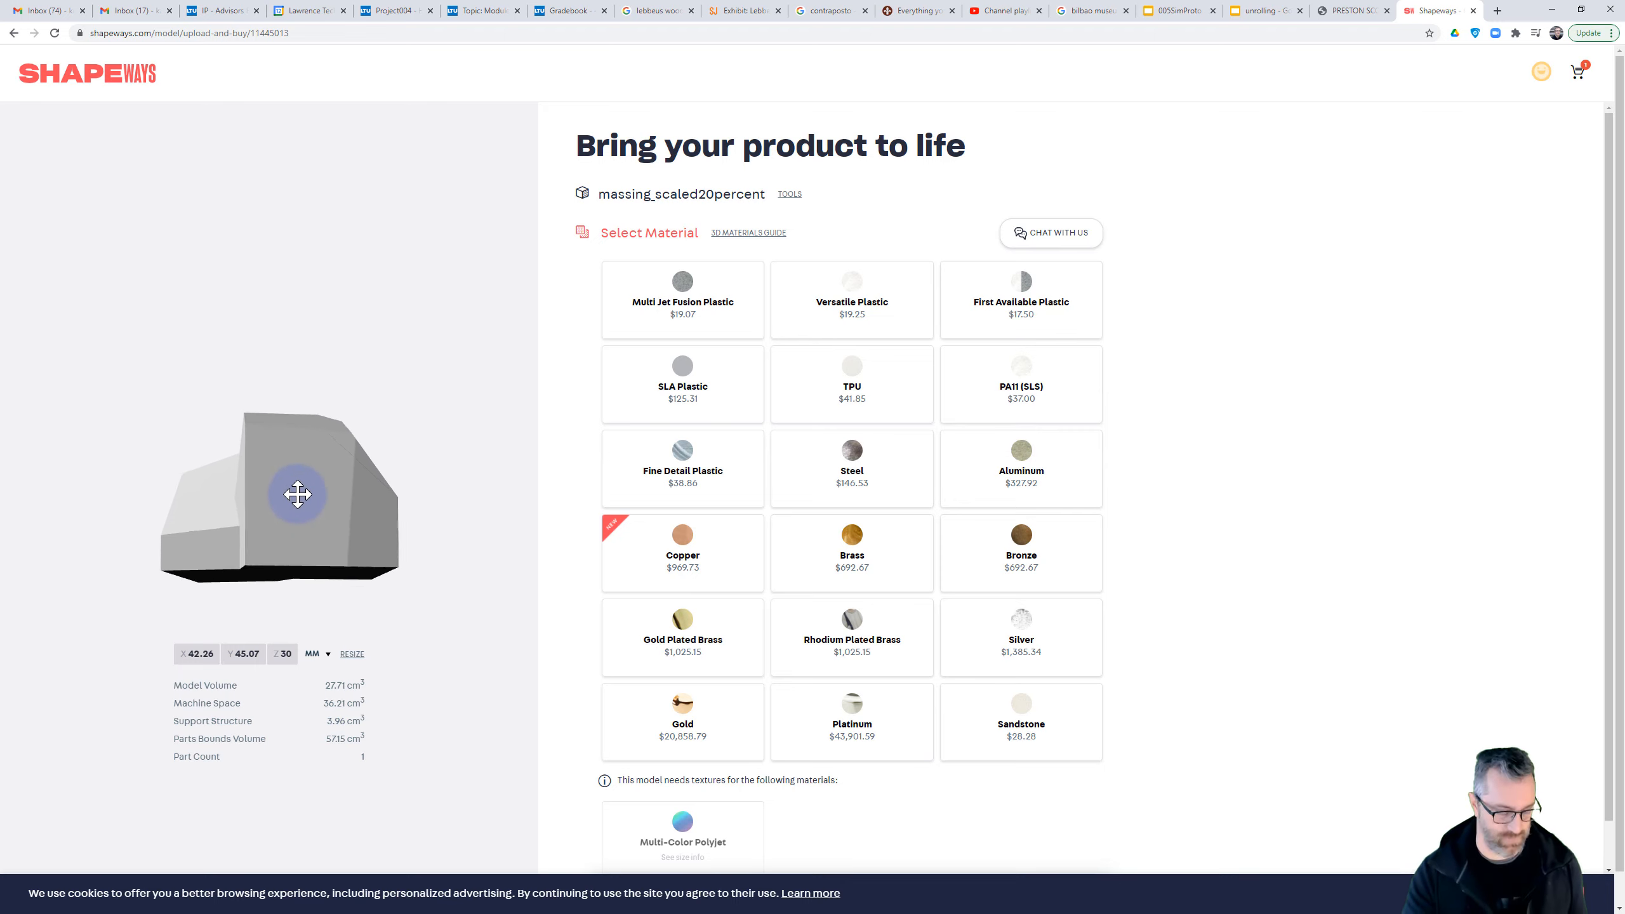
pyautogui.scroll(5, 297, 494)
pyautogui.moveTo(226, 551); pyautogui.dragTo(343, 488)
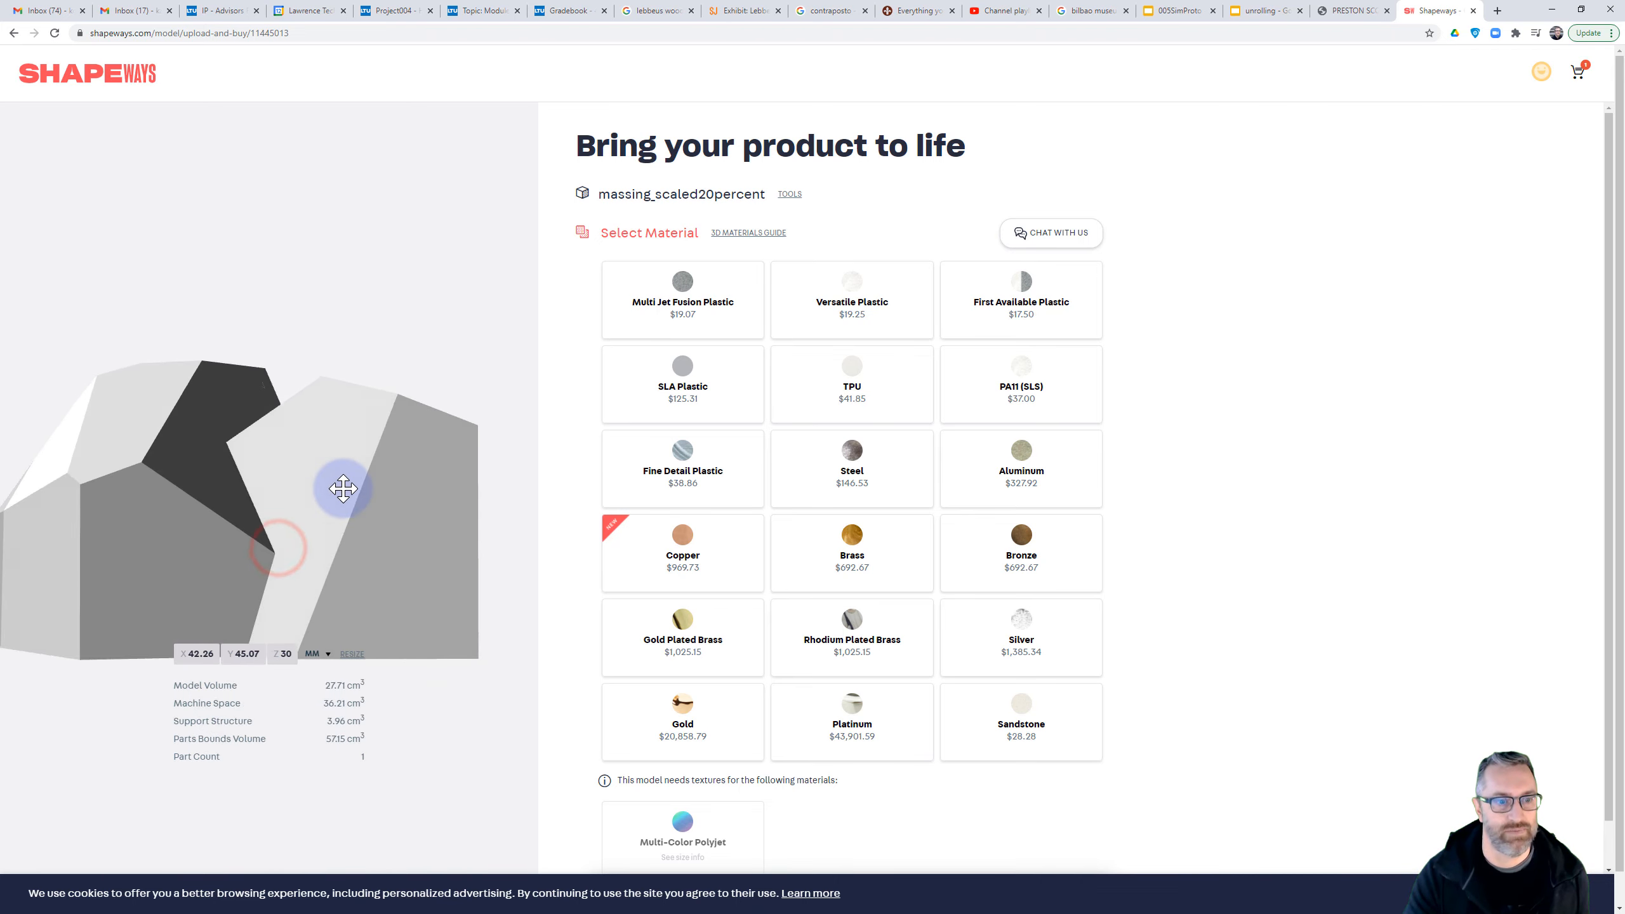
pyautogui.scroll(-8, 341, 491)
pyautogui.scroll(10, 323, 500)
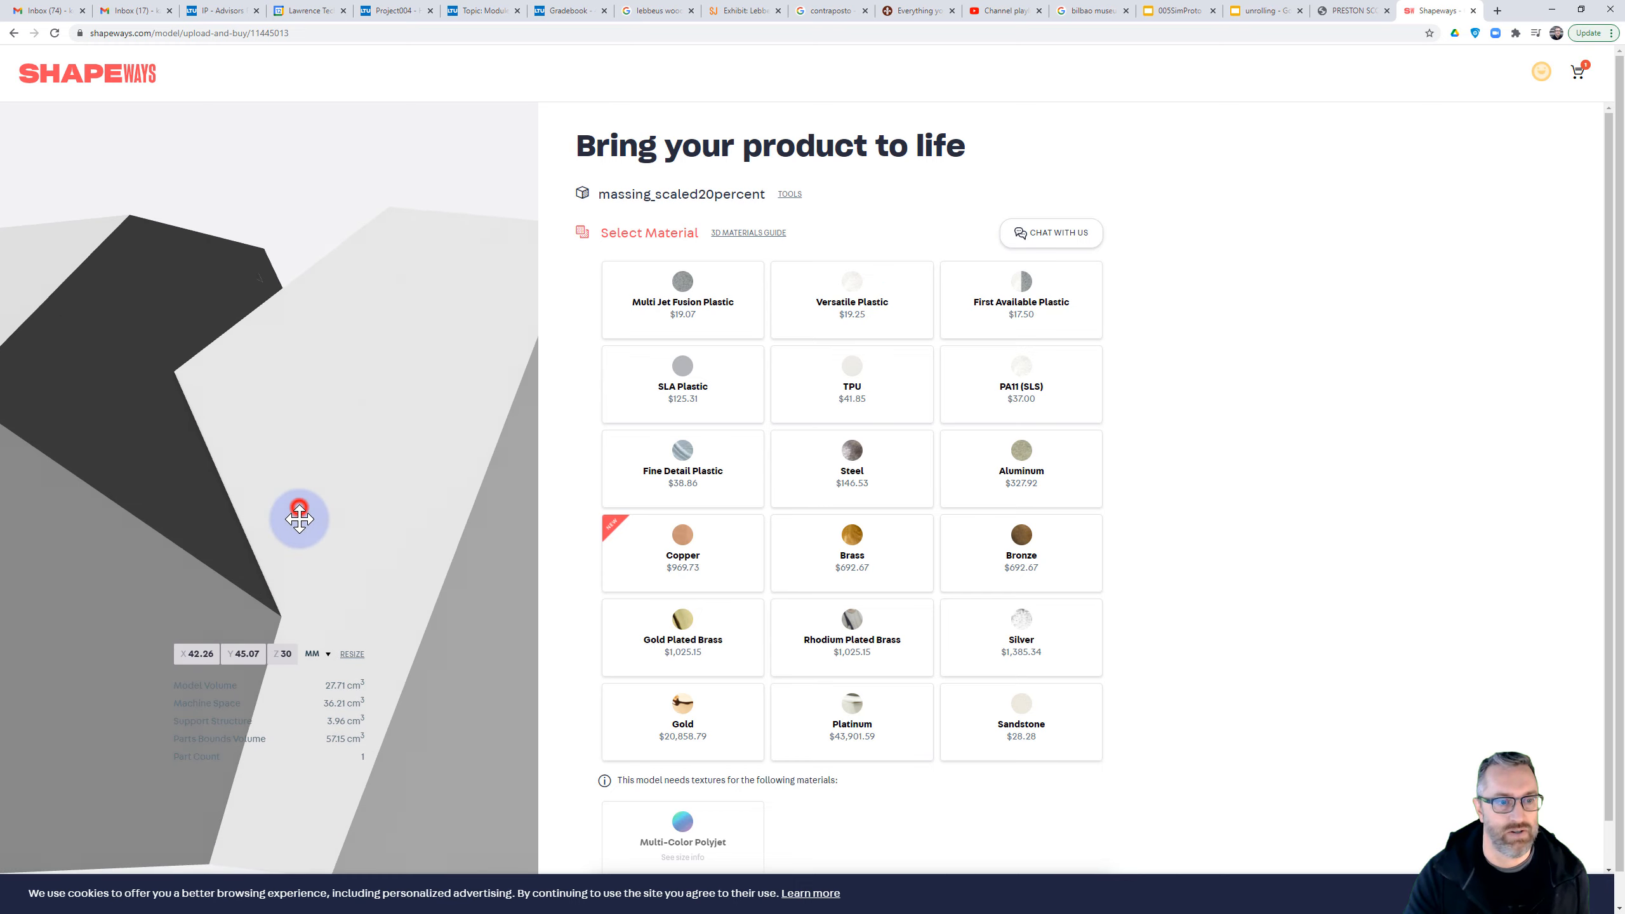
# Inspect the whole massing in the 3D preview from a slightly rotated angle
pyautogui.scroll(-8, 299, 531)
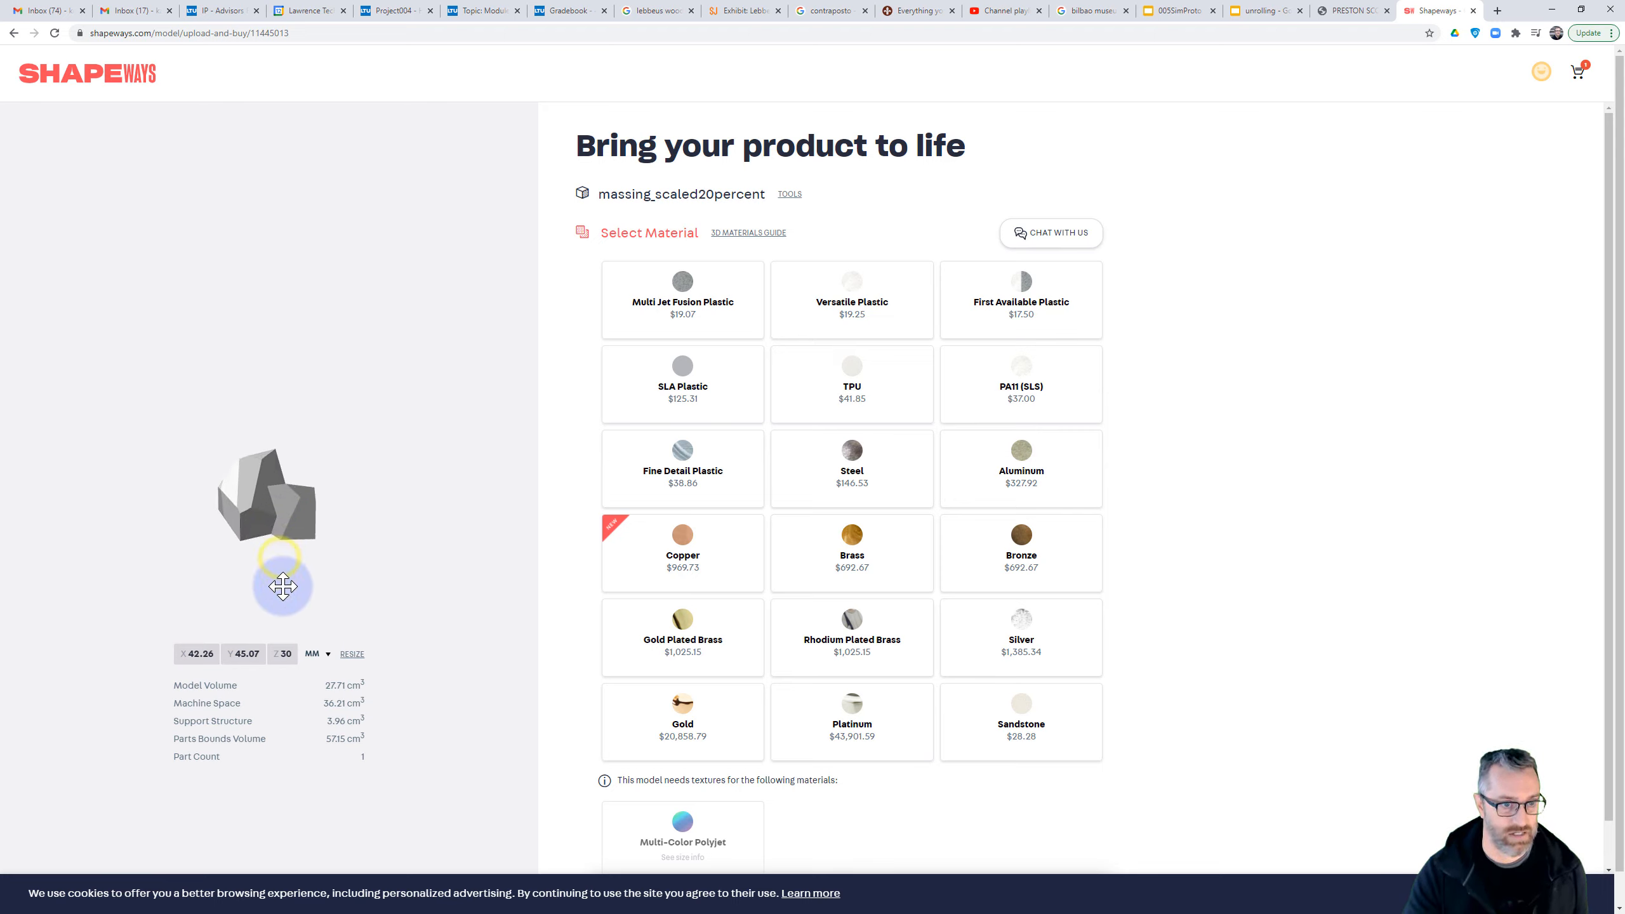
pyautogui.scroll(5, 282, 586)
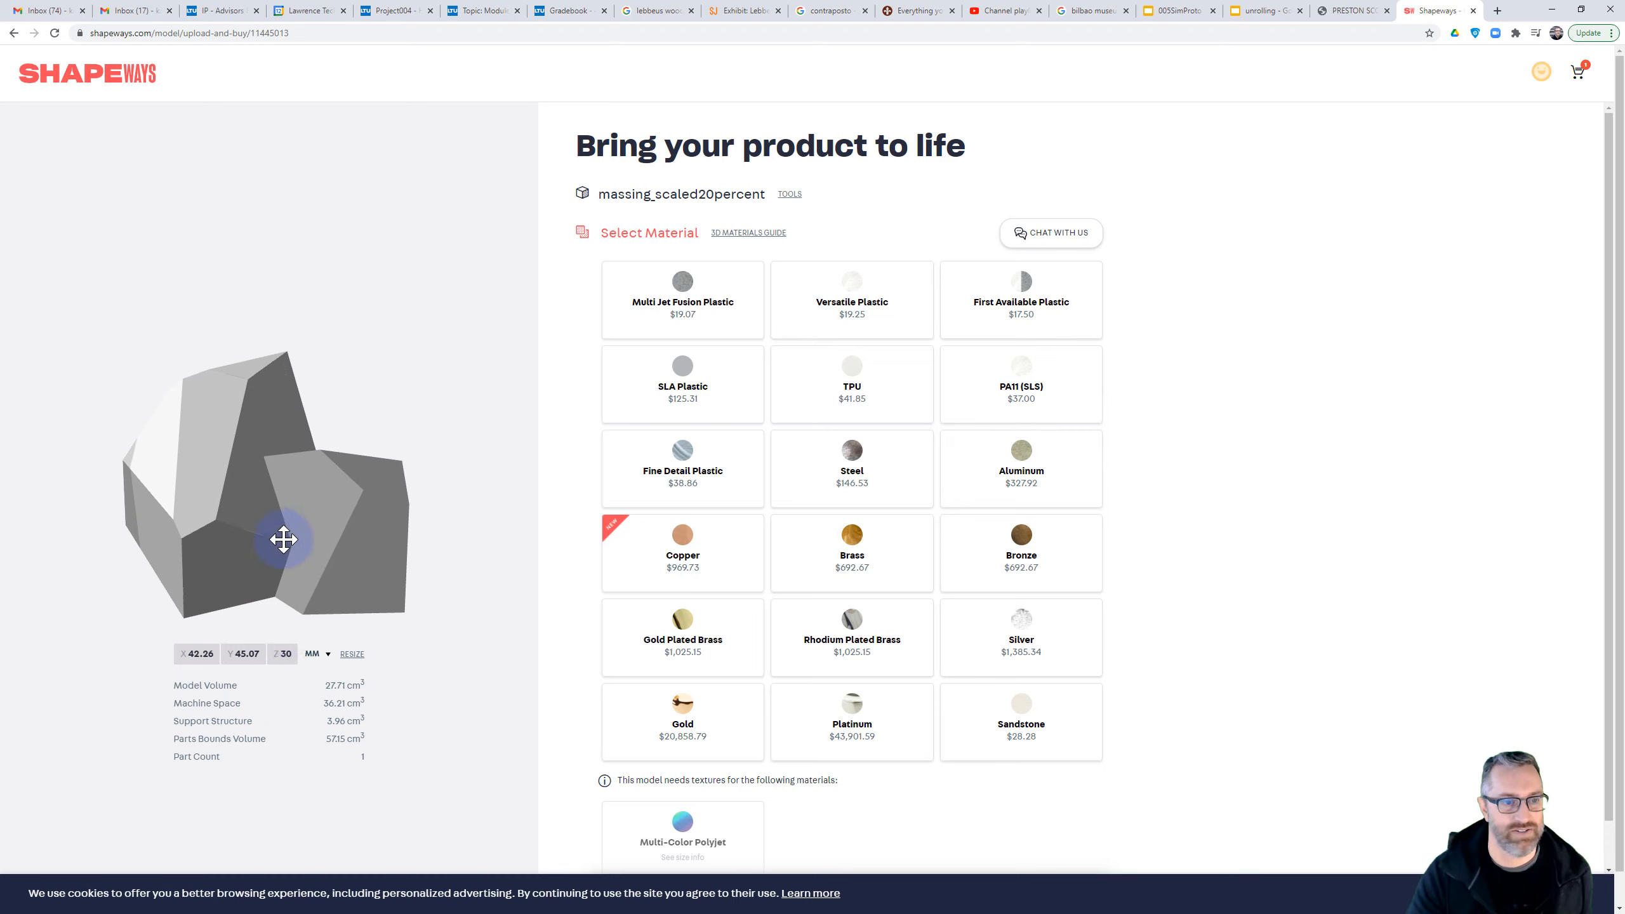
pyautogui.moveTo(283, 529)
pyautogui.mouseDown()
pyautogui.moveTo(282, 505)
pyautogui.moveTo(287, 557)
pyautogui.moveTo(381, 519)
pyautogui.moveTo(254, 526)
pyautogui.moveTo(279, 526)
pyautogui.mouseUp()
pyautogui.moveTo(280, 526); pyautogui.dragTo(348, 609, button='right')
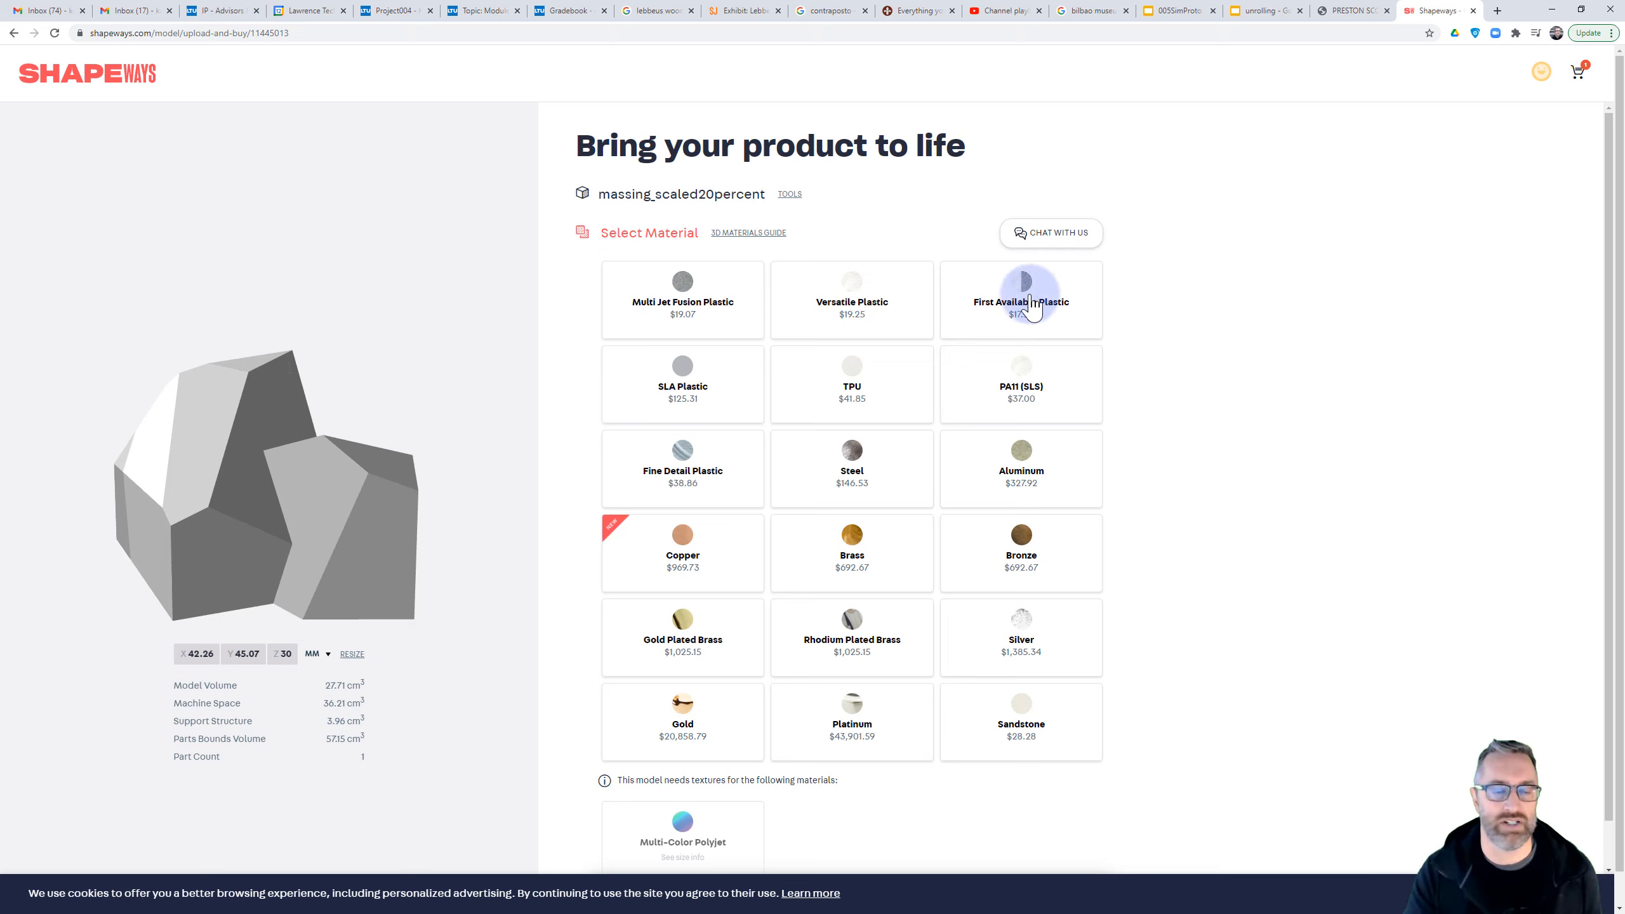
pyautogui.click(352, 654)
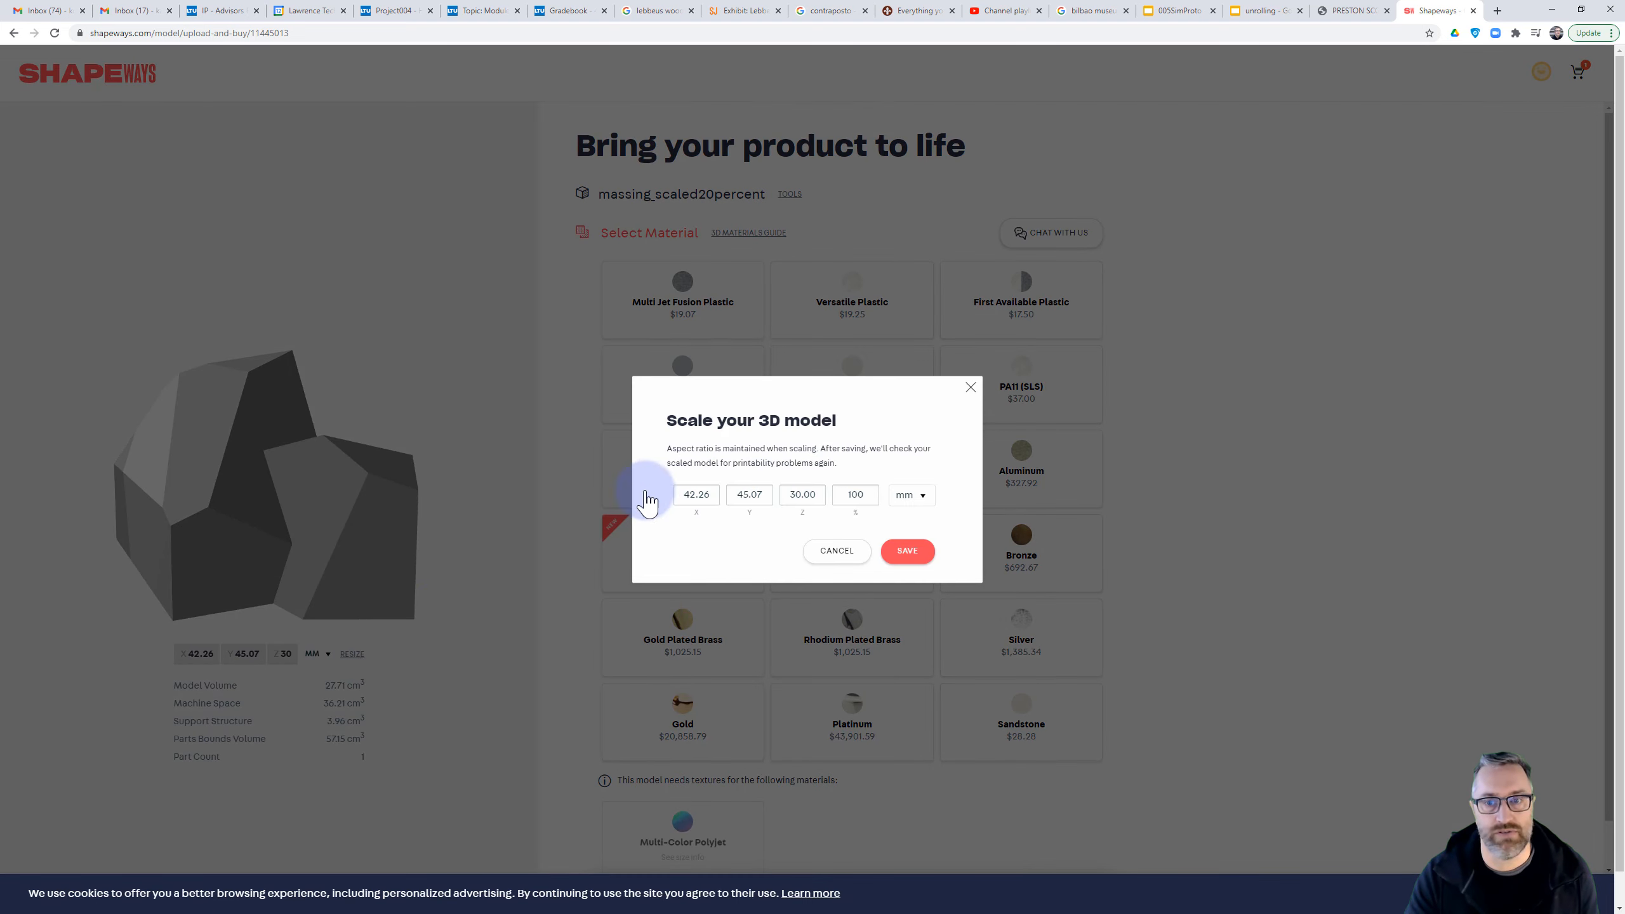
pyautogui.doubleClick(871, 494)
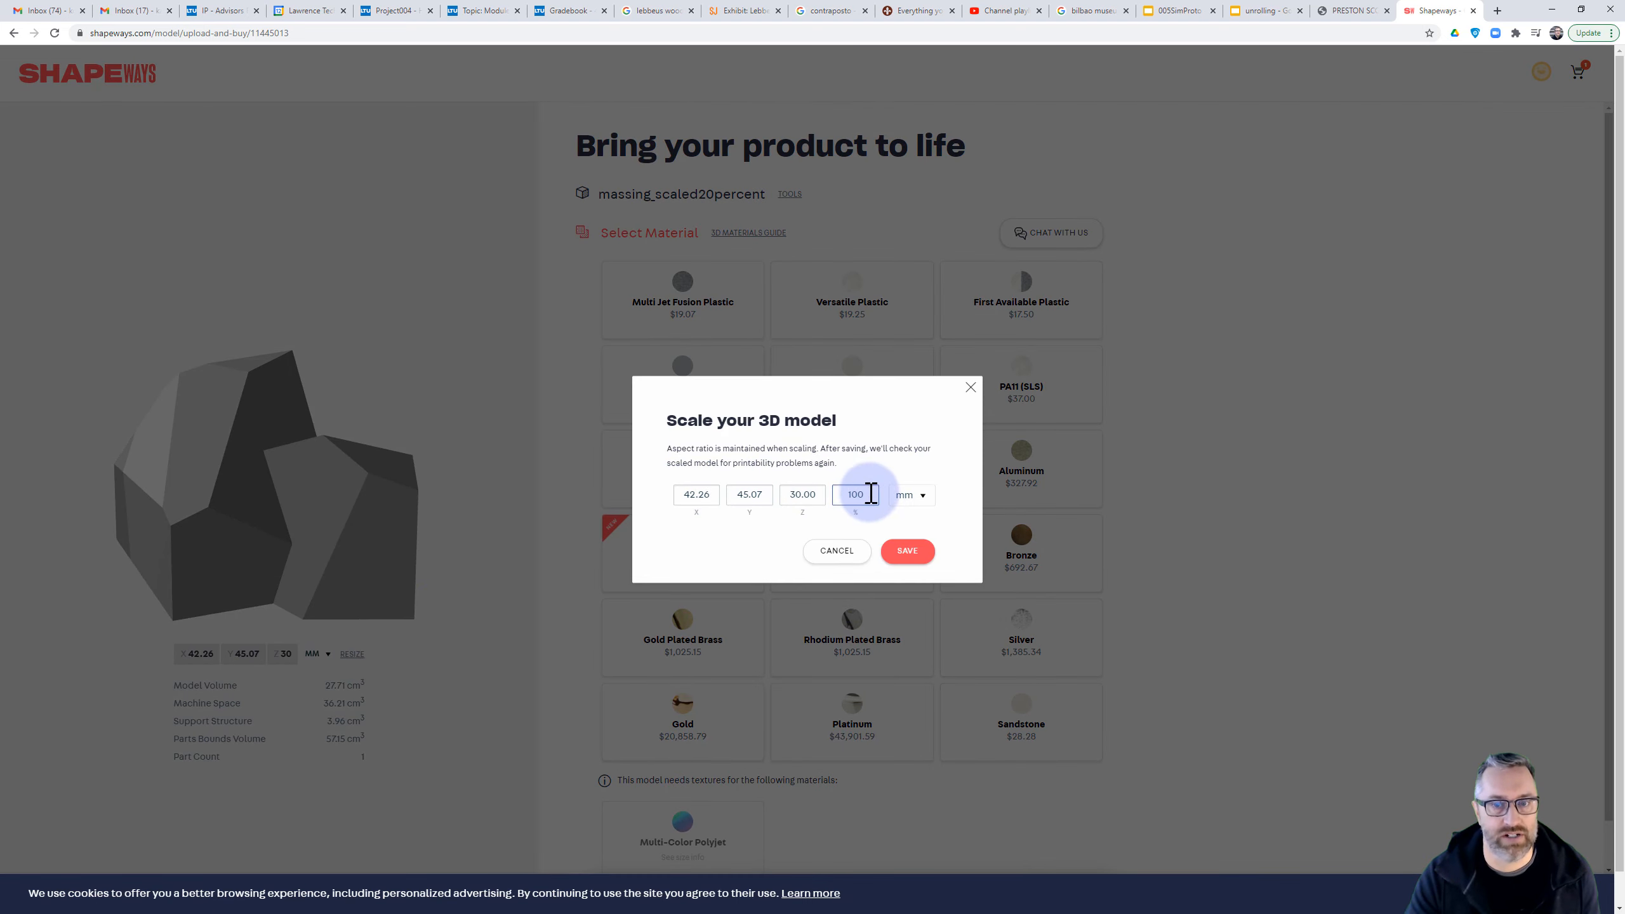
pyautogui.click(920, 493)
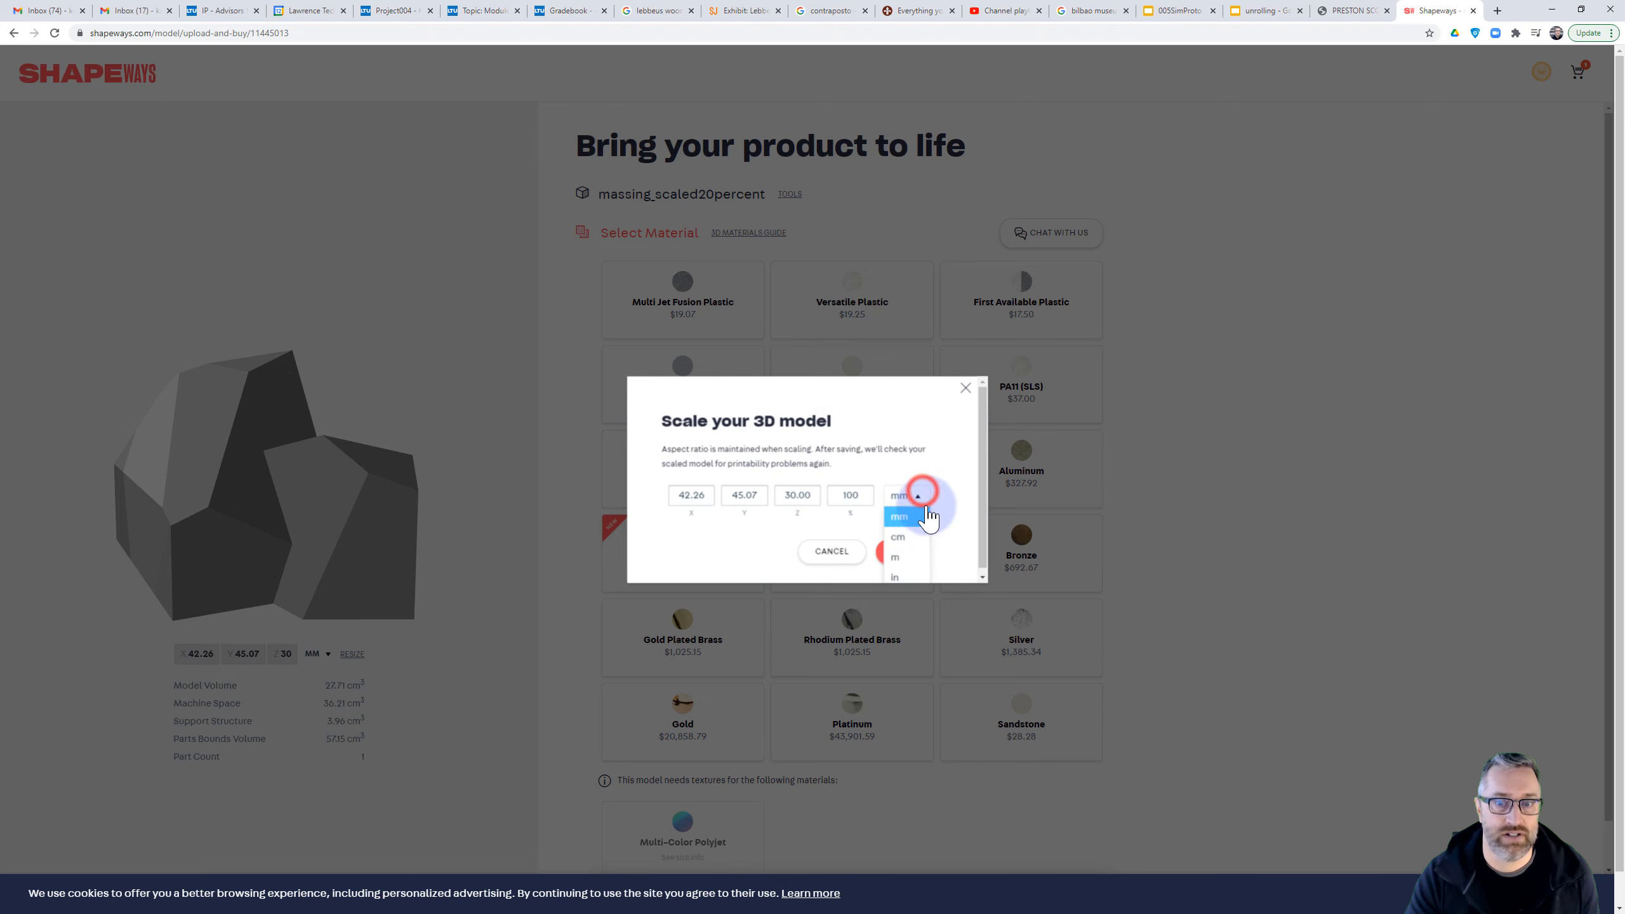
pyautogui.click(908, 558)
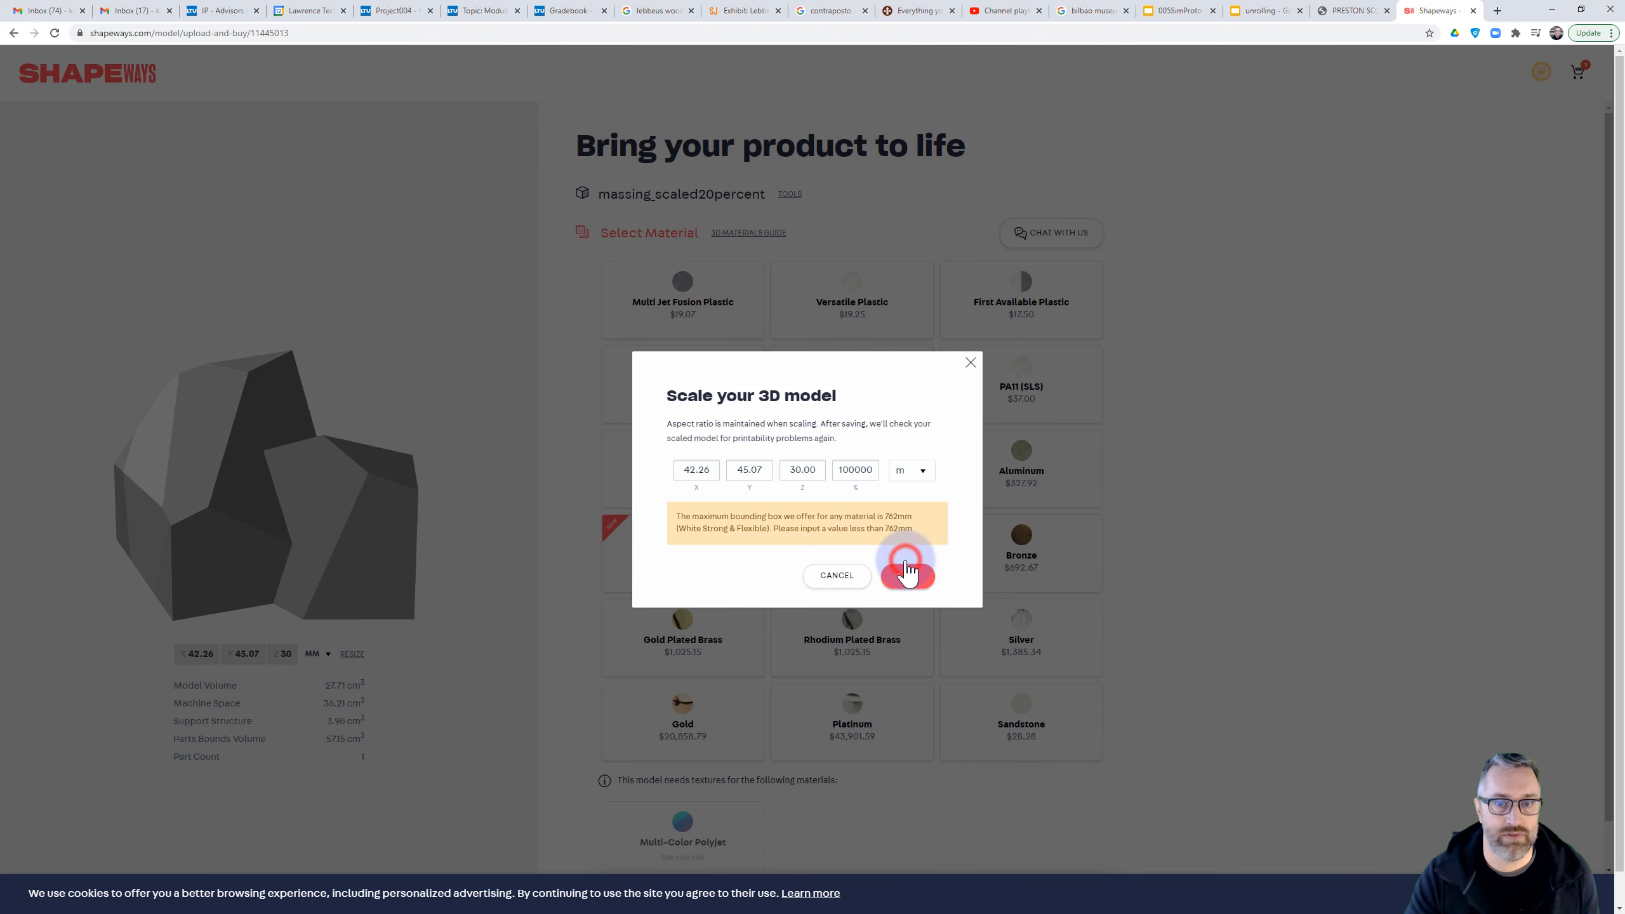
pyautogui.click(838, 576)
# Switch the displayed dimensions and volumes of the uploaded massing to inches
pyautogui.click(322, 655)
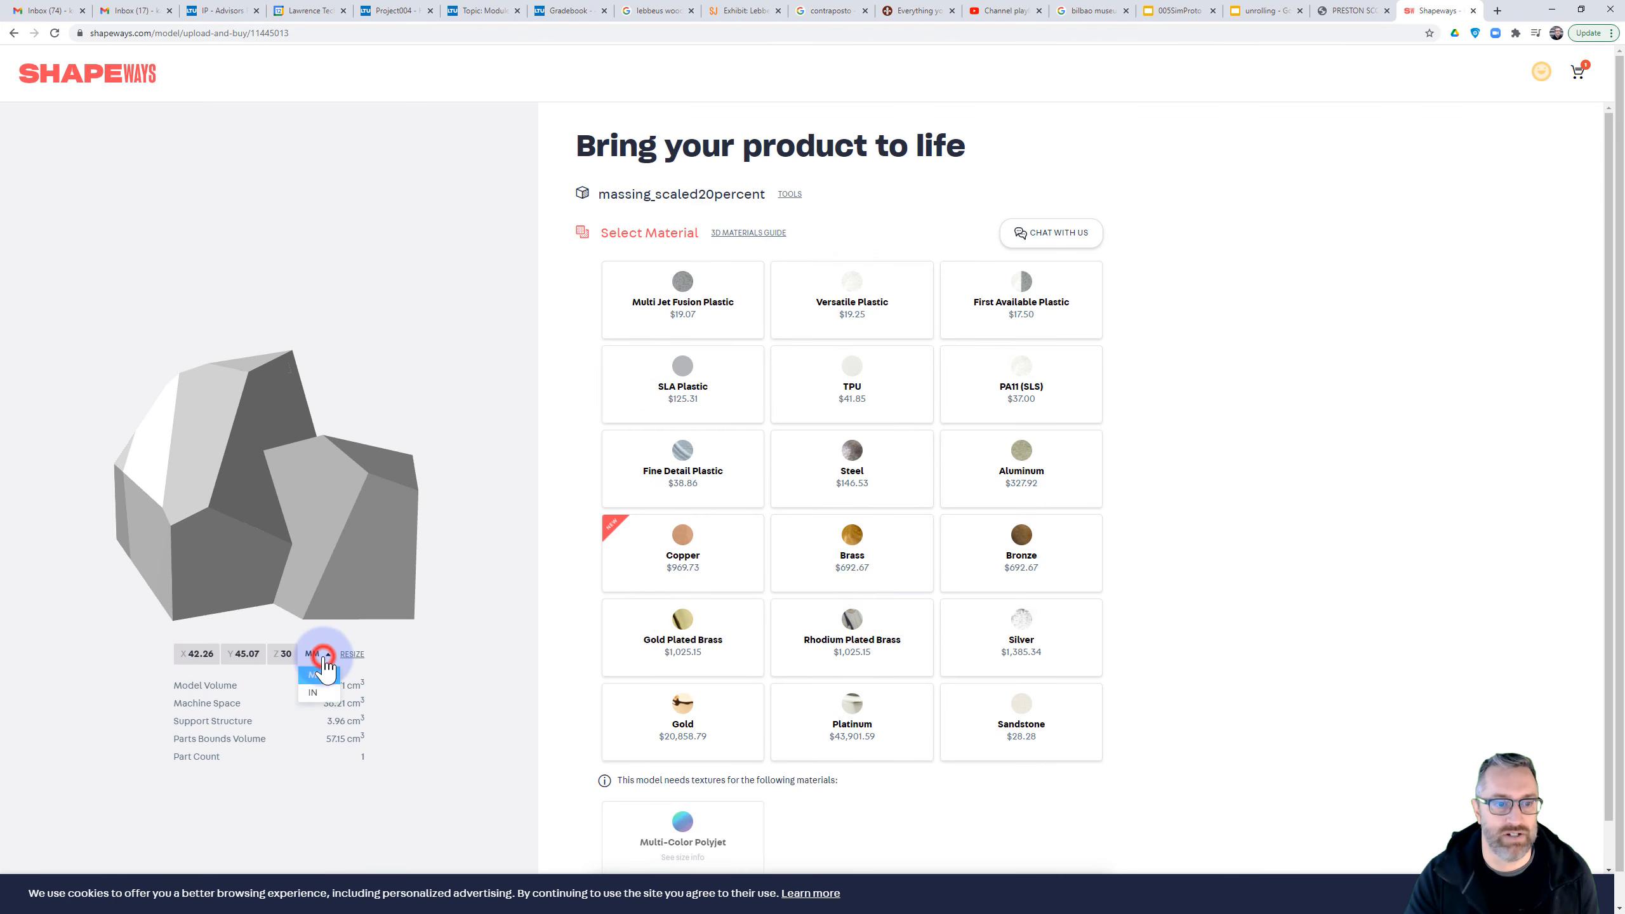
pyautogui.click(313, 692)
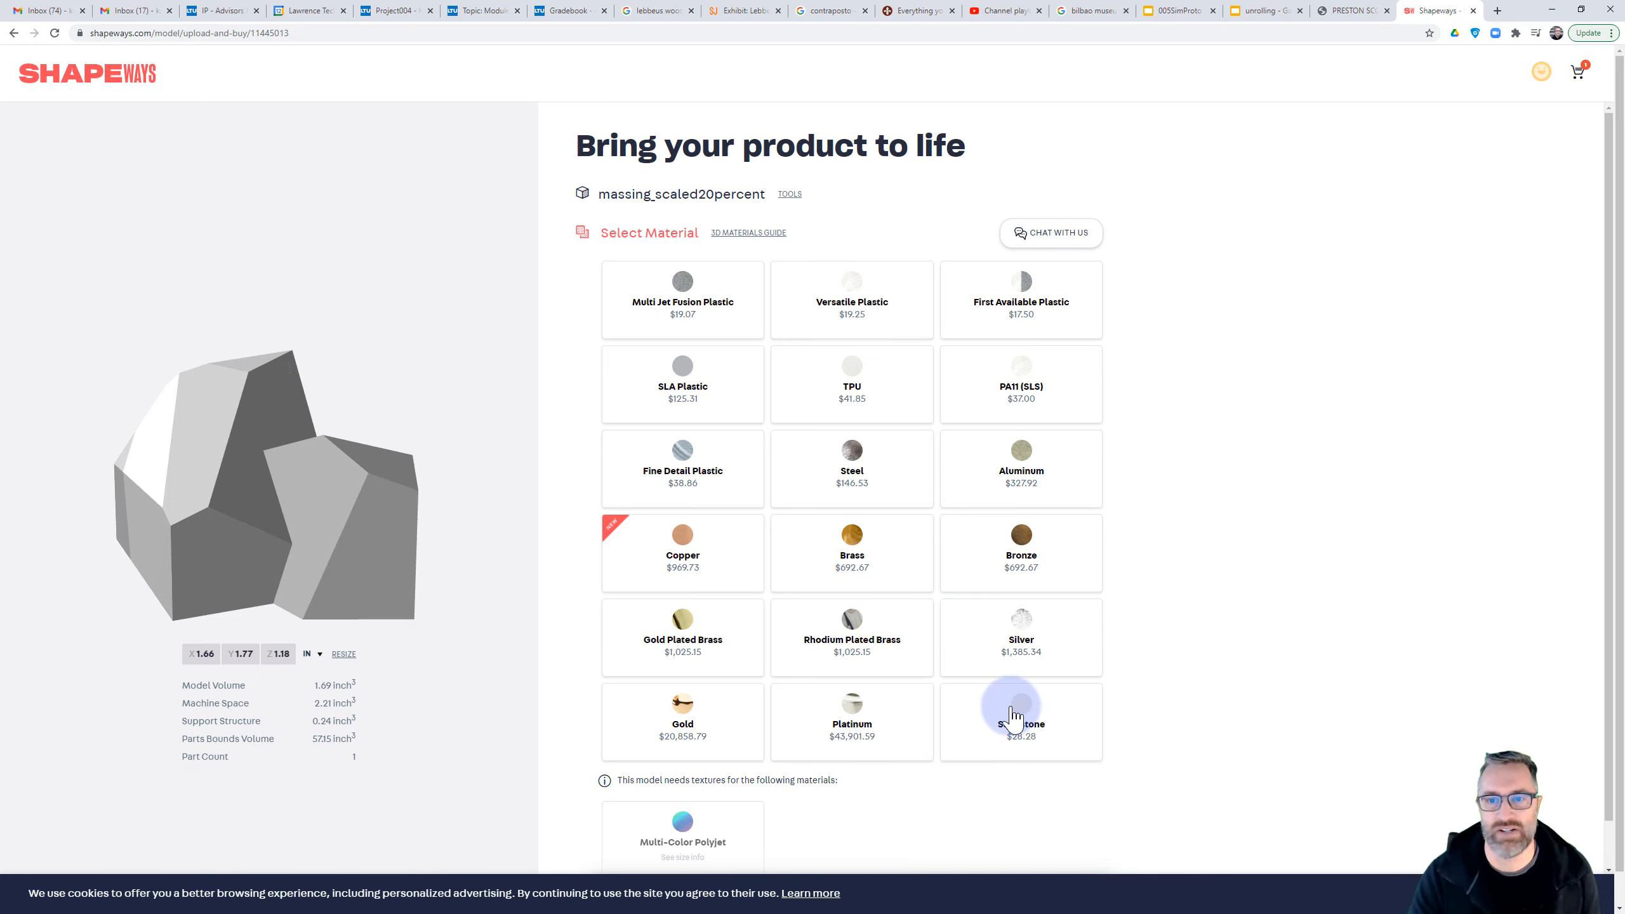
# Choose Versatile Plastic as the material, keep the White color and Natural finish, and add one print to the cart
pyautogui.click(884, 282)
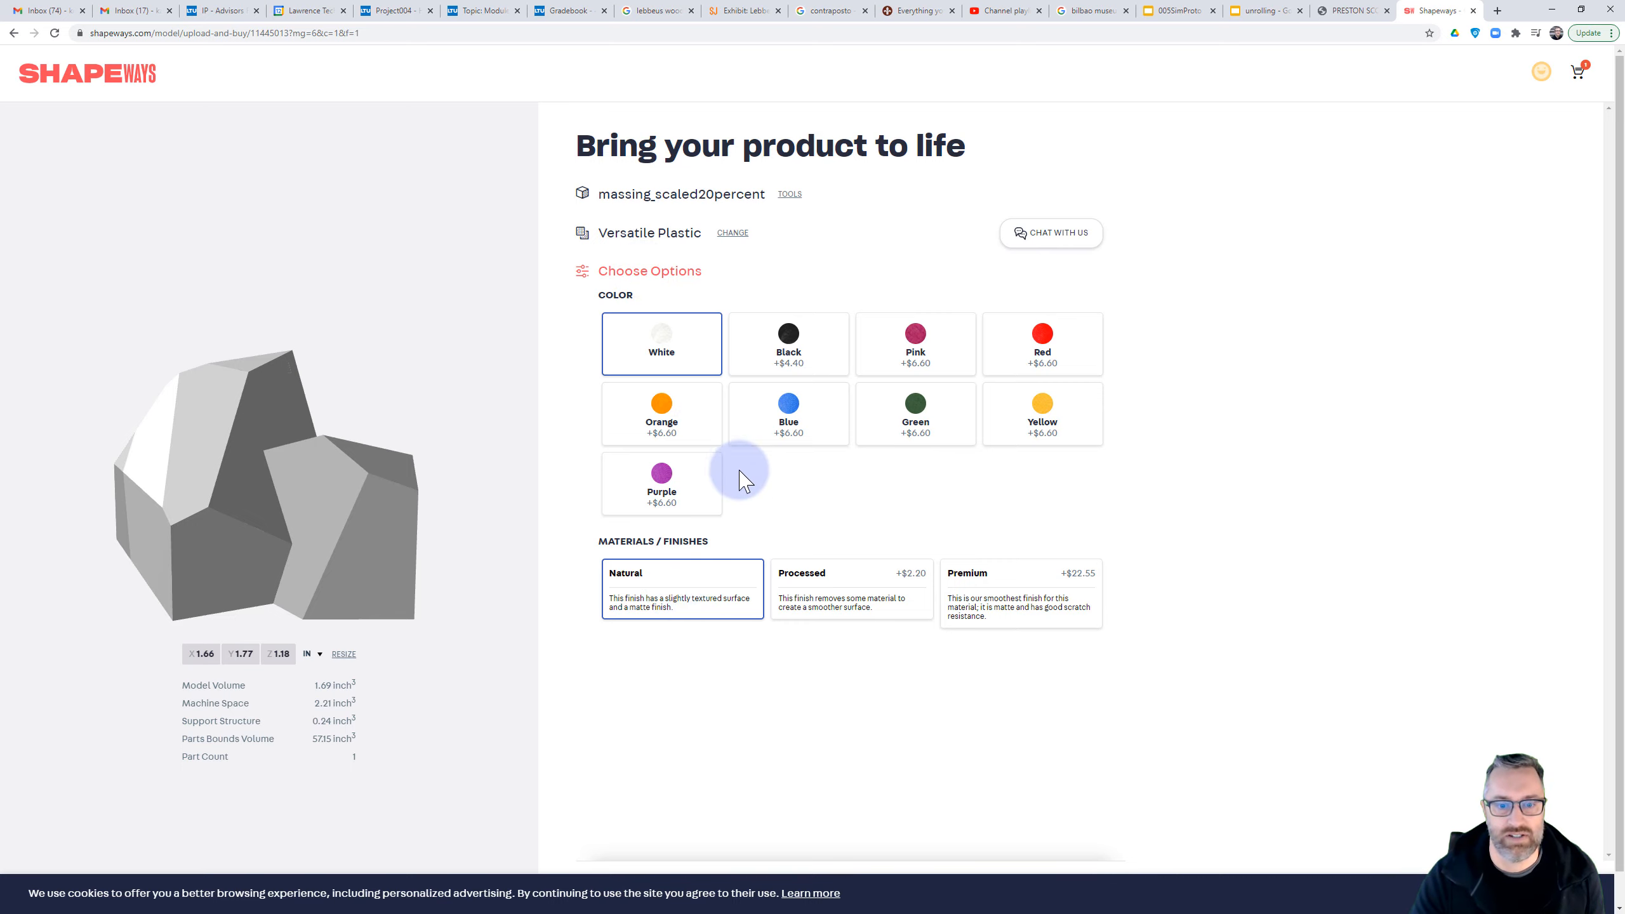
pyautogui.scroll(-1, 743, 480)
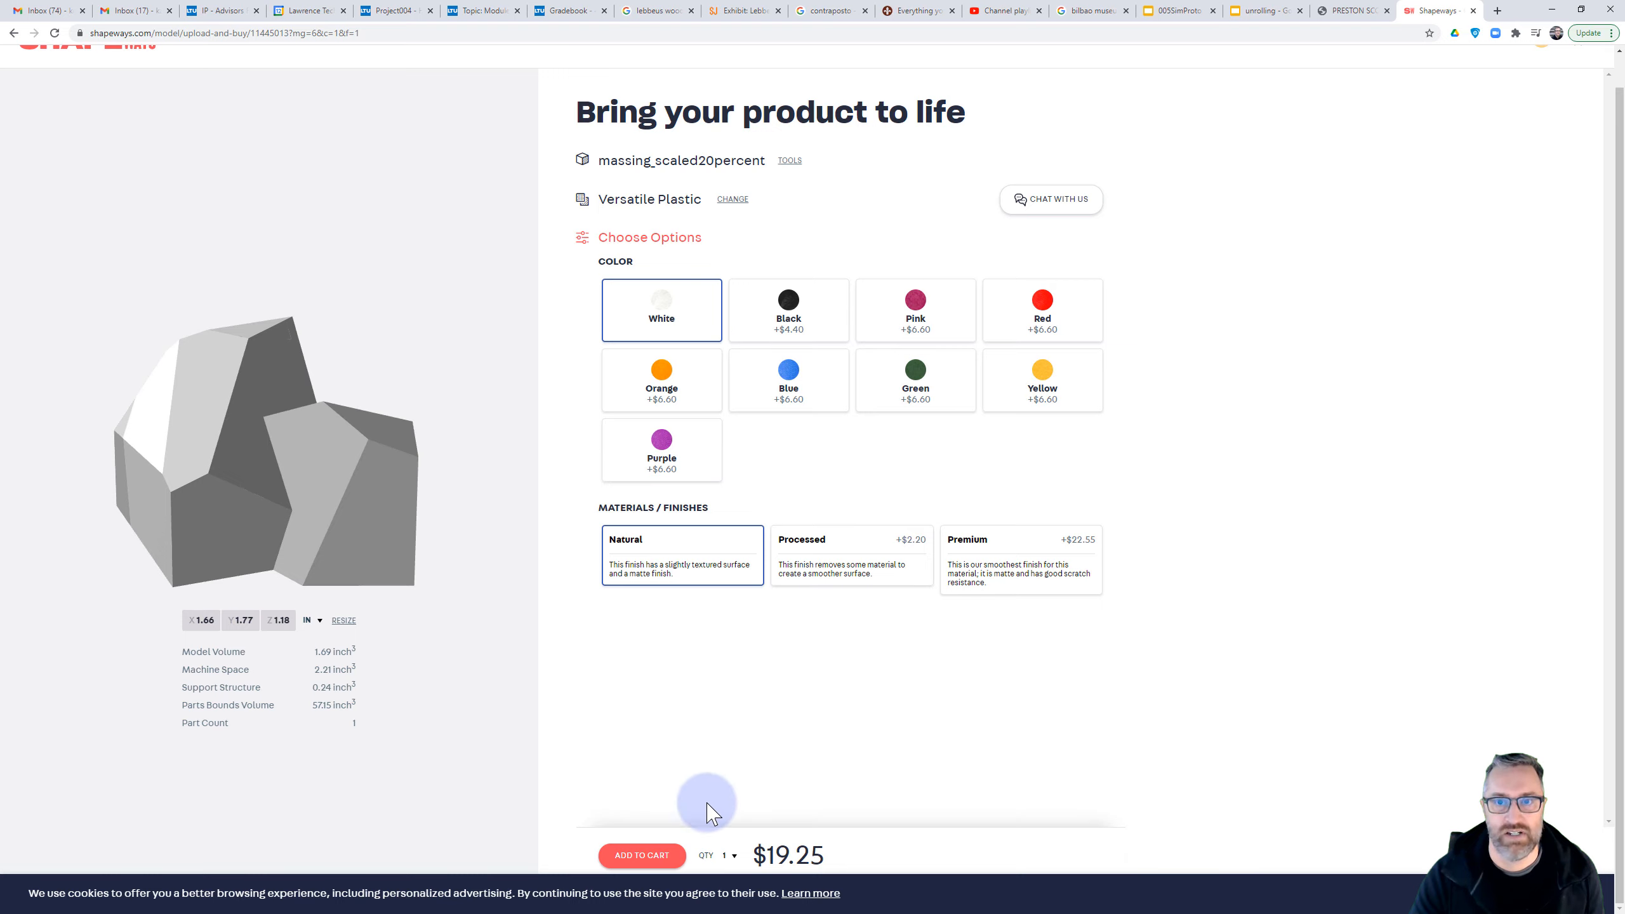
pyautogui.click(641, 856)
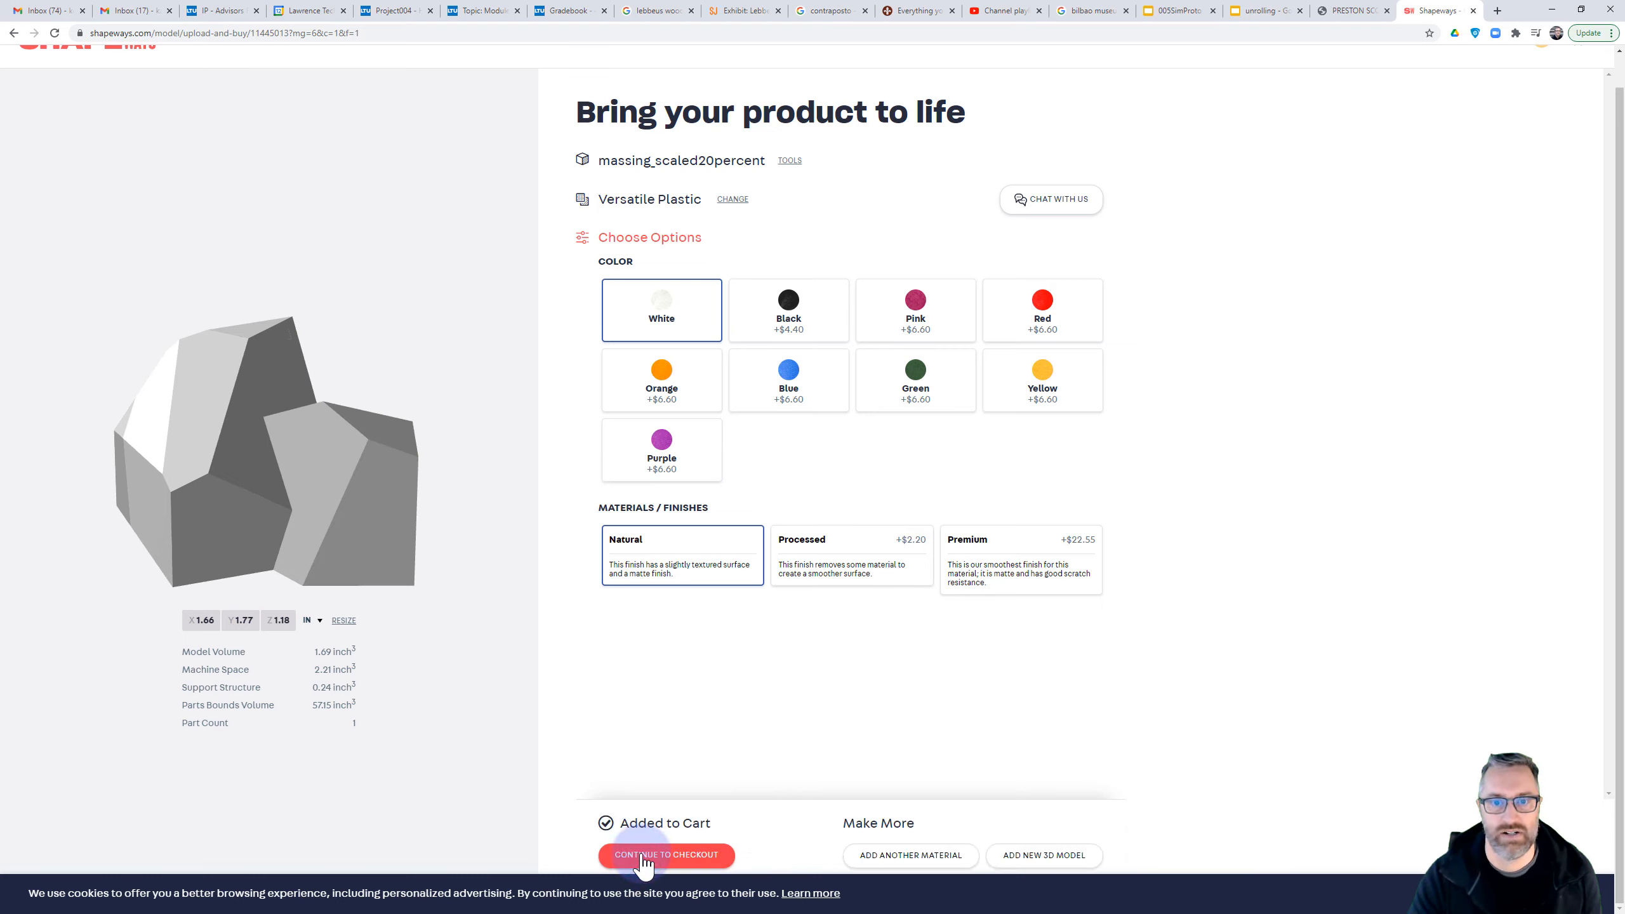